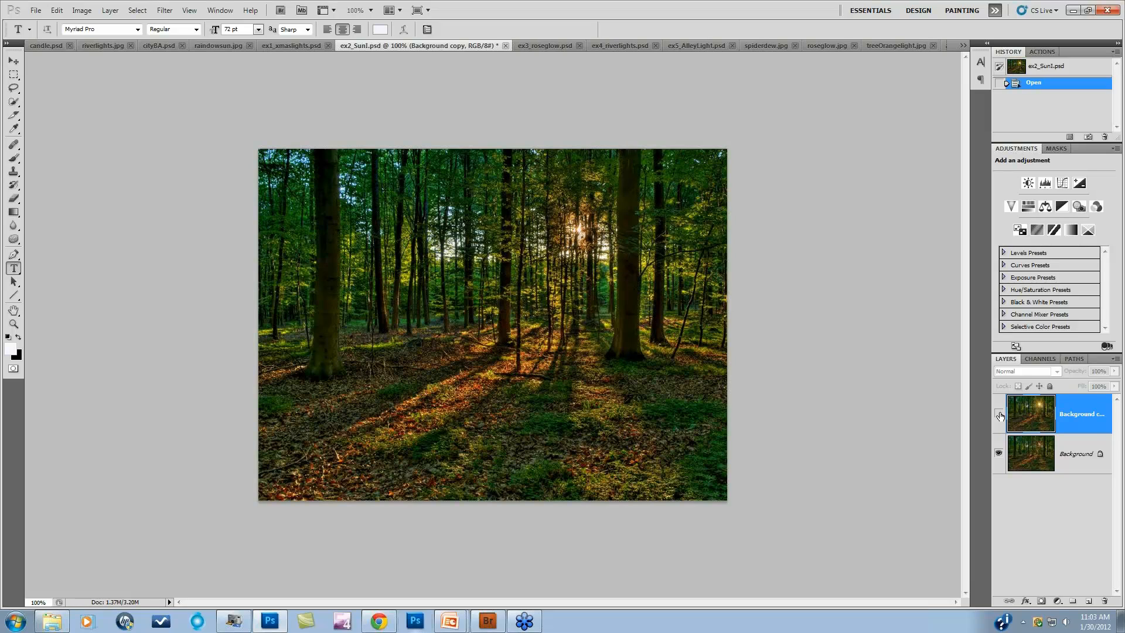
Show the top layer in ex2_Sun1.psd, and compare ex1_xmaslights.psd with and without its top layer.
{"action": "left_click", "coordinate": [1000, 415]}
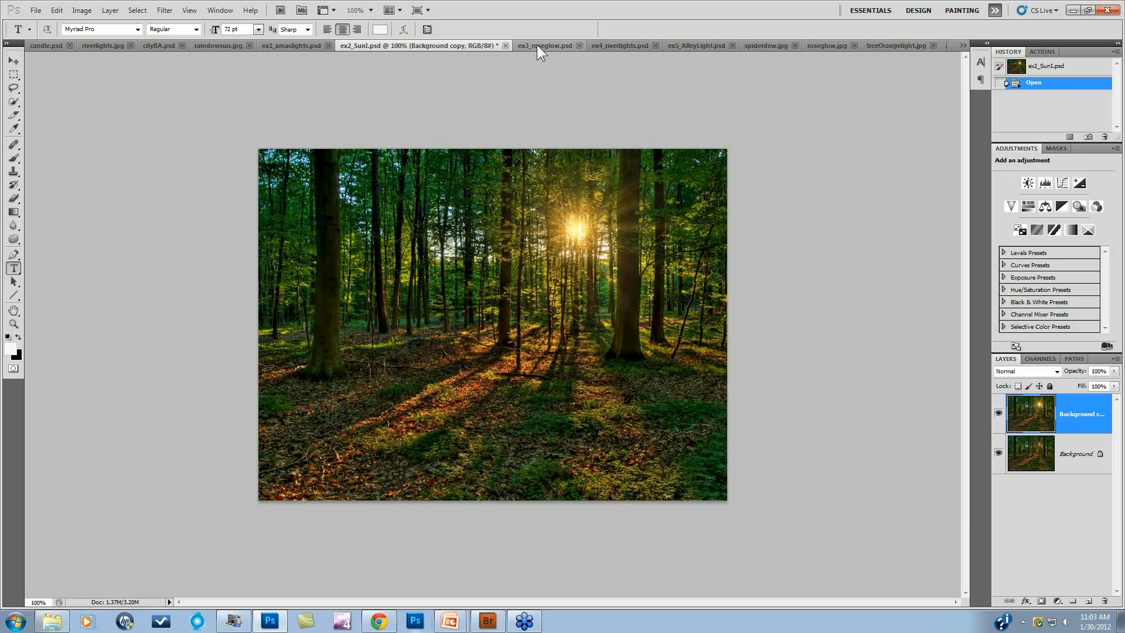
{"action": "left_click", "coordinate": [289, 43]}
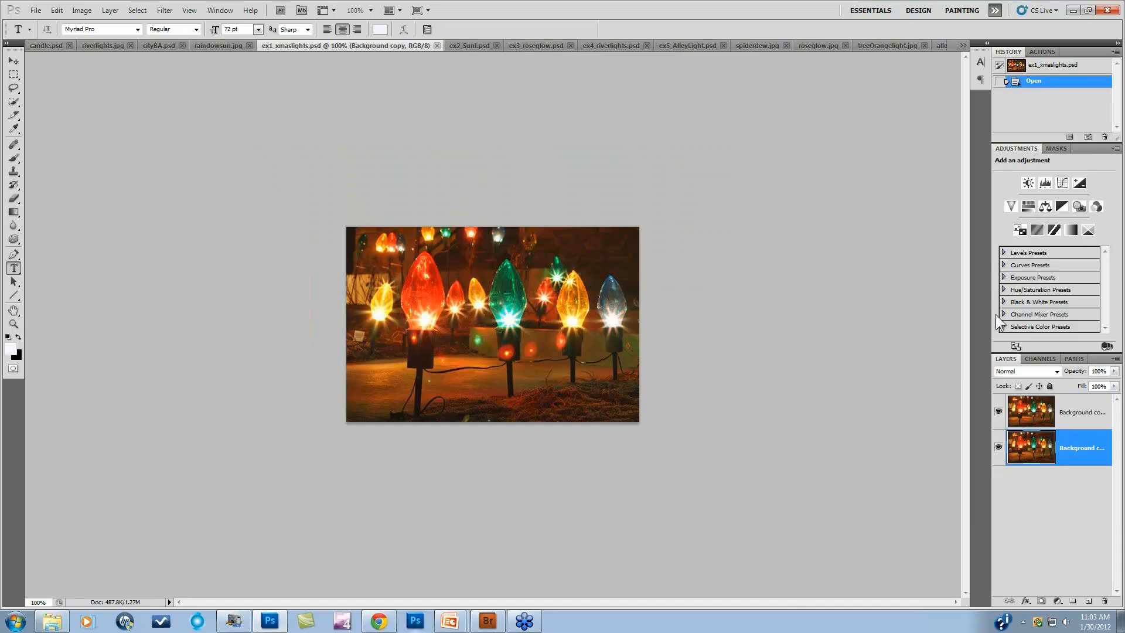
{"action": "left_click", "coordinate": [1003, 411]}
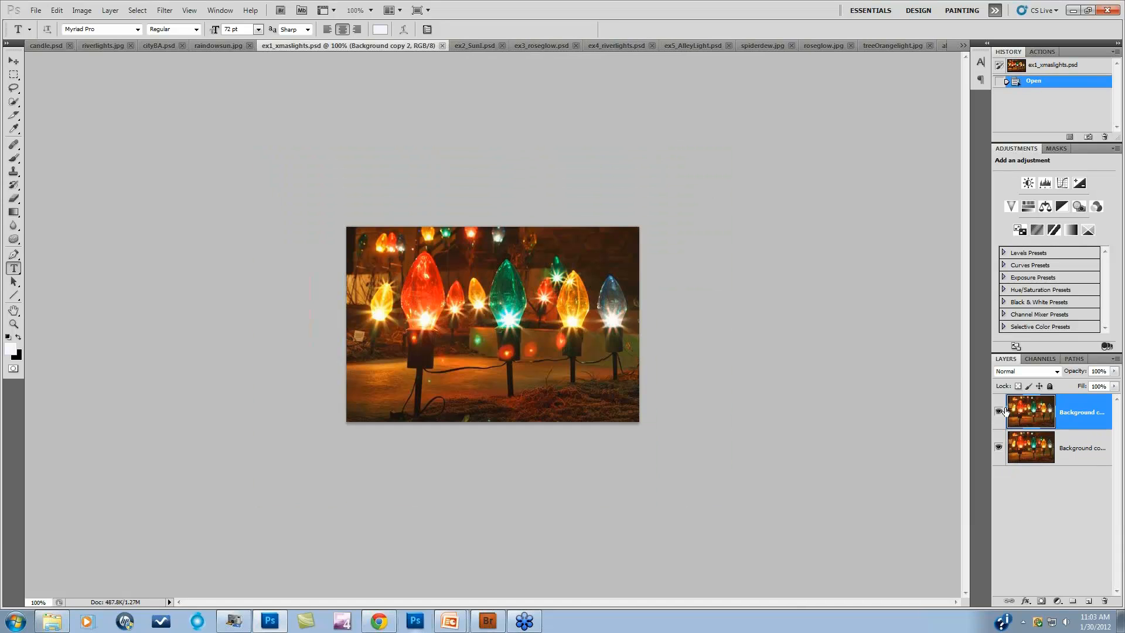
{"action": "left_click", "coordinate": [999, 413]}
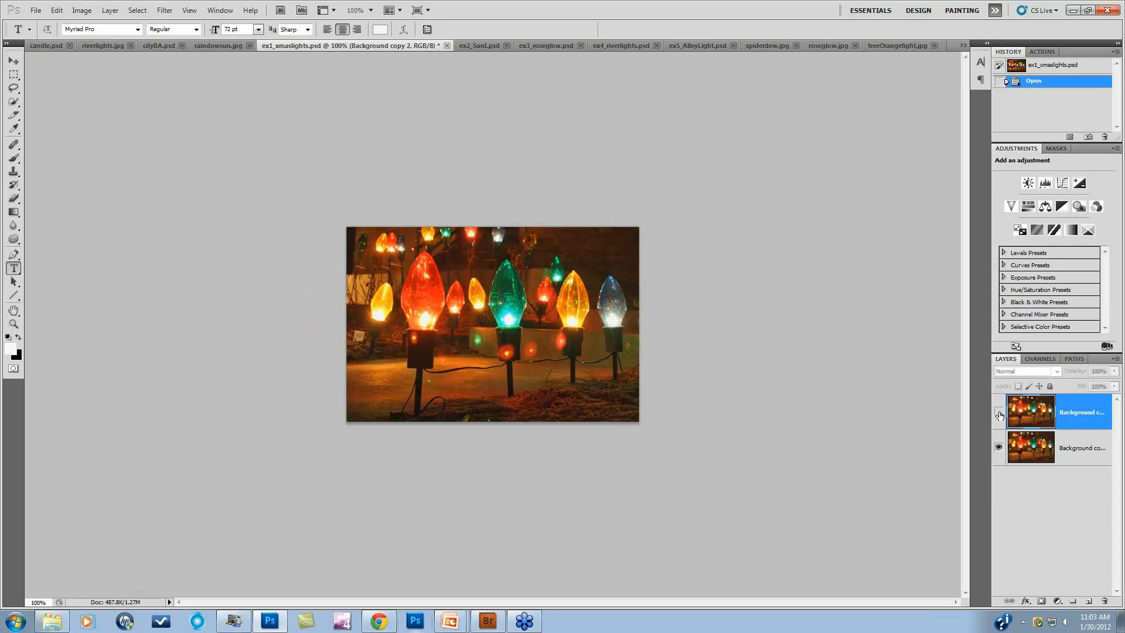
{"action": "left_click", "coordinate": [999, 413]}
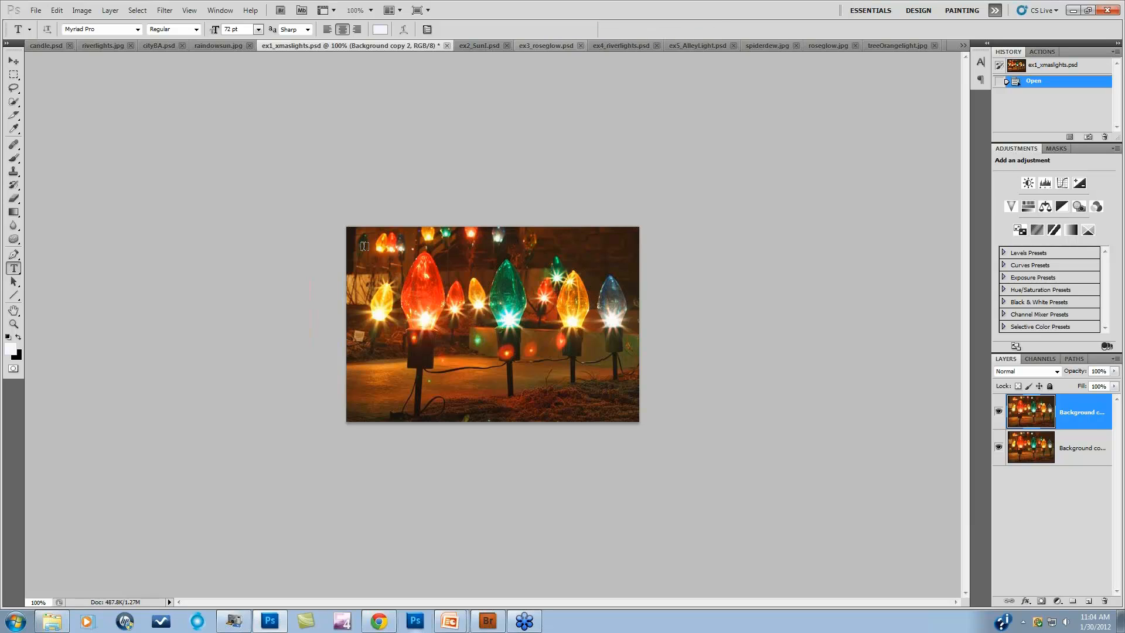
Switch to ex3_roseglow.psd and compare the rose with and without the Background copy layer.
{"action": "left_click", "coordinate": [539, 47]}
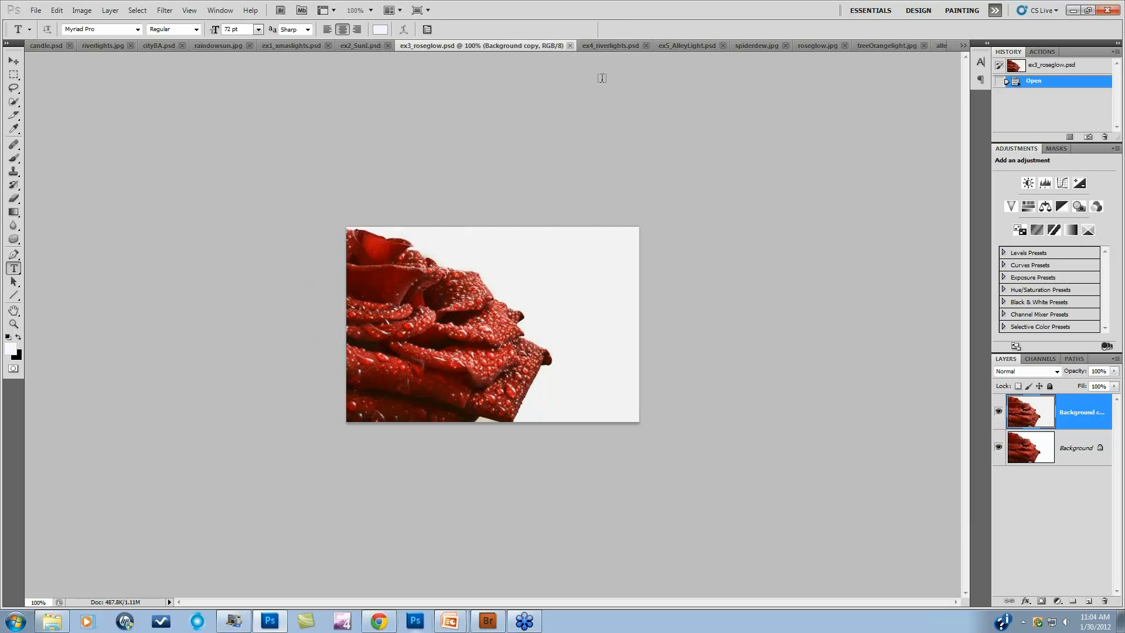
{"action": "left_click", "coordinate": [1000, 414]}
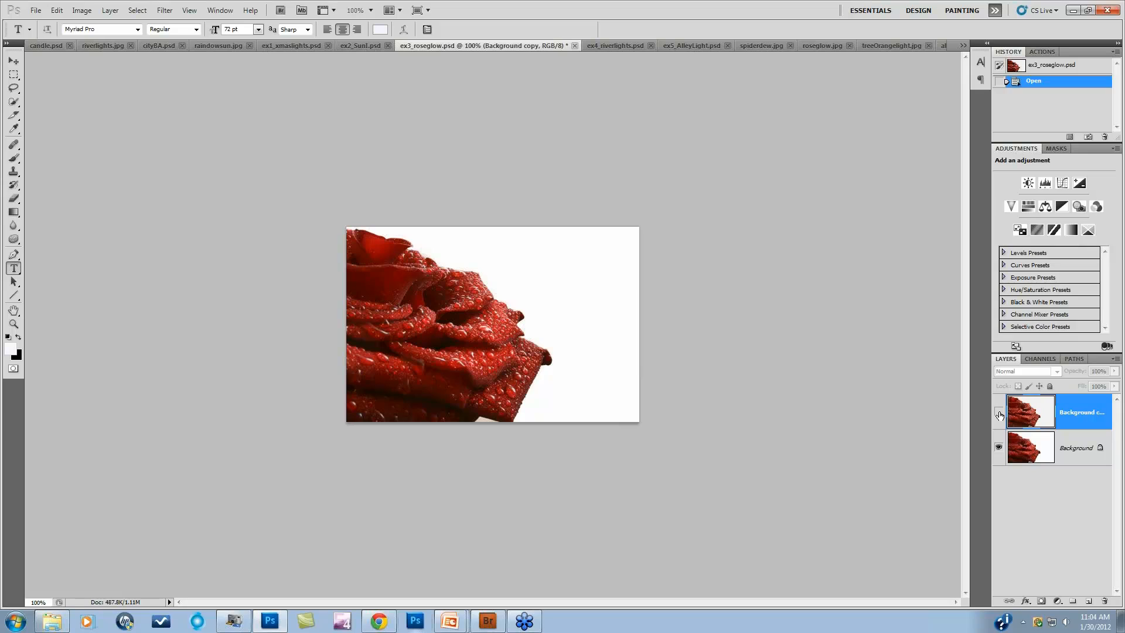
{"action": "left_click", "coordinate": [999, 414]}
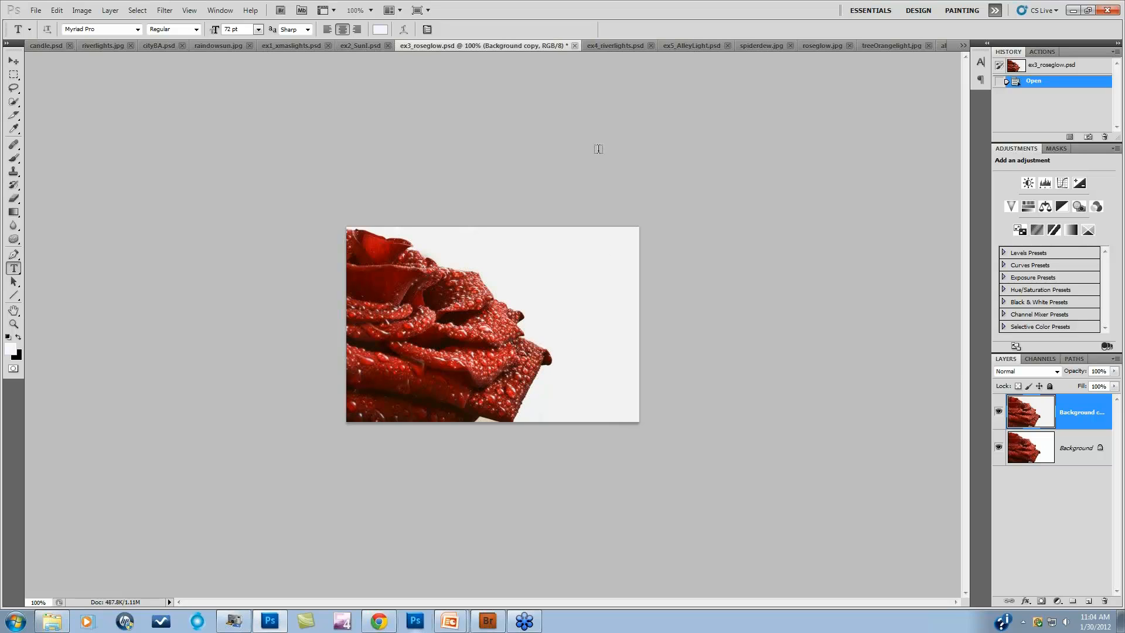
Switch to ex4_riverlights.psd and compare the river scene with and without its top layer, leaving that layer shown.
{"action": "left_click", "coordinate": [616, 48]}
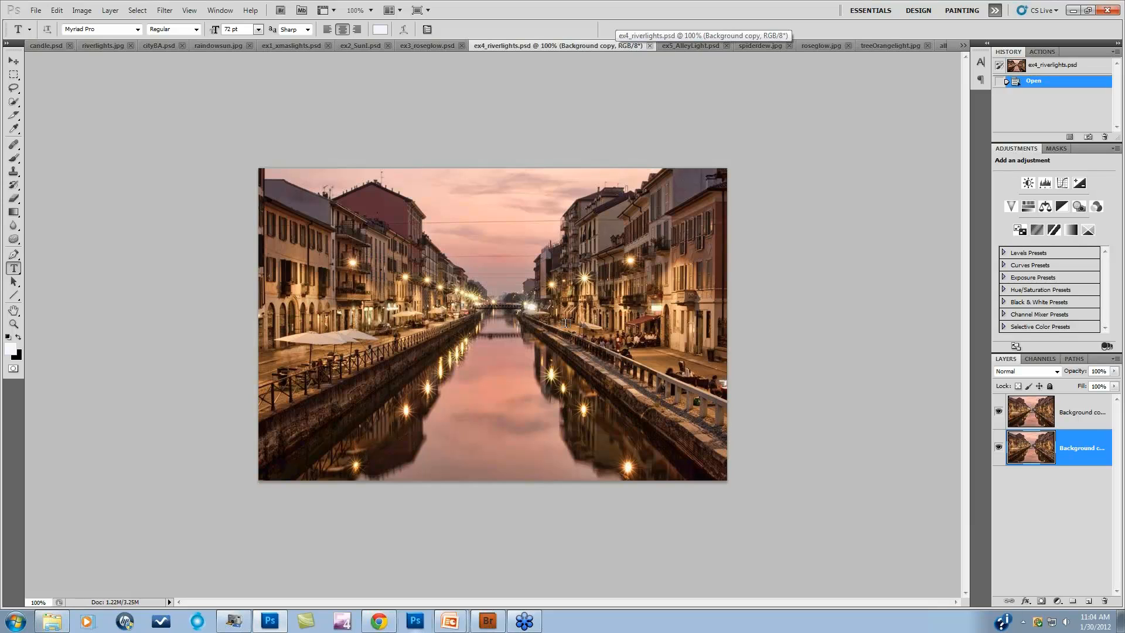
{"action": "left_click", "coordinate": [999, 413]}
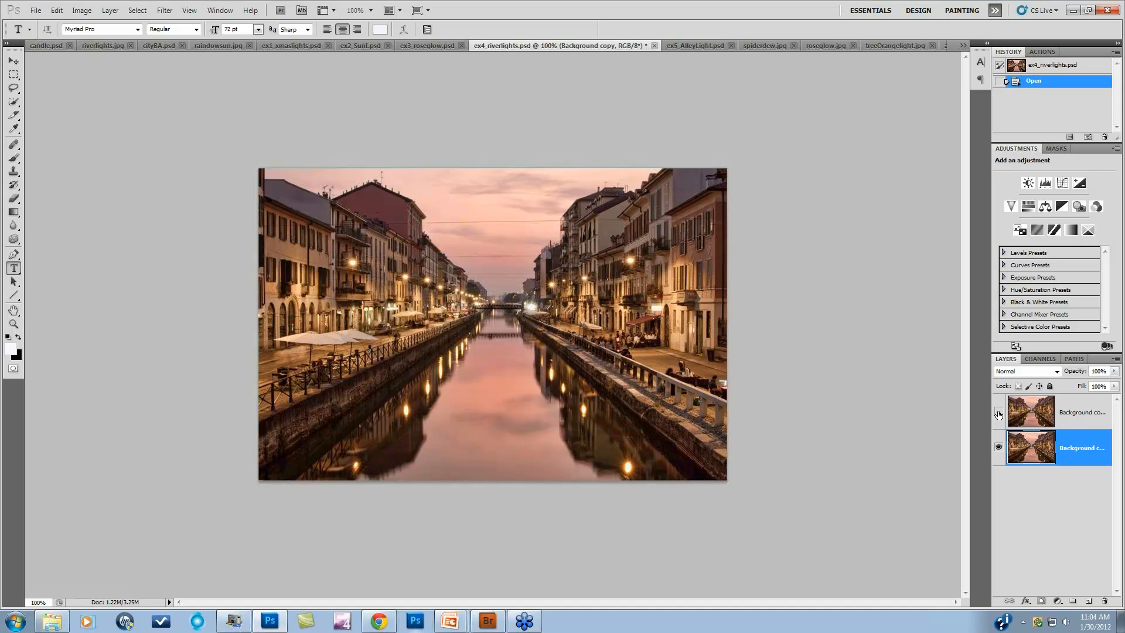
{"action": "left_click", "coordinate": [999, 414]}
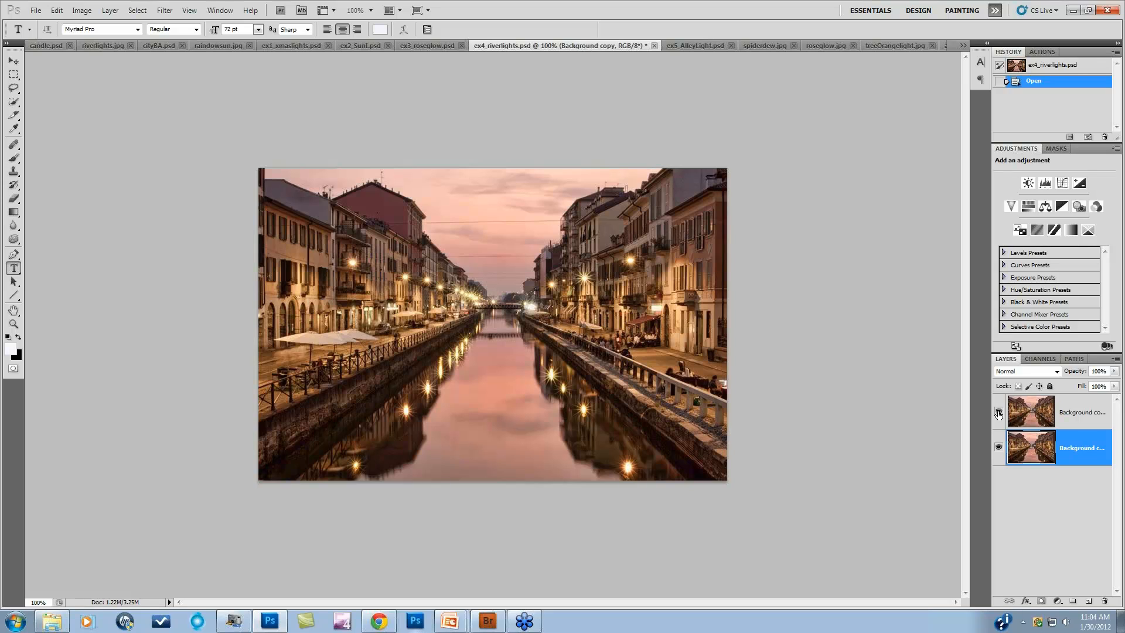
{"action": "left_click", "coordinate": [999, 414]}
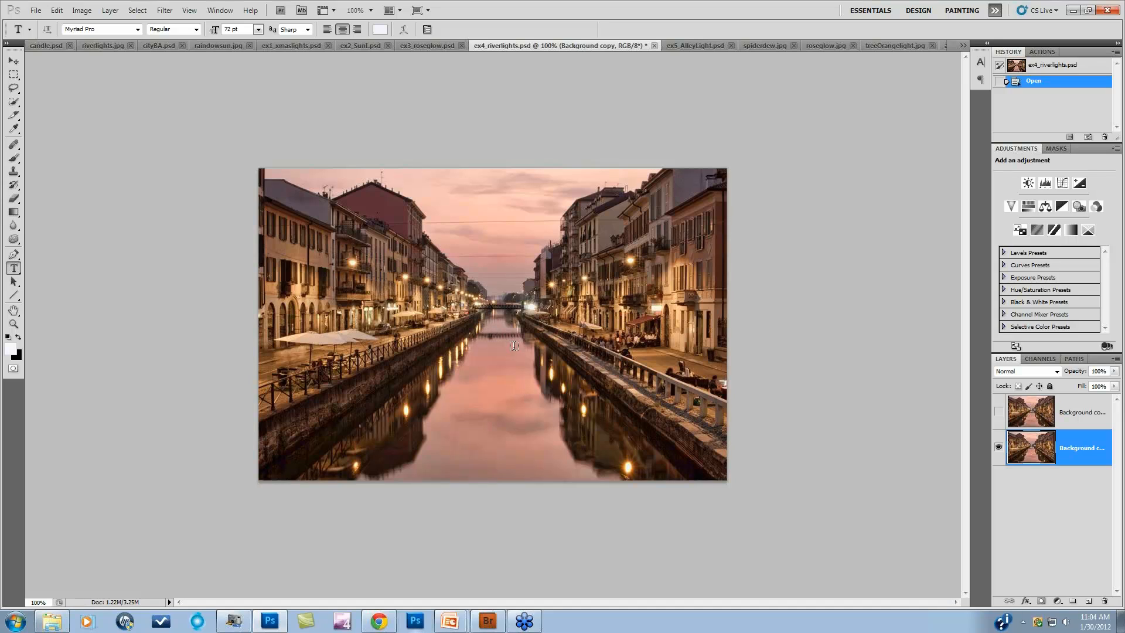
{"action": "left_click", "coordinate": [1000, 414]}
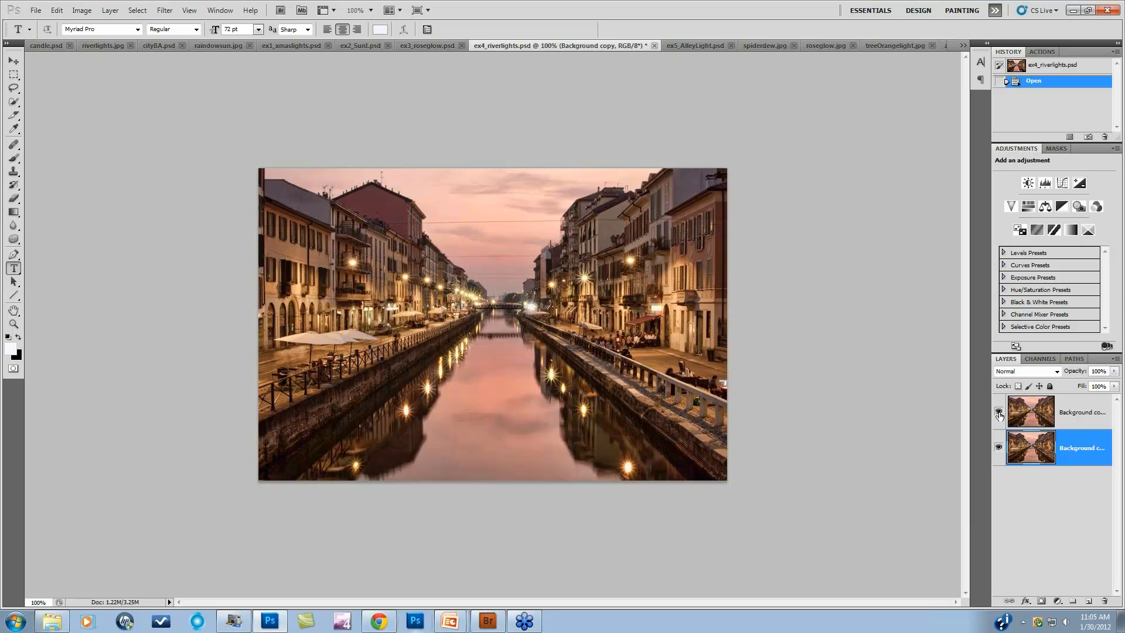
Switch to ex5_AlleyLight.psd and compare the street lamps with and without the Background copy 2 layer.
{"action": "left_click", "coordinate": [697, 44]}
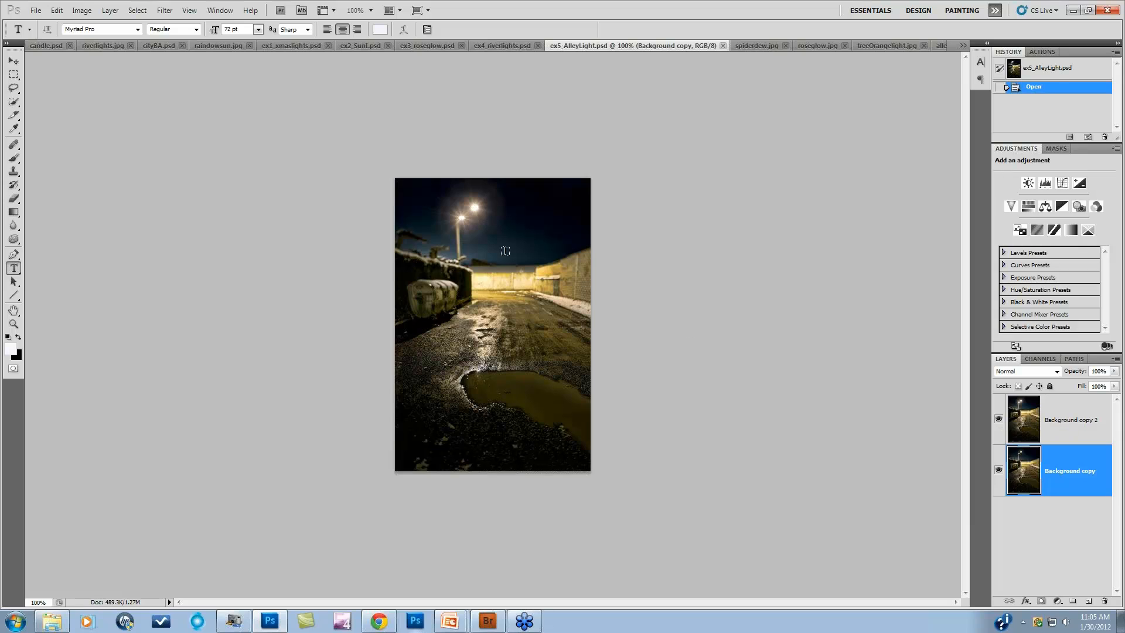
{"action": "left_click", "coordinate": [1000, 420]}
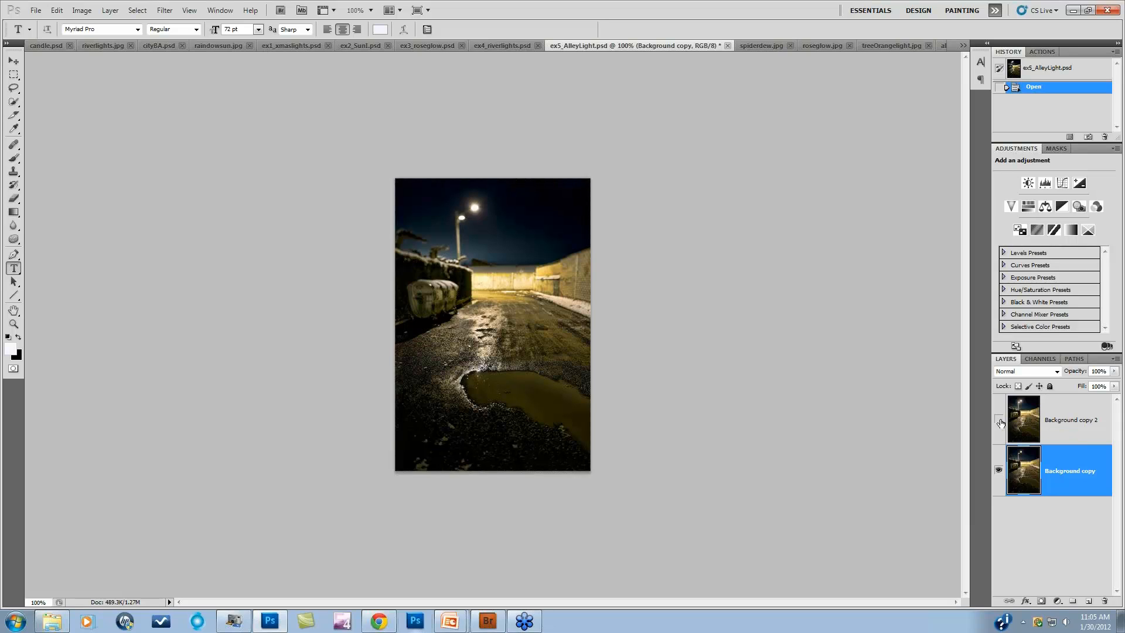
{"action": "left_click", "coordinate": [1000, 420]}
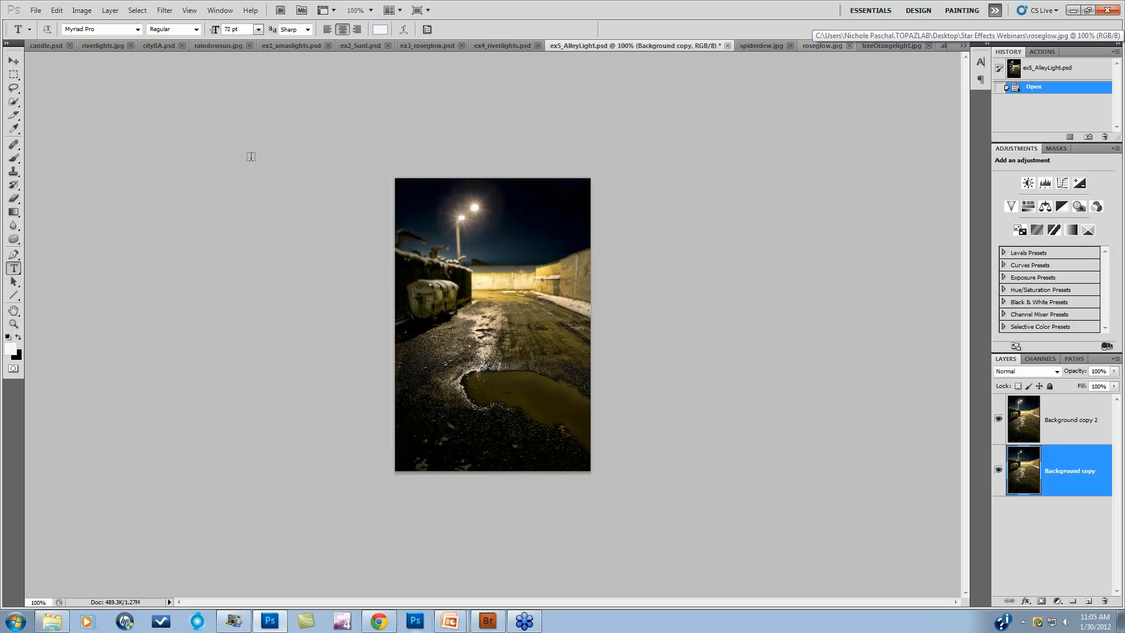
Switch to cityBA.psd and compare the city skyline with and without its top layer, leaving that layer shown.
{"action": "left_click", "coordinate": [160, 46]}
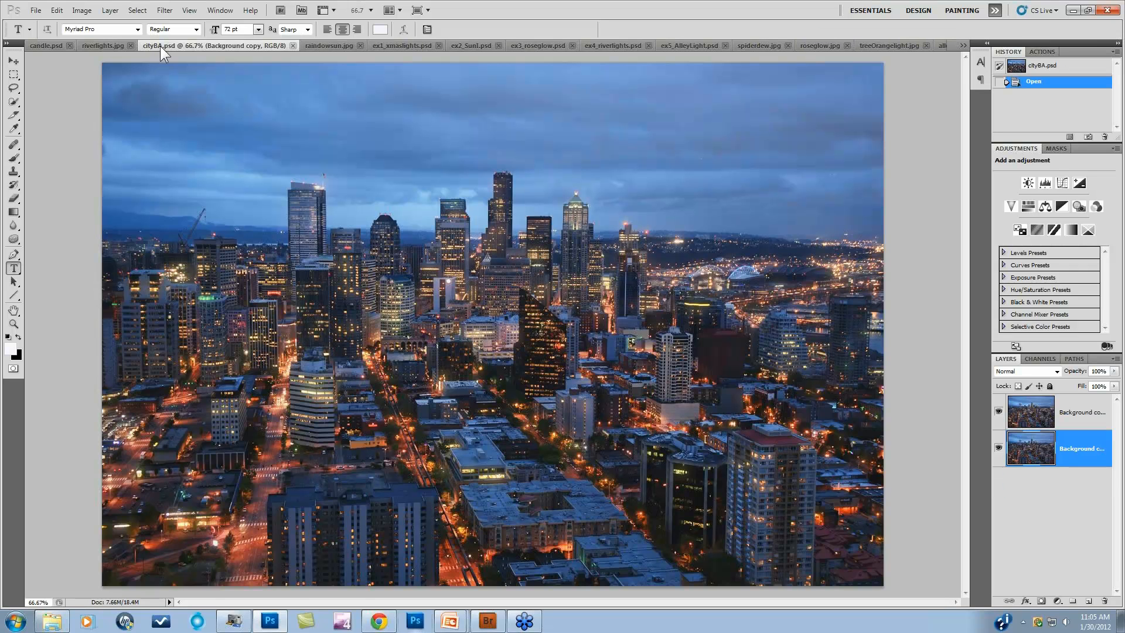
{"action": "left_click", "coordinate": [1000, 412]}
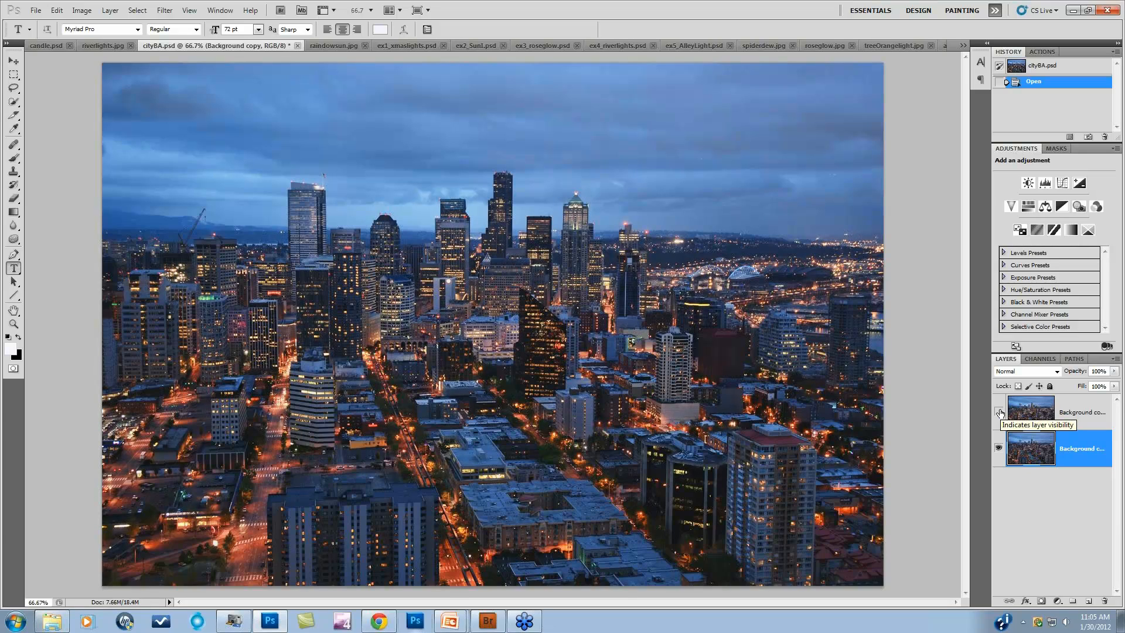
{"action": "left_click", "coordinate": [999, 412]}
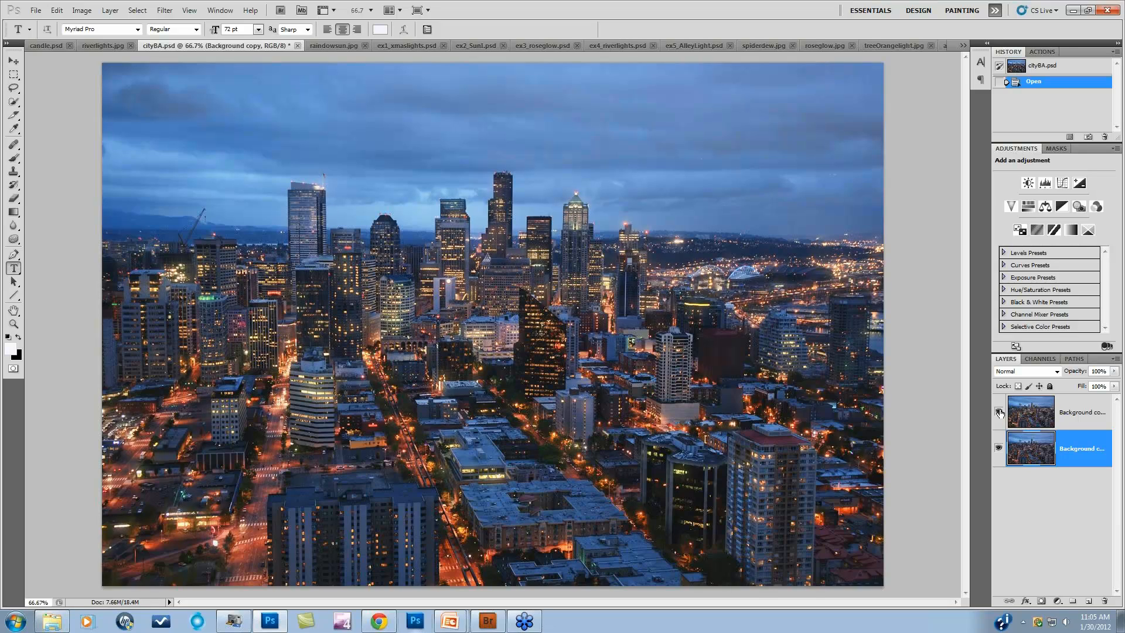
{"action": "left_click", "coordinate": [1000, 412]}
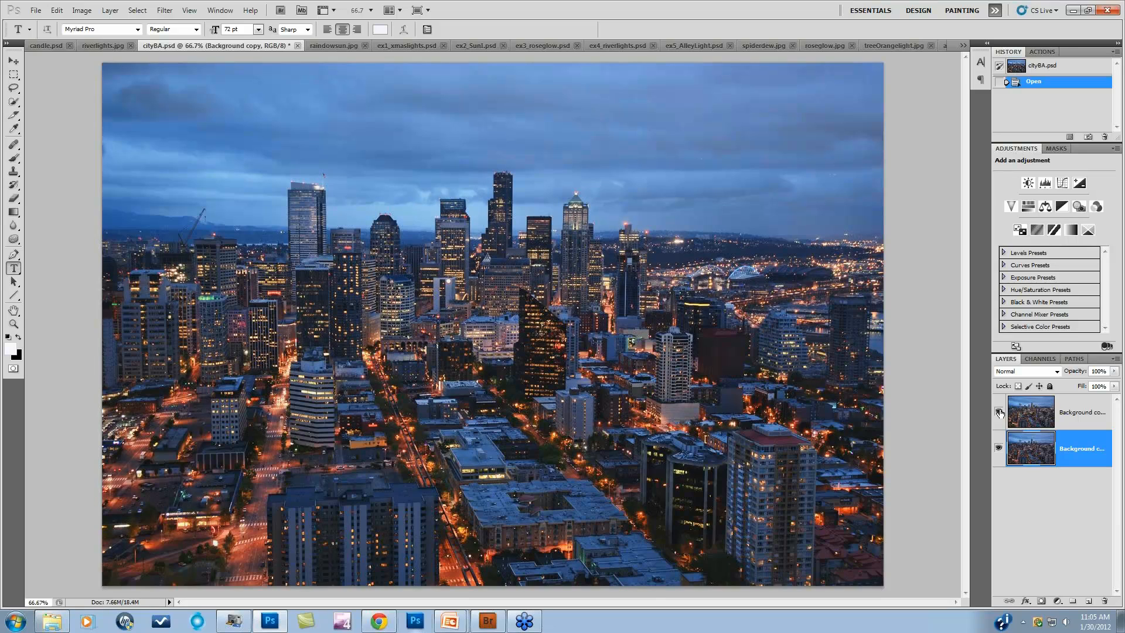
{"action": "left_click", "coordinate": [999, 413]}
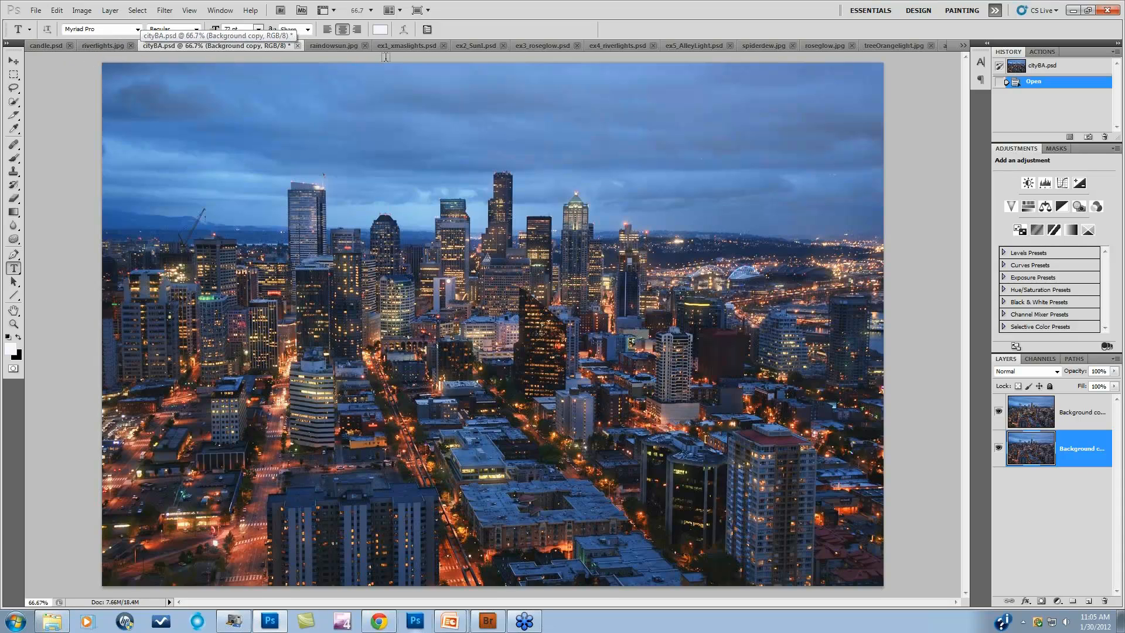
Switch to the alley.jpg image and duplicate its Background layer.
{"action": "left_click", "coordinate": [963, 45]}
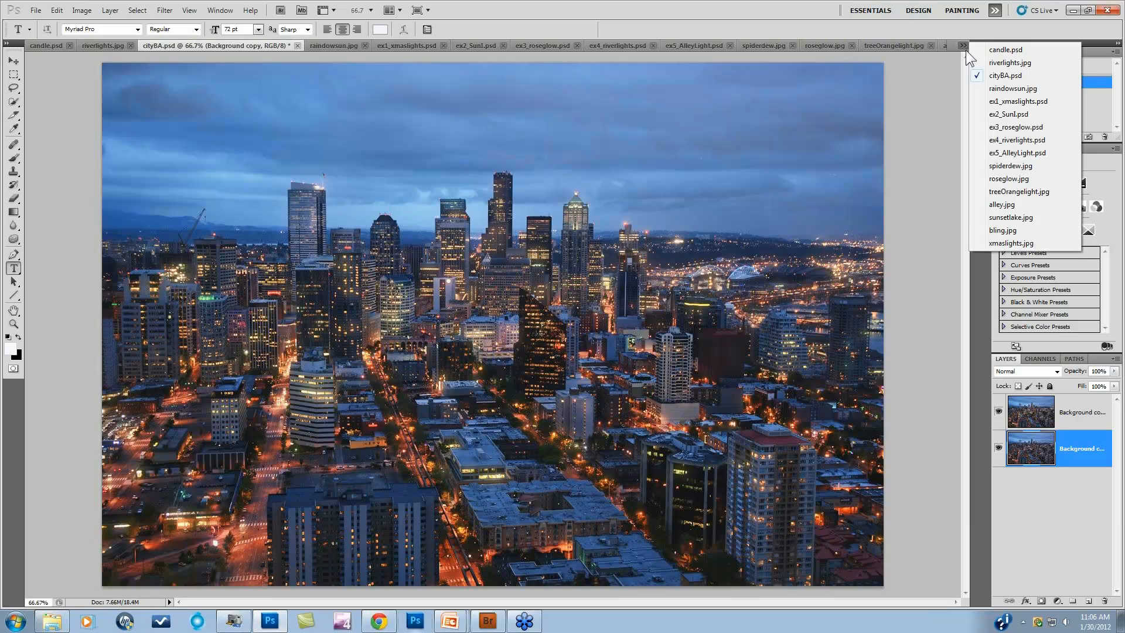
{"action": "left_click", "coordinate": [1003, 204]}
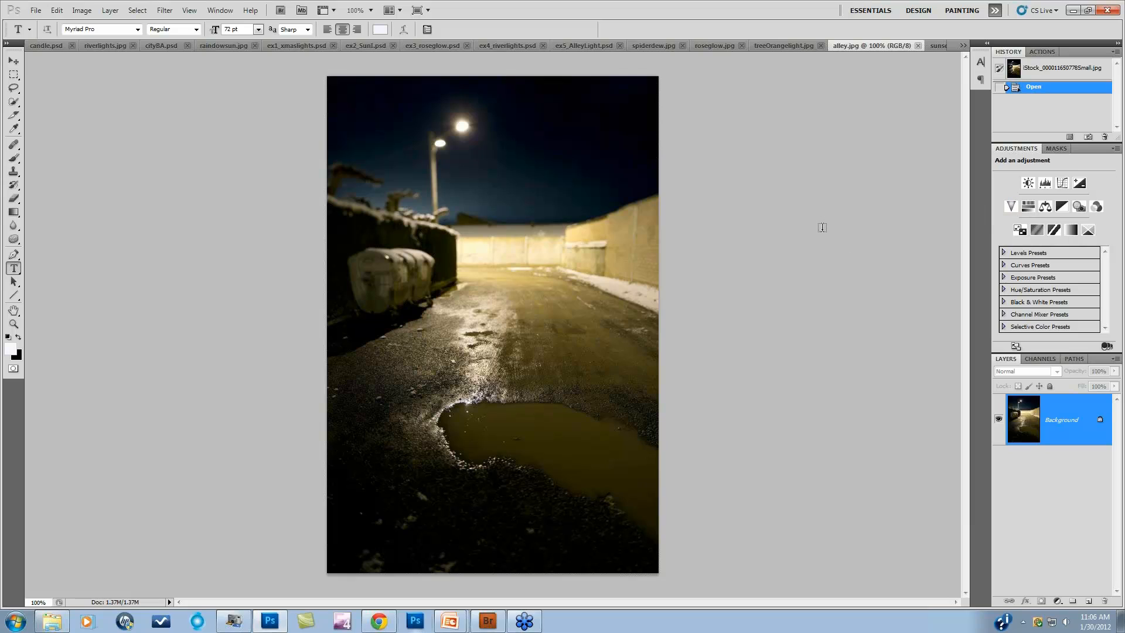
{"action": "left_click_drag", "start_coordinate": [1062, 428], "coordinate": [1088, 602]}
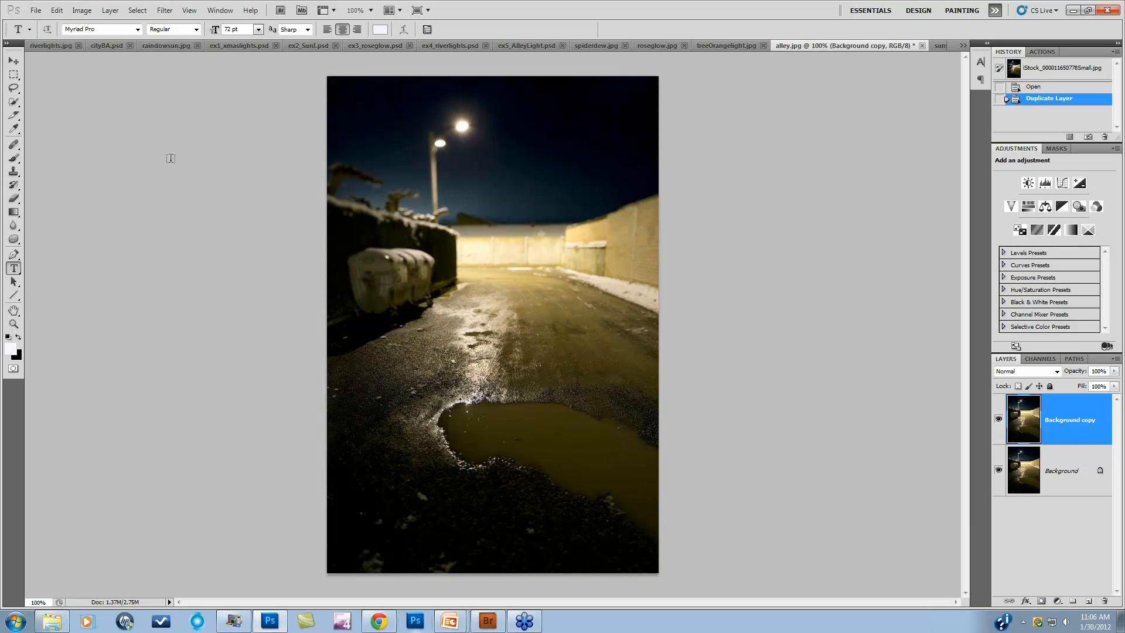
Open the Topaz Star Effects filter on the duplicated alley layer and choose the Dew Drops II preset.
{"action": "left_click", "coordinate": [165, 11]}
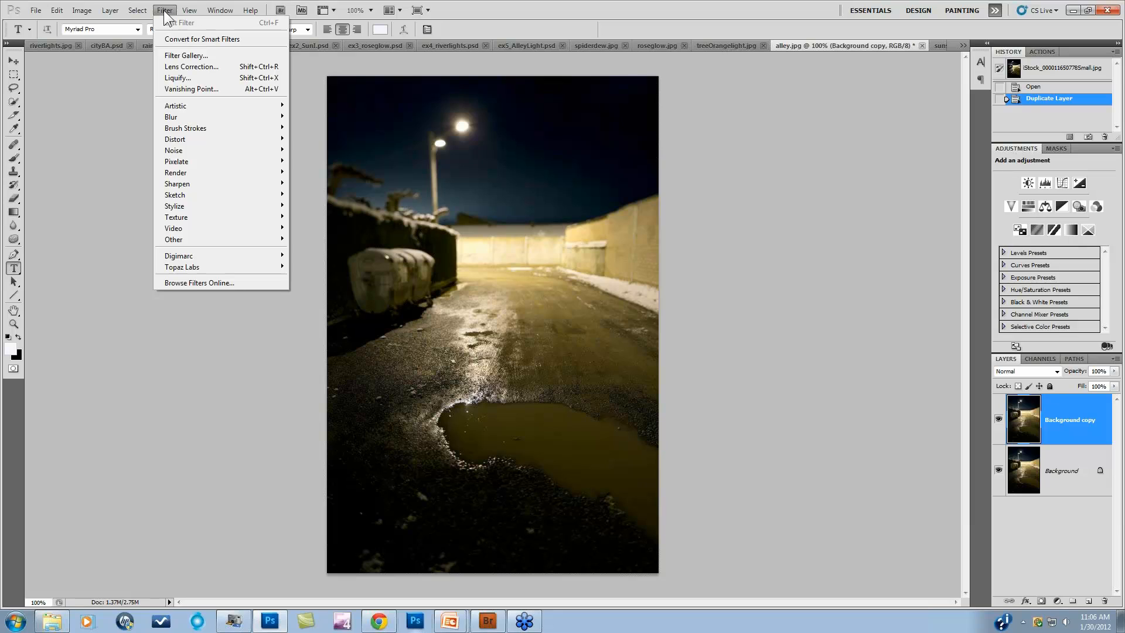
{"action": "mouse_move", "coordinate": [204, 265]}
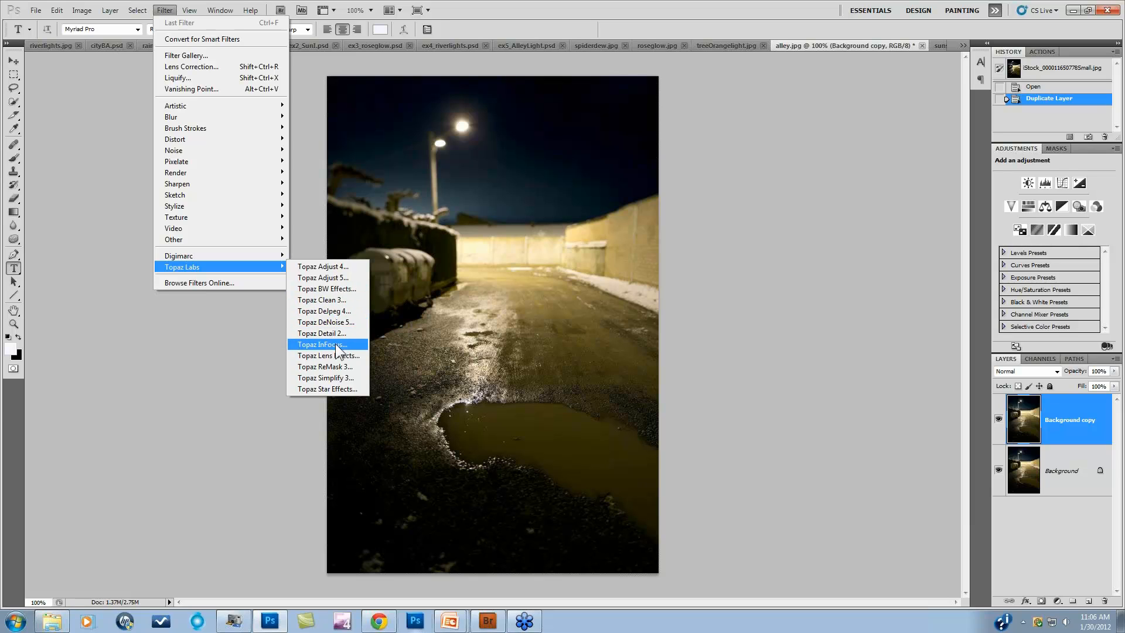
{"action": "left_click", "coordinate": [335, 389]}
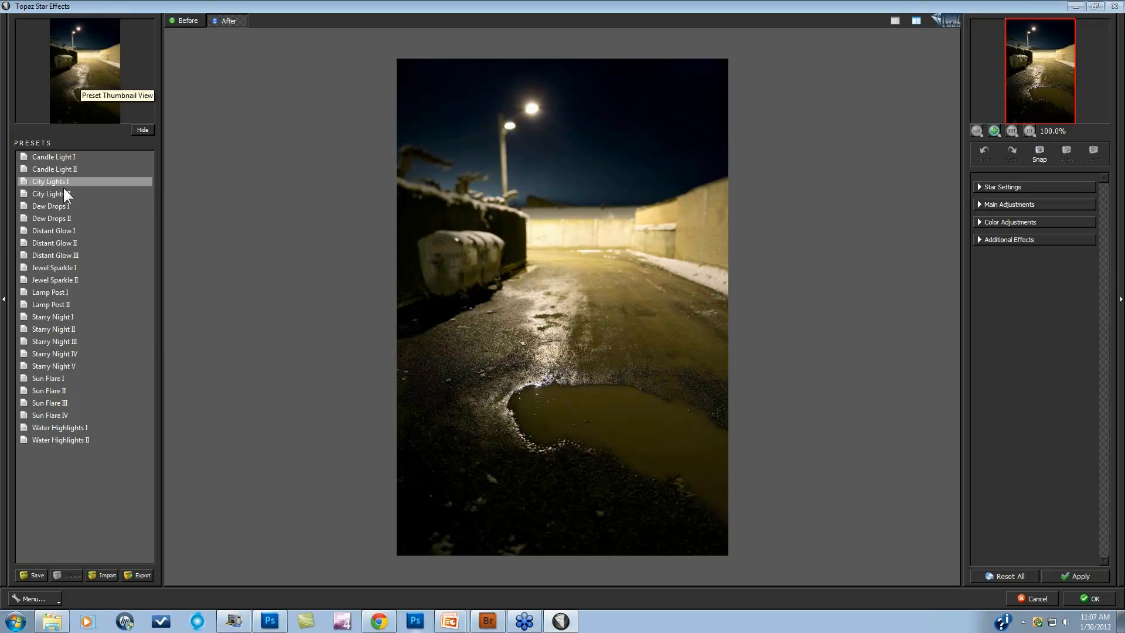
{"action": "left_click", "coordinate": [57, 217]}
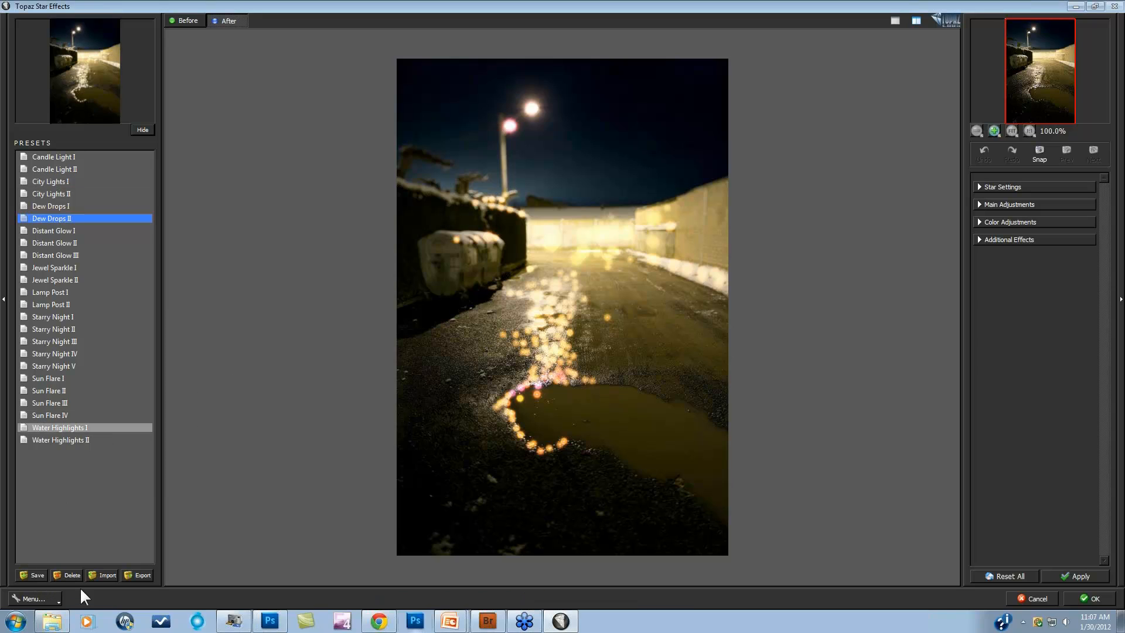
View the fields available for saving a preset, and close the Save Preset dialog without saving.
{"action": "left_click", "coordinate": [32, 573]}
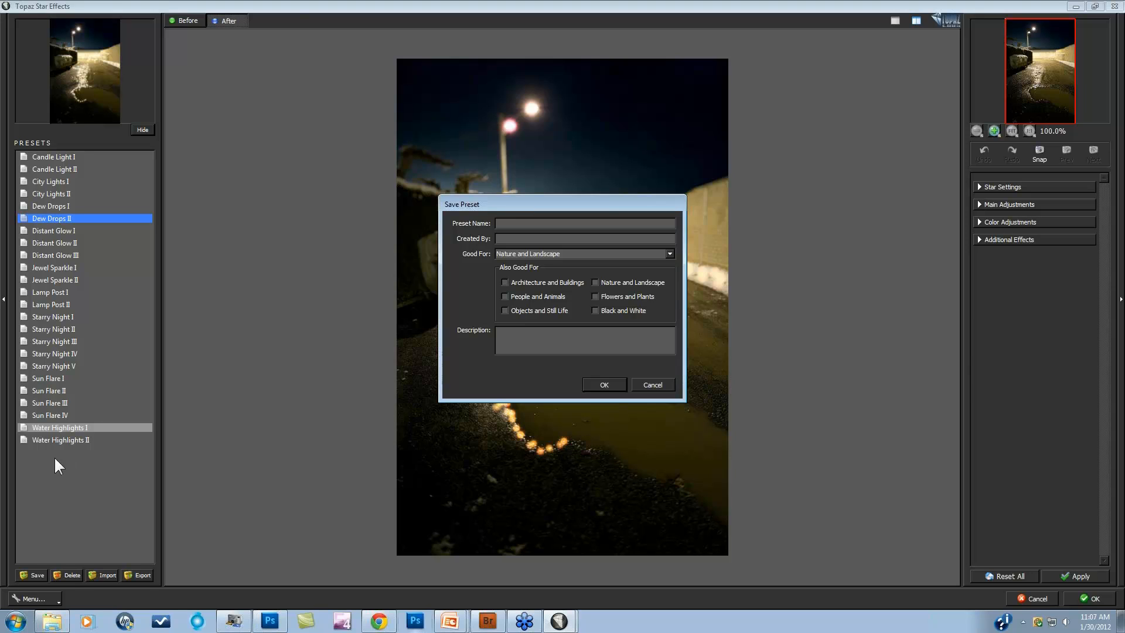
{"action": "left_click", "coordinate": [652, 384]}
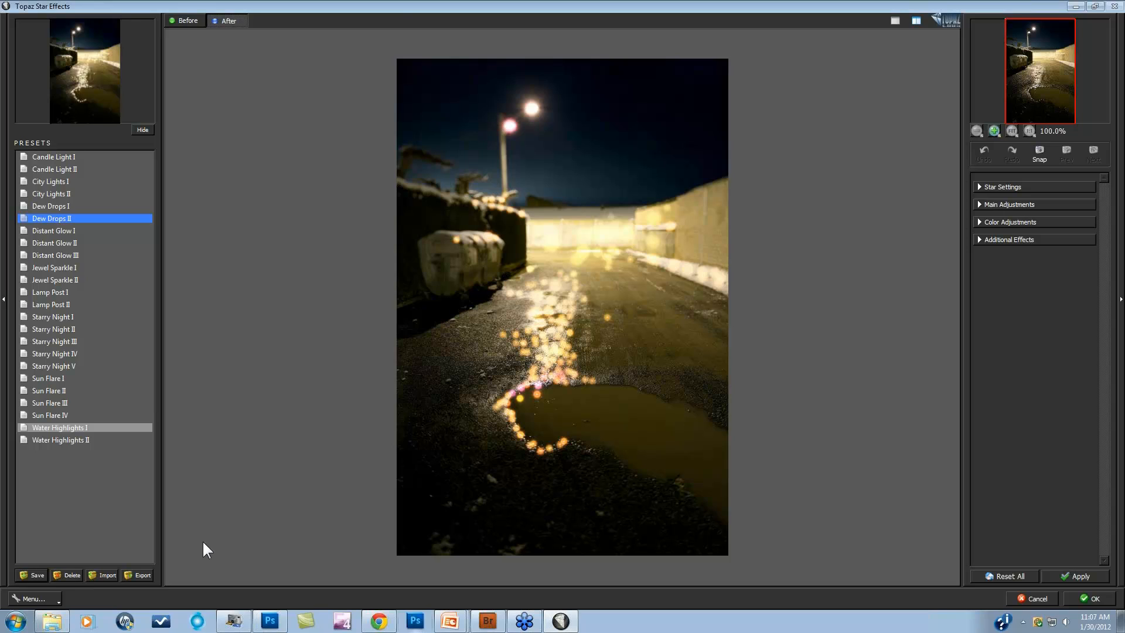
Review the Star Effects preferences and the plug-in's help and support options without changing anything.
{"action": "left_click", "coordinate": [31, 597]}
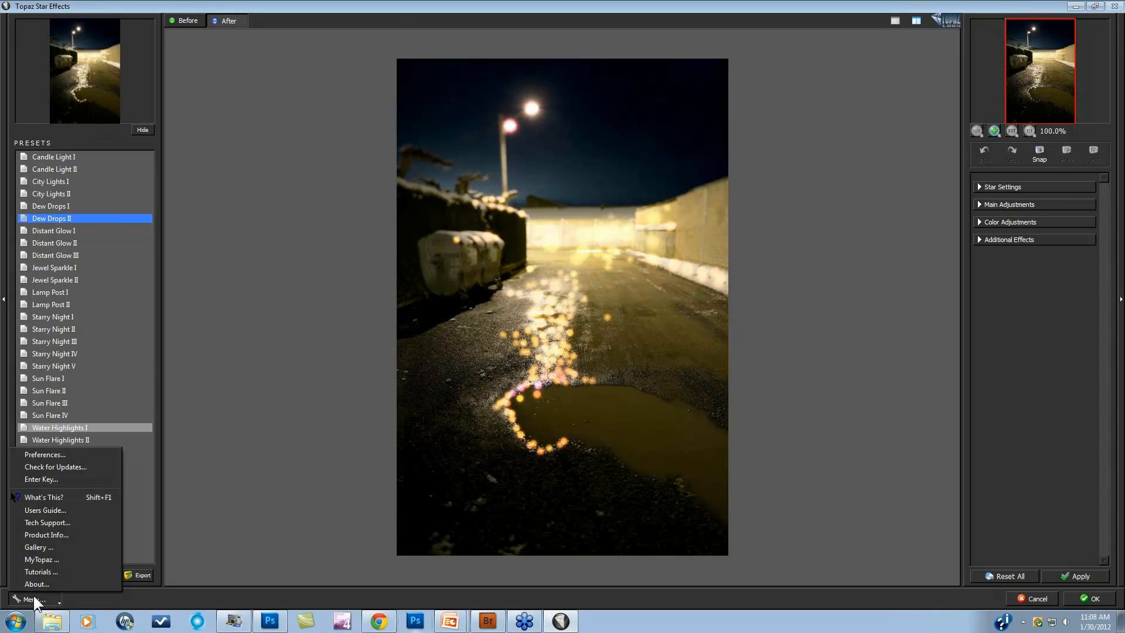
{"action": "left_click", "coordinate": [70, 454]}
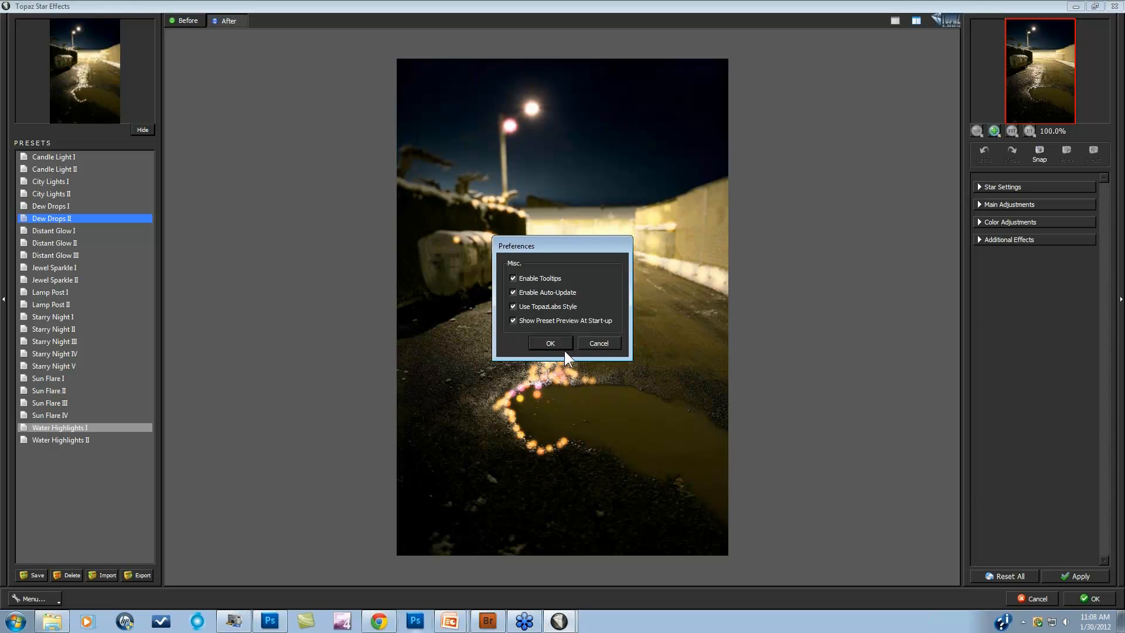
{"action": "left_click", "coordinate": [604, 339]}
{"action": "left_click", "coordinate": [41, 598]}
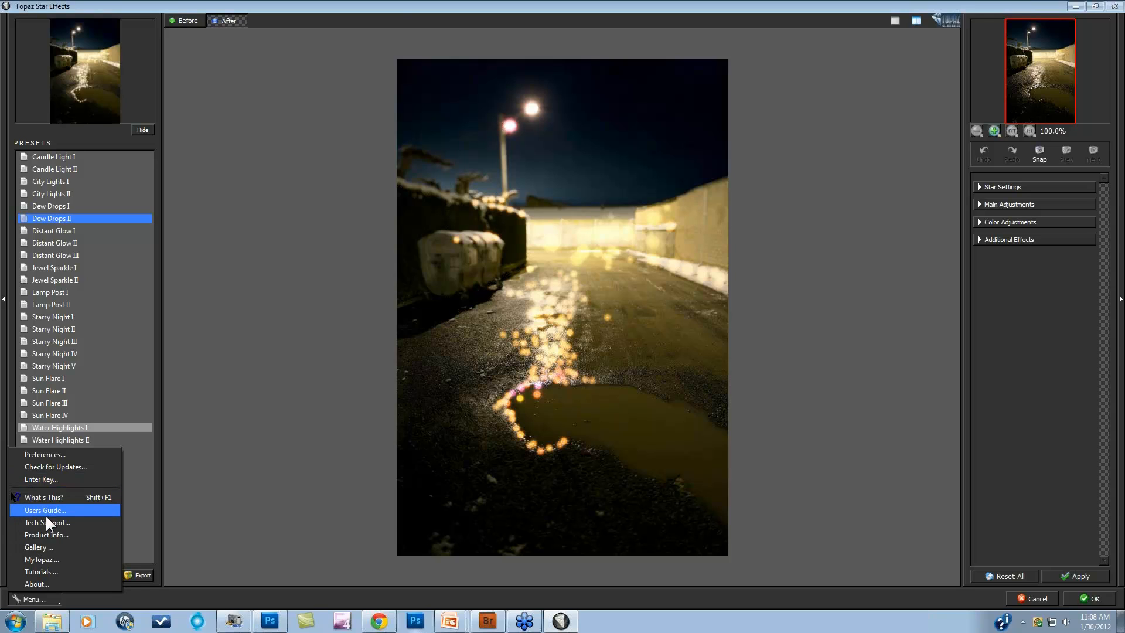
{"action": "left_click", "coordinate": [279, 506]}
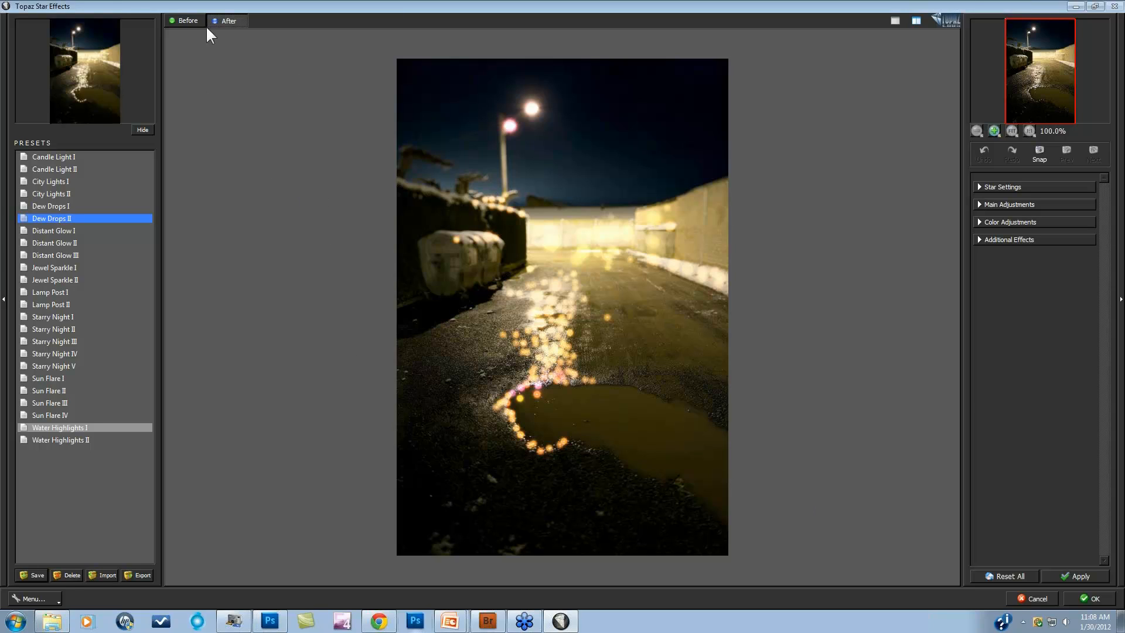
Compare the original alley image with the Dew Drops II result by alternating between the before and after previews.
{"action": "left_click", "coordinate": [184, 20]}
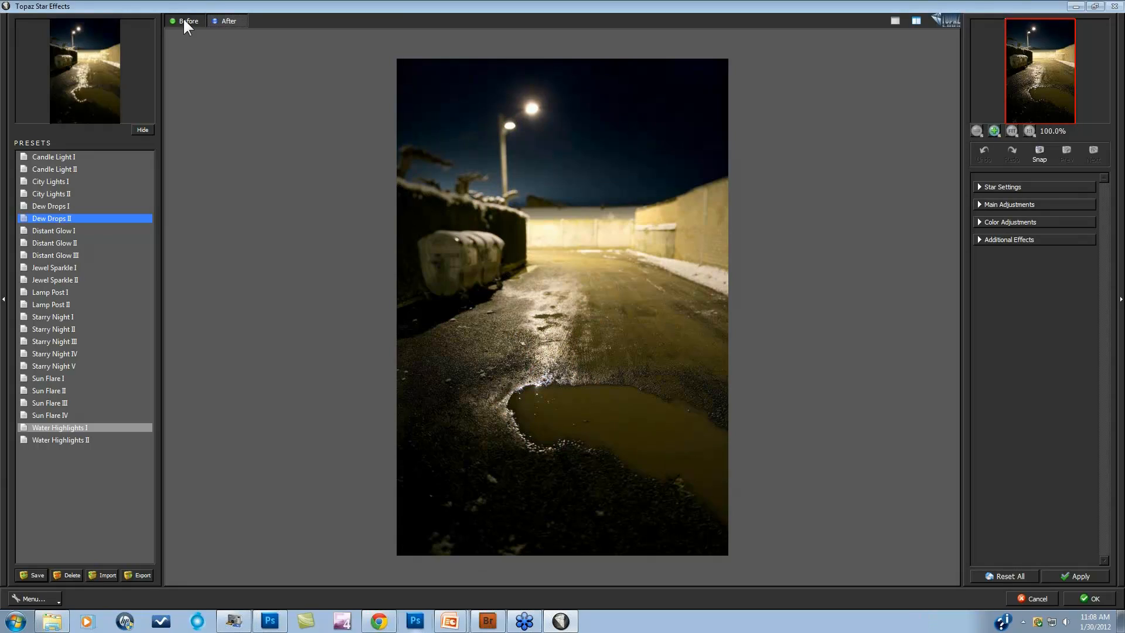
{"action": "left_click", "coordinate": [221, 21]}
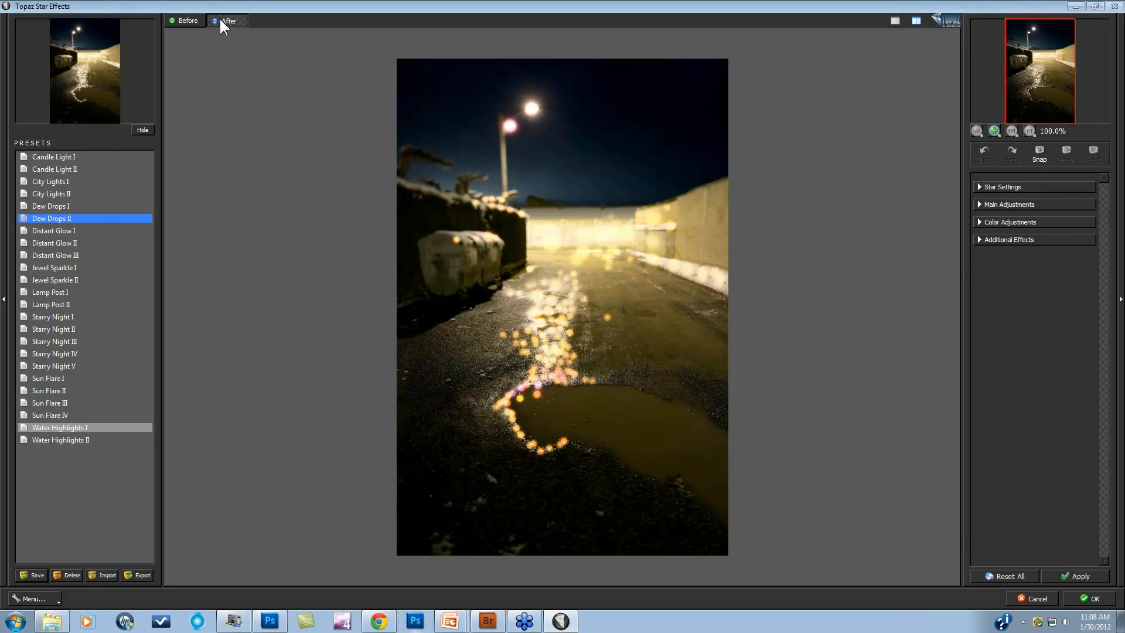
{"action": "left_click", "coordinate": [188, 19]}
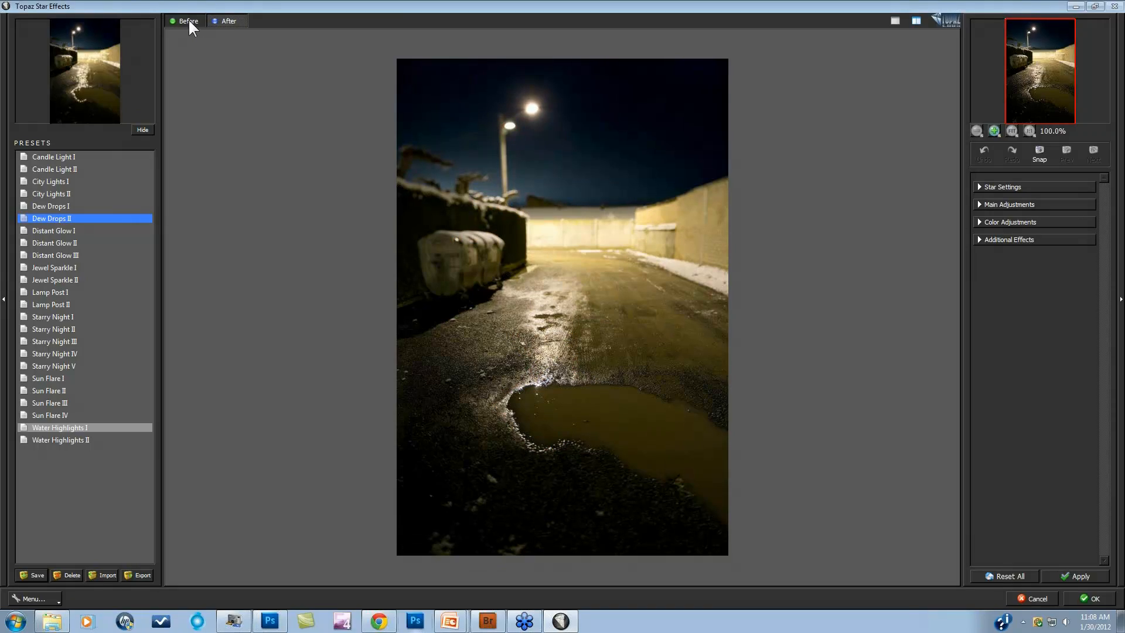
{"action": "left_click", "coordinate": [224, 22]}
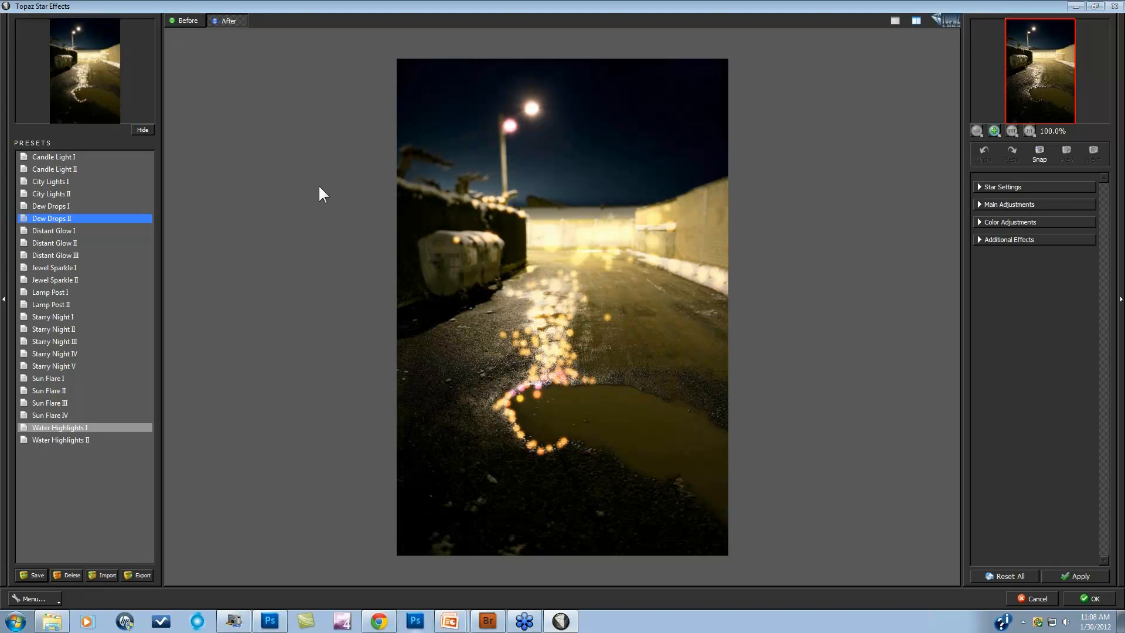
{"action": "left_click", "coordinate": [320, 201]}
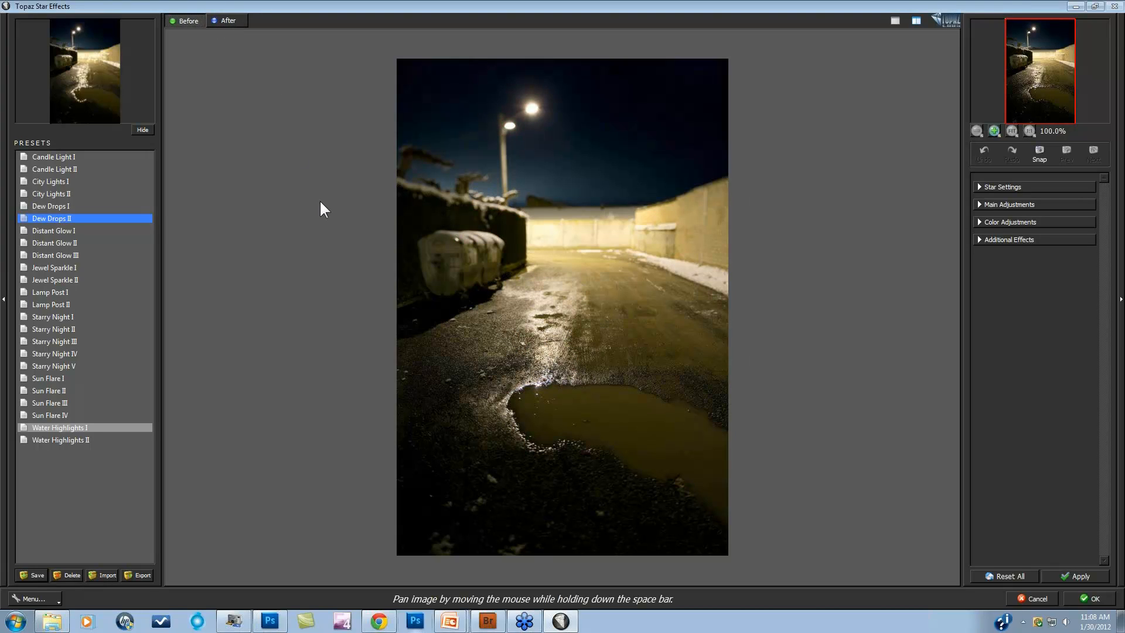
{"action": "double_click", "coordinate": [321, 202]}
{"action": "left_click", "coordinate": [321, 203]}
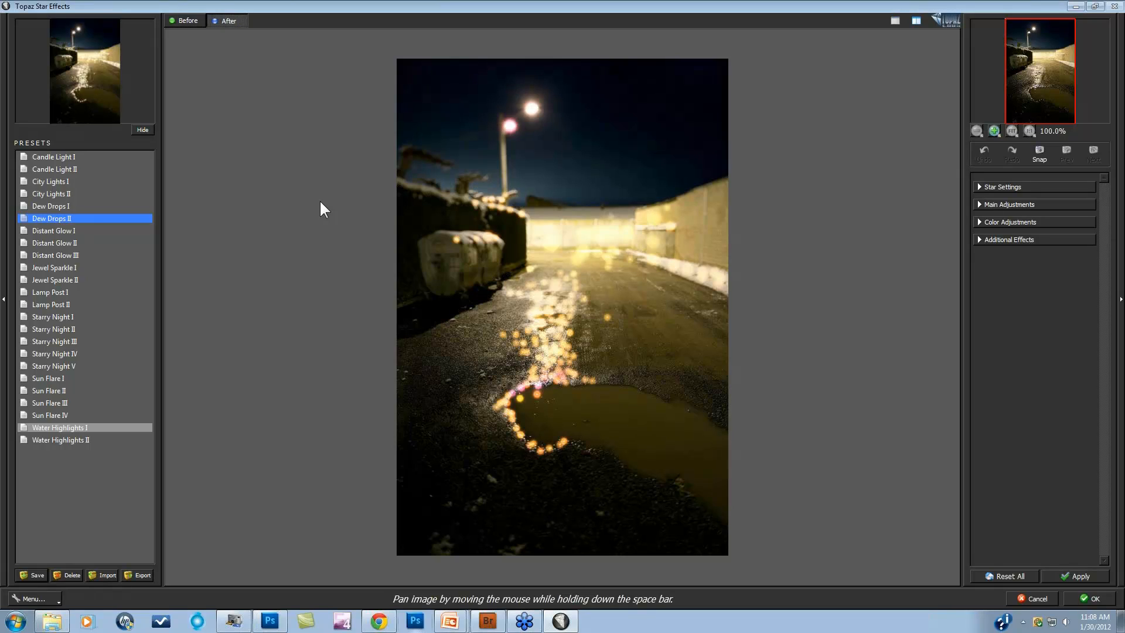
{"action": "left_click", "coordinate": [321, 203]}
View the original and the star effect side by side, and return to the single preview.
{"action": "left_click", "coordinate": [917, 19]}
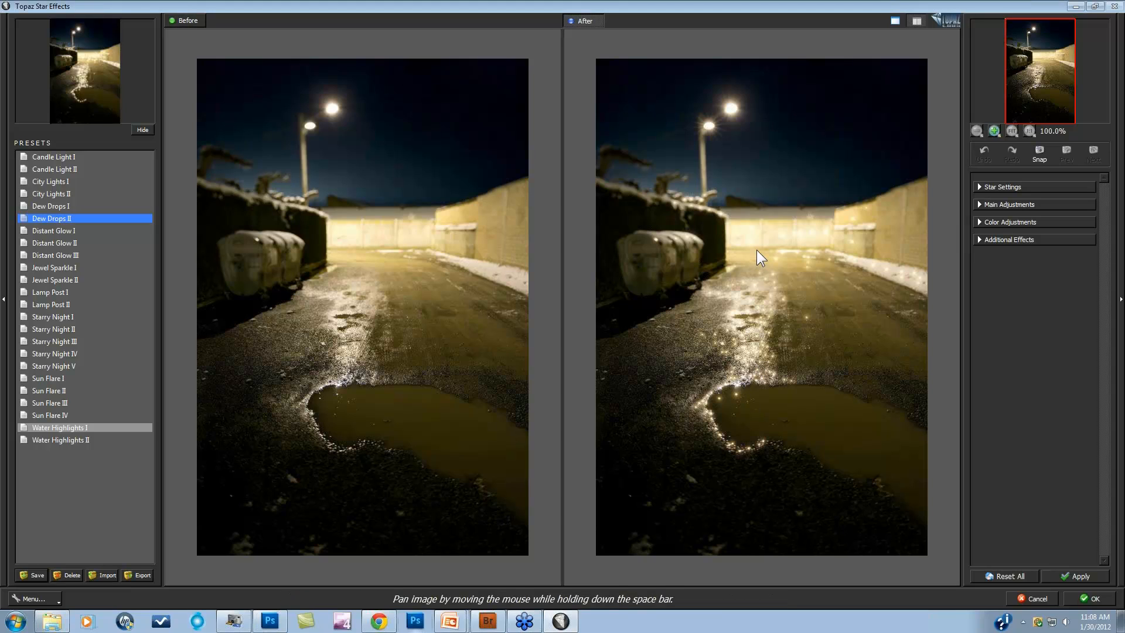
{"action": "left_click", "coordinate": [894, 21]}
{"action": "left_click_drag", "start_coordinate": [782, 293], "coordinate": [783, 298]}
{"action": "left_click", "coordinate": [783, 298]}
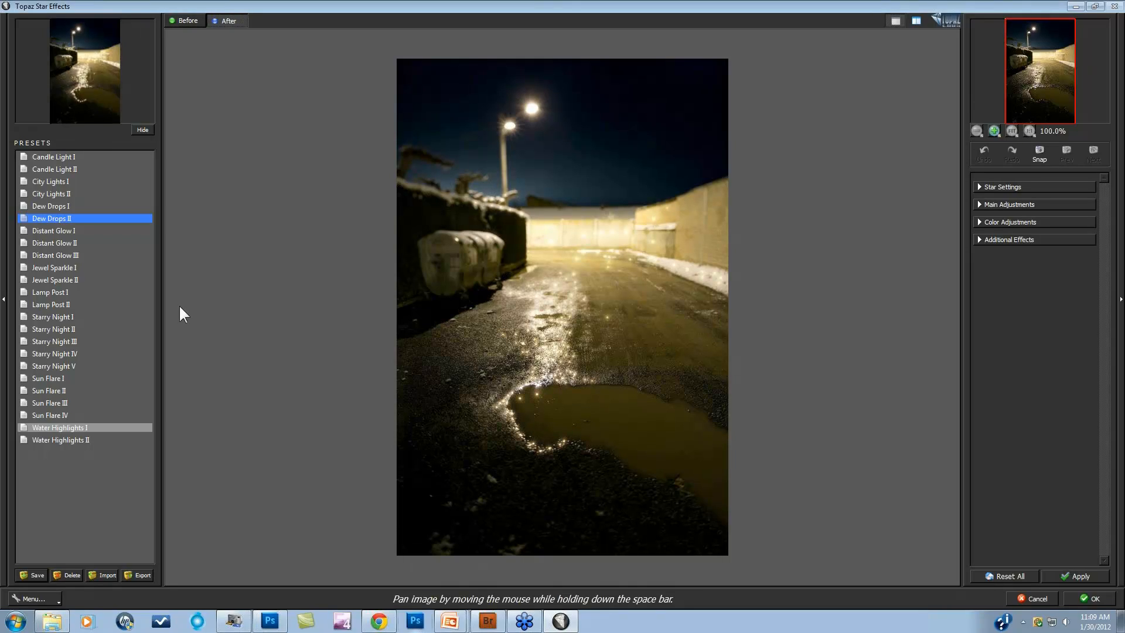
Reapply the Dew Drops II preset and inspect its glow at 200% zoom around the puddle and street lamps, returning to the full image.
{"action": "left_click", "coordinate": [59, 221]}
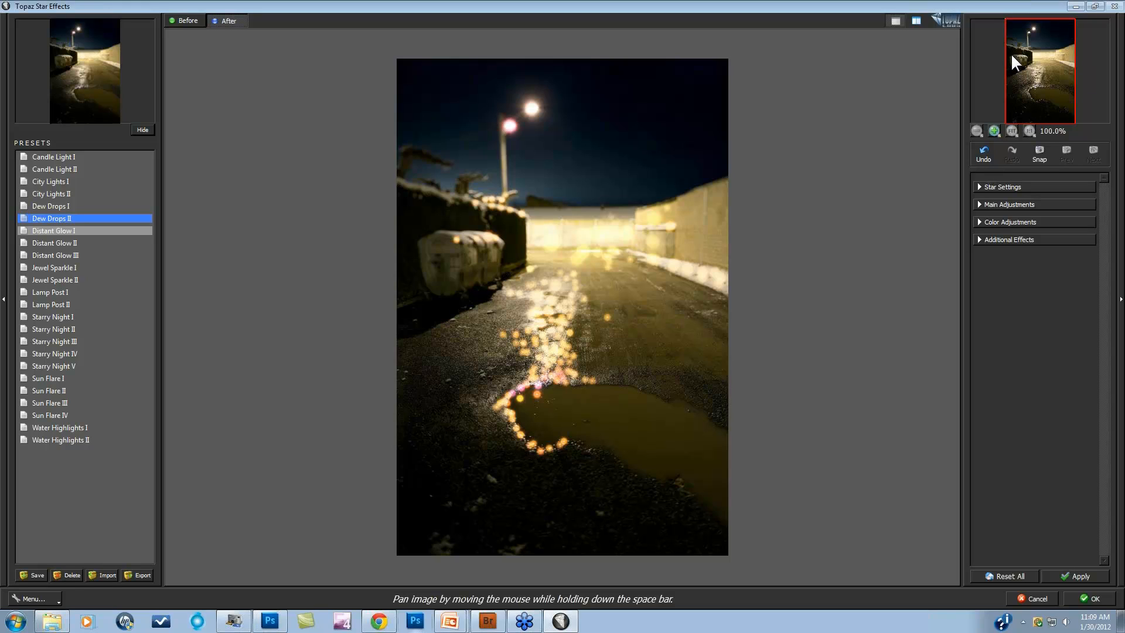
{"action": "left_click", "coordinate": [995, 132]}
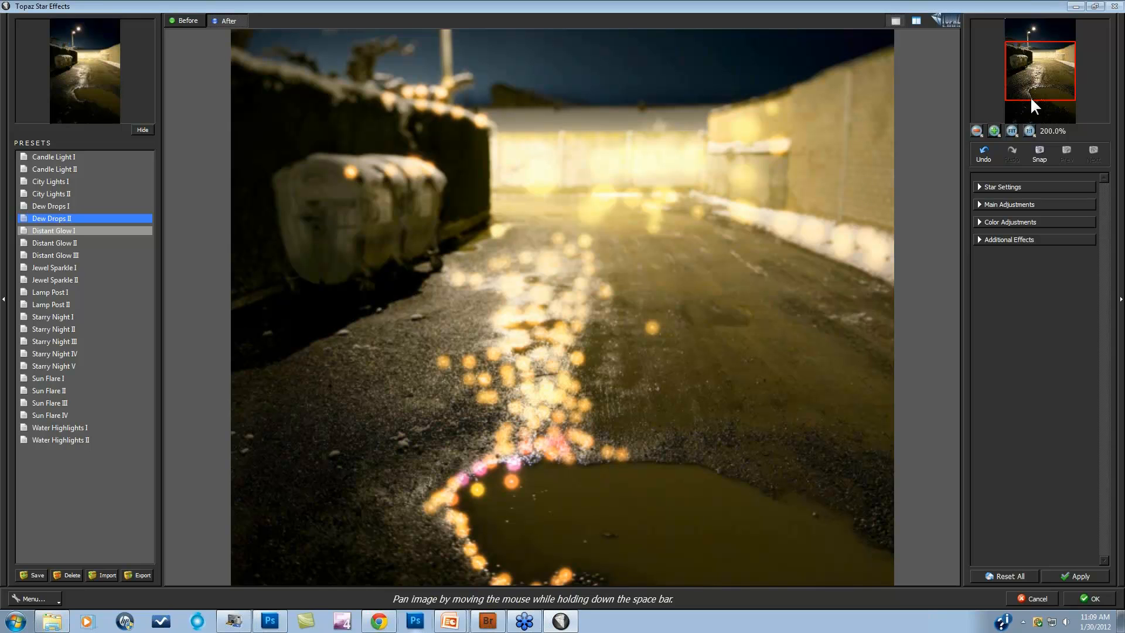
{"action": "left_click_drag", "start_coordinate": [1031, 101], "coordinate": [1050, 55]}
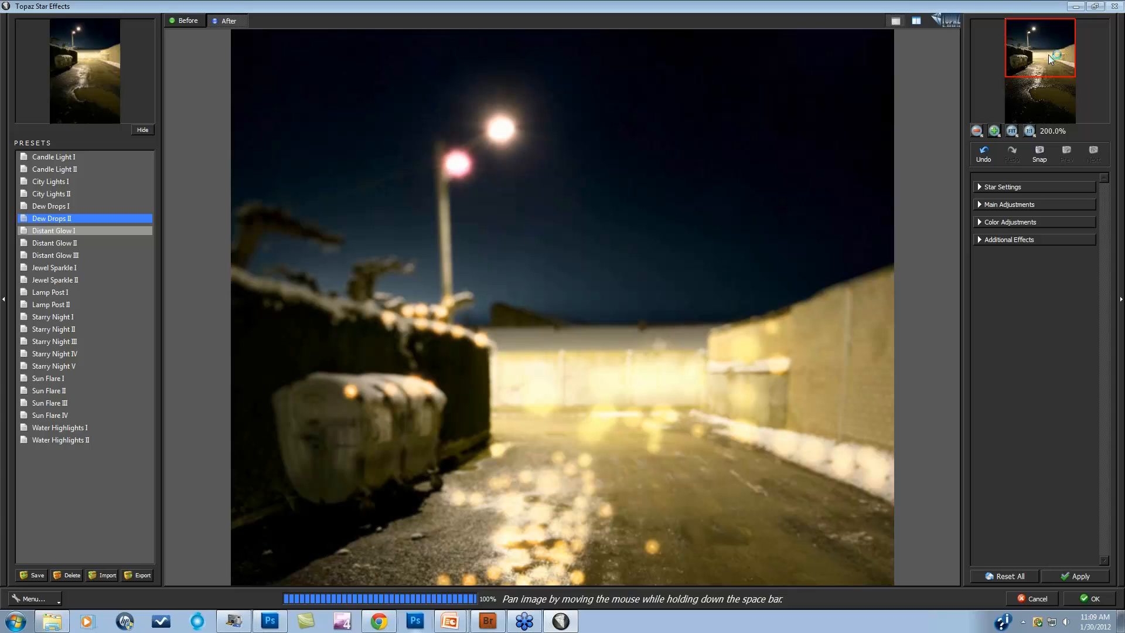
{"action": "left_click", "coordinate": [1012, 130]}
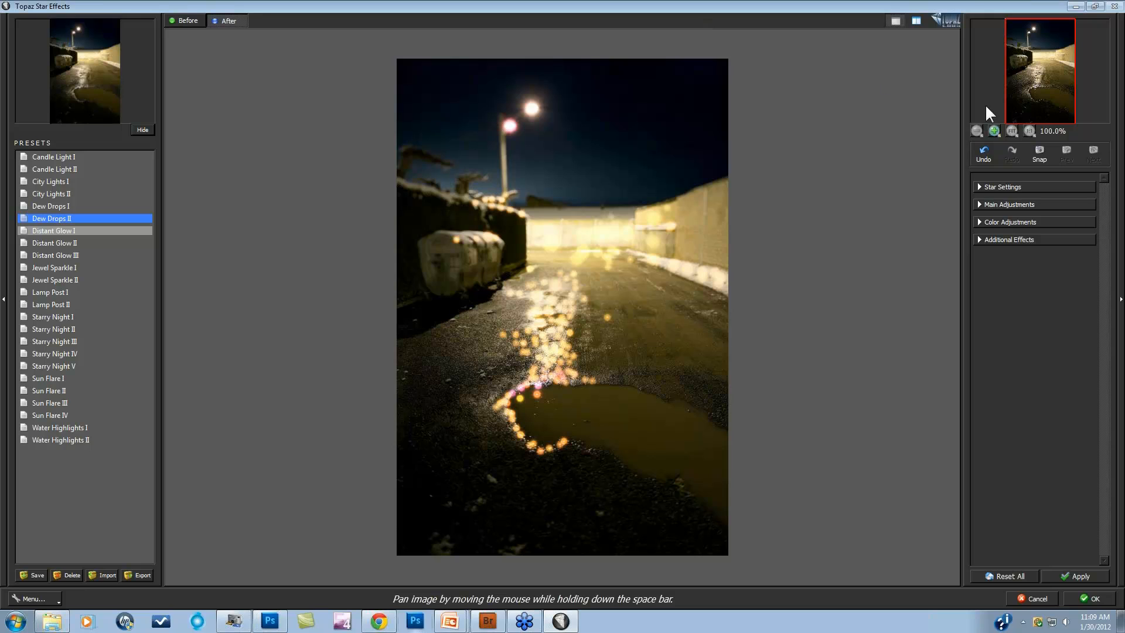
{"action": "left_click", "coordinate": [996, 128]}
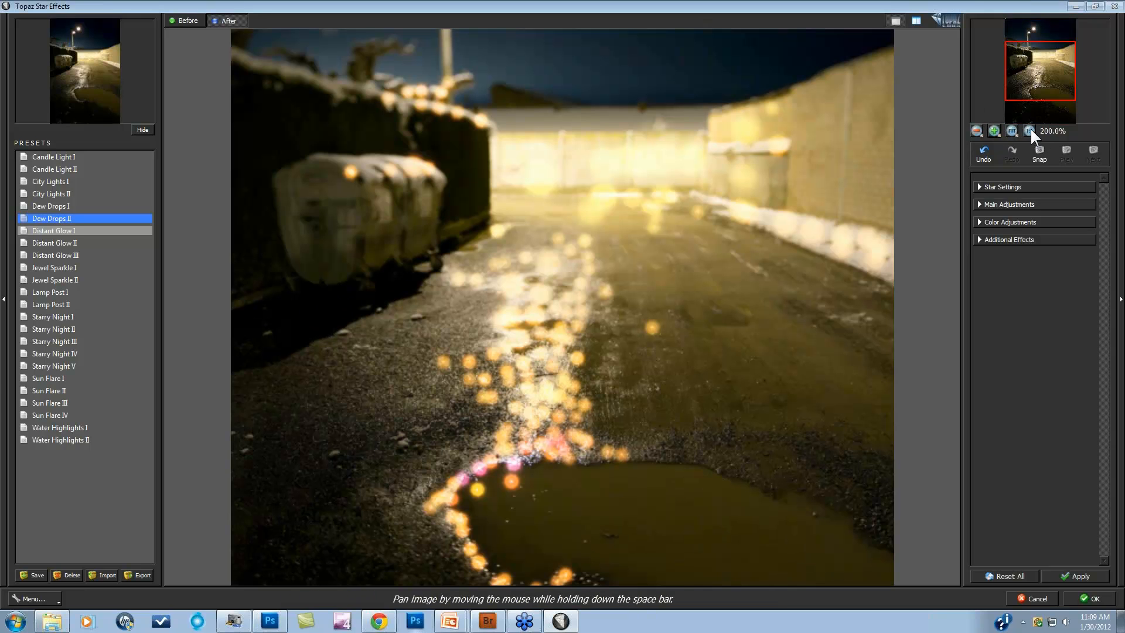
{"action": "left_click", "coordinate": [1030, 130]}
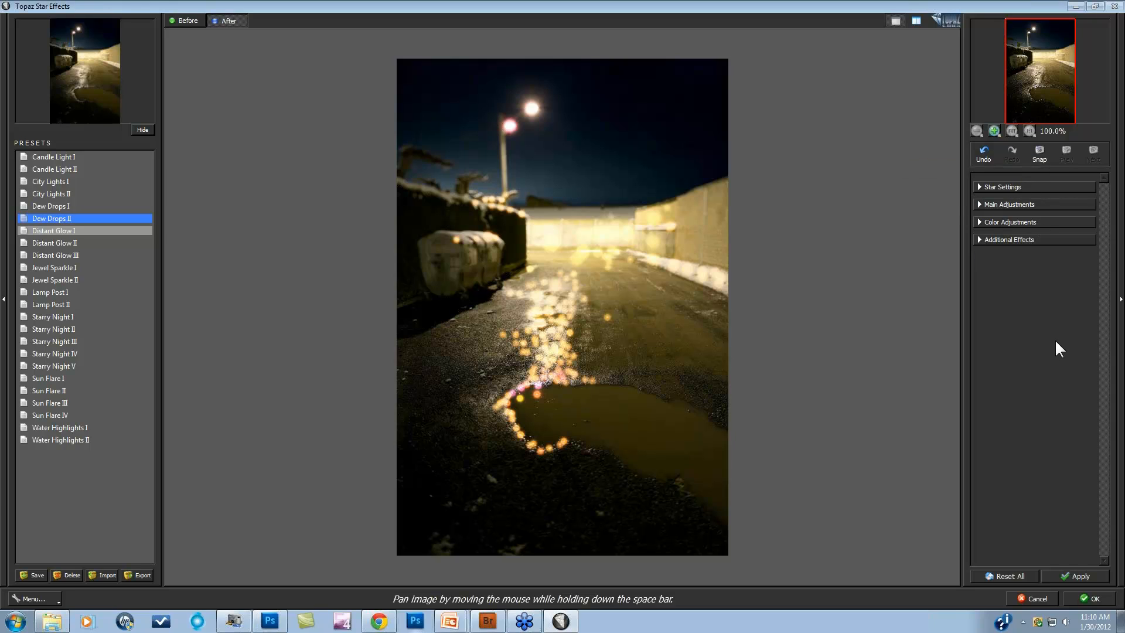
Reset all settings, choose the Starry Night IV preset and apply it to the alley image.
{"action": "left_click", "coordinate": [1006, 576]}
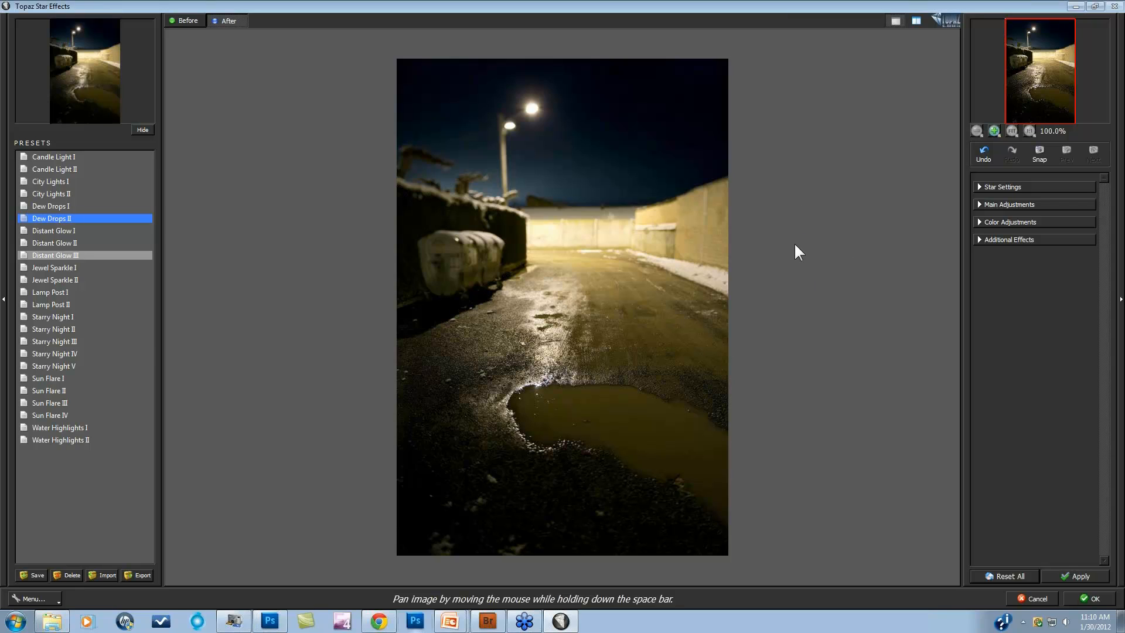
{"action": "left_click", "coordinate": [49, 354]}
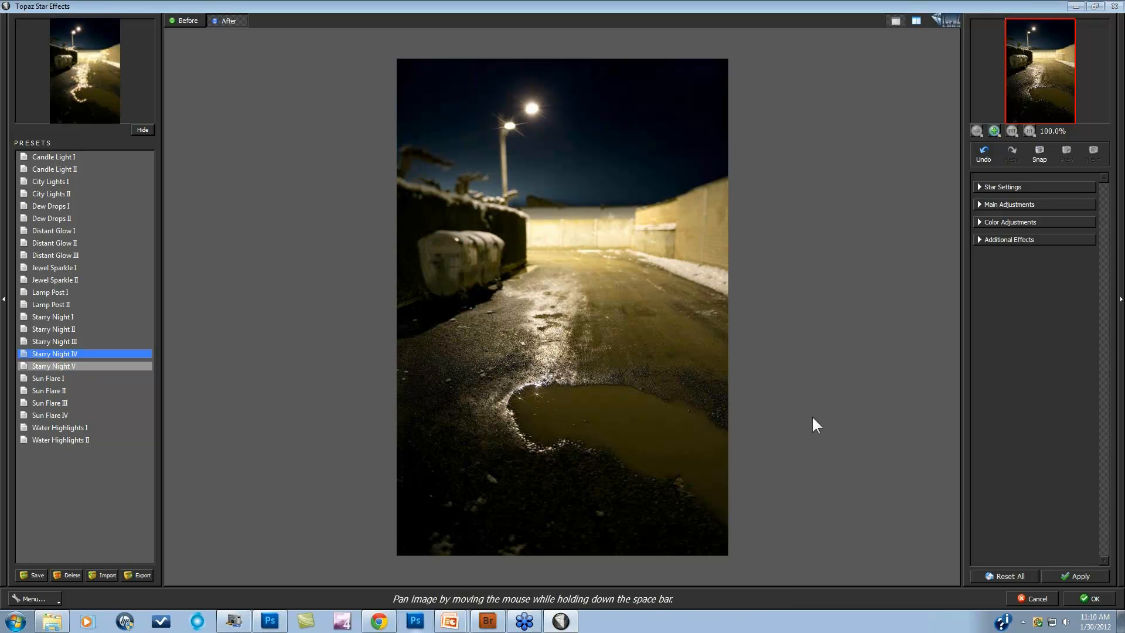
{"action": "left_click", "coordinate": [1076, 577]}
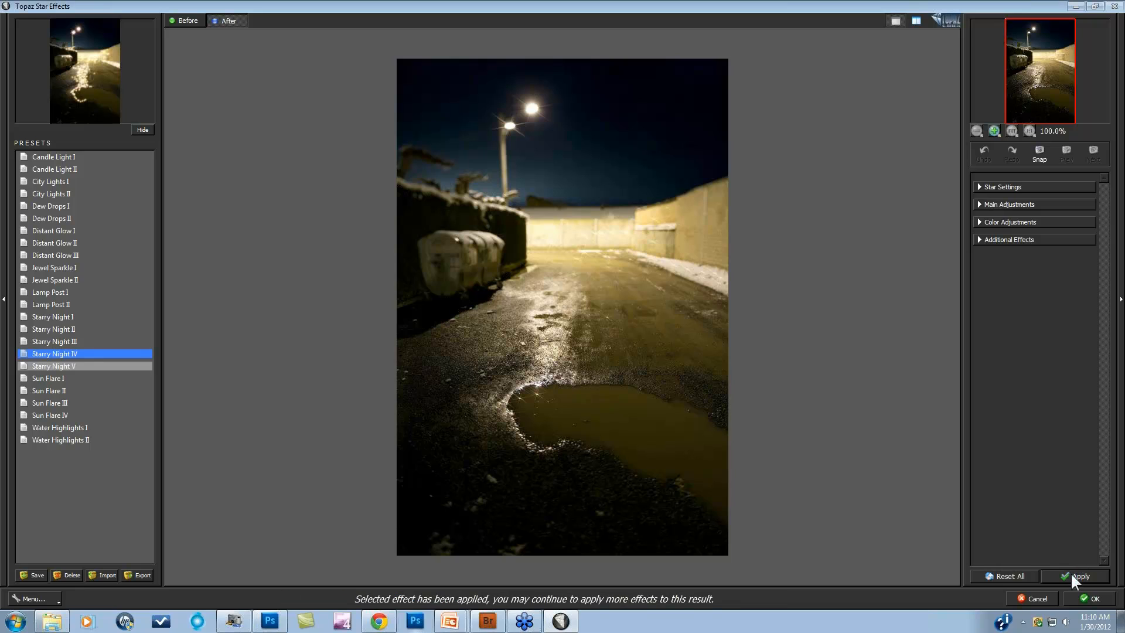
Compare the Starry Night IV result with the original alley image, and leave Star Effects without keeping the effect.
{"action": "left_click", "coordinate": [185, 21]}
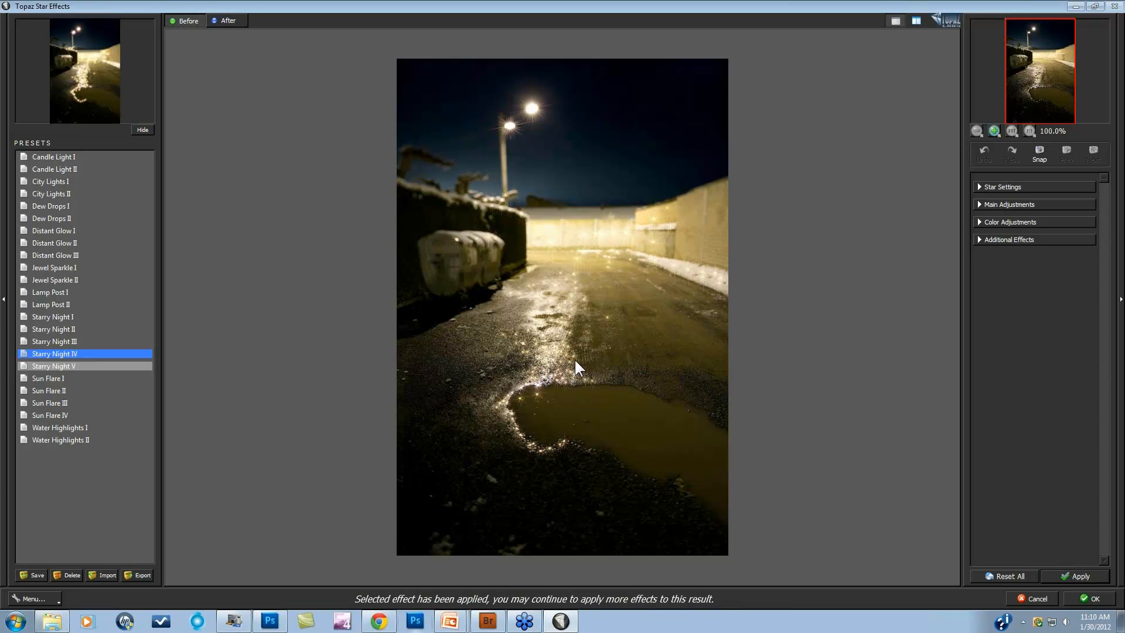
{"action": "left_click_drag", "start_coordinate": [574, 358], "coordinate": [565, 319]}
{"action": "left_click", "coordinate": [564, 319]}
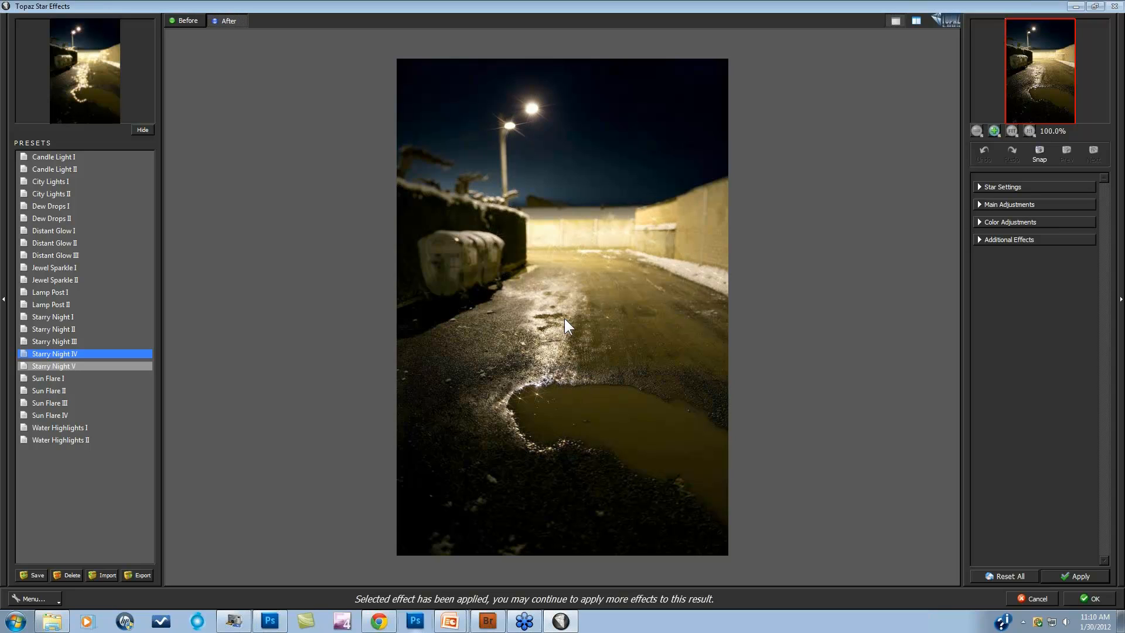
{"action": "left_click", "coordinate": [195, 21]}
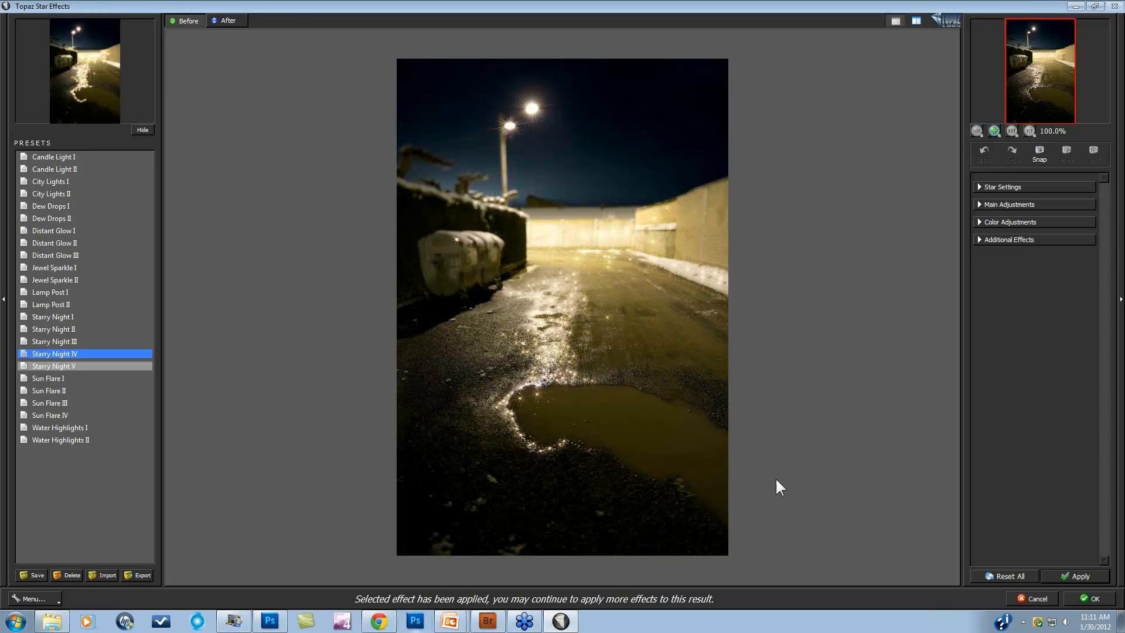
{"action": "left_click", "coordinate": [1029, 598]}
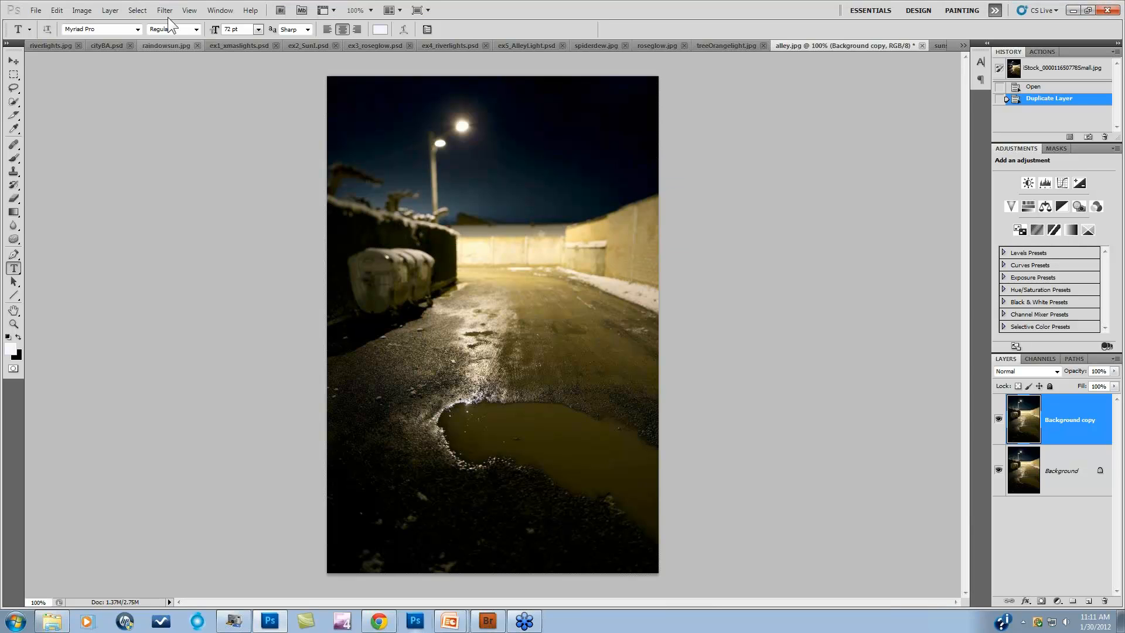
Reopen Topaz Star Effects on the Background copy layer and reset all its settings.
{"action": "left_click", "coordinate": [160, 9]}
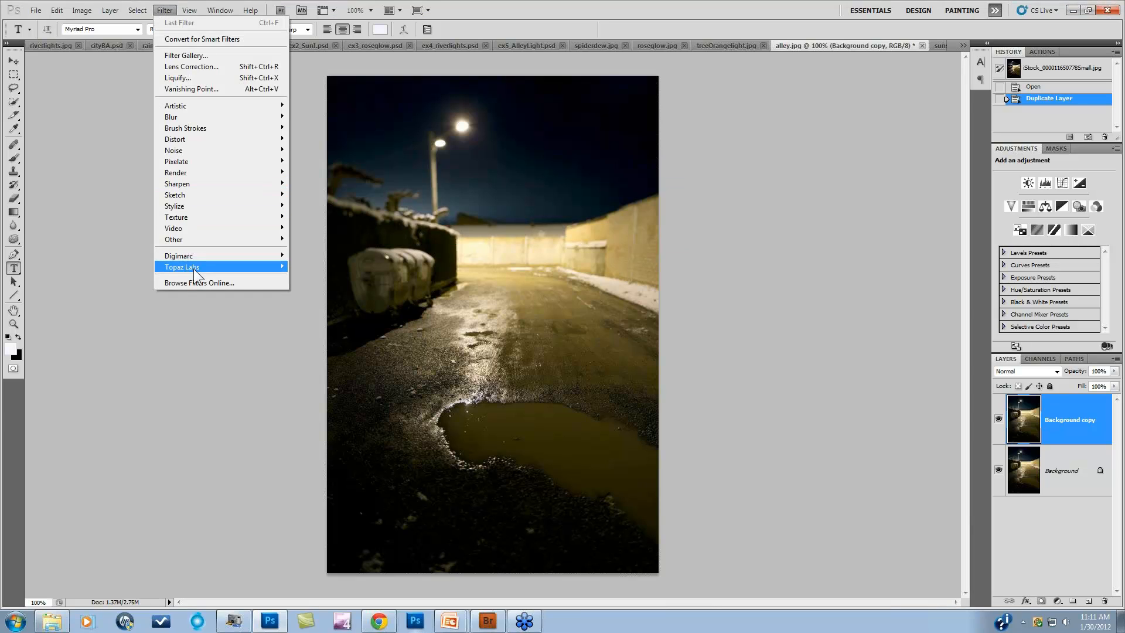
{"action": "mouse_move", "coordinate": [269, 266]}
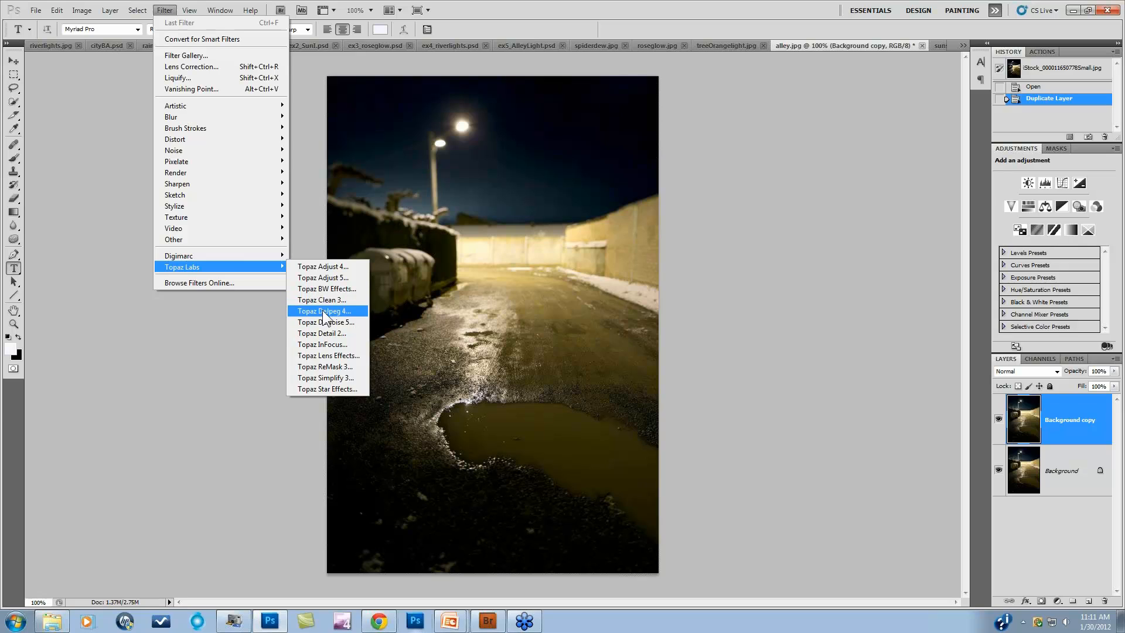
{"action": "left_click", "coordinate": [327, 388]}
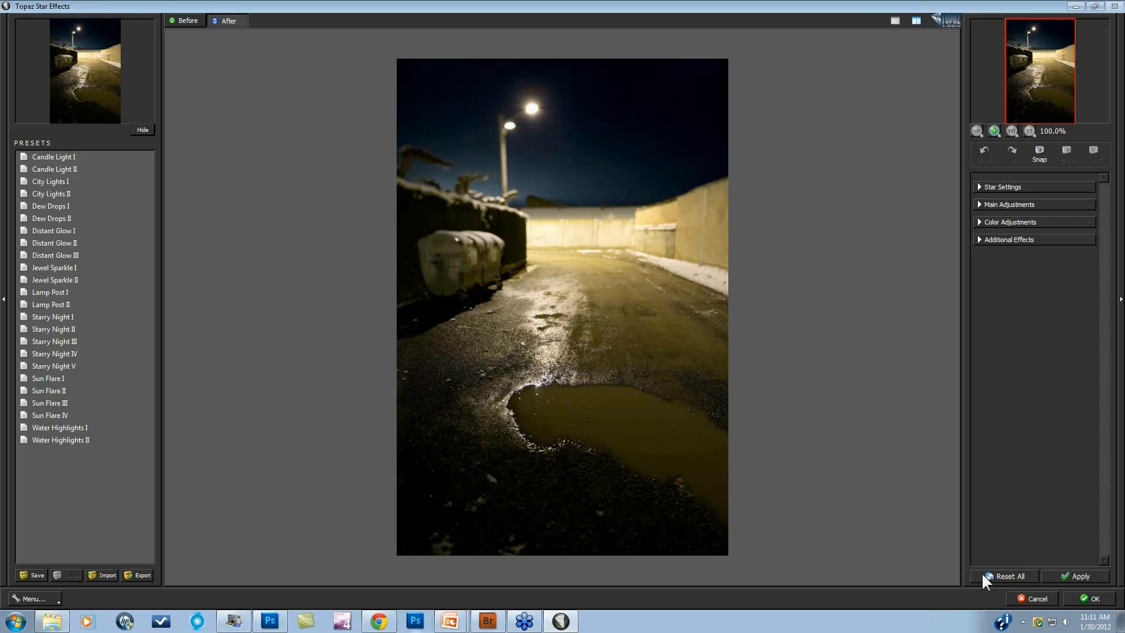
{"action": "left_click", "coordinate": [1000, 573]}
Brush a Traditional Star onto each street lamp at brush size 10, checking the first in Stars Only mode before returning to Combined.
{"action": "left_click", "coordinate": [980, 186]}
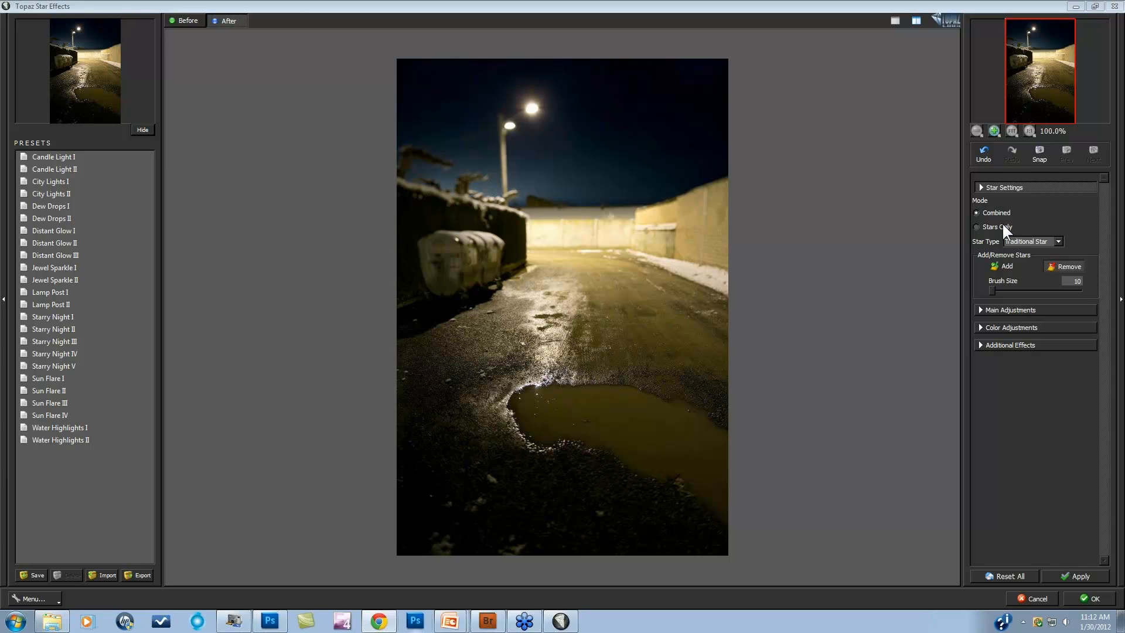
{"action": "left_click", "coordinate": [1007, 266]}
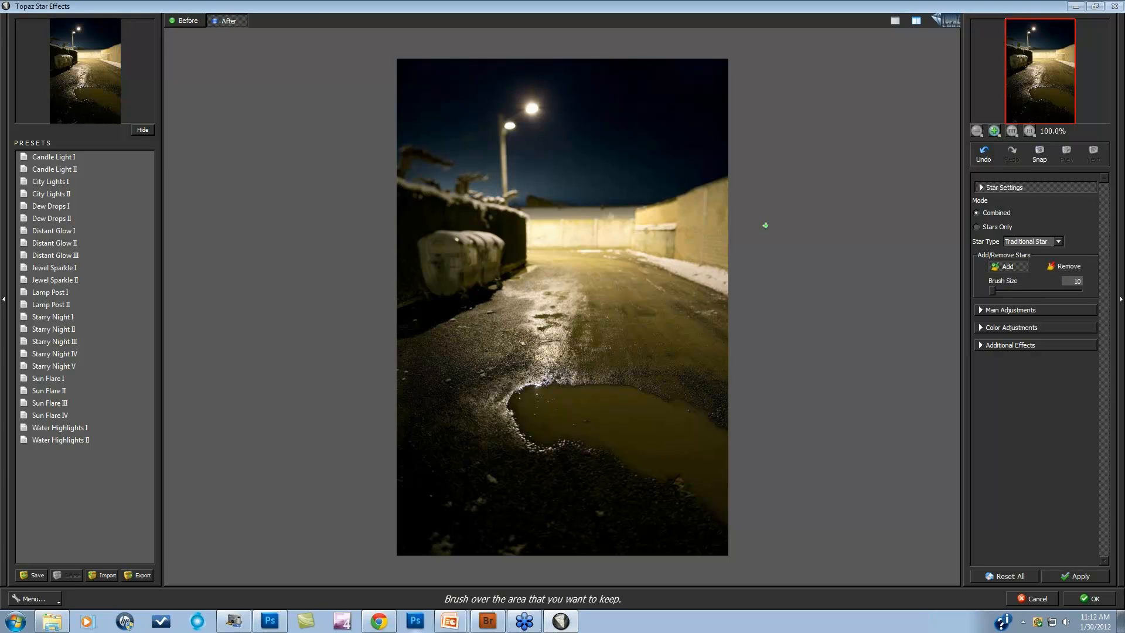
{"action": "left_click", "coordinate": [531, 109]}
{"action": "left_click", "coordinate": [976, 226]}
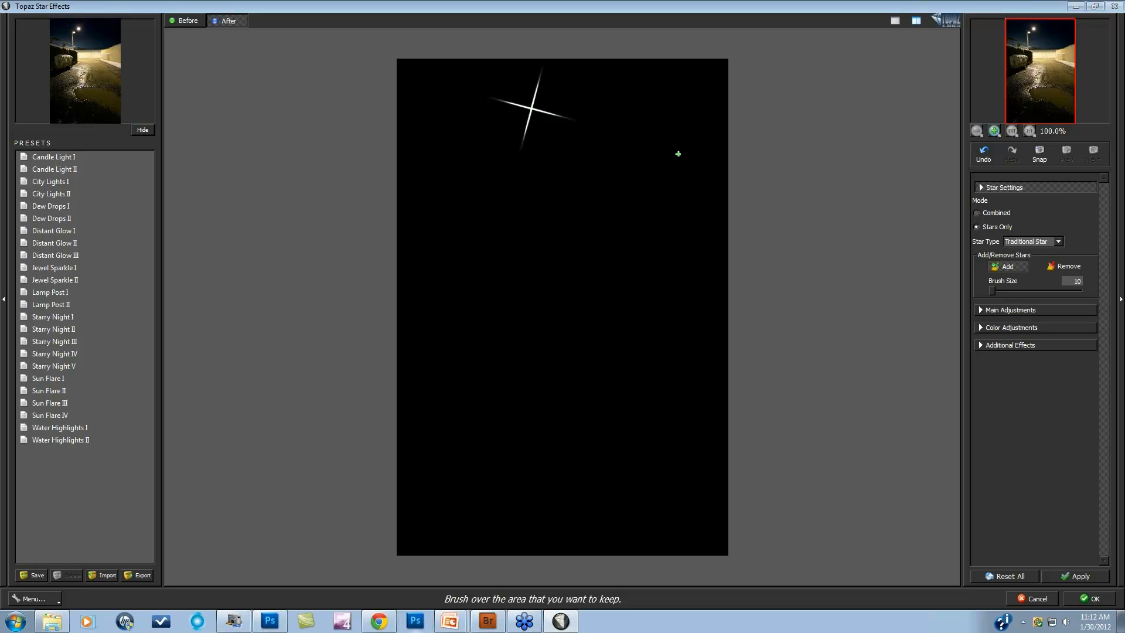
{"action": "left_click", "coordinate": [977, 212]}
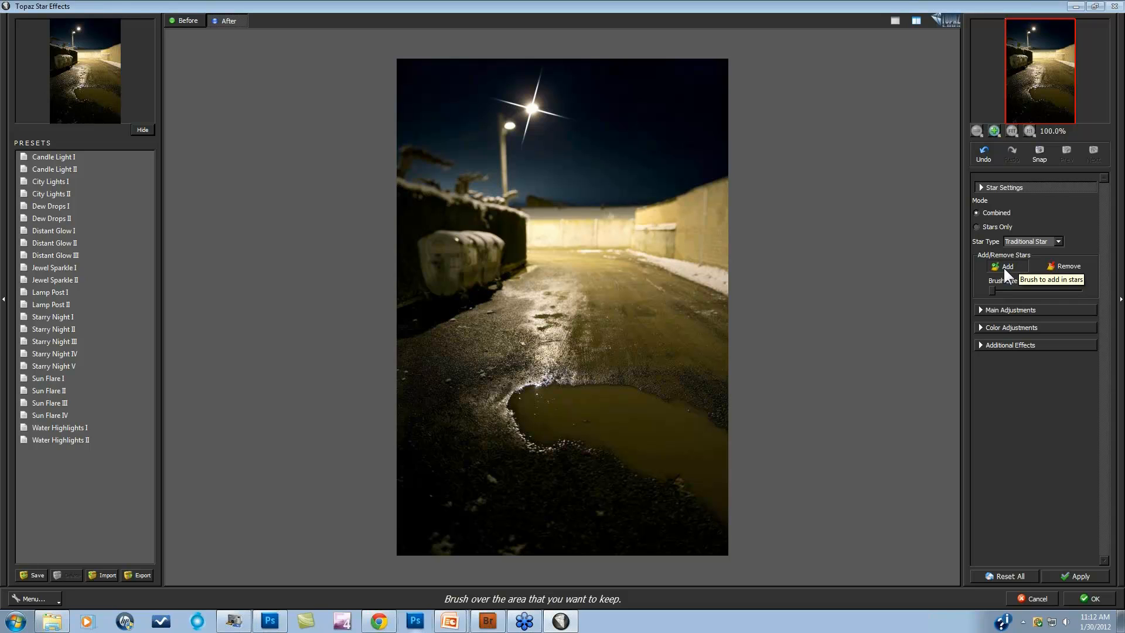
{"action": "left_click", "coordinate": [510, 125]}
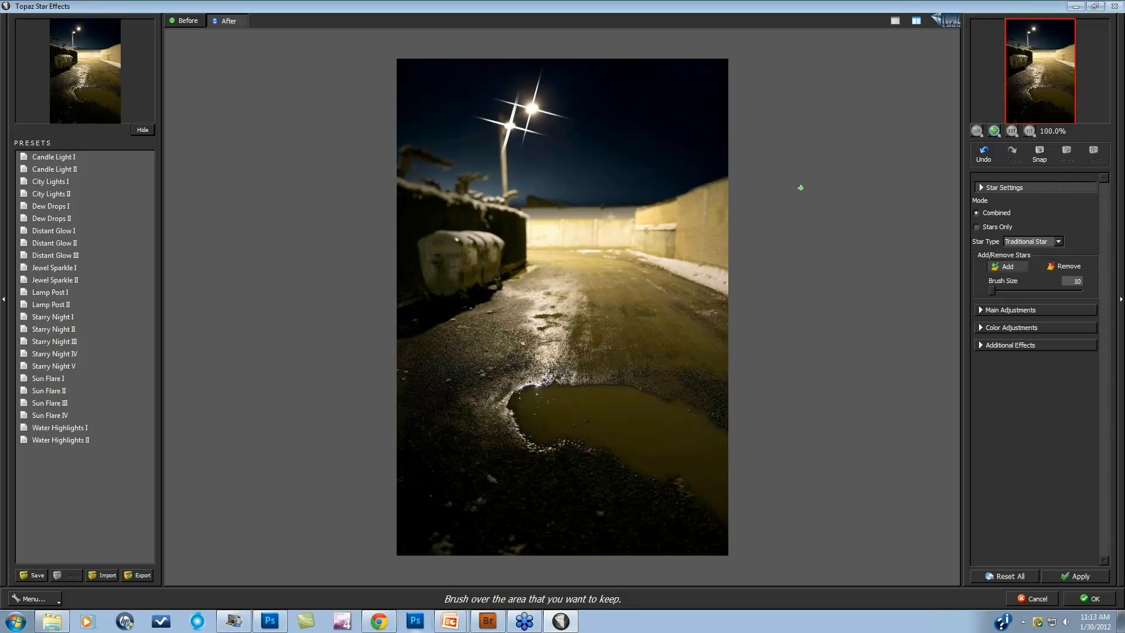
Set the star removal brush size to 45 and brush away the stars on both street lamps.
{"action": "left_click", "coordinate": [1065, 265]}
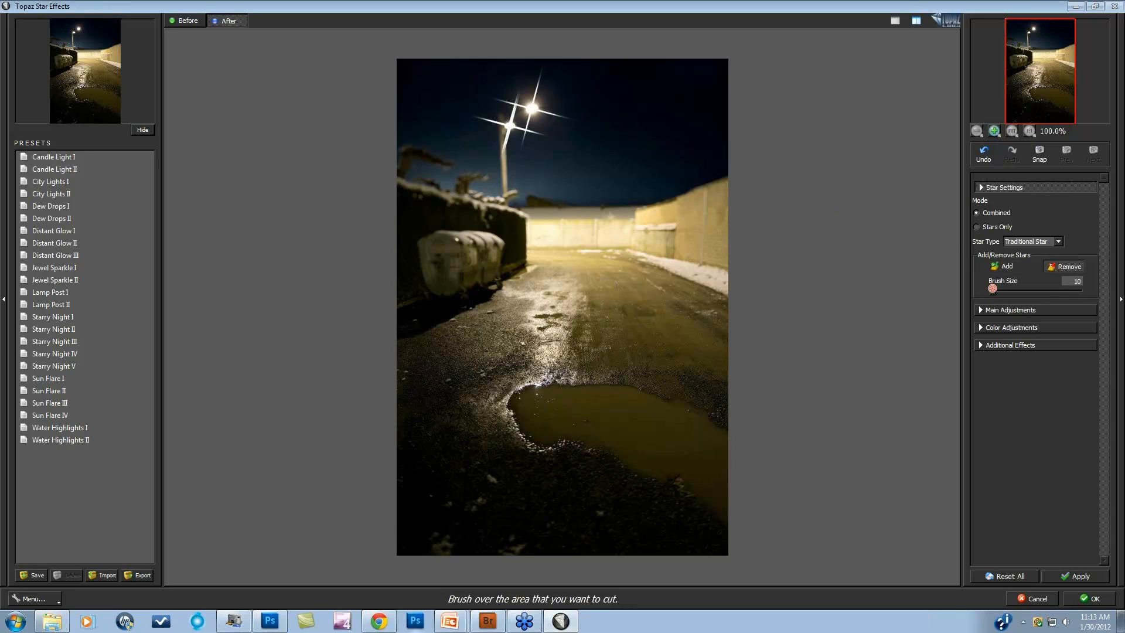
{"action": "mouse_move", "coordinate": [993, 291]}
{"action": "left_mouse_down"}
{"action": "mouse_move", "coordinate": [1016, 290]}
{"action": "mouse_move", "coordinate": [1004, 291]}
{"action": "left_mouse_up"}
{"action": "left_click", "coordinate": [509, 135]}
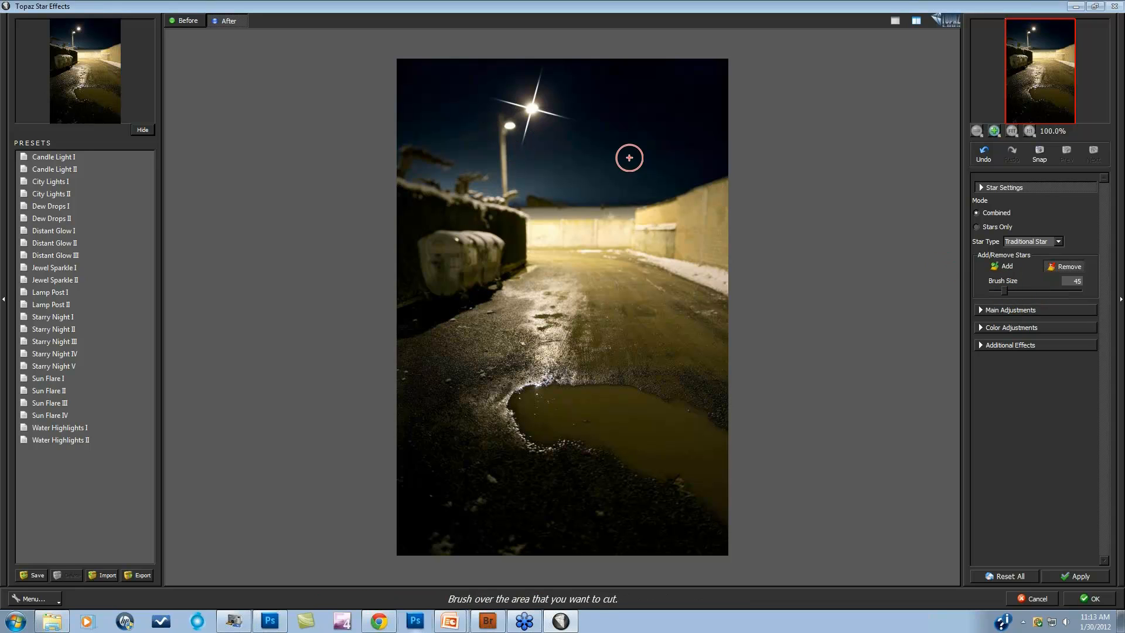
{"action": "left_click", "coordinate": [532, 111]}
In the main adjustments, lower the star Threshold to 0.00 and raise it again to 0.16.
{"action": "left_click", "coordinate": [981, 310]}
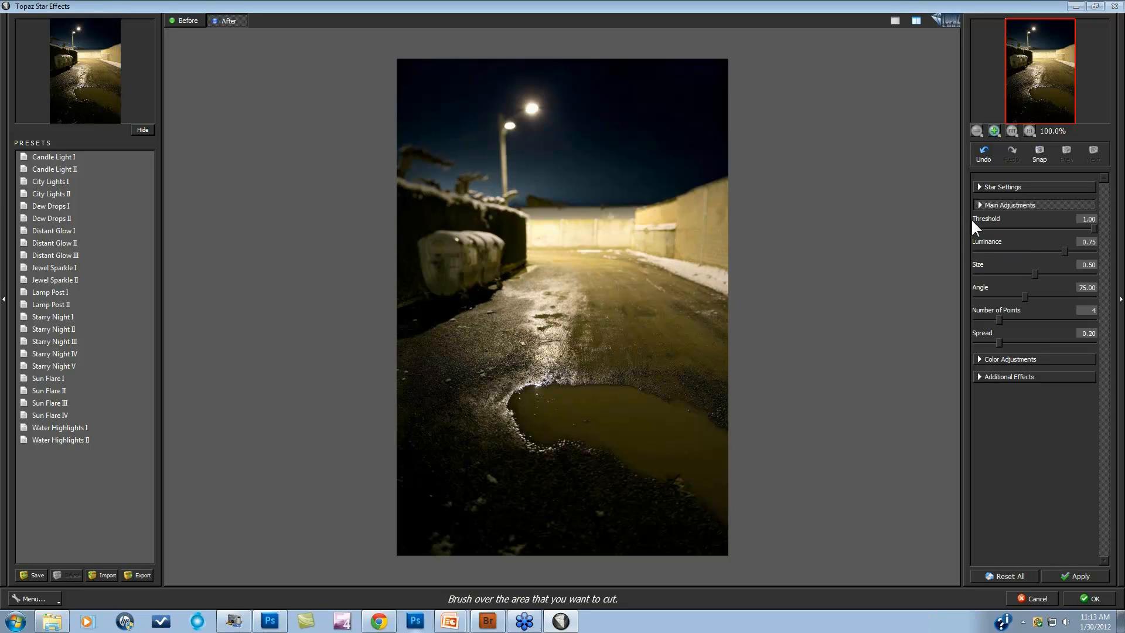
{"action": "mouse_move", "coordinate": [1011, 227]}
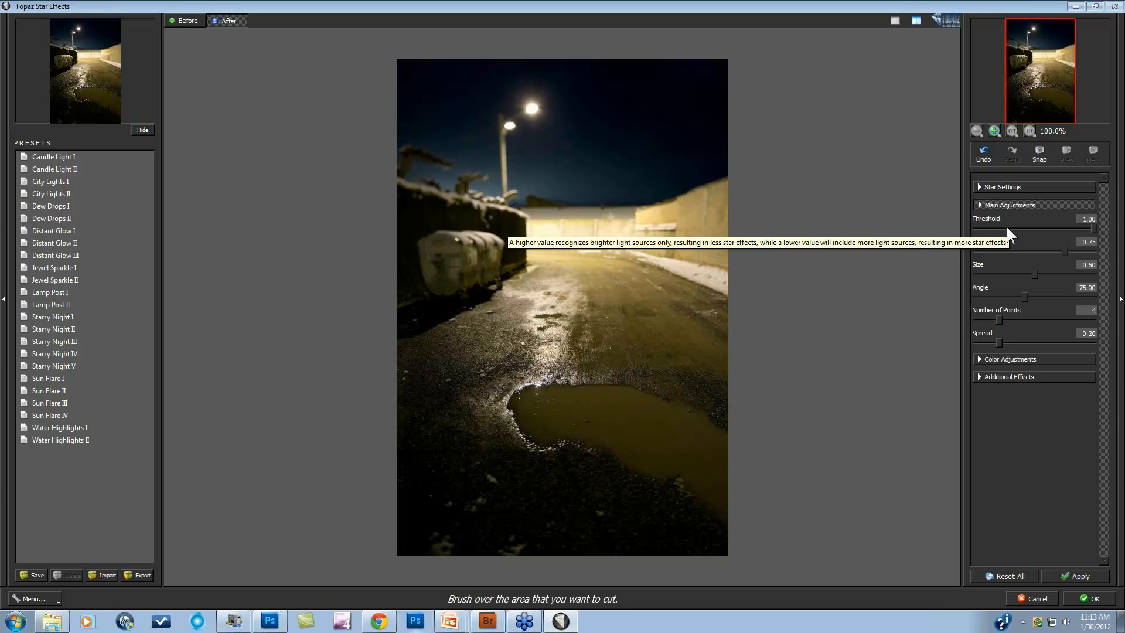
{"action": "left_click_drag", "start_coordinate": [1094, 229], "coordinate": [987, 230]}
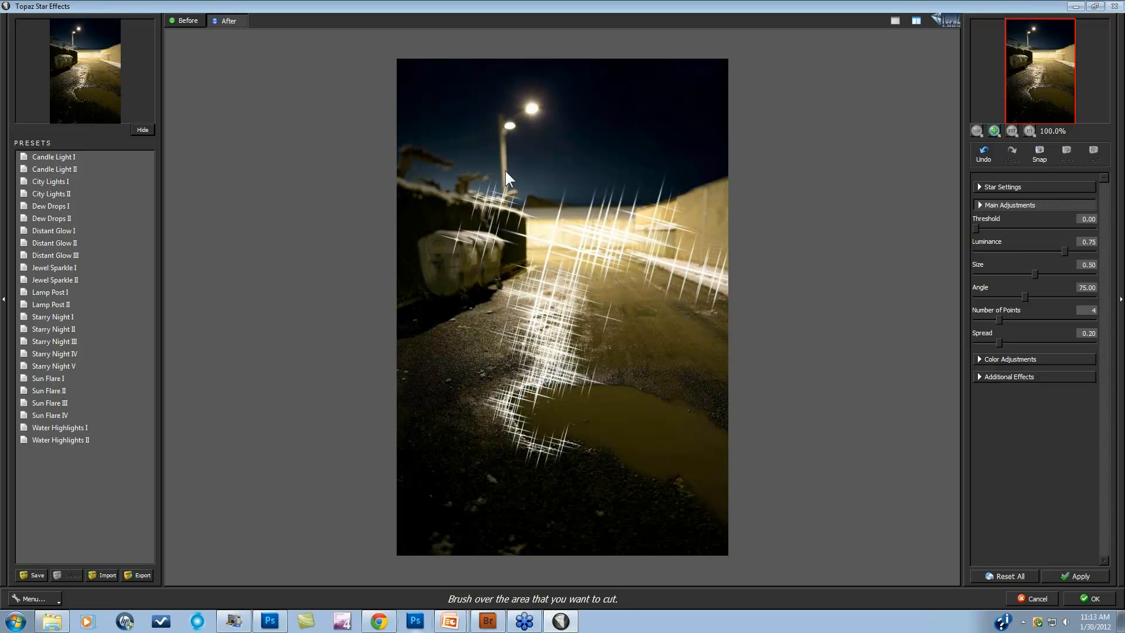
{"action": "left_click", "coordinate": [985, 228]}
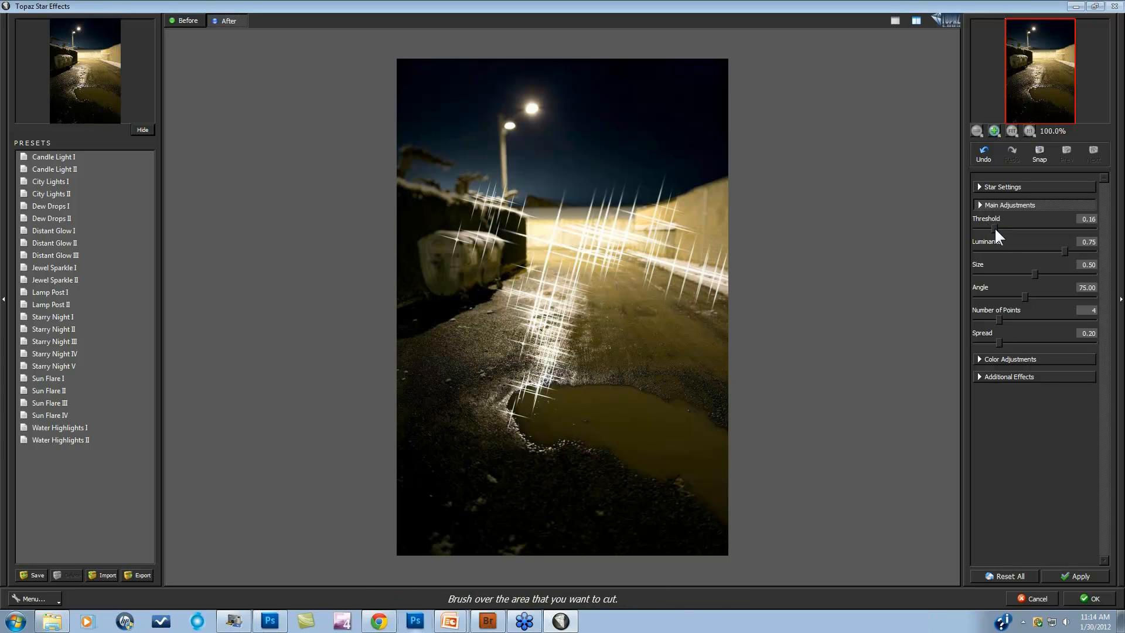
Brush Traditional Stars back onto both street lamps and raise the star Threshold to 1.00.
{"action": "mouse_move", "coordinate": [1006, 226]}
{"action": "left_mouse_down"}
{"action": "mouse_move", "coordinate": [1087, 233]}
{"action": "mouse_move", "coordinate": [1013, 228]}
{"action": "left_mouse_up"}
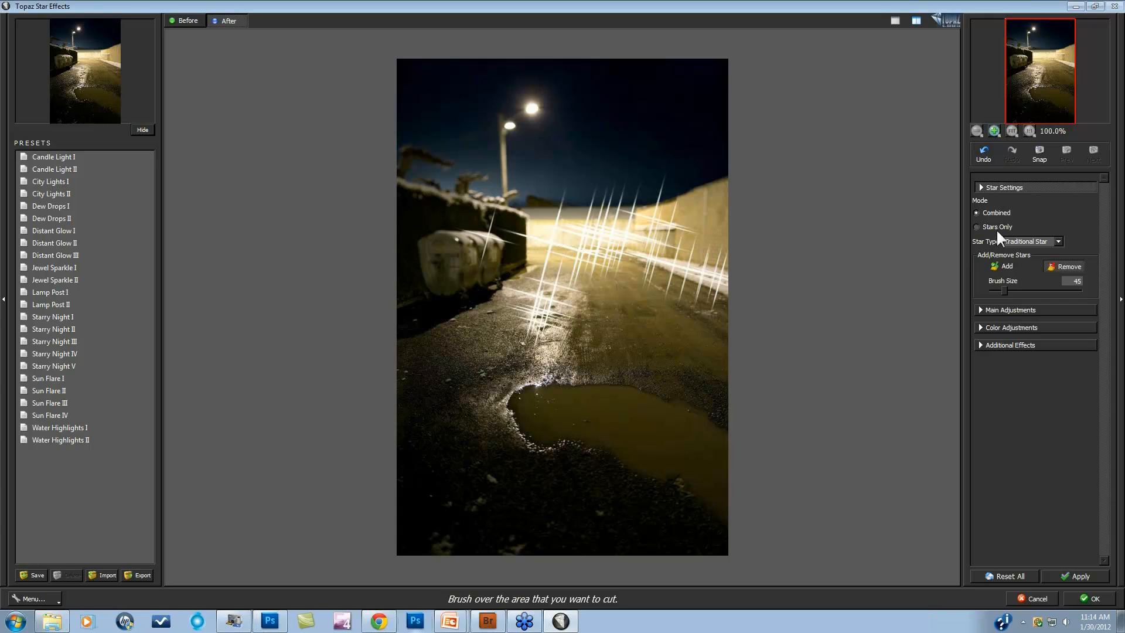
{"action": "left_click", "coordinate": [1009, 265]}
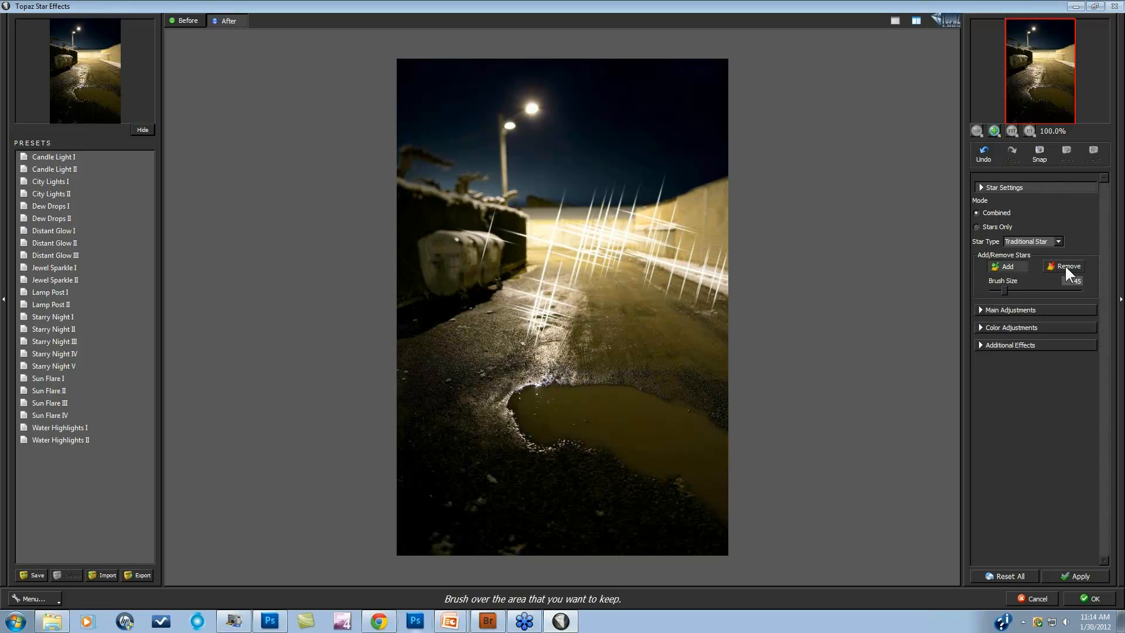
{"action": "left_click", "coordinate": [530, 110]}
{"action": "left_click", "coordinate": [510, 124]}
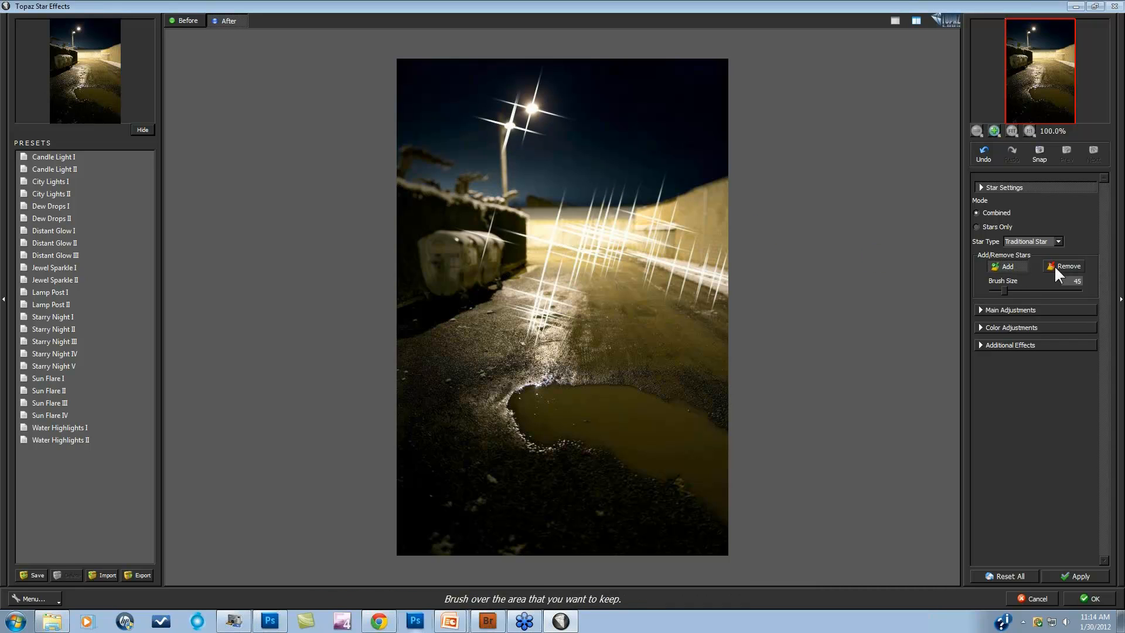
{"action": "left_click", "coordinate": [980, 310]}
{"action": "left_click_drag", "start_coordinate": [1013, 229], "coordinate": [1112, 238]}
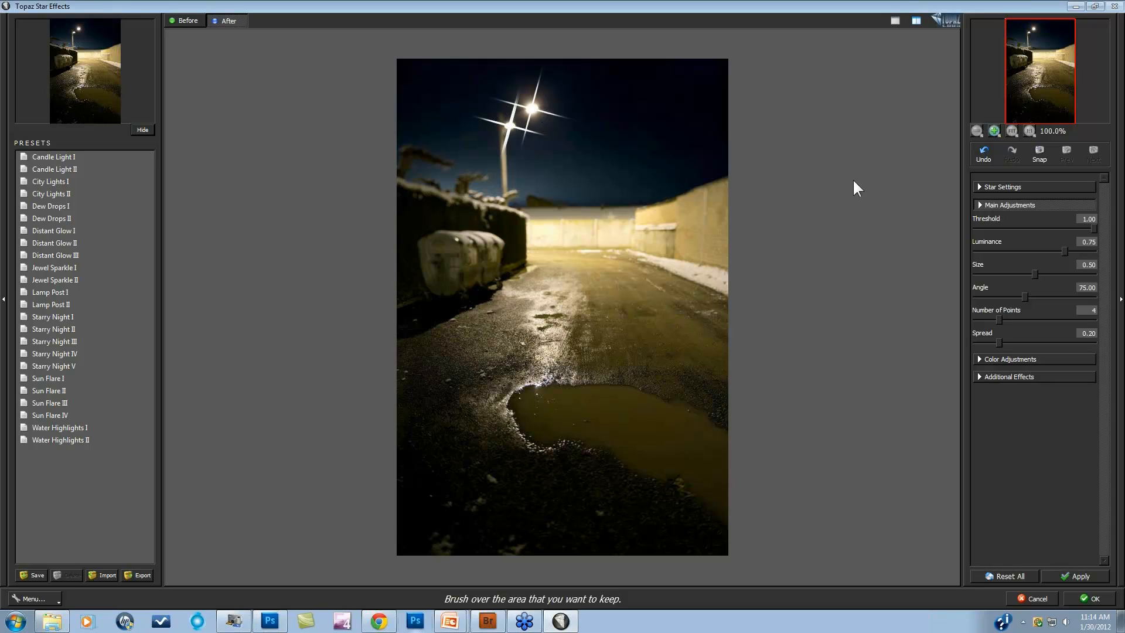
Try the Burst, Cross, Hyper, Hollywood, North and Vector Star types one after another on the street lamps.
{"action": "left_click", "coordinate": [980, 188]}
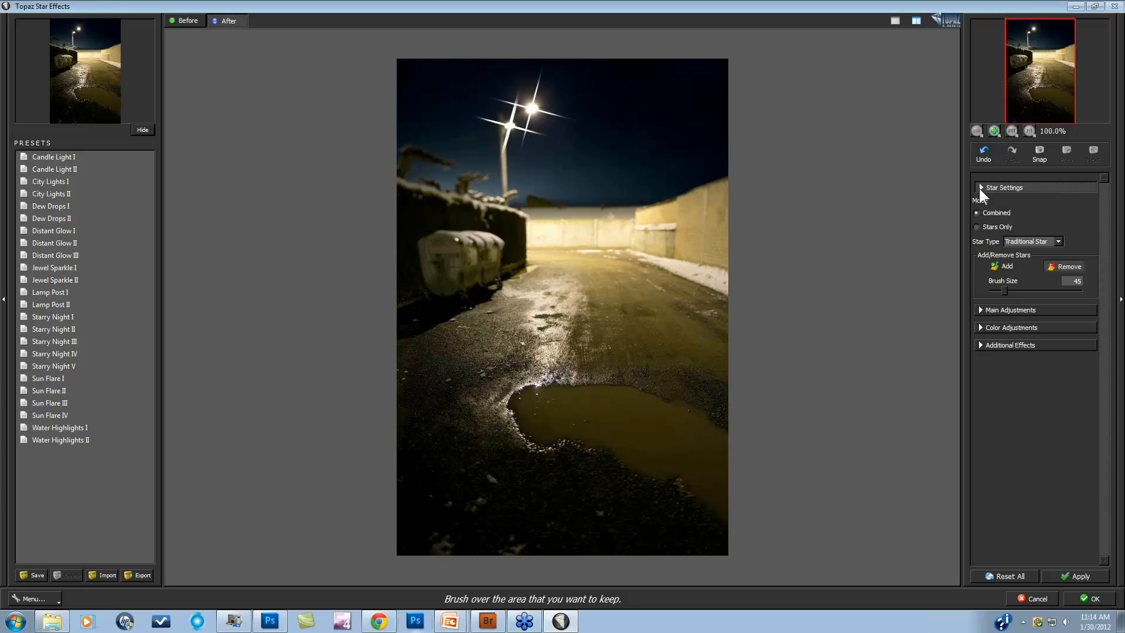
{"action": "left_click", "coordinate": [1058, 243]}
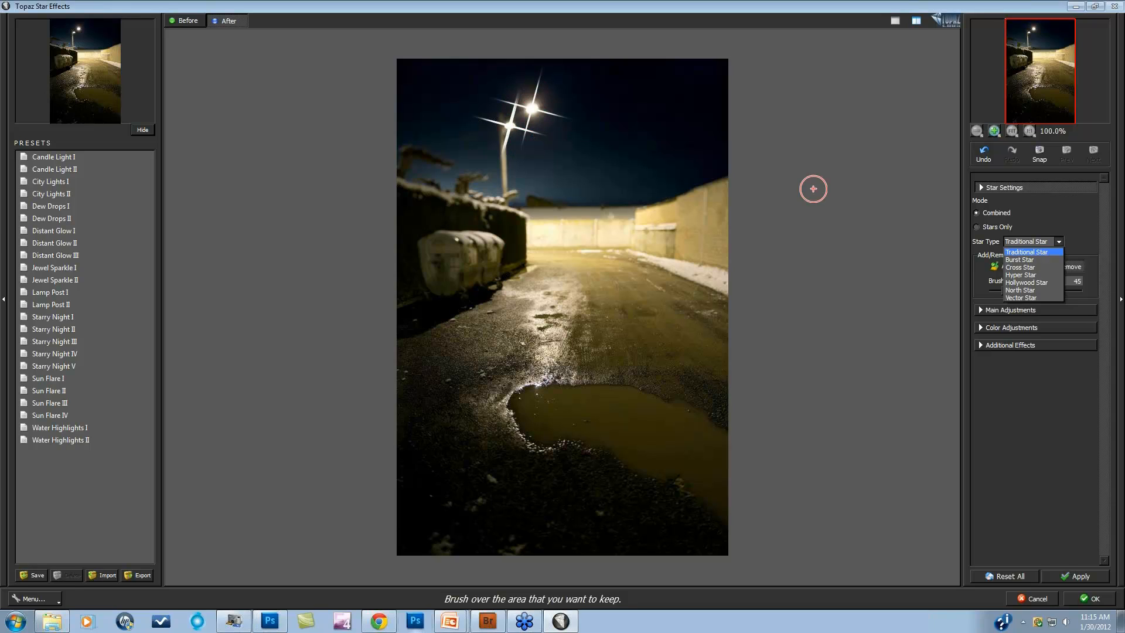
{"action": "left_click", "coordinate": [1028, 260]}
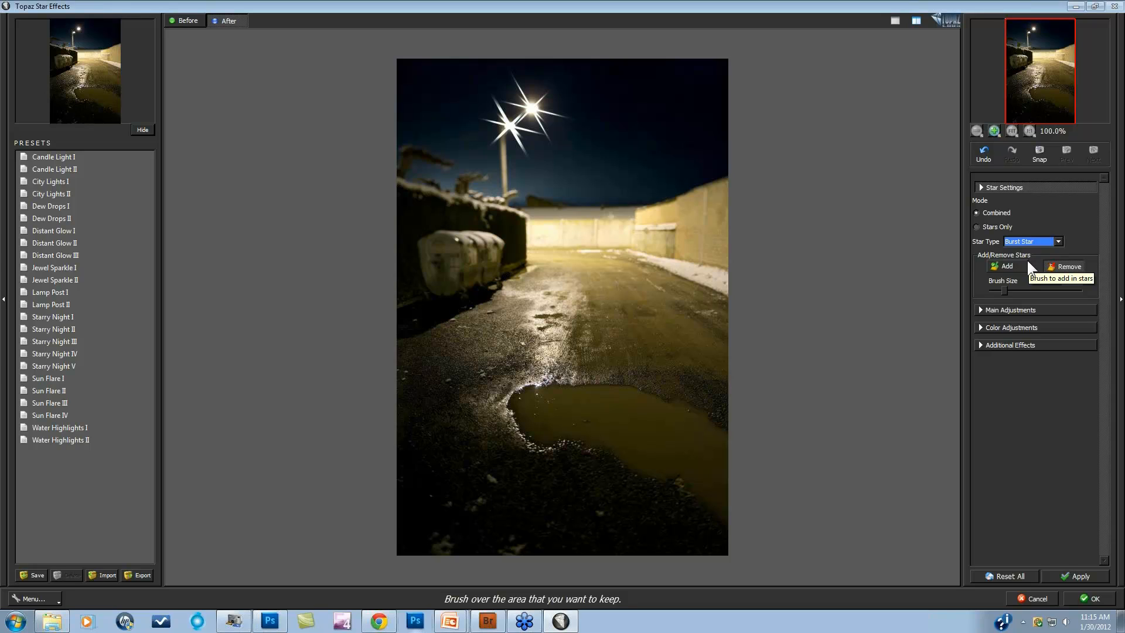
{"action": "left_click", "coordinate": [1052, 243]}
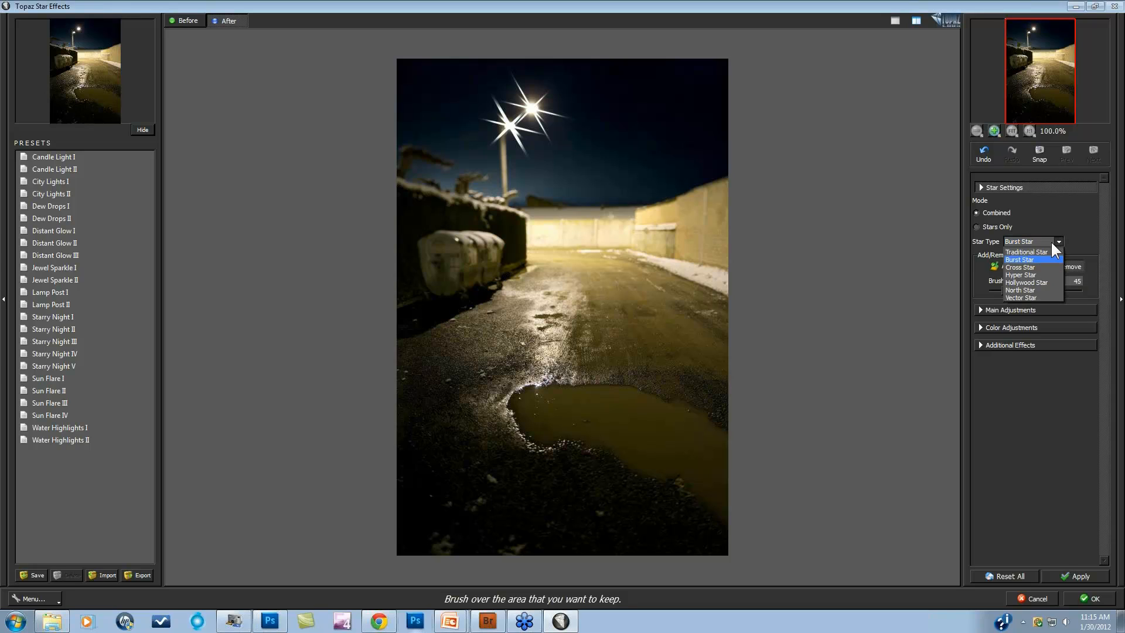
{"action": "left_click", "coordinate": [1035, 267]}
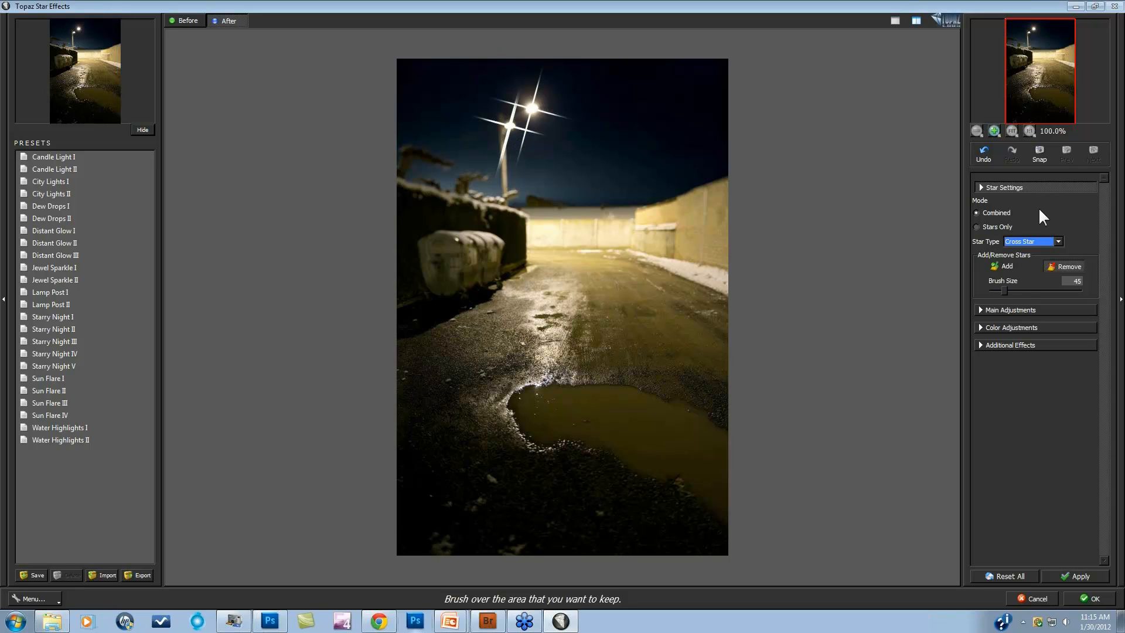
{"action": "left_click", "coordinate": [1058, 240]}
{"action": "left_click", "coordinate": [1039, 274]}
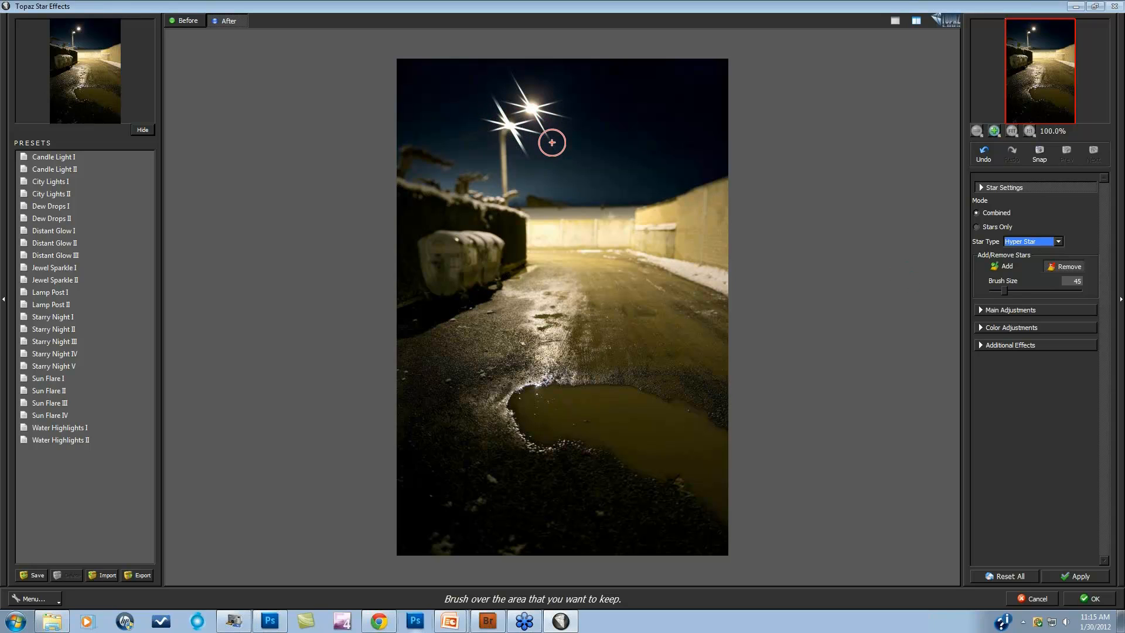
{"action": "left_click", "coordinate": [1059, 241]}
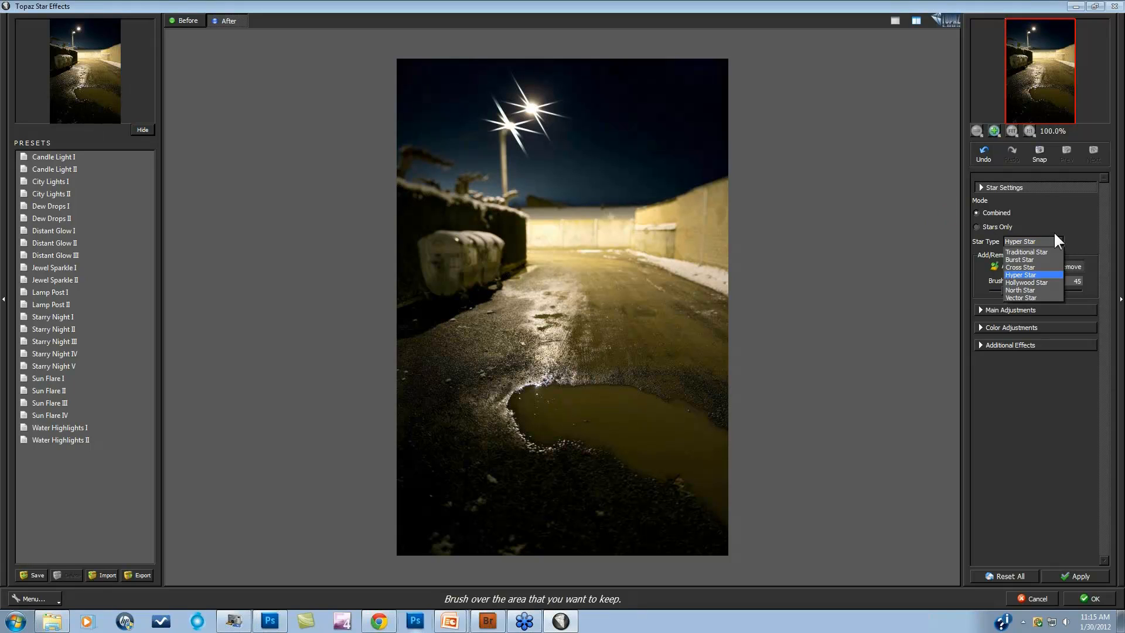
{"action": "left_click", "coordinate": [1036, 283]}
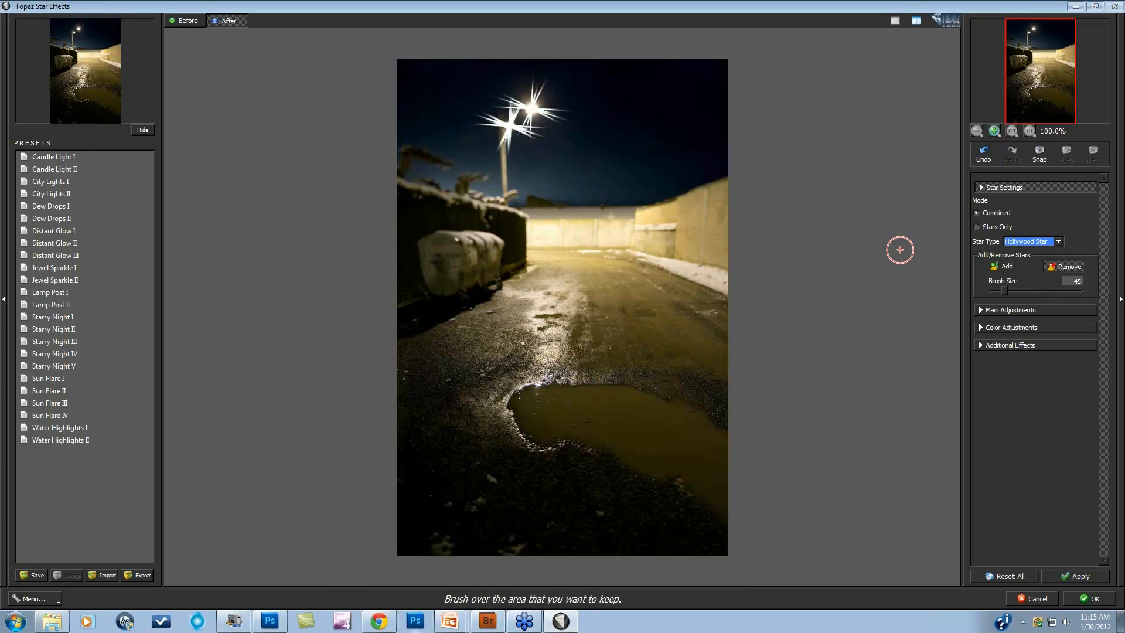
{"action": "left_click", "coordinate": [1058, 241]}
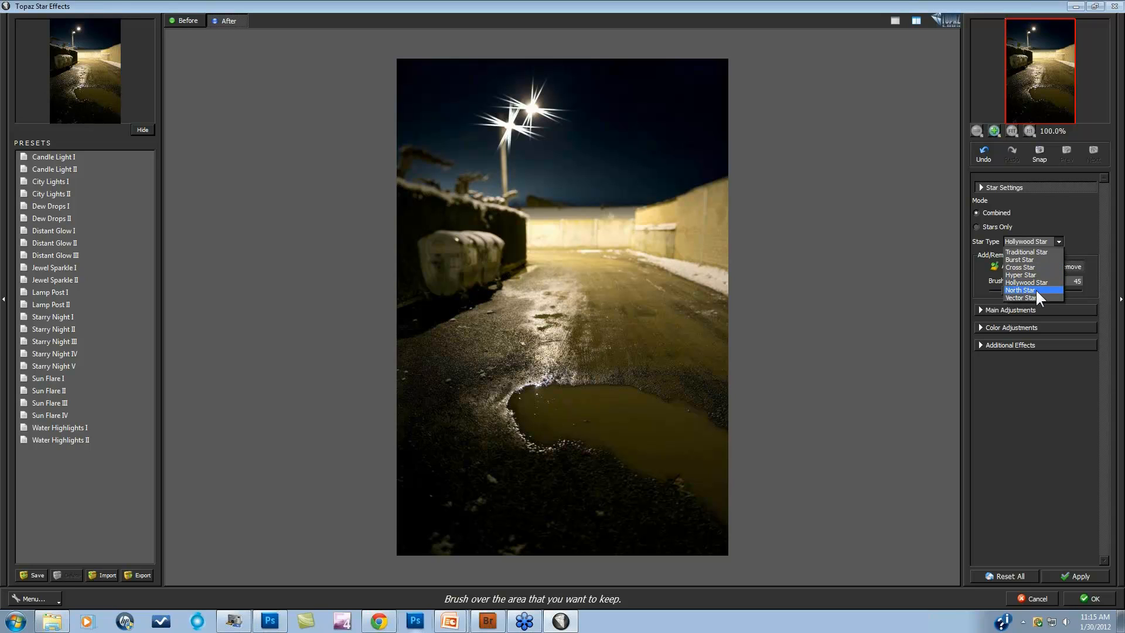
{"action": "left_click", "coordinate": [1036, 290]}
{"action": "left_click", "coordinate": [1060, 241]}
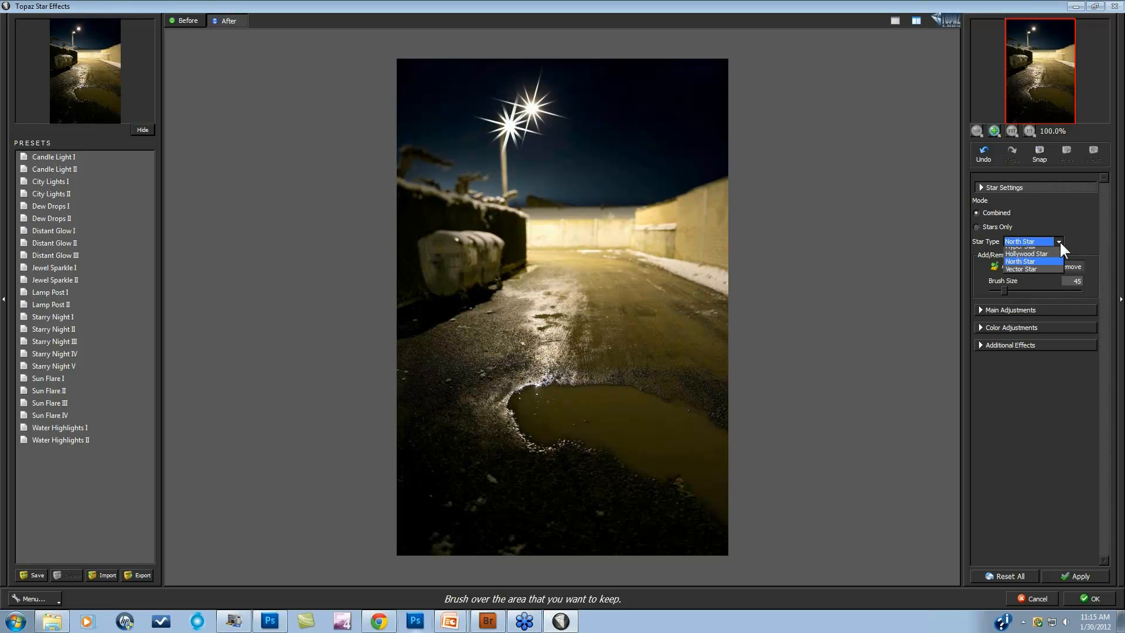
{"action": "left_click", "coordinate": [1035, 294]}
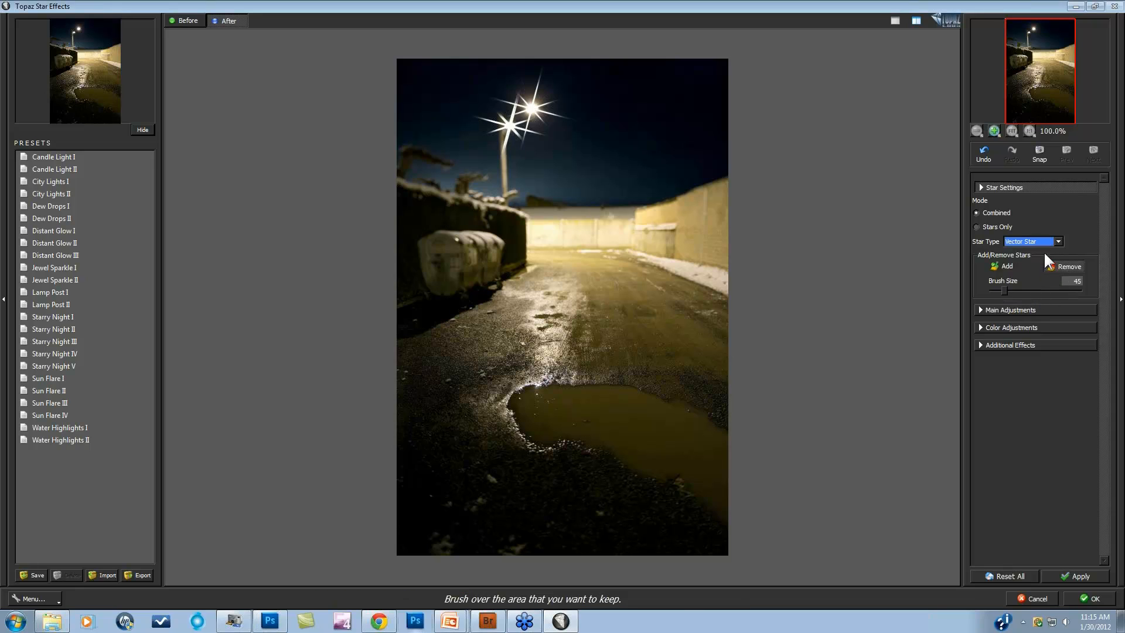
Switch the star type to Hollywood Star and set the Number of Points to 9.
{"action": "left_click", "coordinate": [1058, 241]}
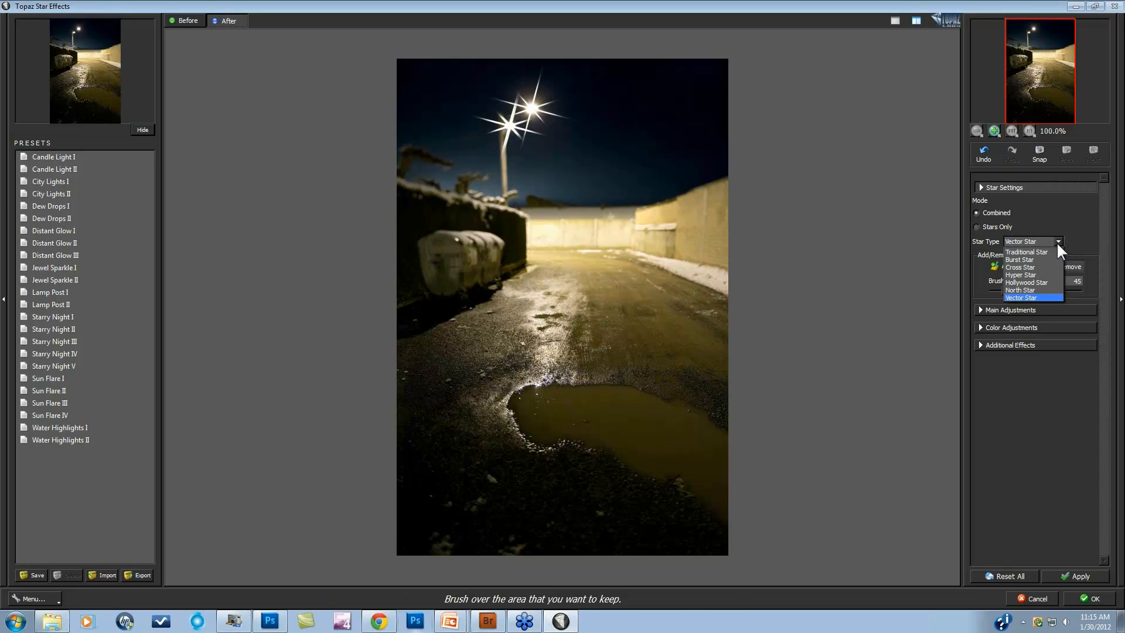
{"action": "left_click", "coordinate": [1035, 282]}
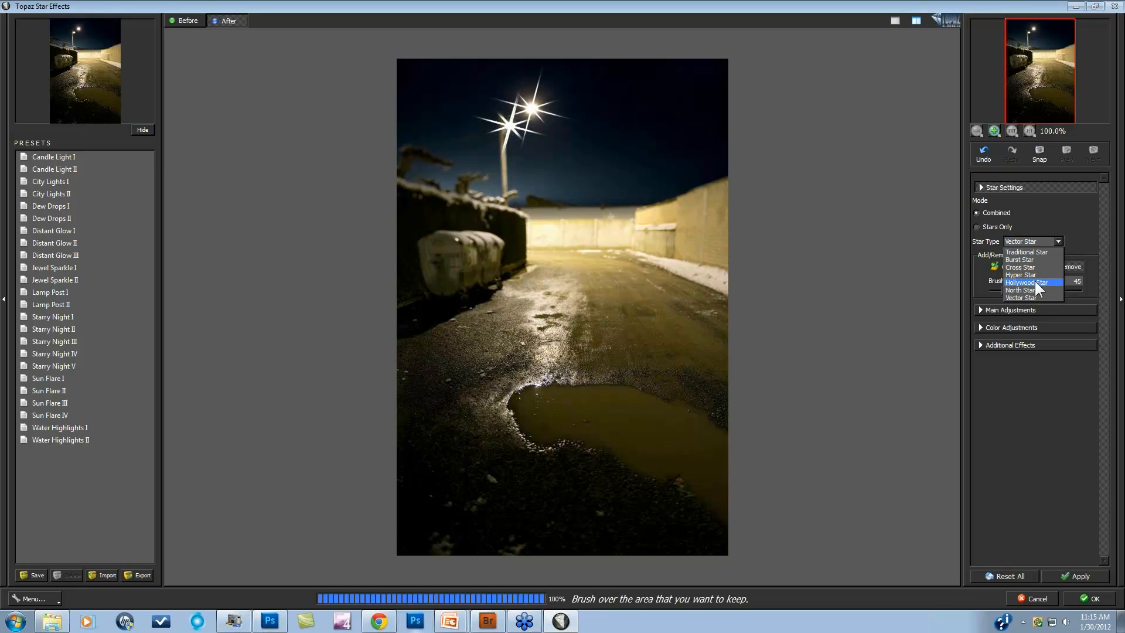
{"action": "left_click", "coordinate": [982, 311]}
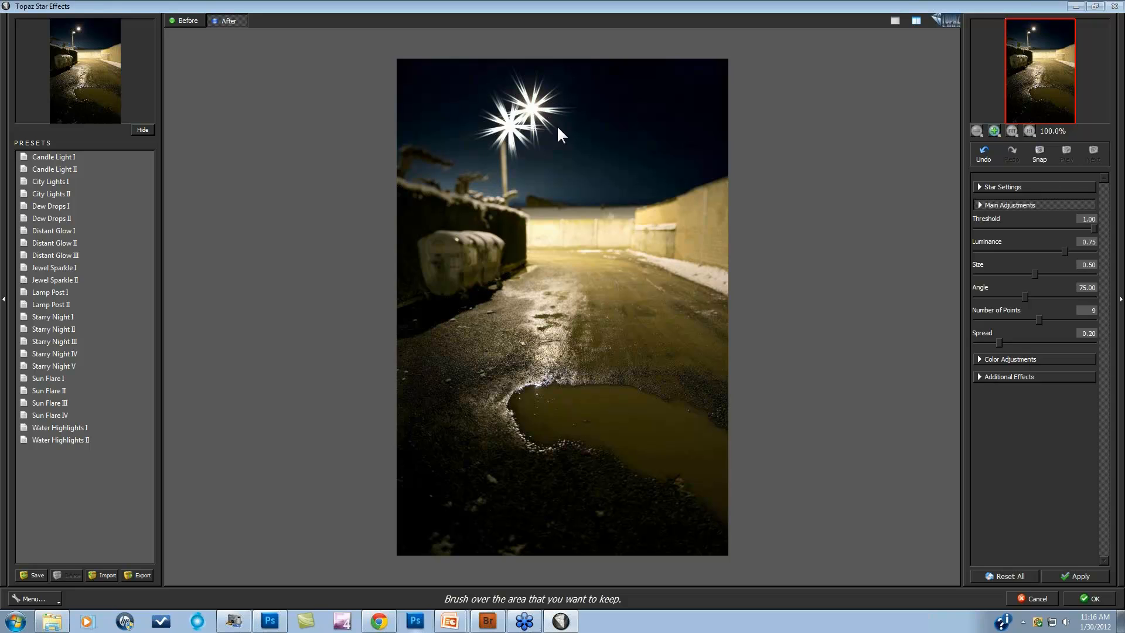
Compare the Burst, Cross, Hyper and Hollywood Star types on the street lamps using nine points.
{"action": "left_click", "coordinate": [1010, 187]}
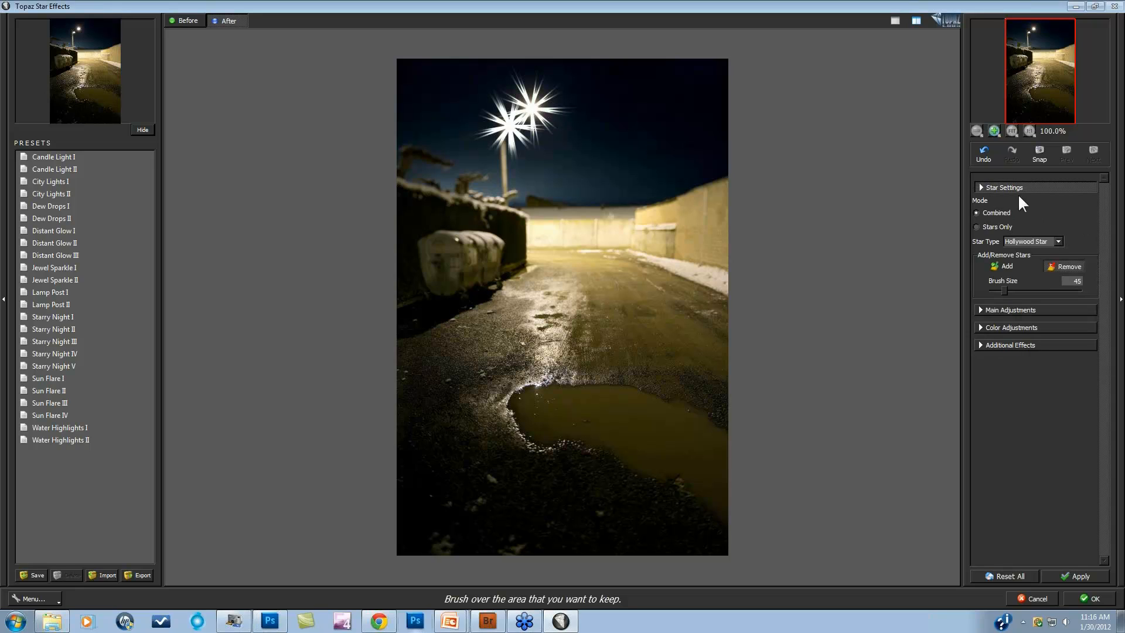
{"action": "left_click", "coordinate": [1055, 241]}
{"action": "left_click", "coordinate": [1051, 254]}
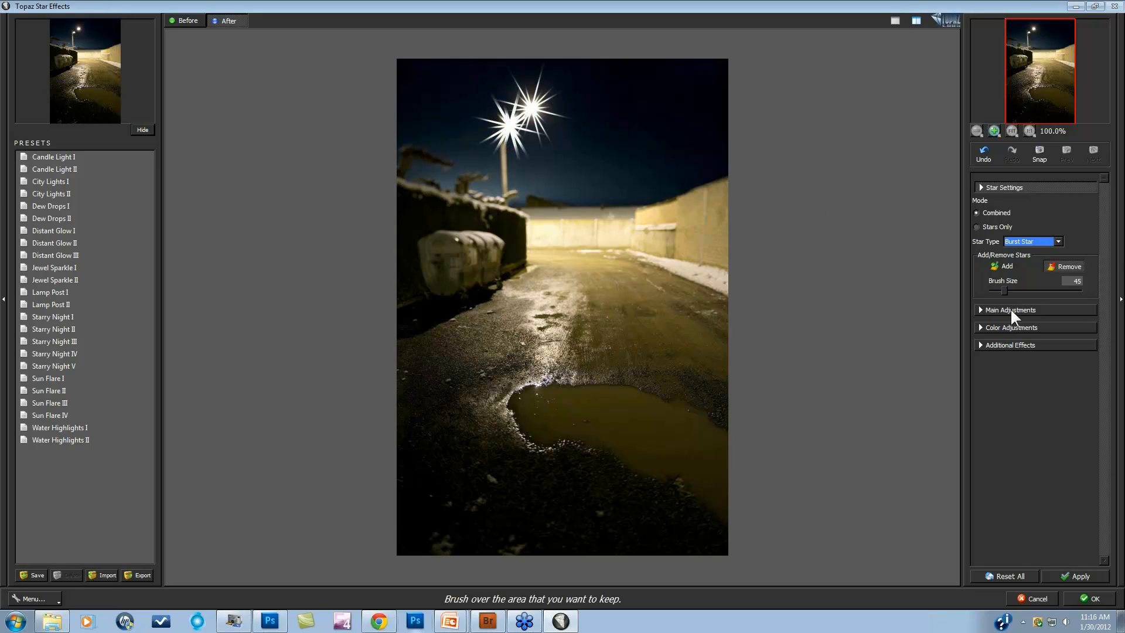
{"action": "left_click", "coordinate": [1057, 241]}
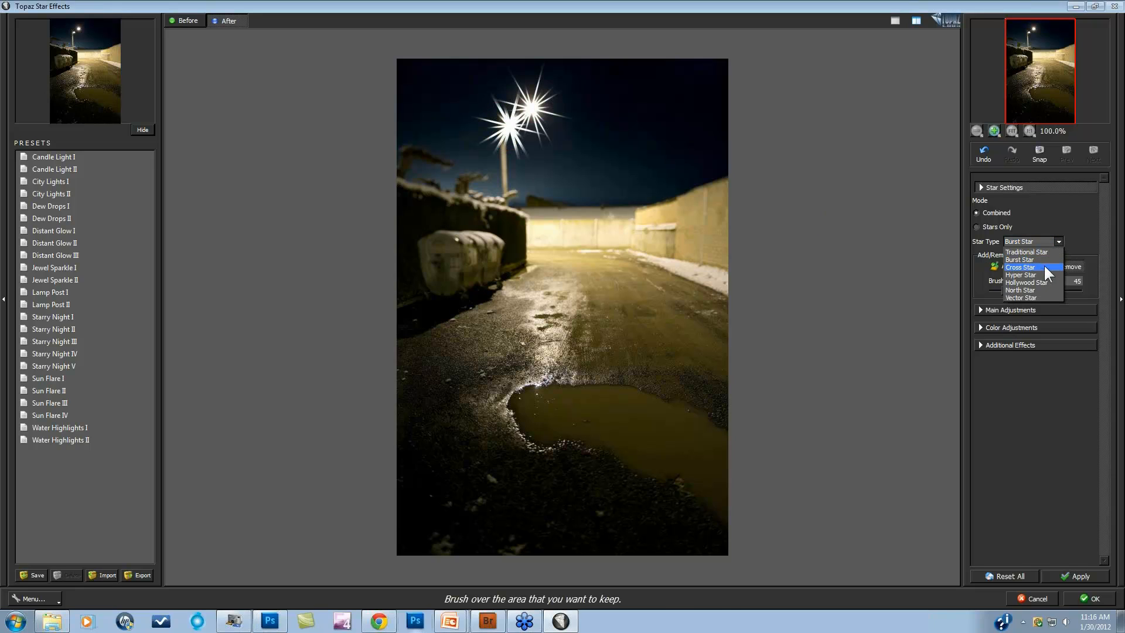
{"action": "left_click", "coordinate": [1045, 265]}
{"action": "left_click", "coordinate": [1059, 241]}
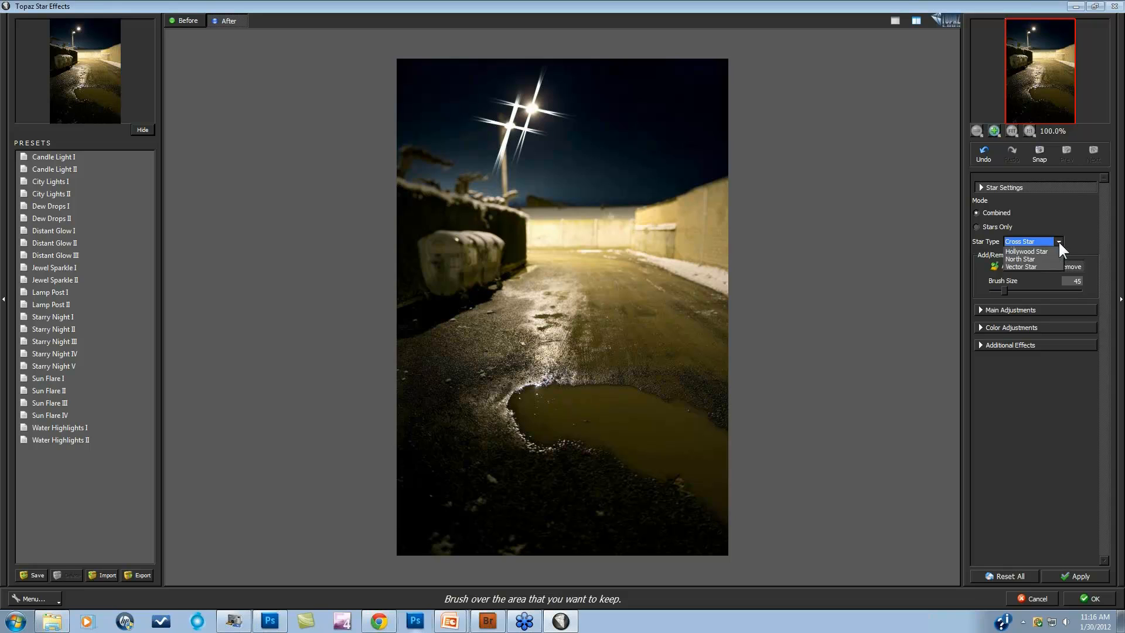
{"action": "left_click", "coordinate": [1042, 271]}
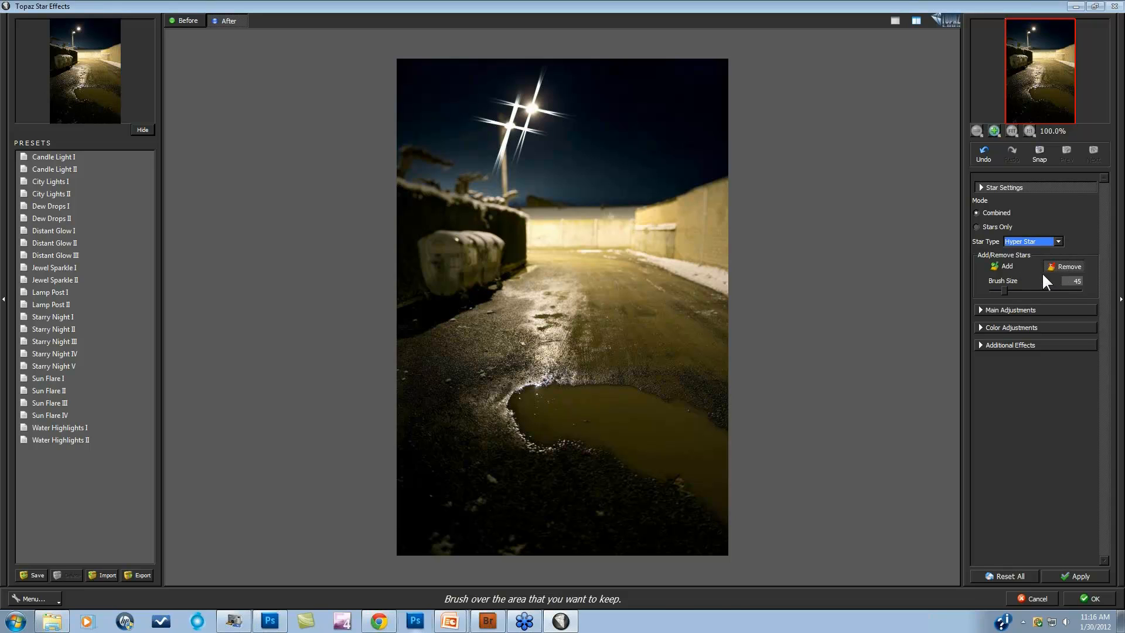
{"action": "left_click", "coordinate": [1058, 242]}
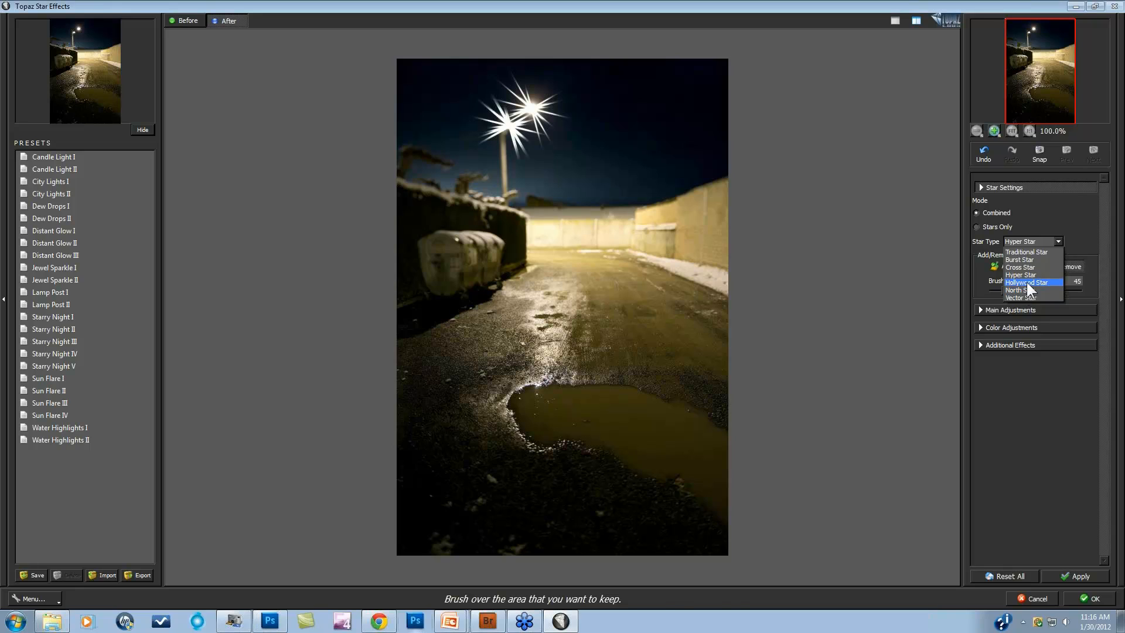
{"action": "left_click", "coordinate": [1027, 283]}
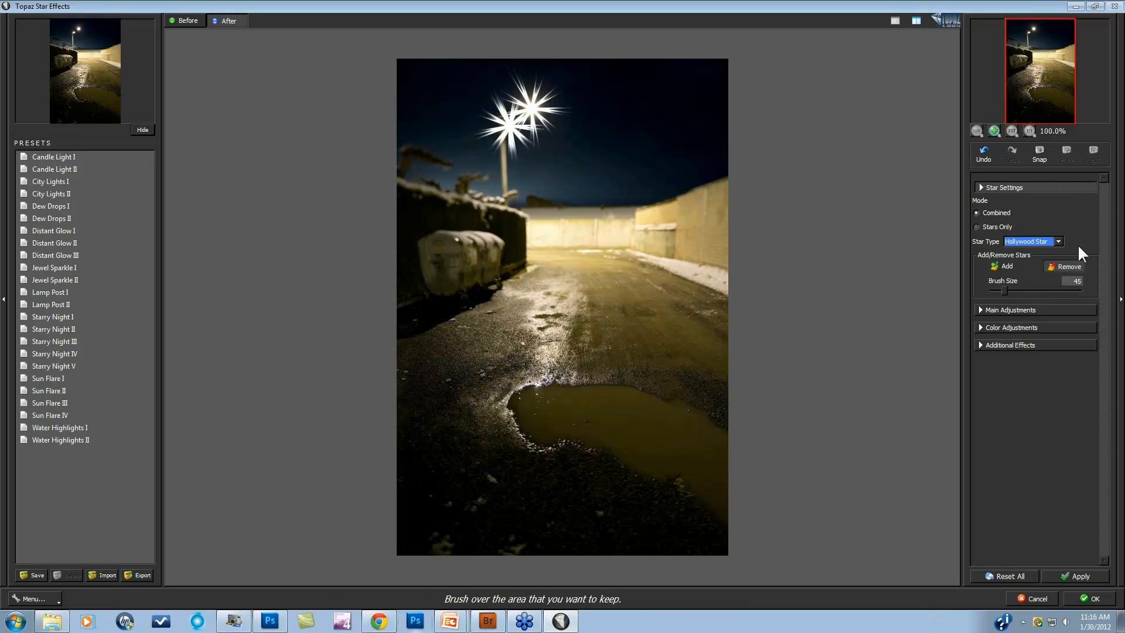
Set the star type to Traditional Star and, after trying brighter settings, lower the Luminance to 0.50.
{"action": "left_click", "coordinate": [1059, 238]}
{"action": "left_click", "coordinate": [1026, 278]}
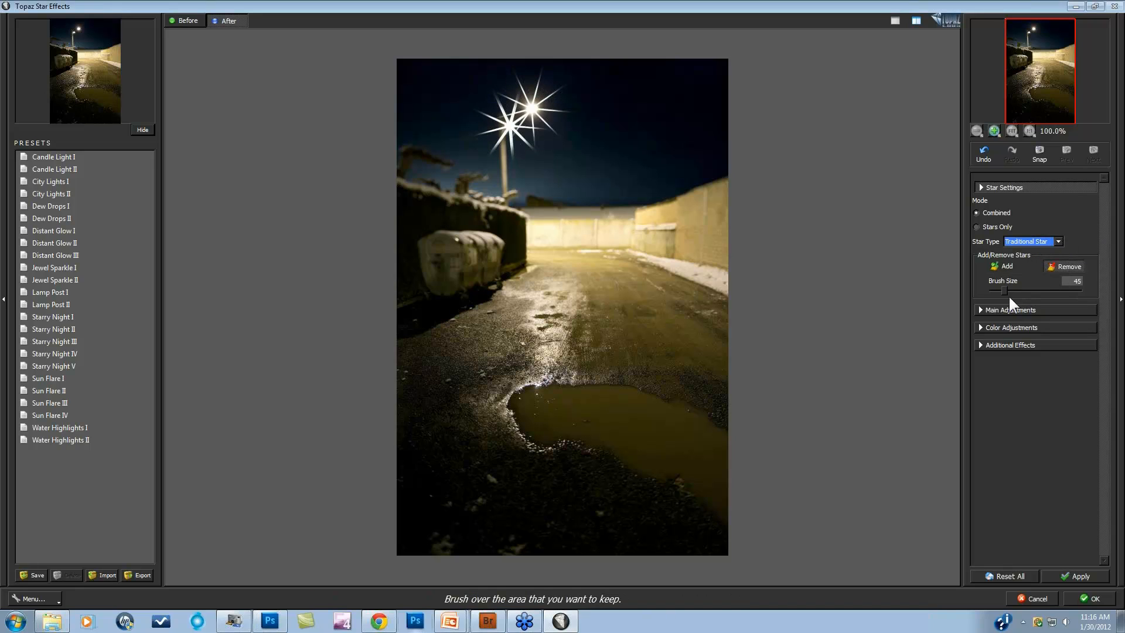
{"action": "left_click", "coordinate": [983, 309]}
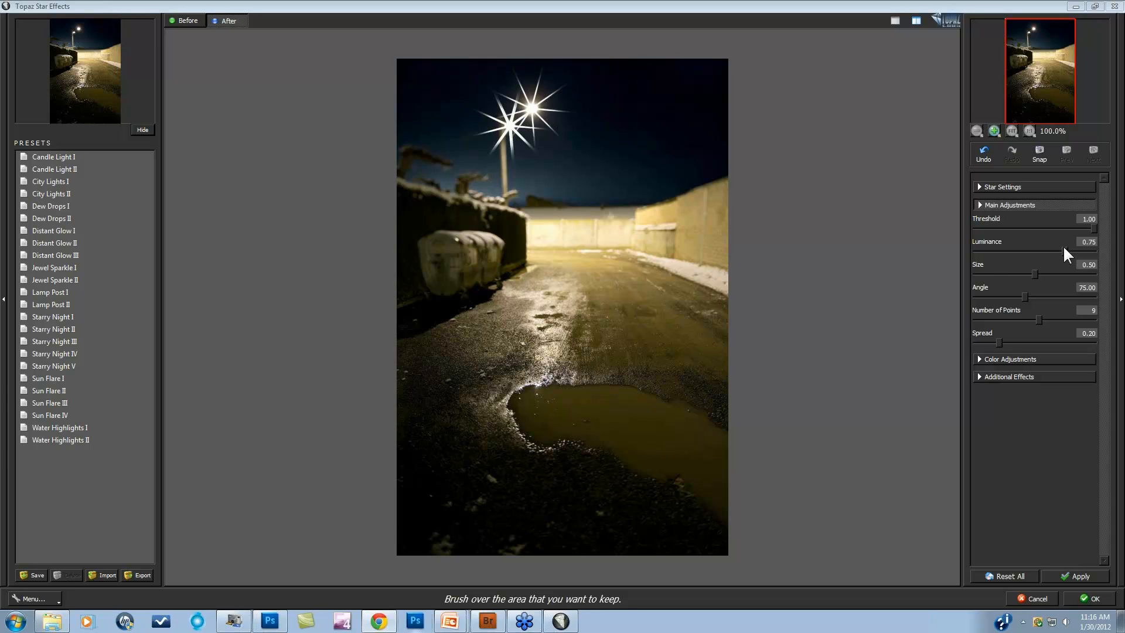
{"action": "left_click_drag", "start_coordinate": [1064, 250], "coordinate": [1048, 248]}
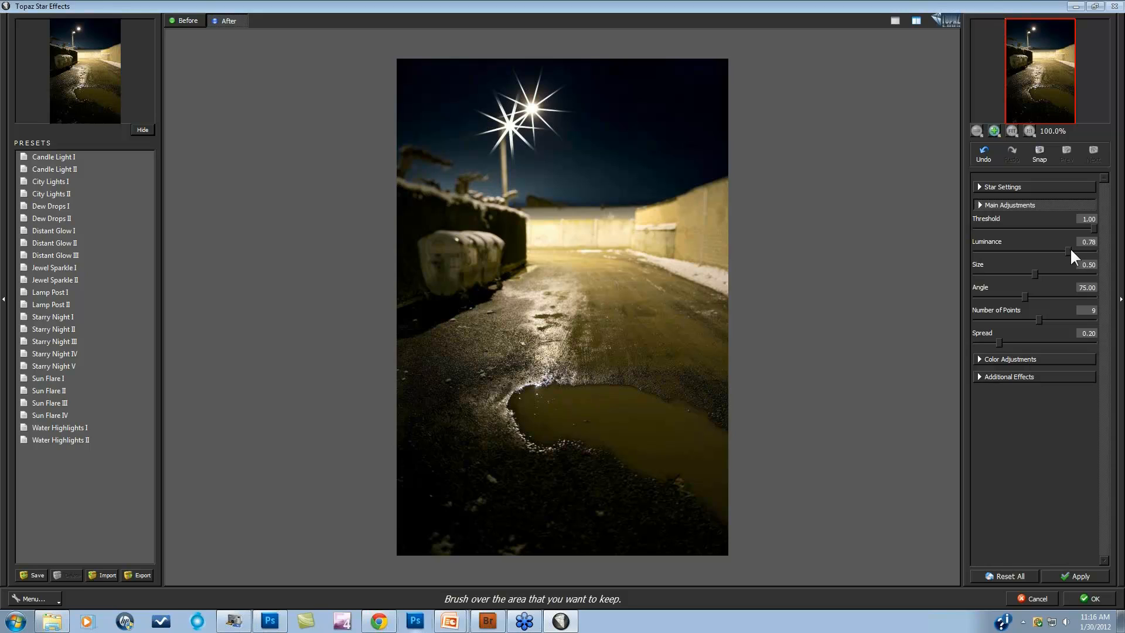
{"action": "left_click_drag", "start_coordinate": [1068, 249], "coordinate": [1092, 250]}
{"action": "left_click_drag", "start_coordinate": [1042, 250], "coordinate": [1034, 251]}
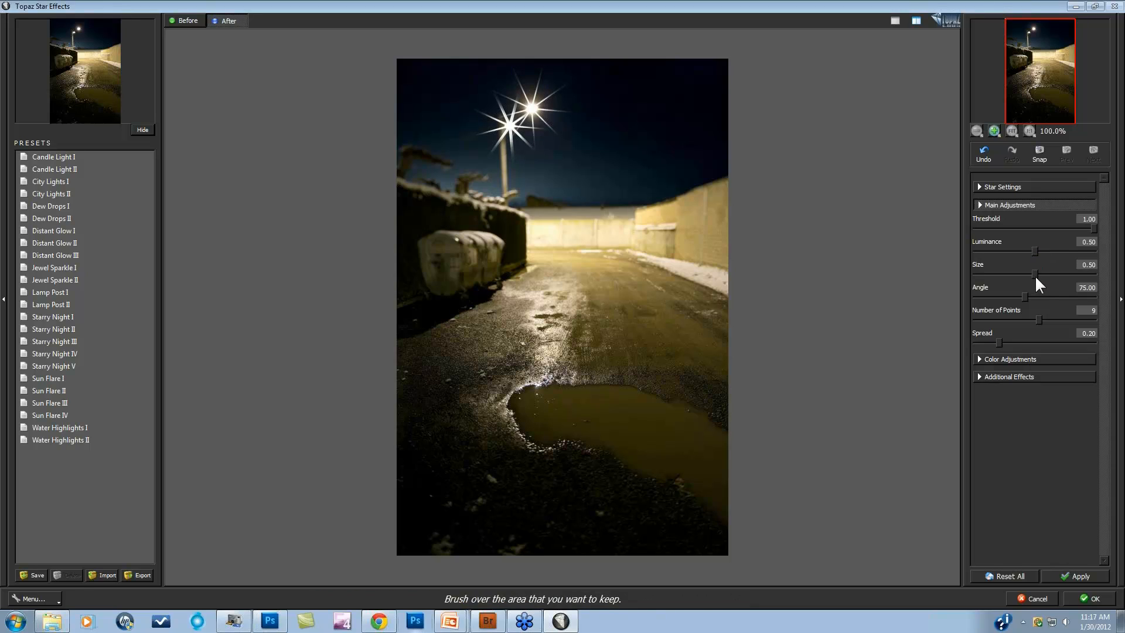
Try the star Size at 0.12 and at 1.00, and lower the Threshold to 0.00.
{"action": "left_click", "coordinate": [1000, 274]}
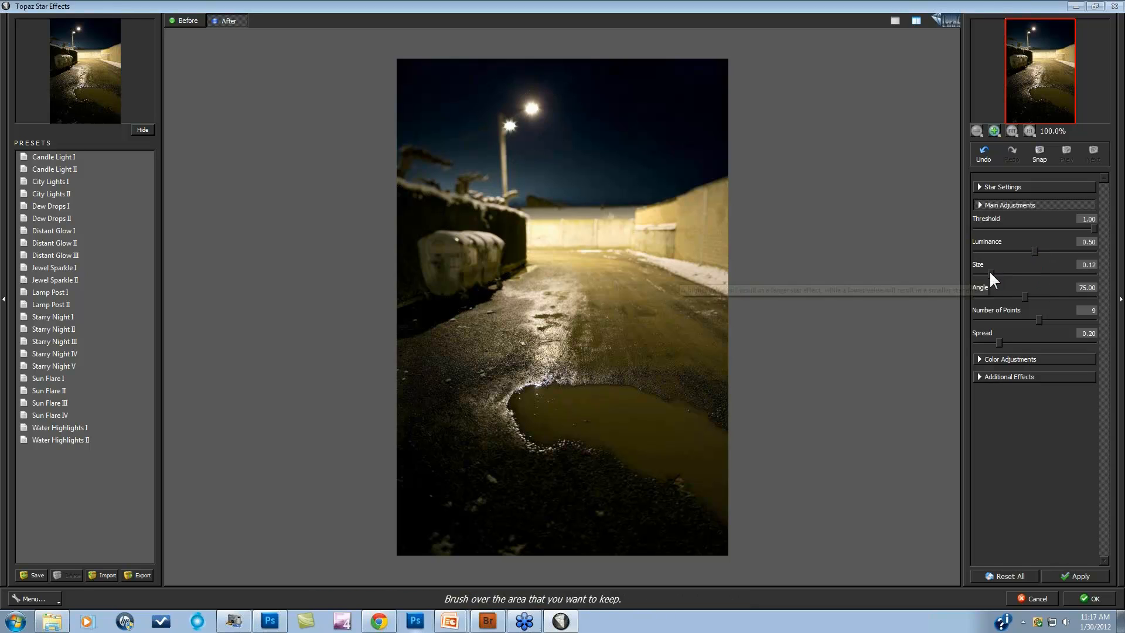
{"action": "left_click_drag", "start_coordinate": [990, 274], "coordinate": [1101, 274]}
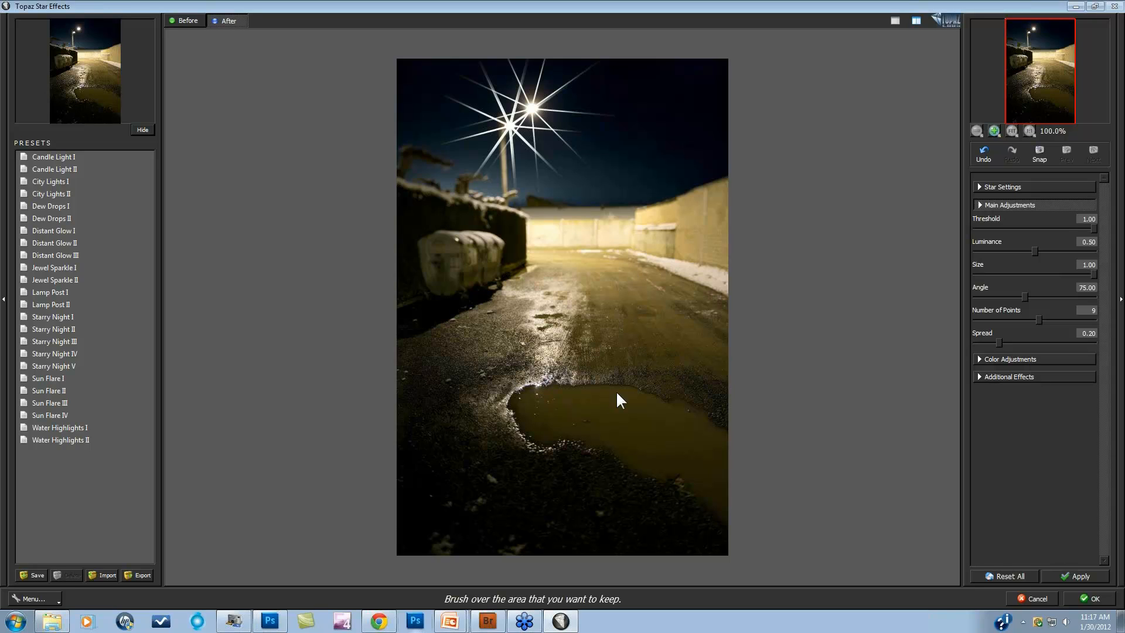
{"action": "left_click_drag", "start_coordinate": [1095, 226], "coordinate": [875, 229]}
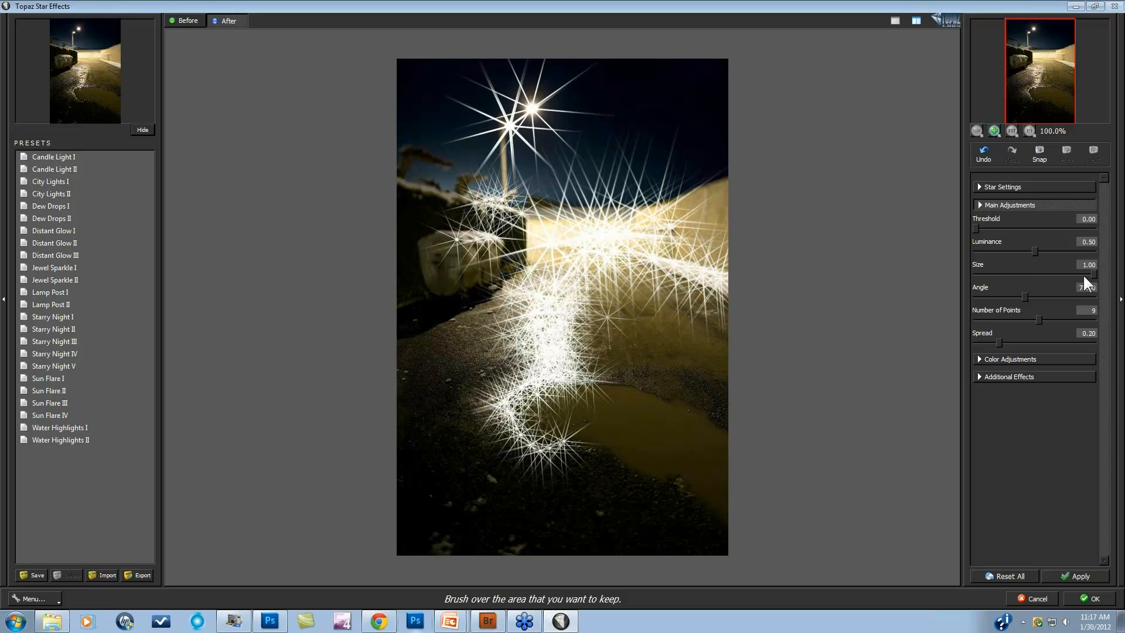
Reduce the star Size and raise it again to 0.87, and set the Threshold to 1.00.
{"action": "left_click_drag", "start_coordinate": [1030, 273], "coordinate": [1005, 272]}
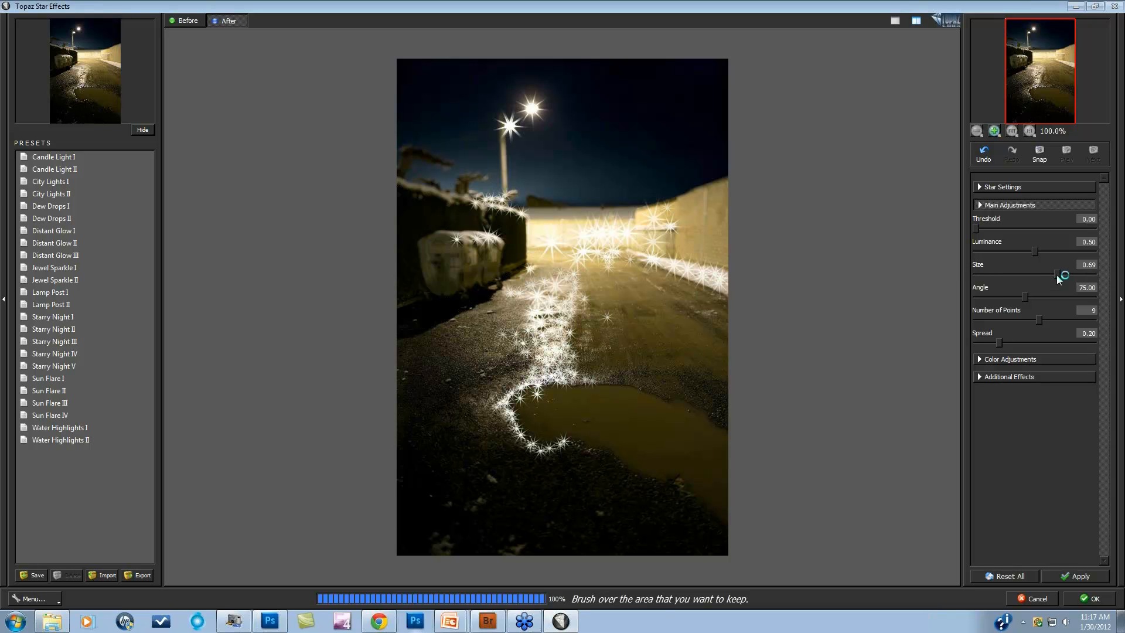
{"action": "mouse_move", "coordinate": [1058, 273]}
{"action": "left_mouse_down"}
{"action": "mouse_move", "coordinate": [1089, 275]}
{"action": "mouse_move", "coordinate": [1079, 274]}
{"action": "left_mouse_up"}
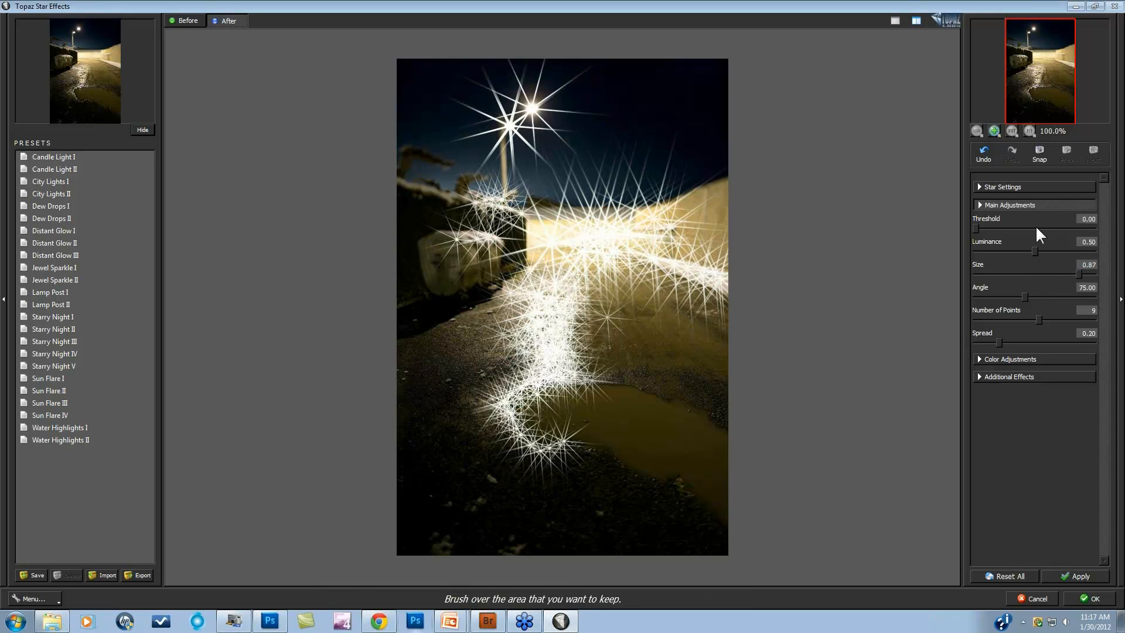
{"action": "double_click", "coordinate": [974, 227]}
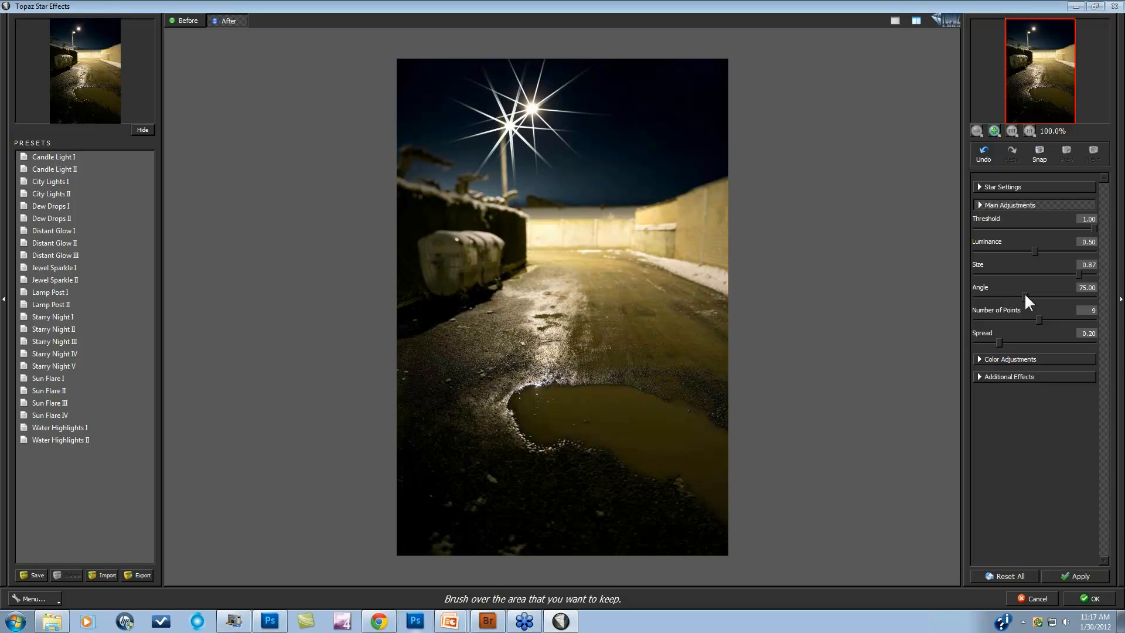
Try star Angles including 8.02, settle on 77.52, and set the Number of Points to 11.
{"action": "left_click_drag", "start_coordinate": [1040, 293], "coordinate": [983, 295]}
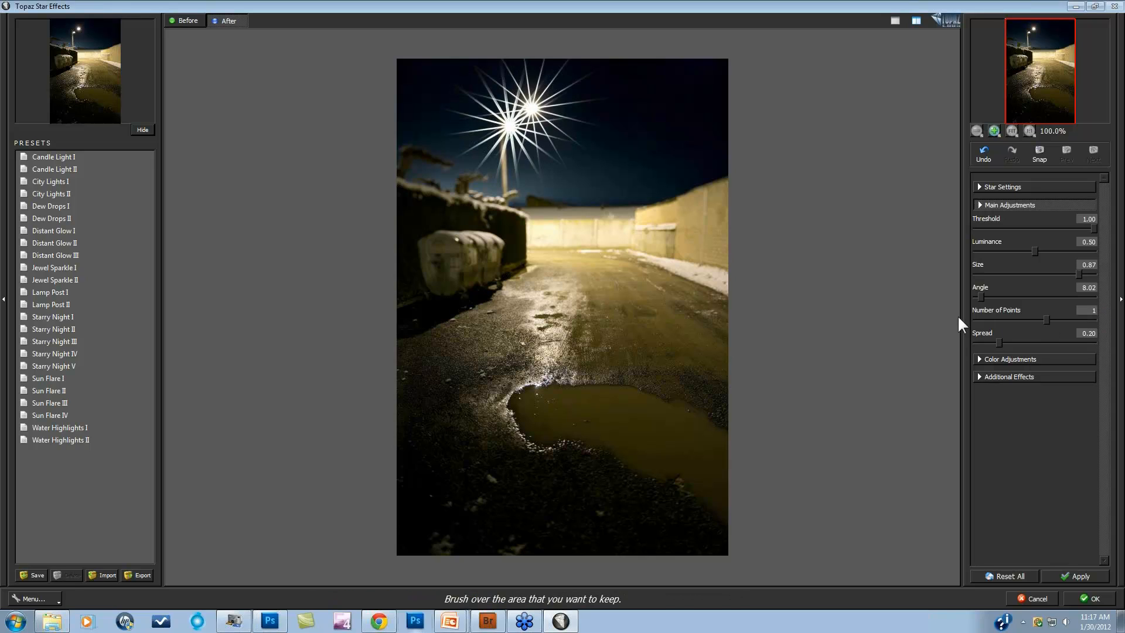
{"action": "left_click_drag", "start_coordinate": [959, 318], "coordinate": [1026, 300]}
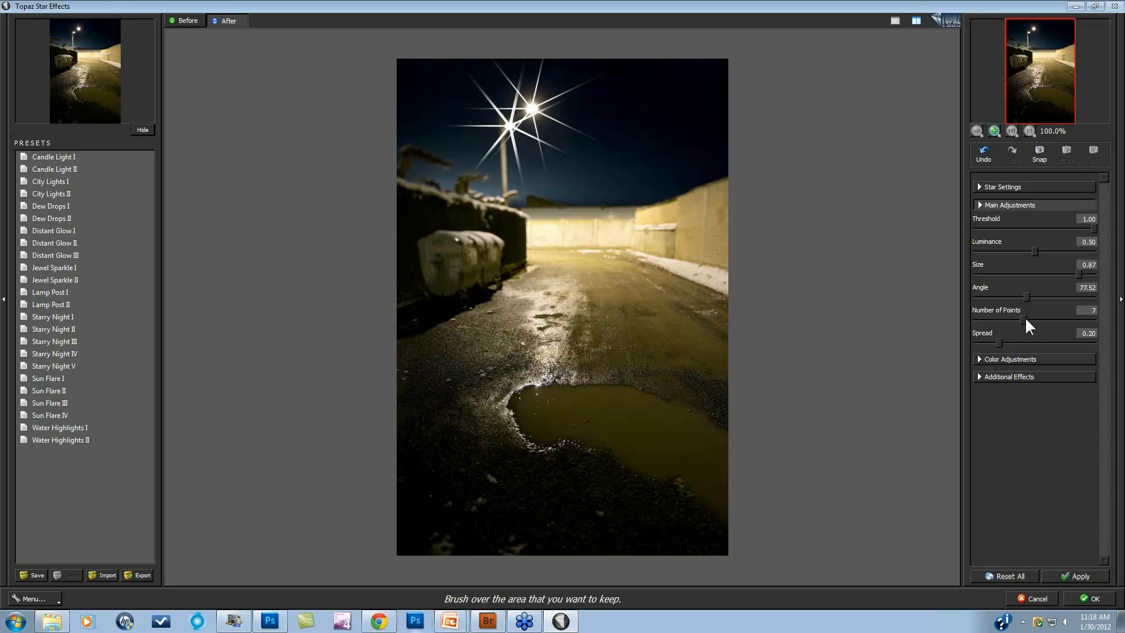
{"action": "left_click_drag", "start_coordinate": [1025, 318], "coordinate": [1055, 320]}
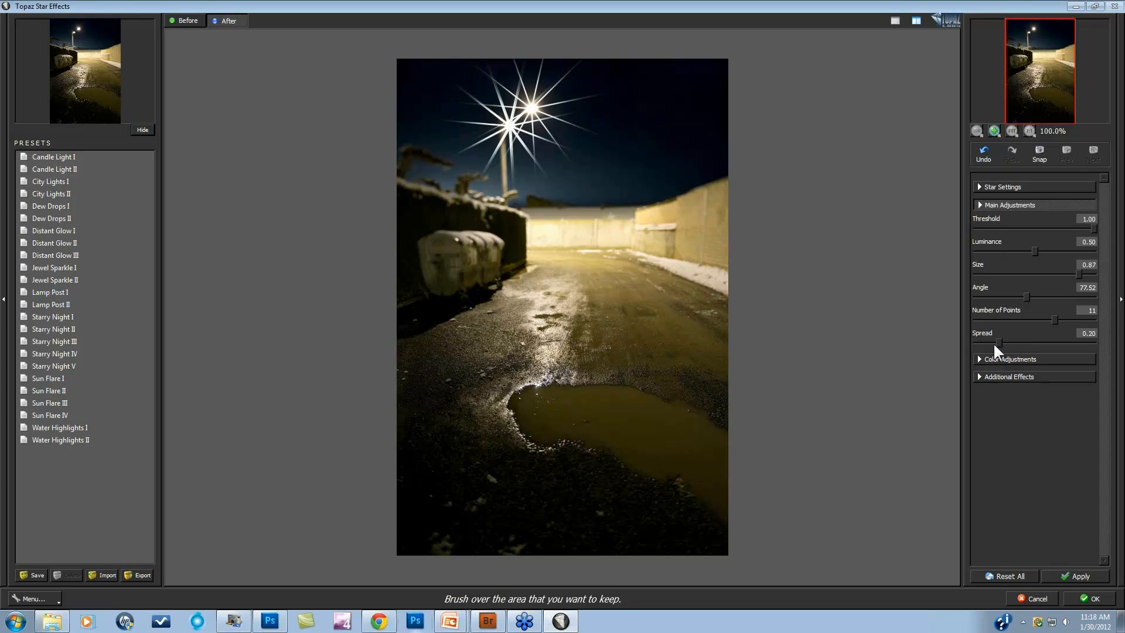
Try the star Spread at 0.54, 0.76 and 0.70, and settle on 0.63.
{"action": "left_click_drag", "start_coordinate": [999, 340], "coordinate": [1040, 338]}
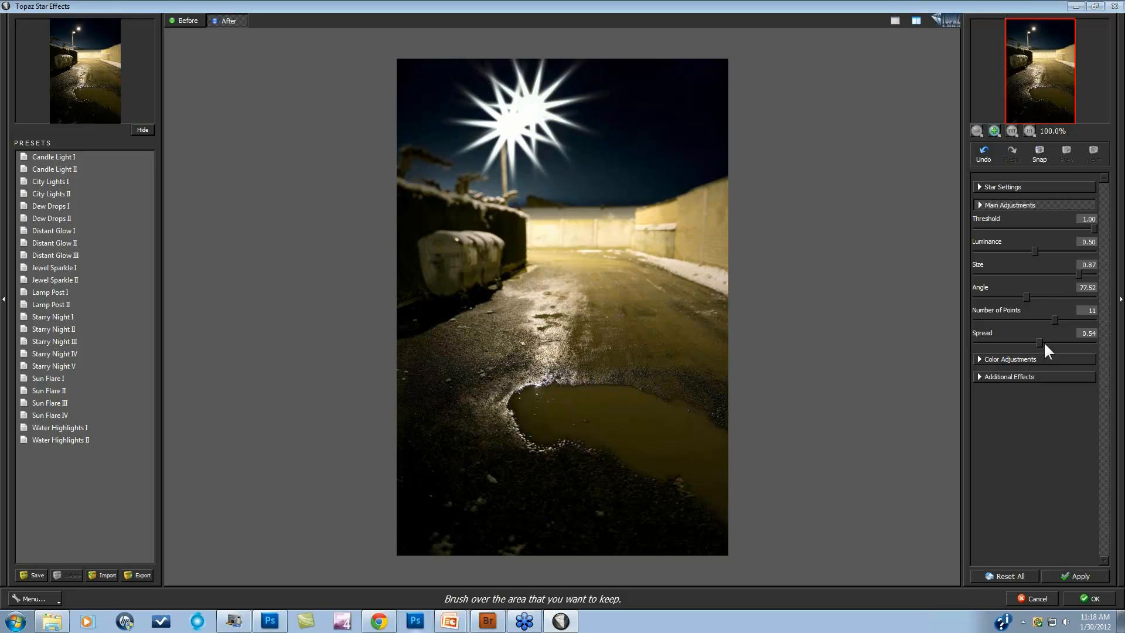
{"action": "left_click", "coordinate": [1064, 341]}
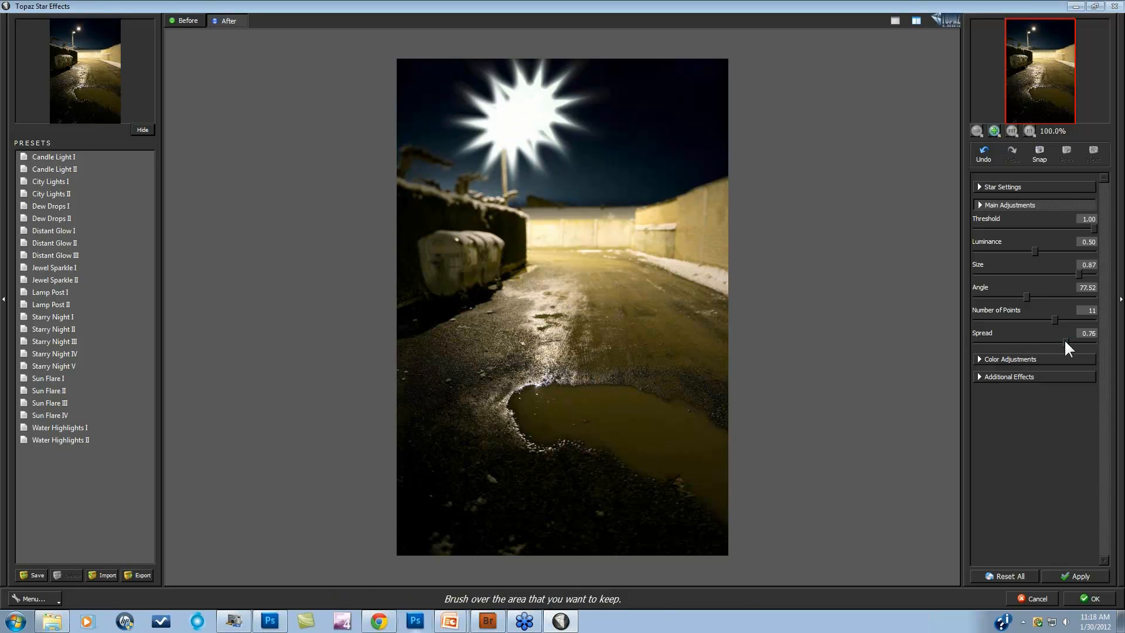
{"action": "left_click", "coordinate": [1060, 343]}
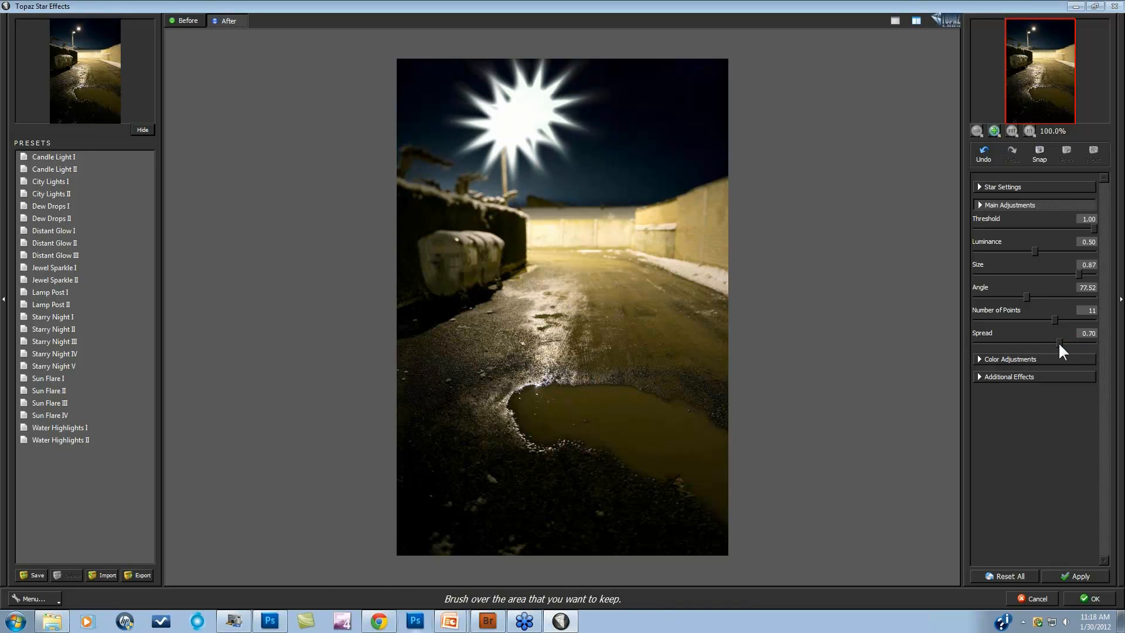
{"action": "left_click", "coordinate": [1051, 343]}
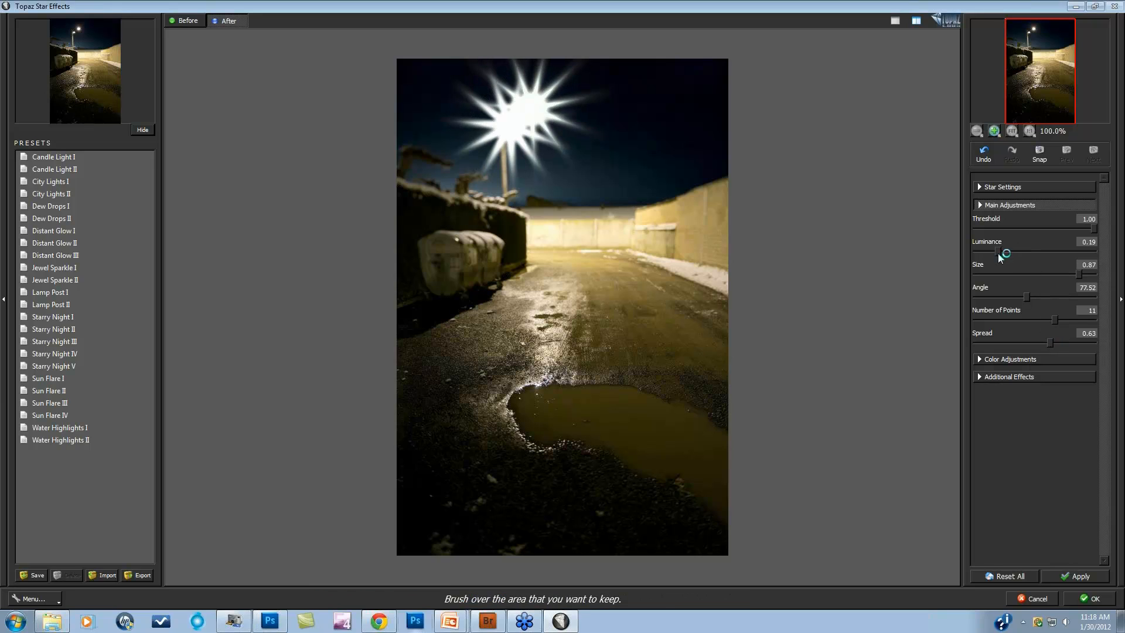
Try a Luminance of 0.22 with a narrower Spread, and settle on Luminance 0.41 and Spread 0.22.
{"action": "left_click", "coordinate": [999, 250]}
{"action": "left_click", "coordinate": [990, 251]}
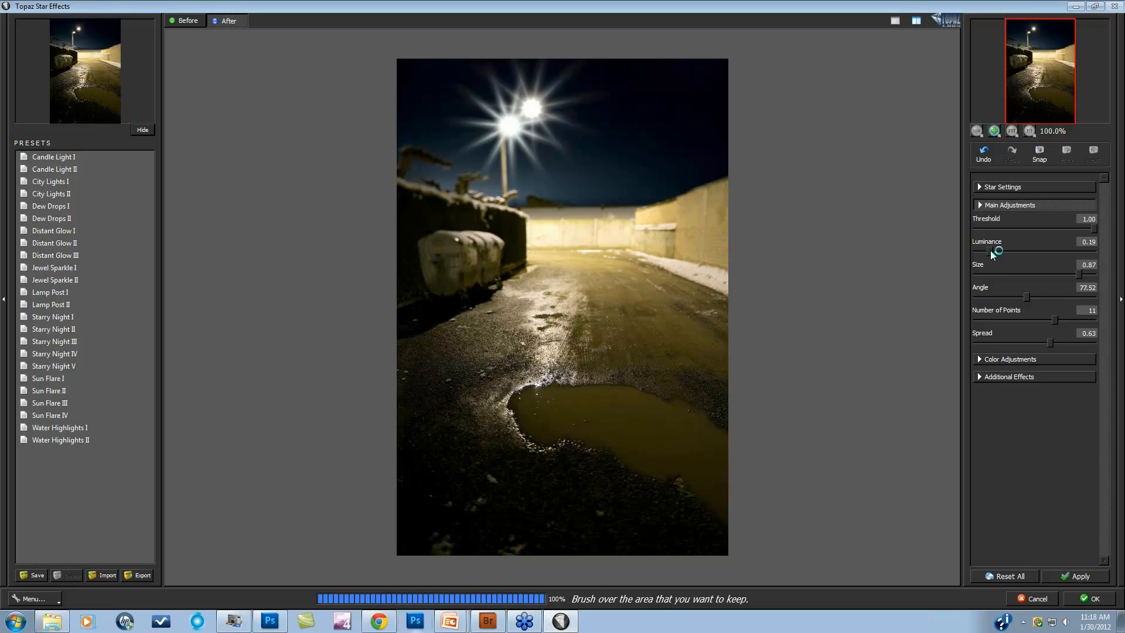
{"action": "left_click_drag", "start_coordinate": [991, 251], "coordinate": [1002, 251]}
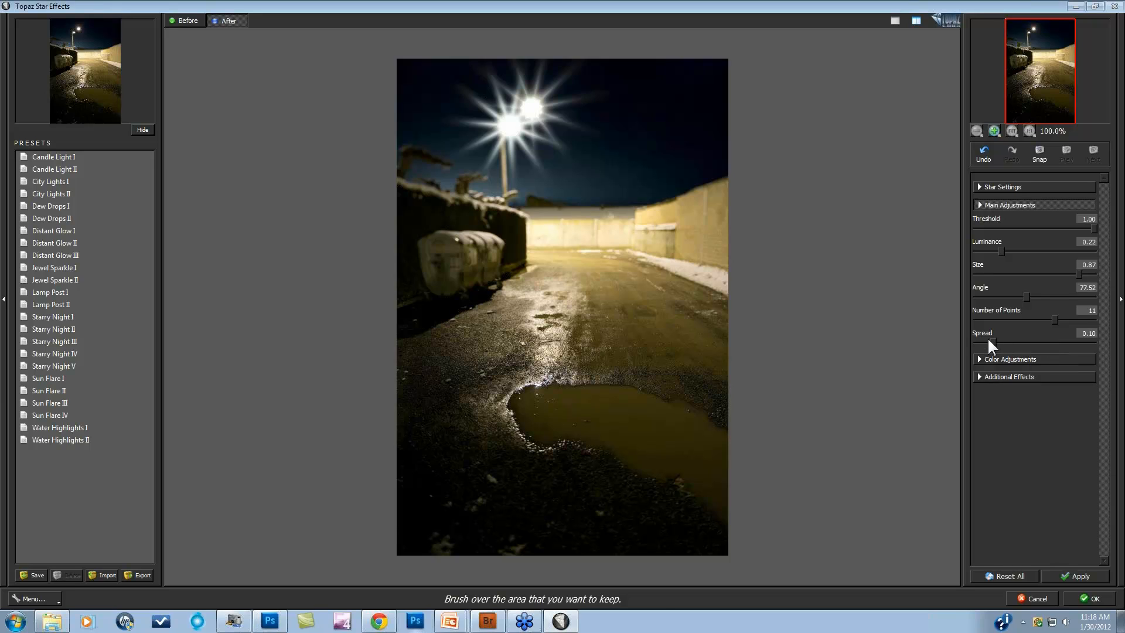
{"action": "left_click_drag", "start_coordinate": [989, 338], "coordinate": [995, 343]}
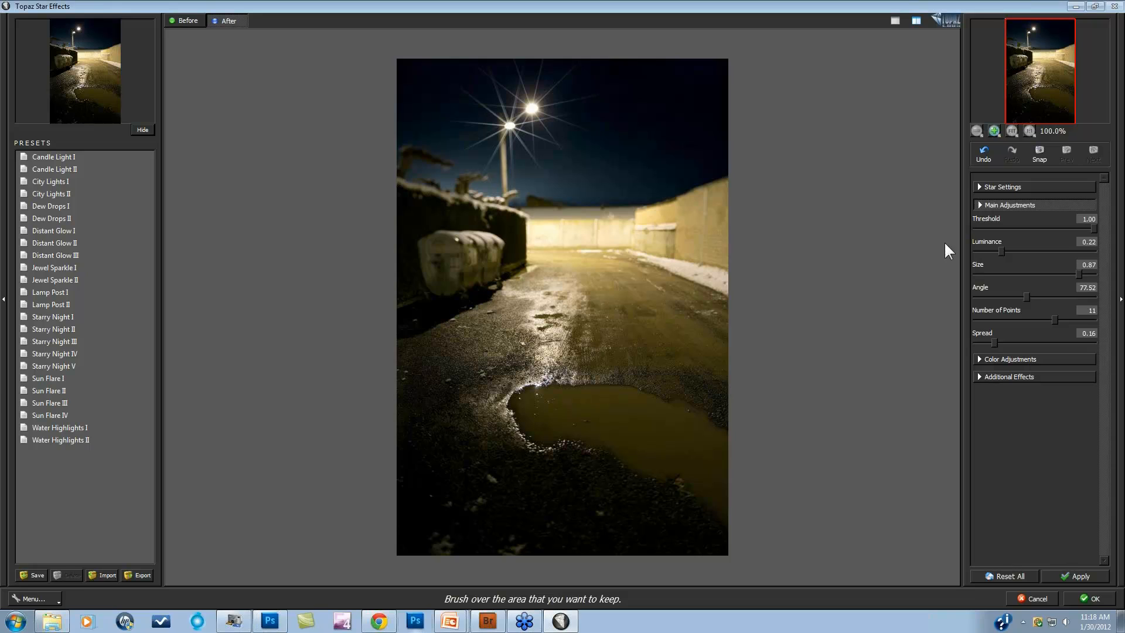
{"action": "left_click_drag", "start_coordinate": [1001, 251], "coordinate": [1024, 251]}
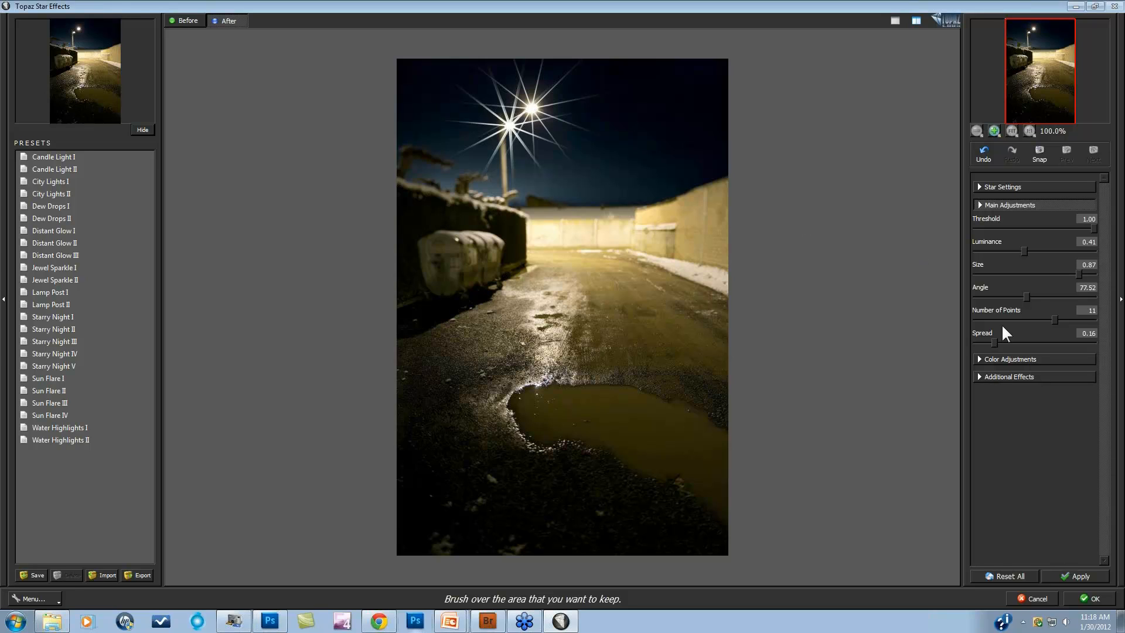
{"action": "mouse_move", "coordinate": [988, 343]}
{"action": "left_mouse_down"}
{"action": "mouse_move", "coordinate": [1013, 343]}
{"action": "mouse_move", "coordinate": [1001, 344]}
{"action": "left_mouse_up"}
In the color adjustments, try a star Saturation of 0.65, settle on 0.21, and warm the Temperature.
{"action": "left_click", "coordinate": [978, 360]}
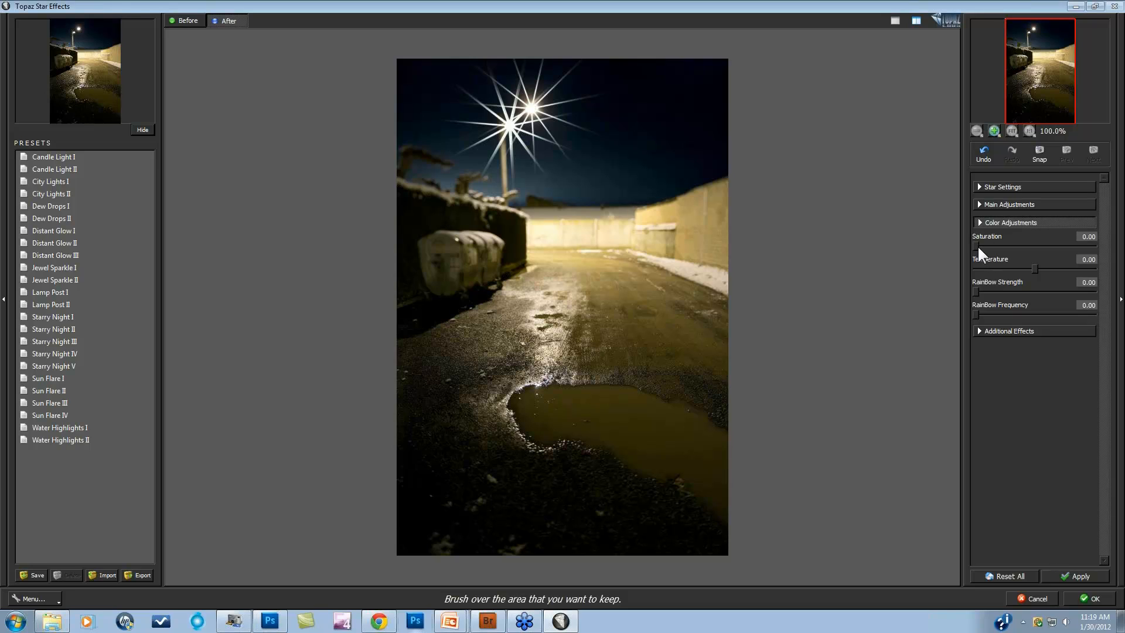
{"action": "mouse_move", "coordinate": [976, 245]}
{"action": "left_click_drag", "start_coordinate": [989, 245], "coordinate": [1024, 244]}
{"action": "left_click_drag", "start_coordinate": [1034, 244], "coordinate": [1053, 245]}
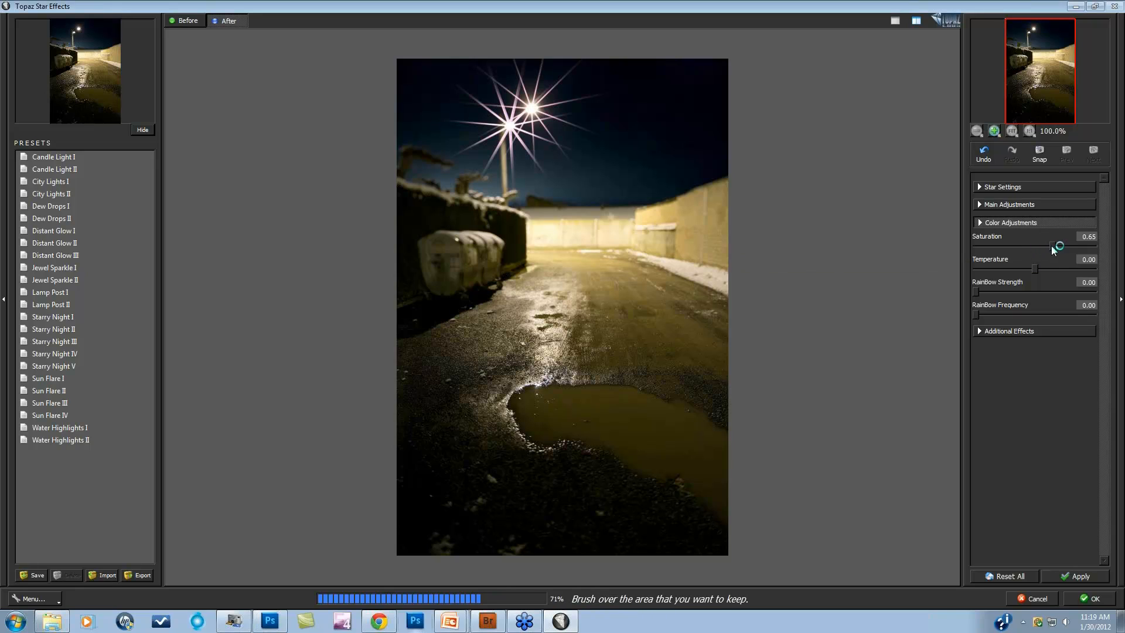
{"action": "left_click", "coordinate": [1037, 244]}
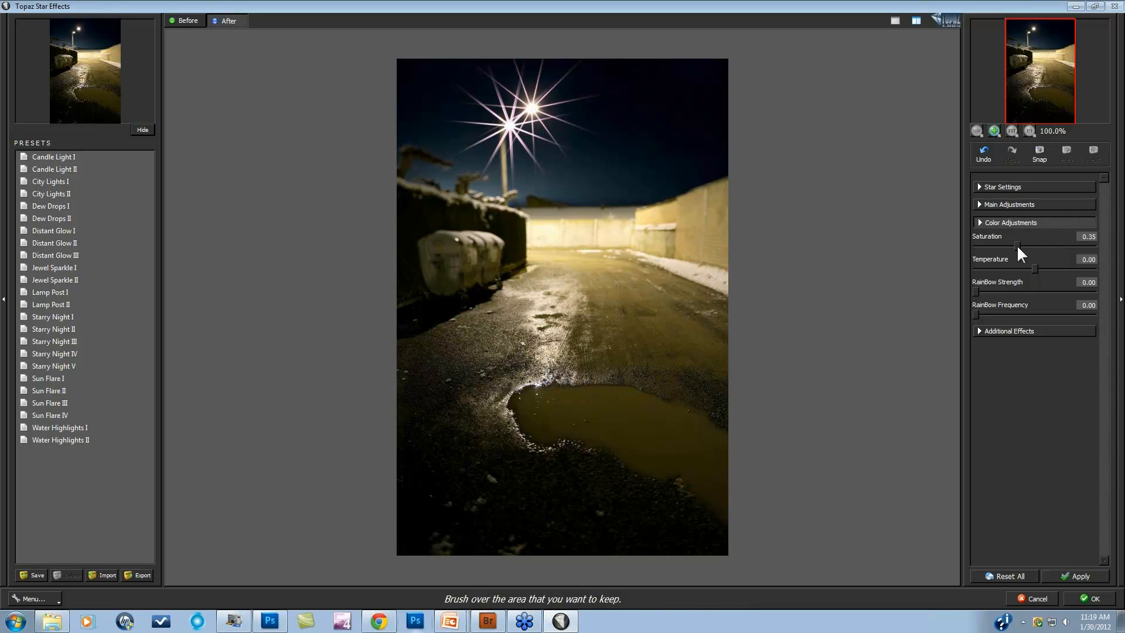
{"action": "left_click_drag", "start_coordinate": [1015, 245], "coordinate": [987, 244]}
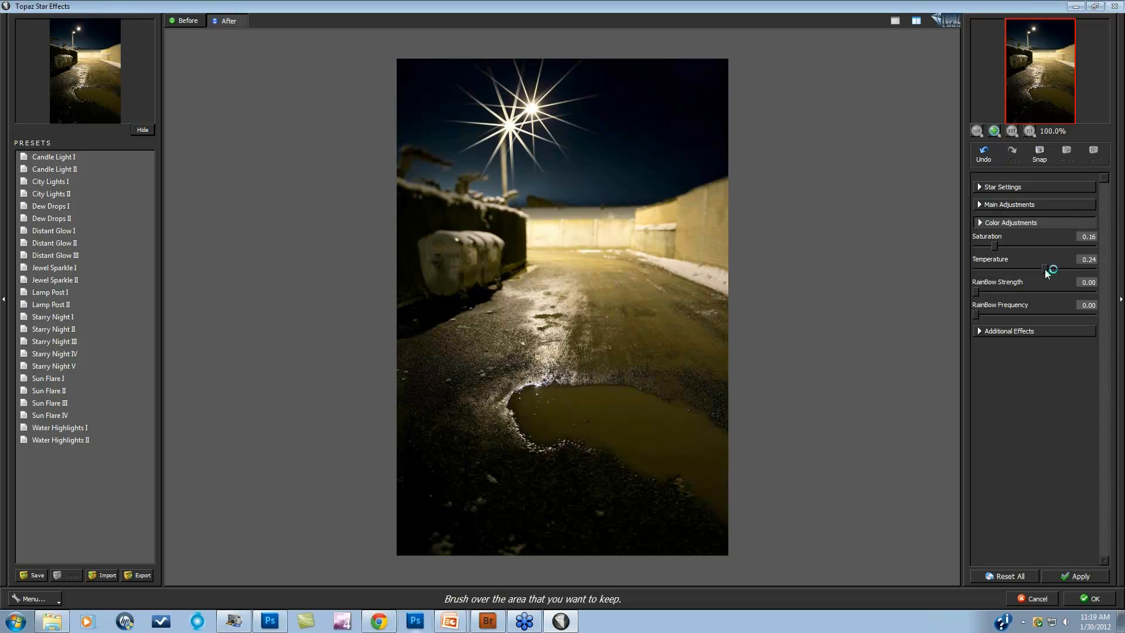
{"action": "left_click_drag", "start_coordinate": [994, 245], "coordinate": [1000, 246]}
Try different Rainbow Strengths, including 0.16 and 0.31, with the Rainbow Frequency at 0.55.
{"action": "left_click_drag", "start_coordinate": [1050, 289], "coordinate": [1062, 291]}
{"action": "left_click", "coordinate": [1049, 291]}
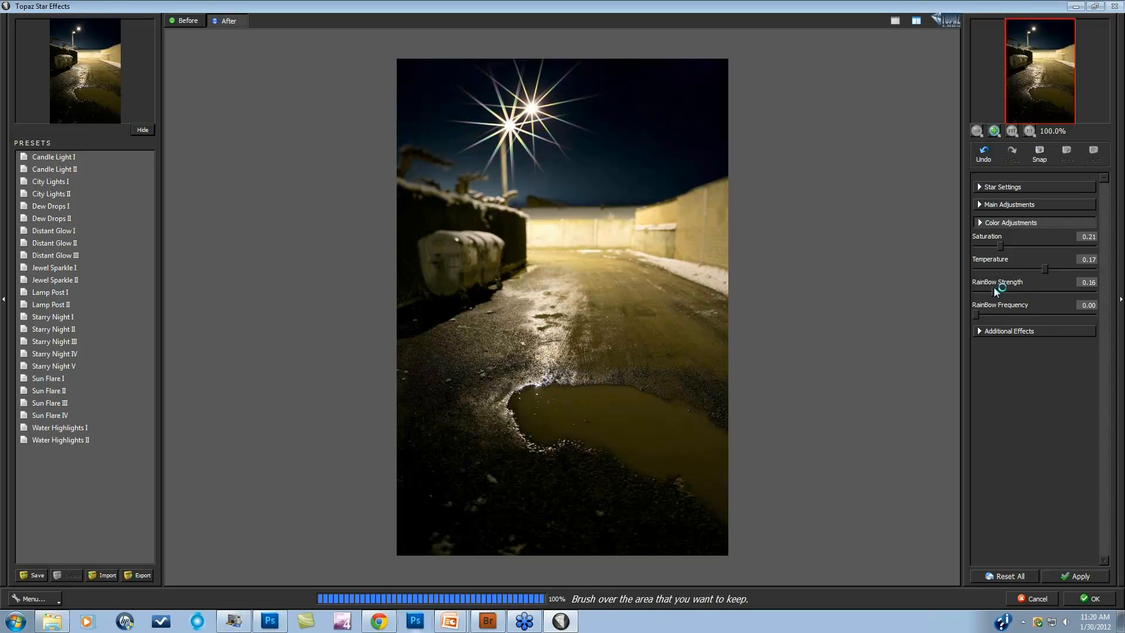
{"action": "left_click_drag", "start_coordinate": [994, 286], "coordinate": [1041, 315]}
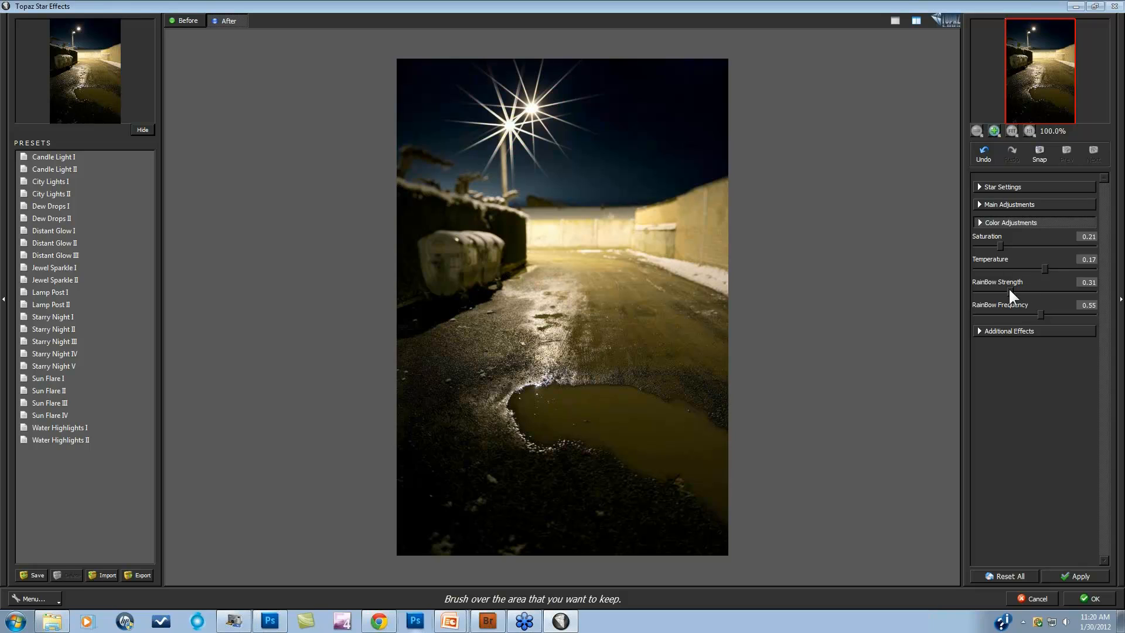
{"action": "left_click_drag", "start_coordinate": [1053, 291], "coordinate": [1054, 290]}
{"action": "left_click_drag", "start_coordinate": [976, 292], "coordinate": [982, 293]}
In the additional effects, set Secondary Points to 0.83, Glow to 0.59 and Ring Flare to 0.47.
{"action": "left_click", "coordinate": [980, 332]}
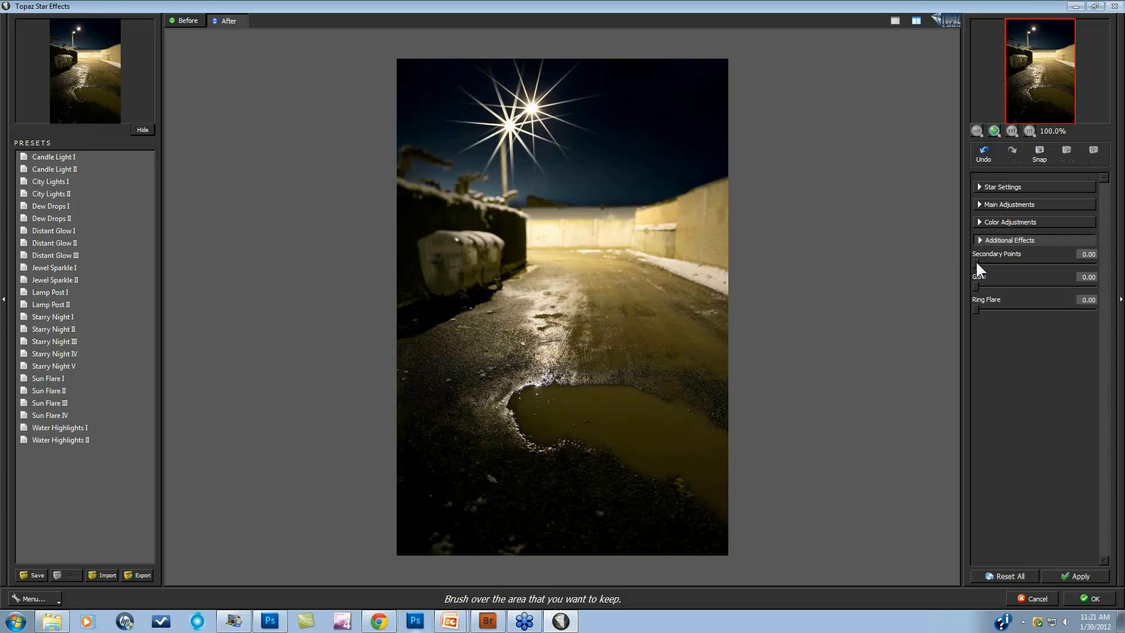
{"action": "left_click_drag", "start_coordinate": [977, 264], "coordinate": [1074, 264]}
{"action": "left_click_drag", "start_coordinate": [1014, 279], "coordinate": [1094, 290]}
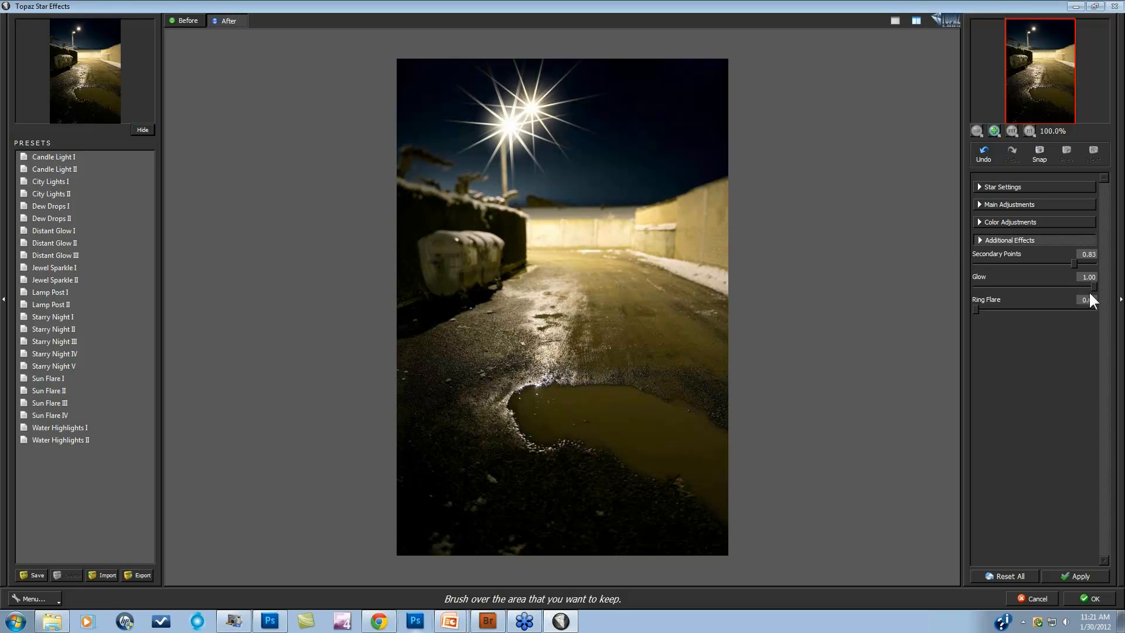
{"action": "left_click", "coordinate": [1046, 286]}
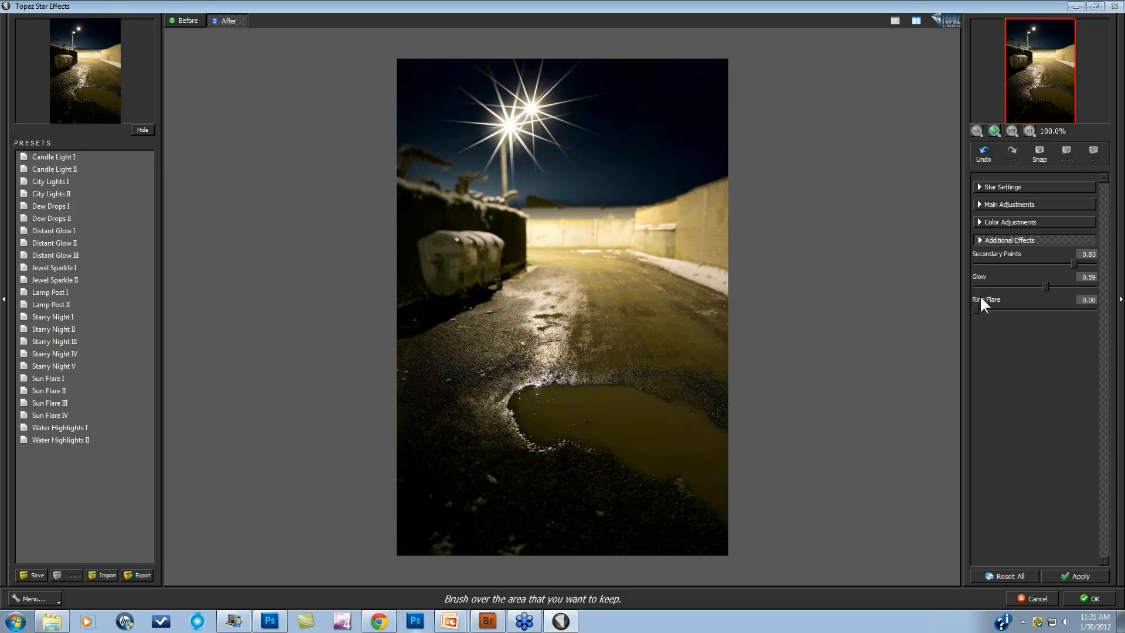
{"action": "left_click", "coordinate": [1016, 310]}
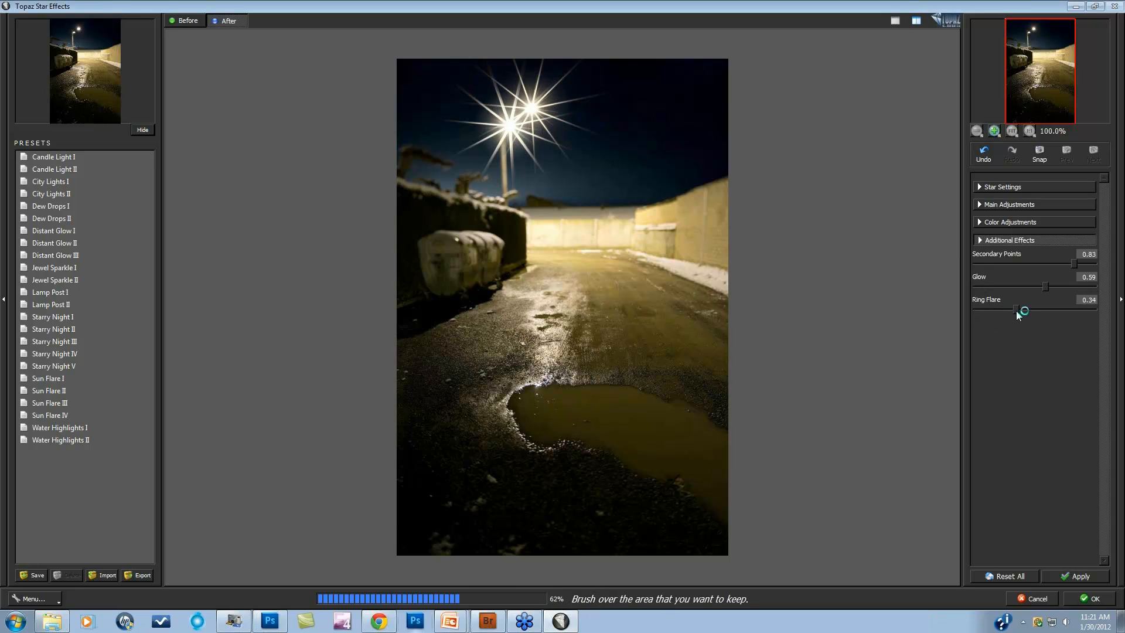
{"action": "left_click_drag", "start_coordinate": [1034, 310], "coordinate": [1038, 311]}
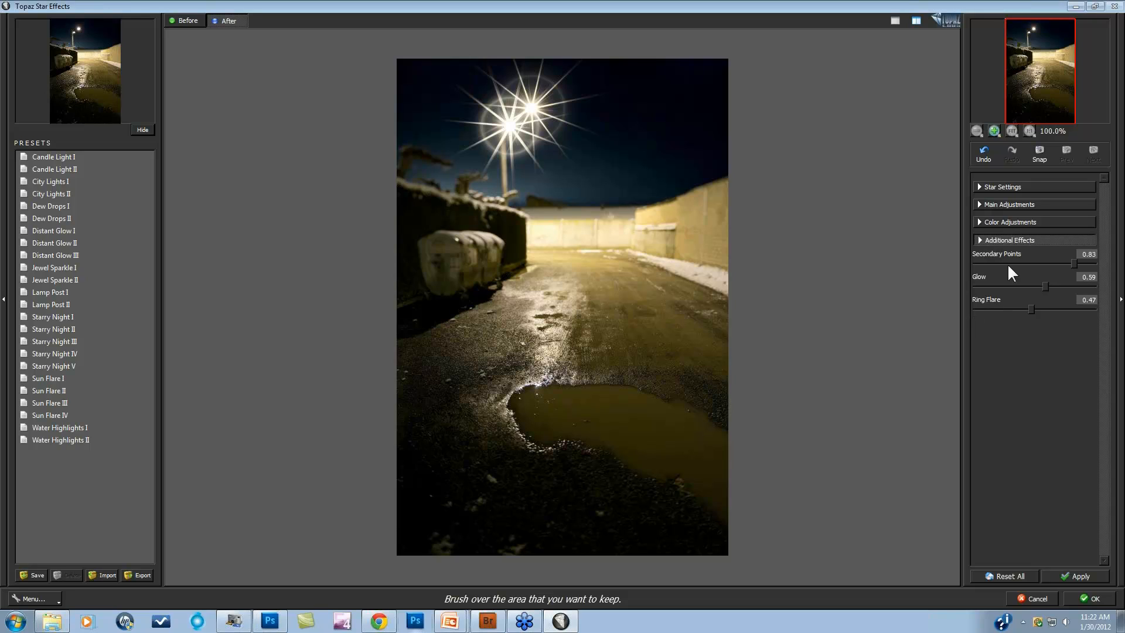
Isolate the glow on the lamps by setting Luminance, Secondary Points and Ring Flare to 0.00.
{"action": "left_click", "coordinate": [979, 203]}
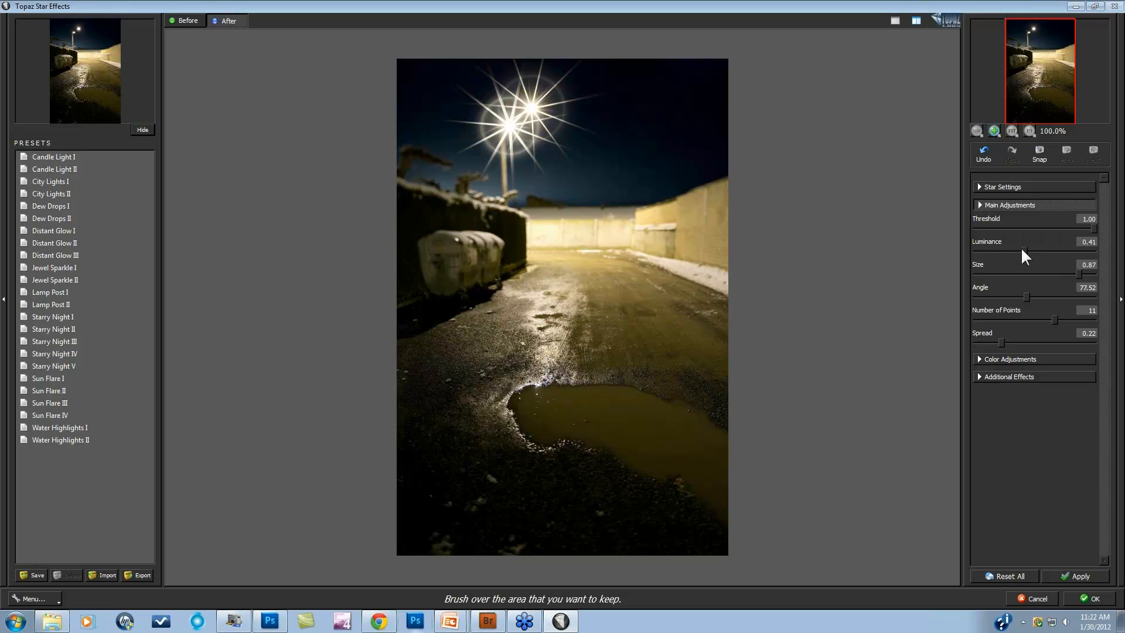
{"action": "left_click_drag", "start_coordinate": [968, 248], "coordinate": [961, 251]}
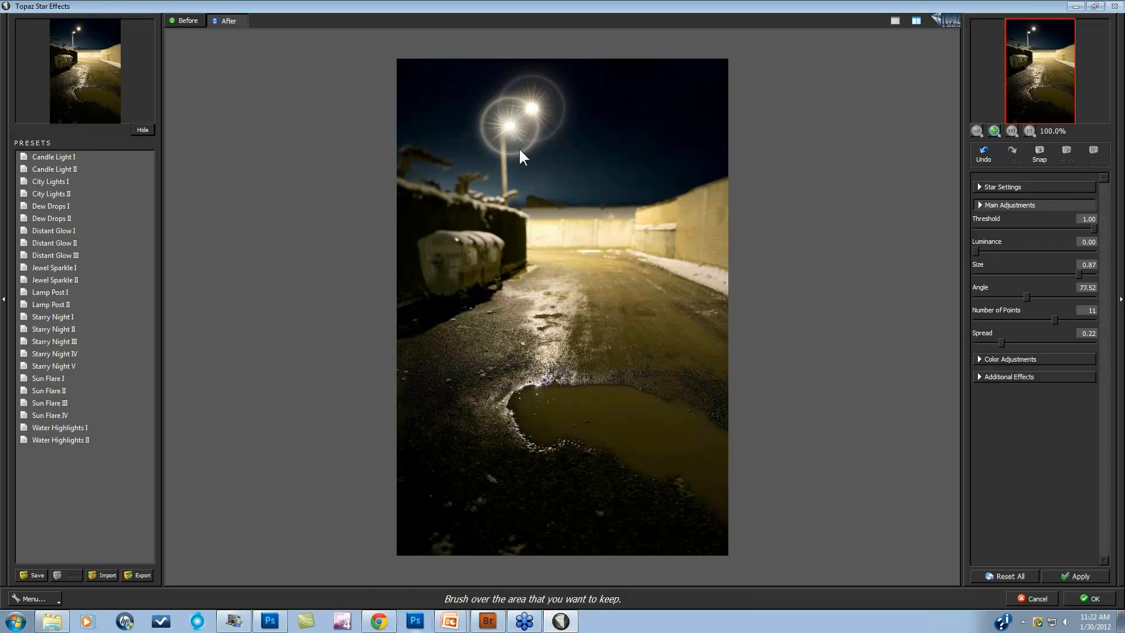
{"action": "left_click", "coordinate": [980, 375]}
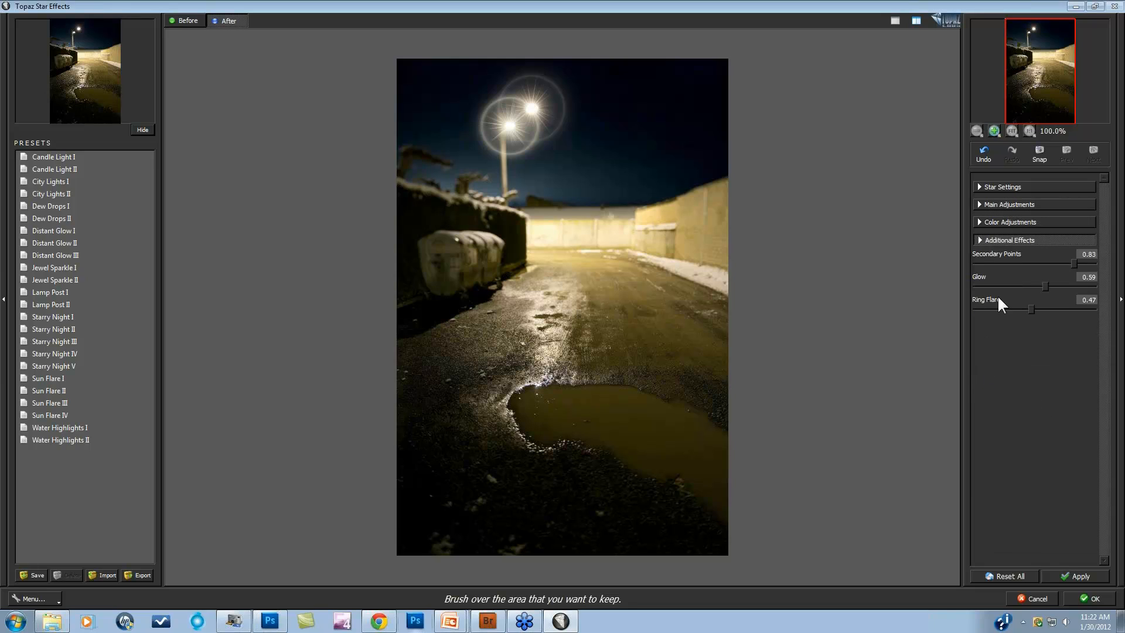
{"action": "left_click_drag", "start_coordinate": [1031, 265], "coordinate": [955, 266]}
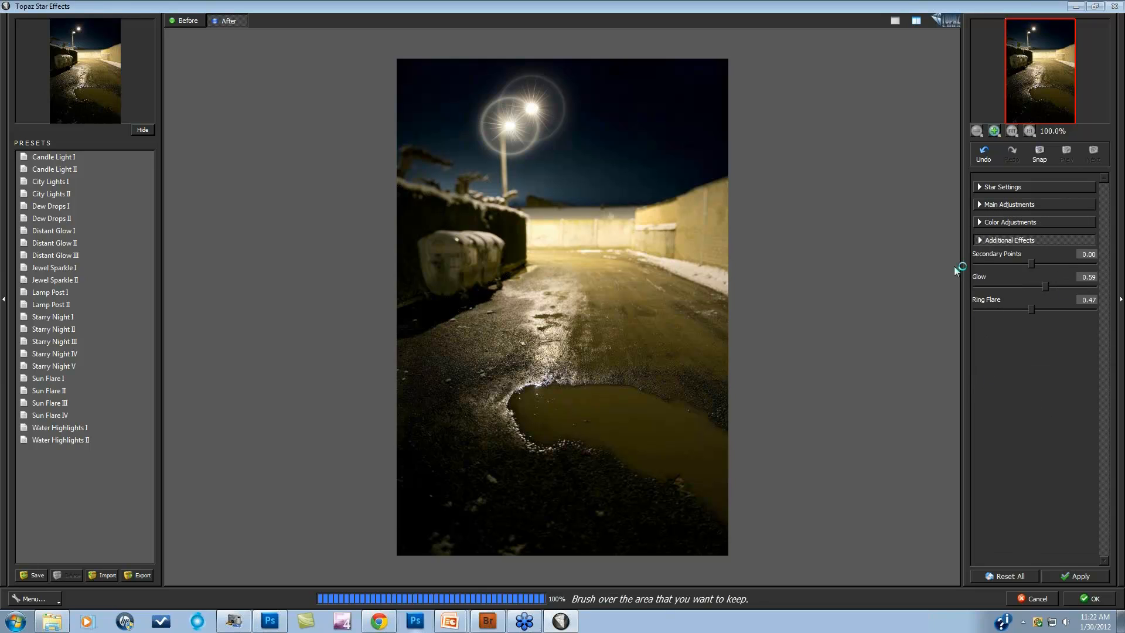
{"action": "left_click_drag", "start_coordinate": [991, 311], "coordinate": [948, 314]}
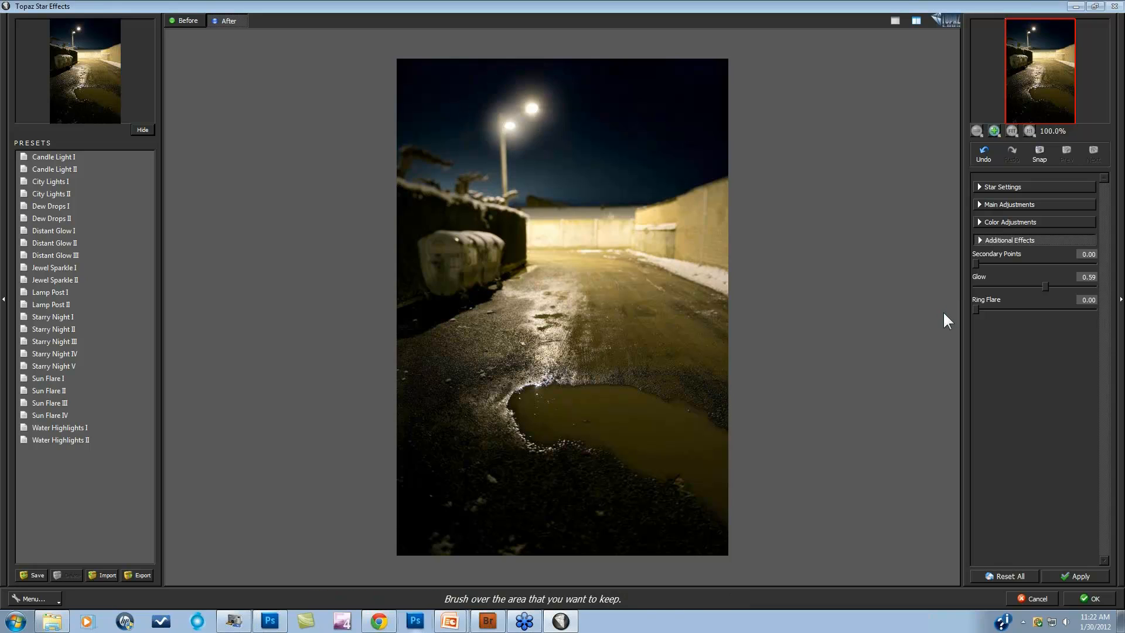
Try stronger and weaker Glow, settle on 0.09, and raise the Secondary Points to 0.39.
{"action": "left_click_drag", "start_coordinate": [1025, 284], "coordinate": [1085, 287]}
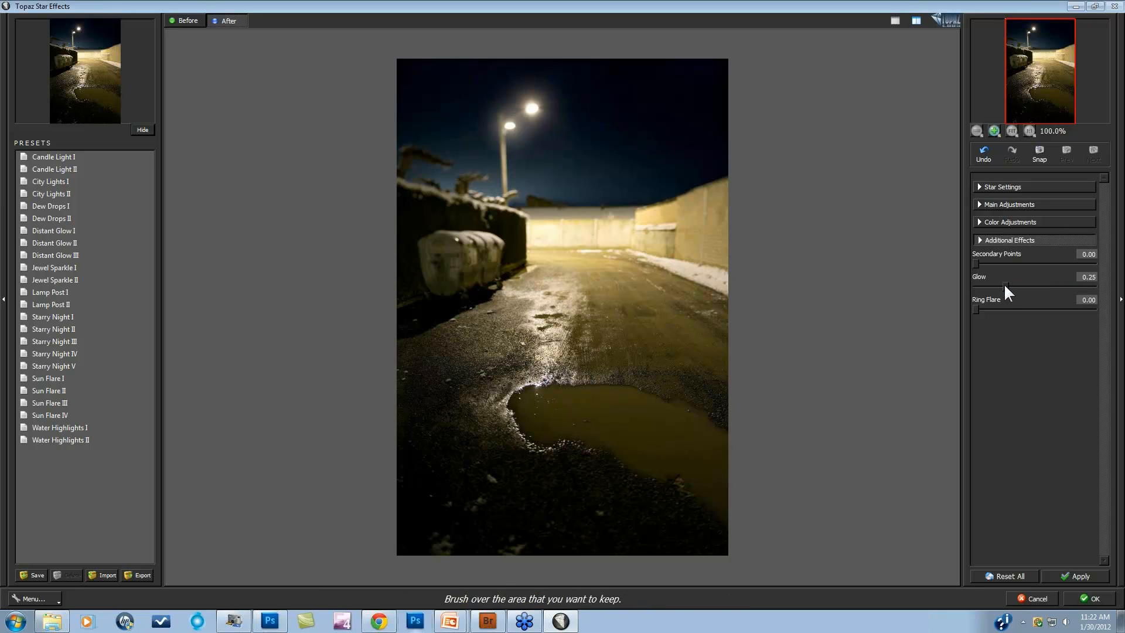
{"action": "left_click_drag", "start_coordinate": [1078, 287], "coordinate": [1061, 286]}
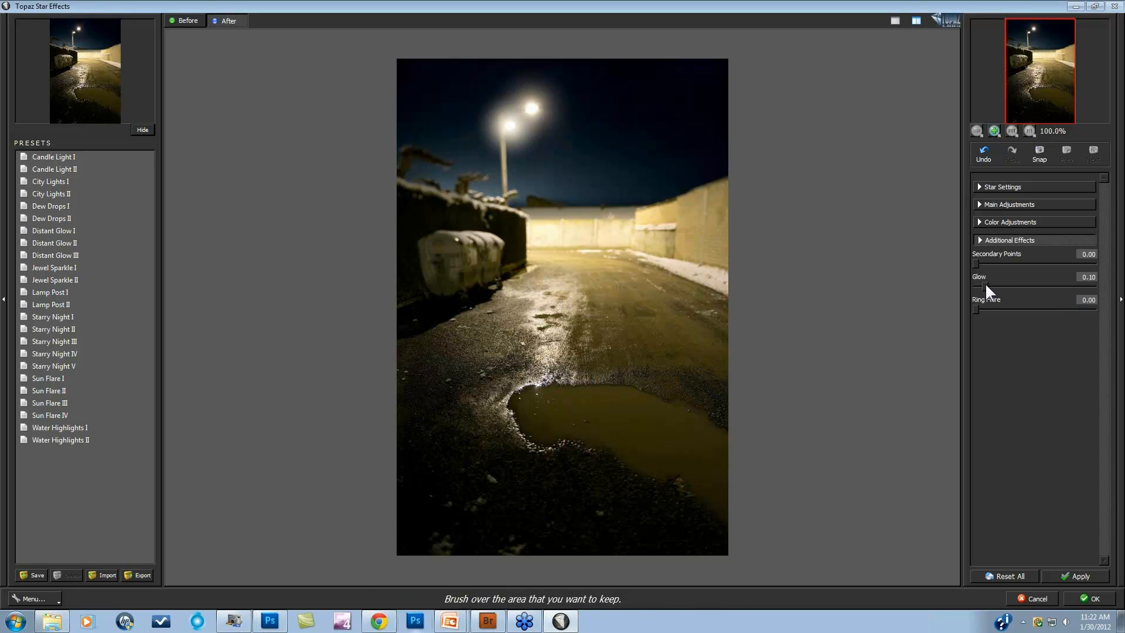
{"action": "left_click_drag", "start_coordinate": [987, 285], "coordinate": [1022, 264]}
{"action": "left_click", "coordinate": [997, 263]}
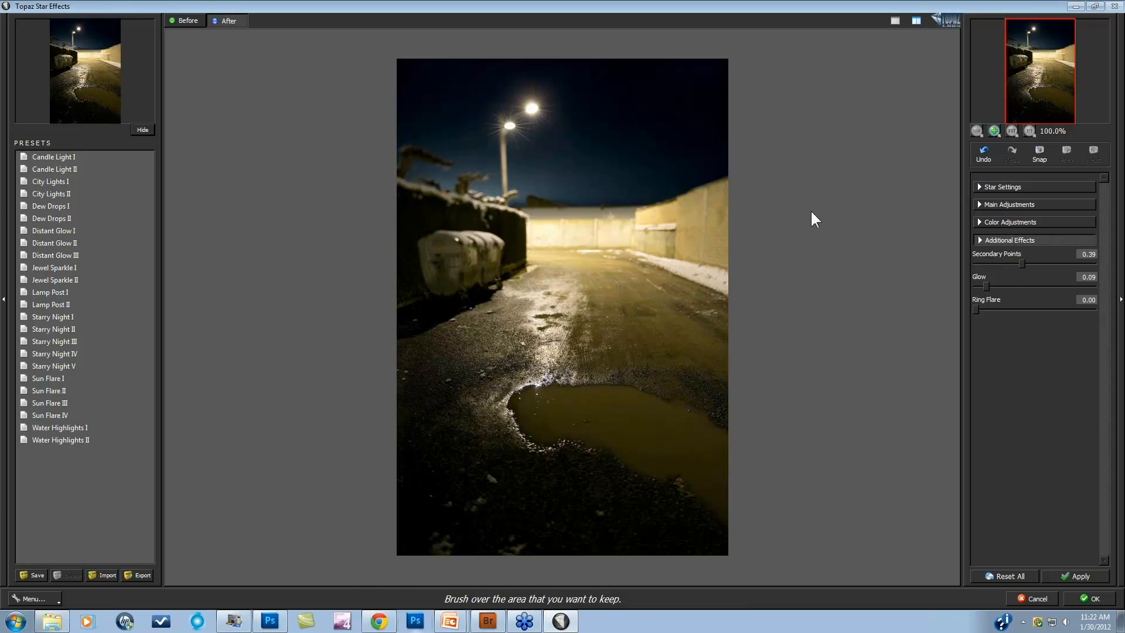
Try different Numbers of Points, including 7, and set the Ring Flare to 0.38.
{"action": "left_click", "coordinate": [979, 204]}
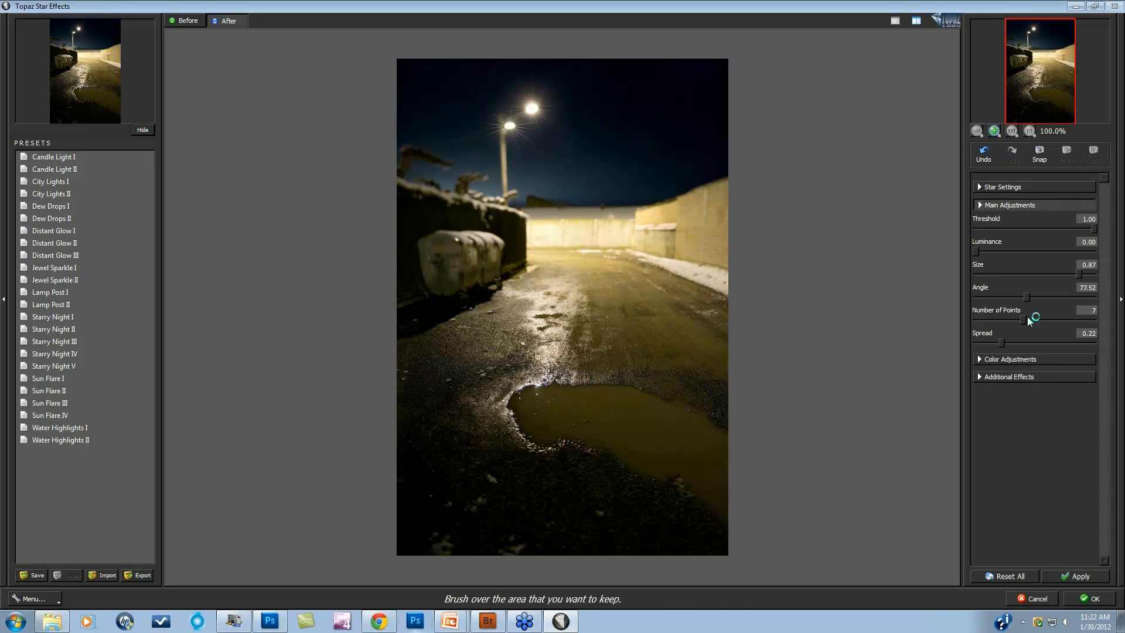
{"action": "left_click_drag", "start_coordinate": [1004, 320], "coordinate": [1001, 322]}
{"action": "left_click", "coordinate": [1046, 324]}
{"action": "left_click", "coordinate": [978, 378]}
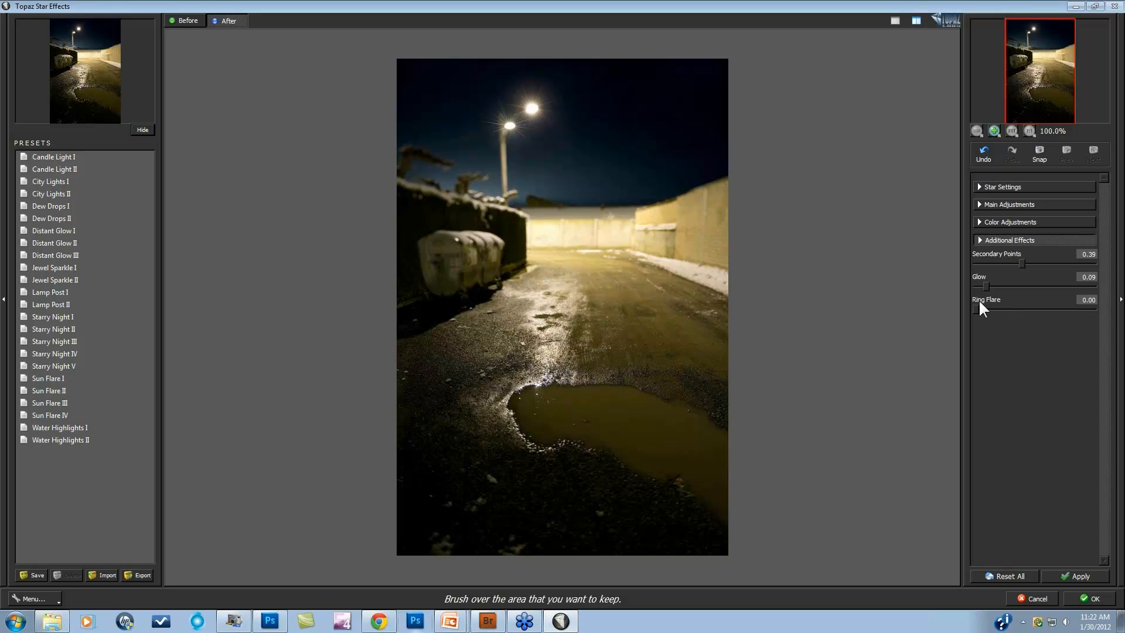
{"action": "left_click_drag", "start_coordinate": [983, 306], "coordinate": [1011, 306]}
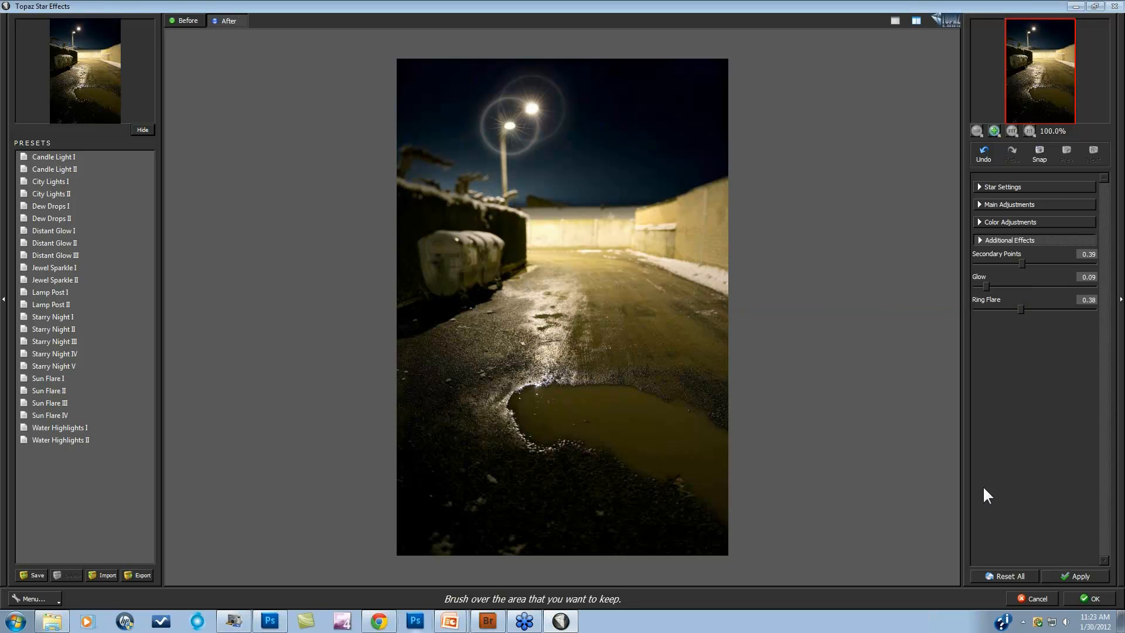
Cancel Star Effects without applying the adjustments and return to alley.jpg in Photoshop.
{"action": "left_click", "coordinate": [1035, 598]}
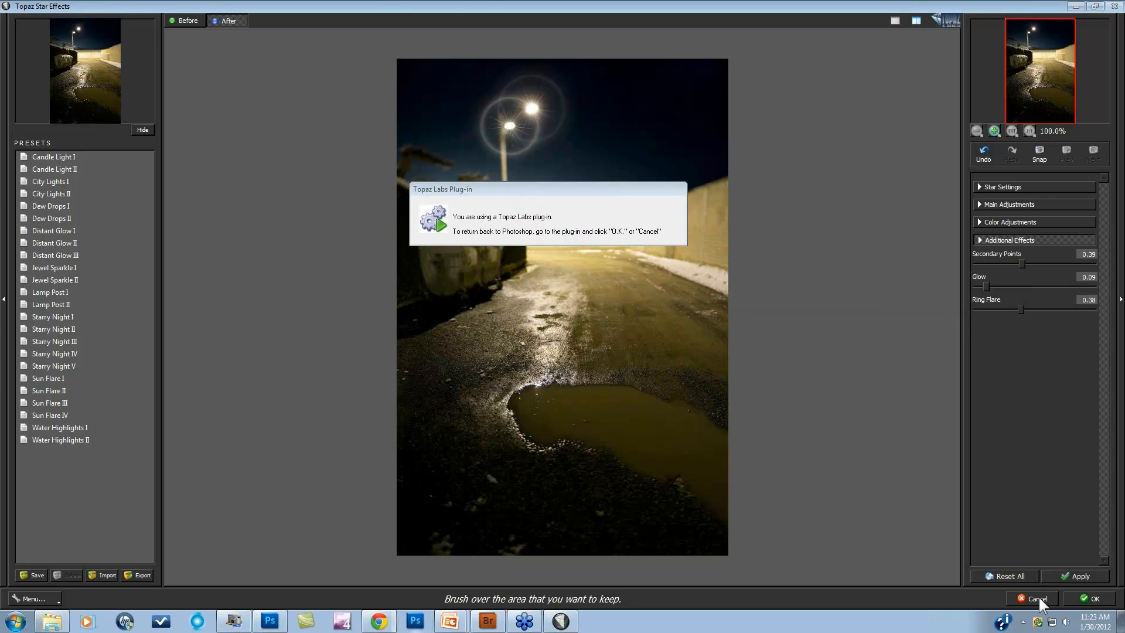
{"action": "key", "text": "Return"}
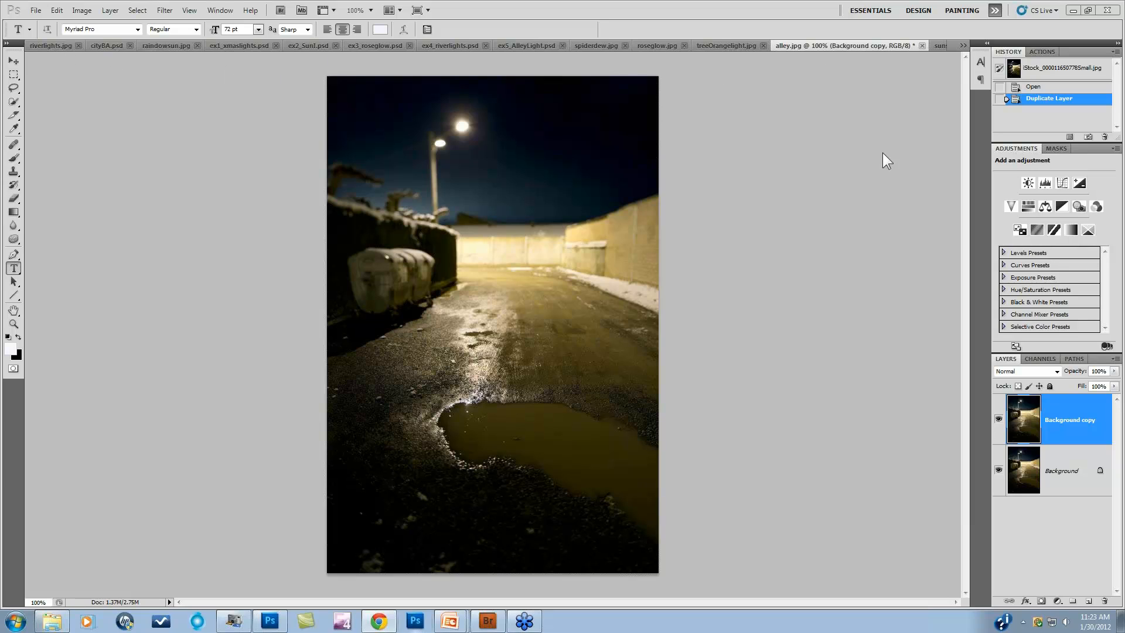
Open the candle.psd document and compare the candles with and without the star effects by toggling the Background copy layer's visibility.
{"action": "left_click", "coordinate": [963, 46]}
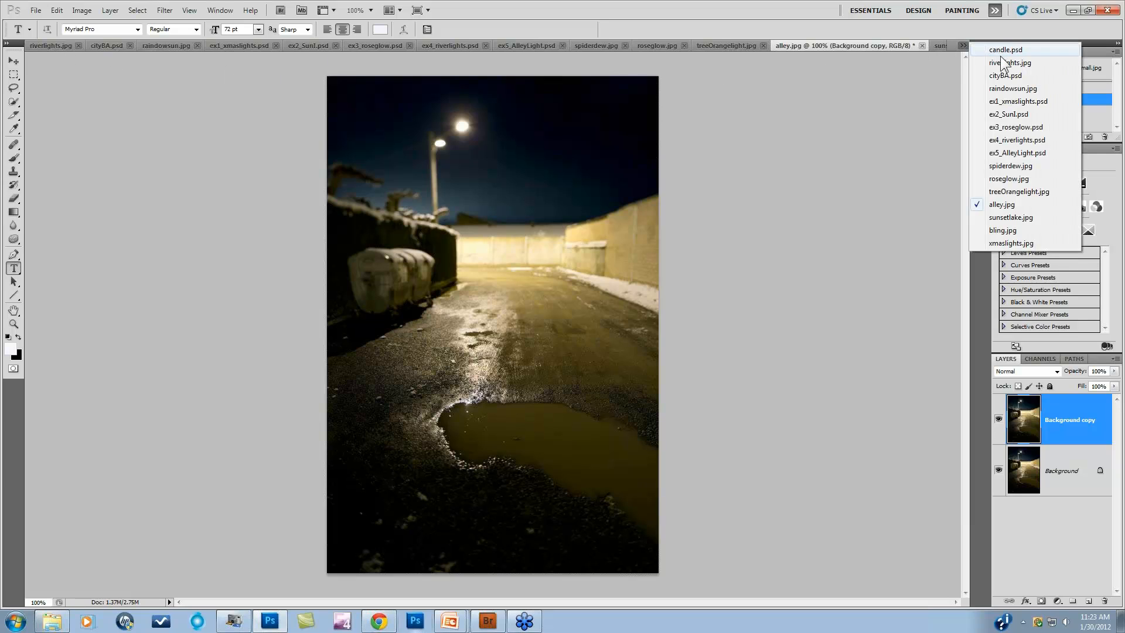
{"action": "left_click", "coordinate": [1003, 49]}
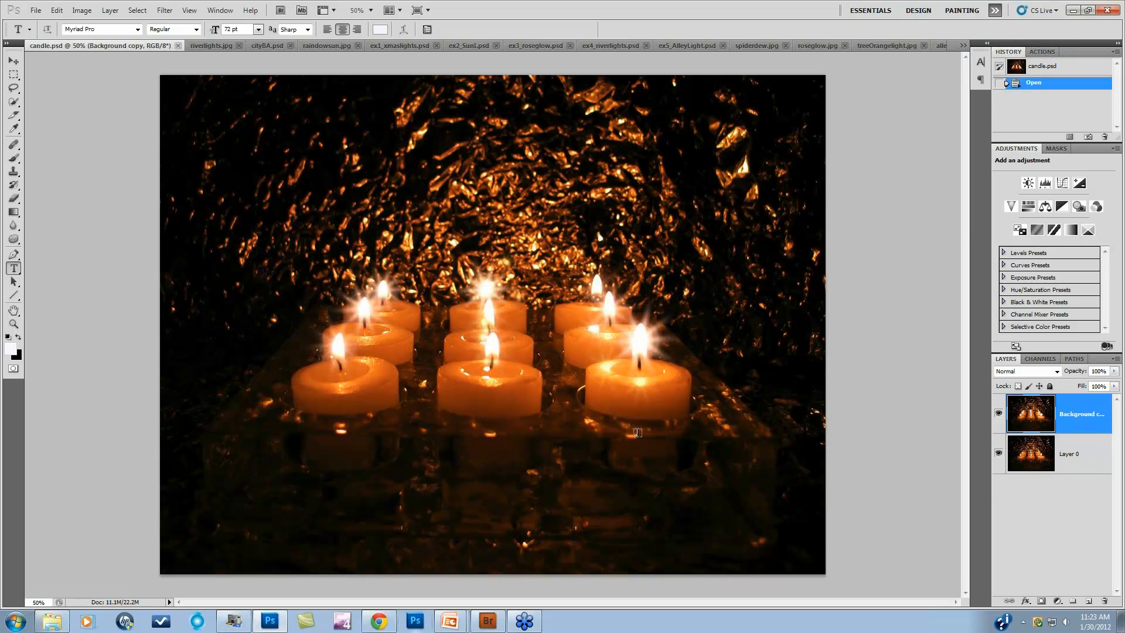
{"action": "left_click", "coordinate": [999, 416]}
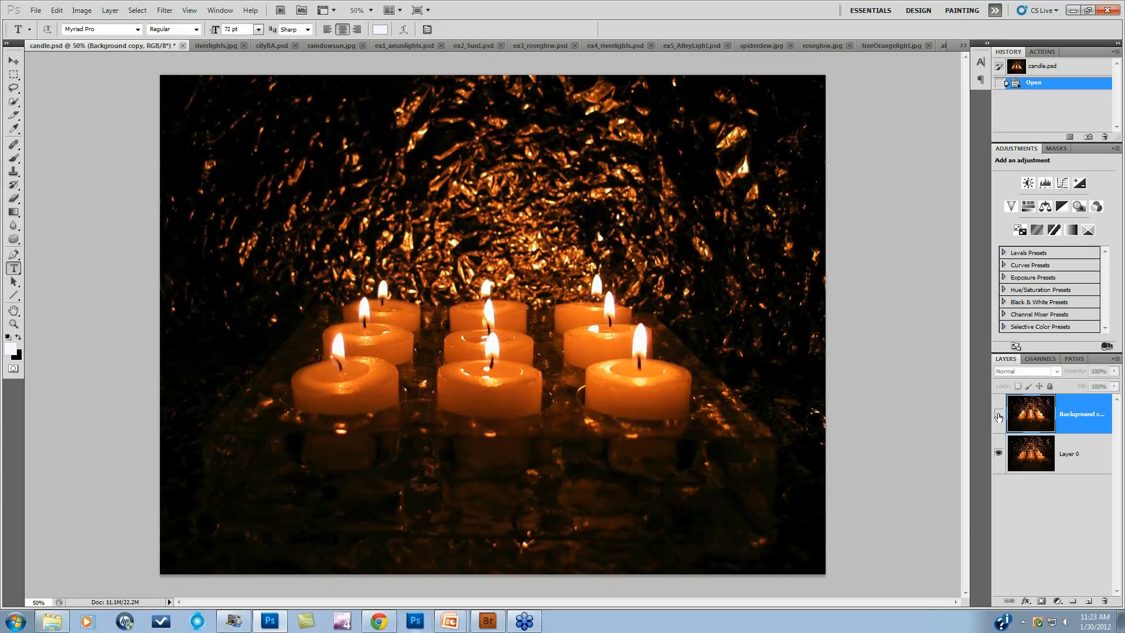
{"action": "left_click", "coordinate": [999, 415]}
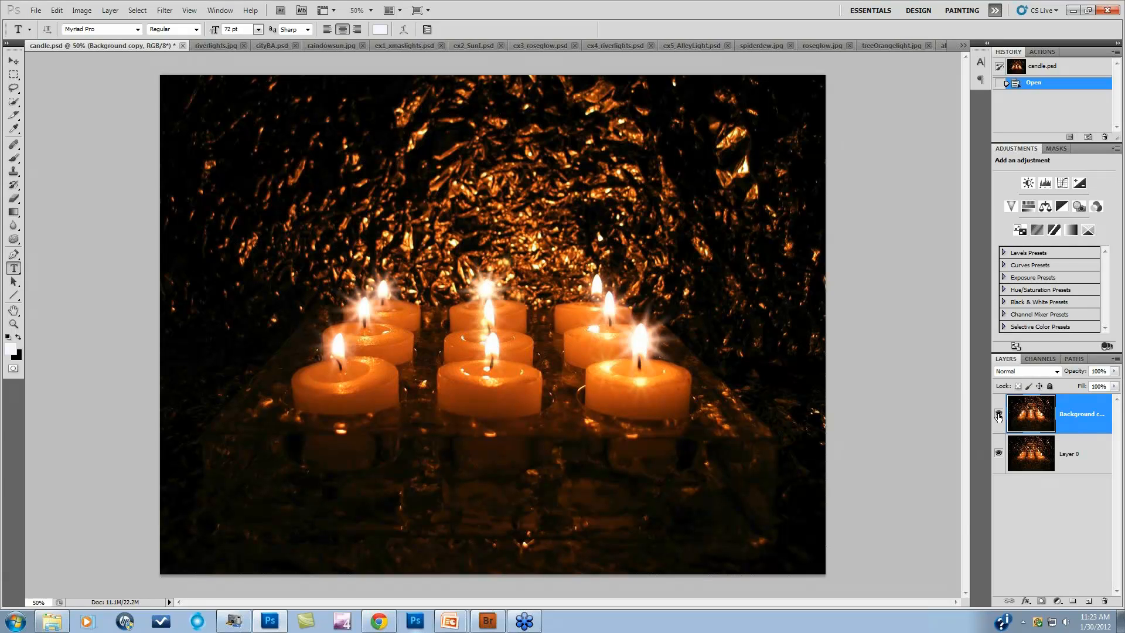
Browse the open riverlights.jpg, cityBA.psd, raindowsun.jpg and ex1_xmaslights.psd images.
{"action": "left_click", "coordinate": [214, 45]}
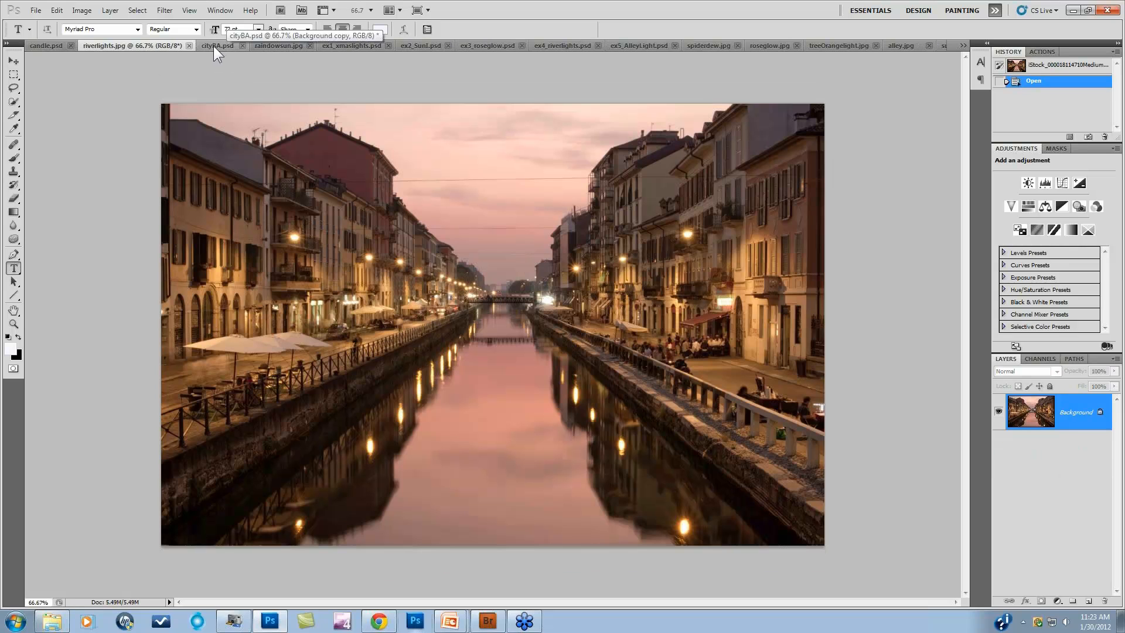
{"action": "left_click", "coordinate": [214, 46]}
{"action": "left_click", "coordinate": [326, 46]}
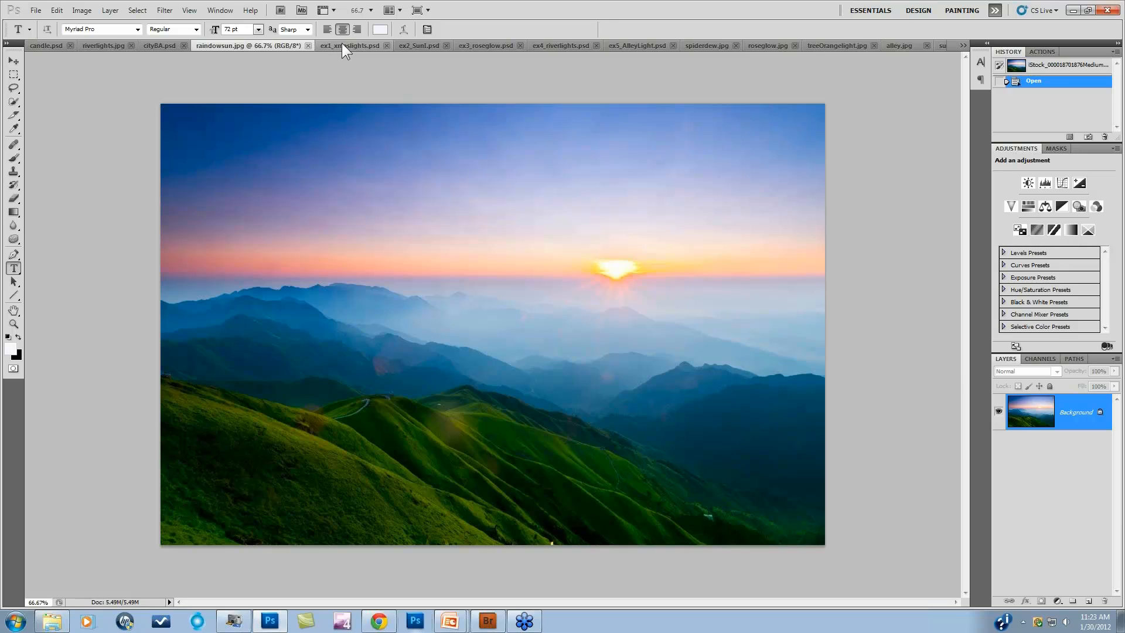
{"action": "left_click", "coordinate": [375, 47]}
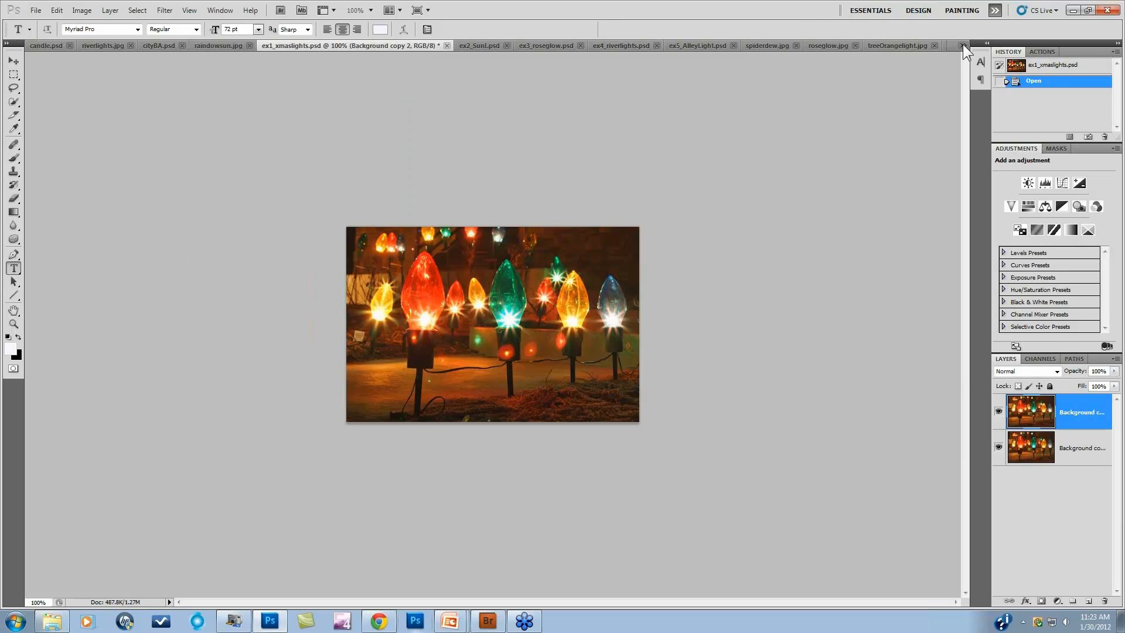
Duplicate the background layer of sunsetlake.jpg and launch Topaz Star Effects on the copy.
{"action": "left_click", "coordinate": [962, 44]}
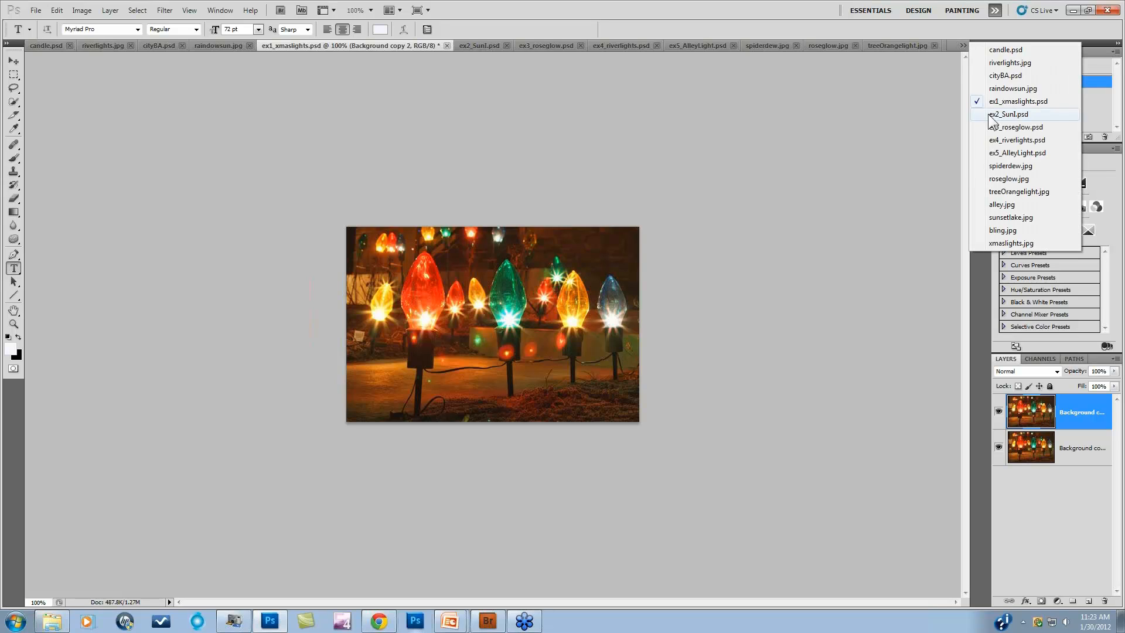
{"action": "left_click", "coordinate": [1010, 217]}
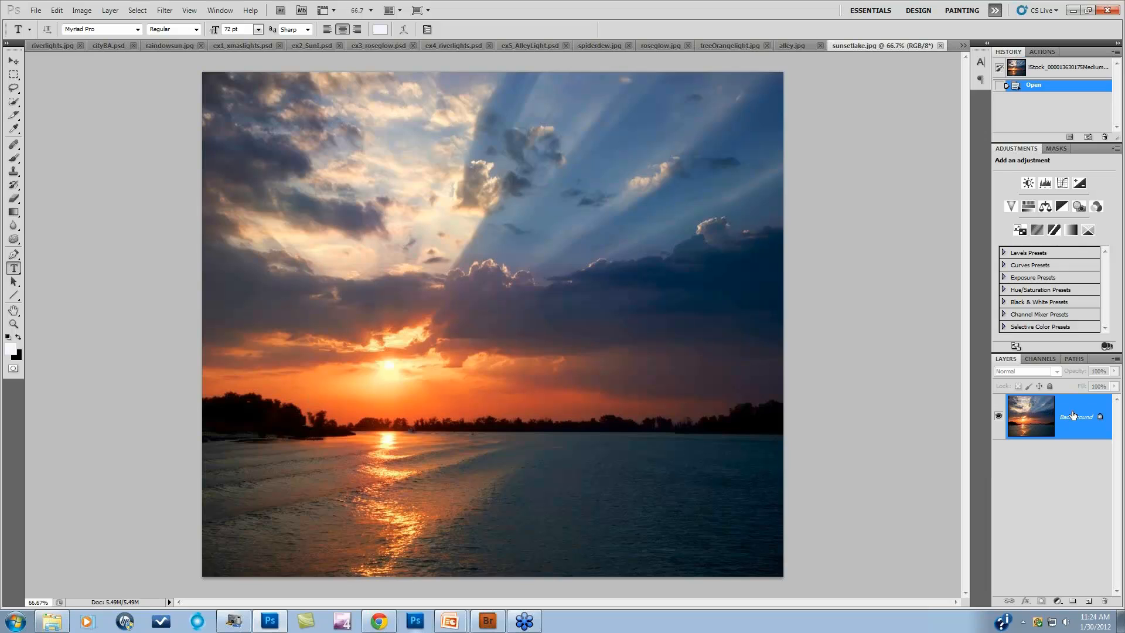
{"action": "left_click_drag", "start_coordinate": [1055, 430], "coordinate": [1089, 601]}
{"action": "left_click", "coordinate": [164, 10]}
{"action": "mouse_move", "coordinate": [177, 266]}
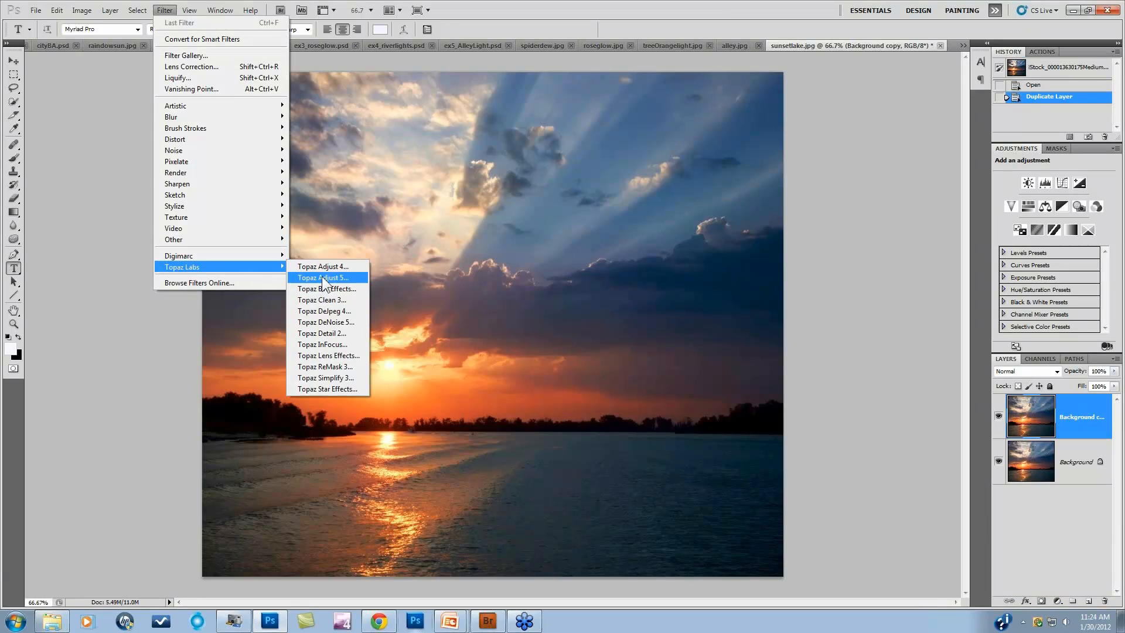
{"action": "left_click", "coordinate": [320, 387]}
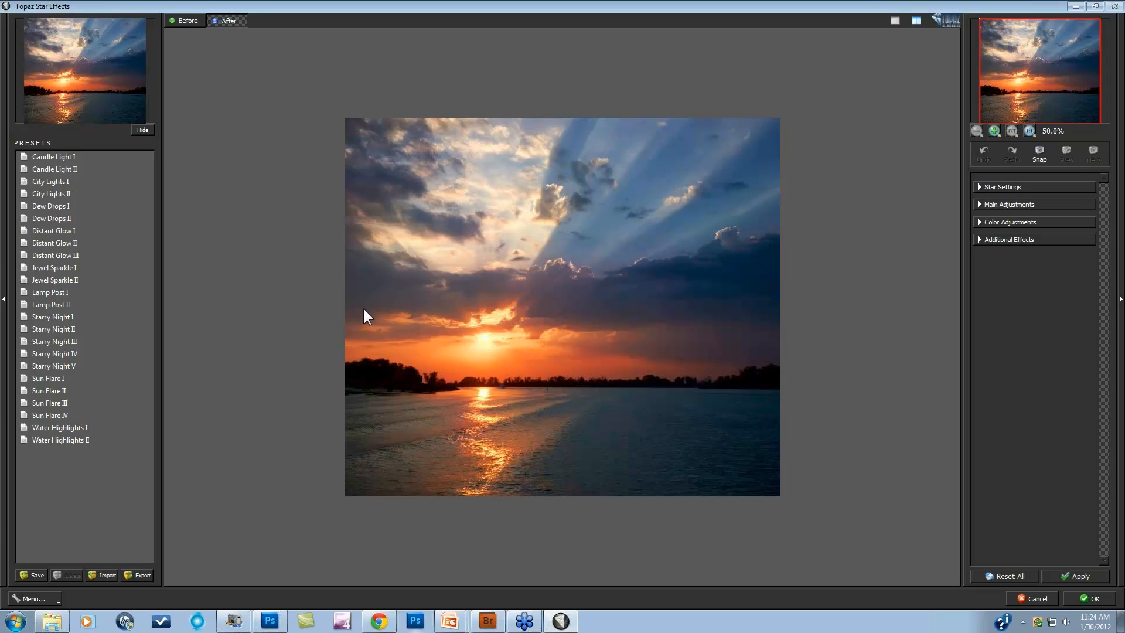
Preview the Sun Flare I, II, III and IV presets on the sunset and settle on Sun Flare II.
{"action": "left_click", "coordinate": [48, 377]}
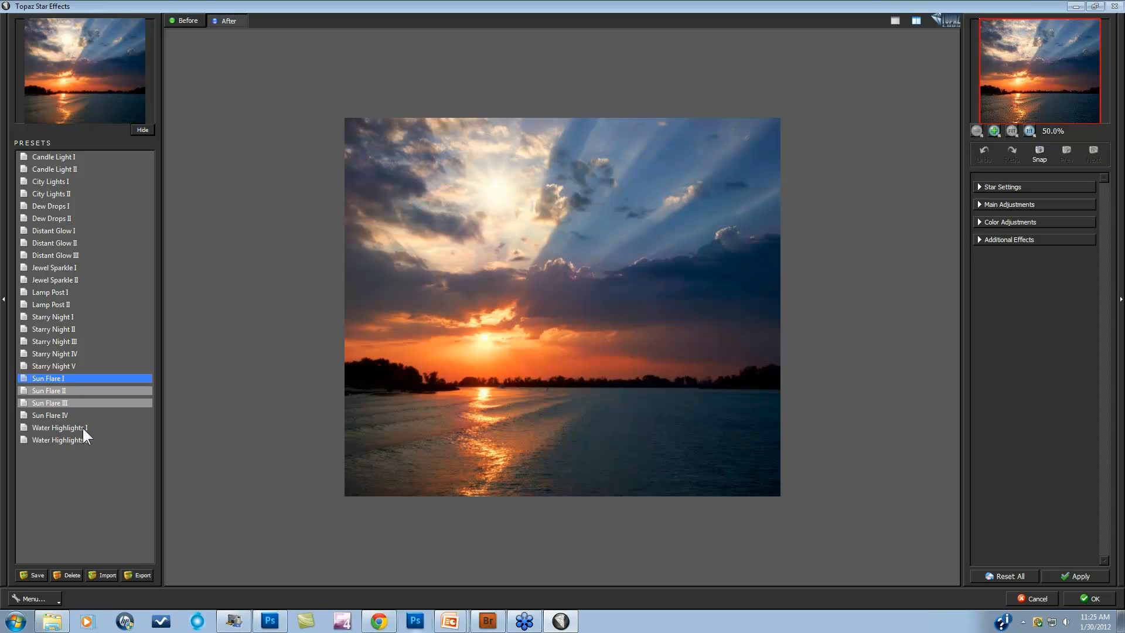
{"action": "left_click", "coordinate": [55, 390]}
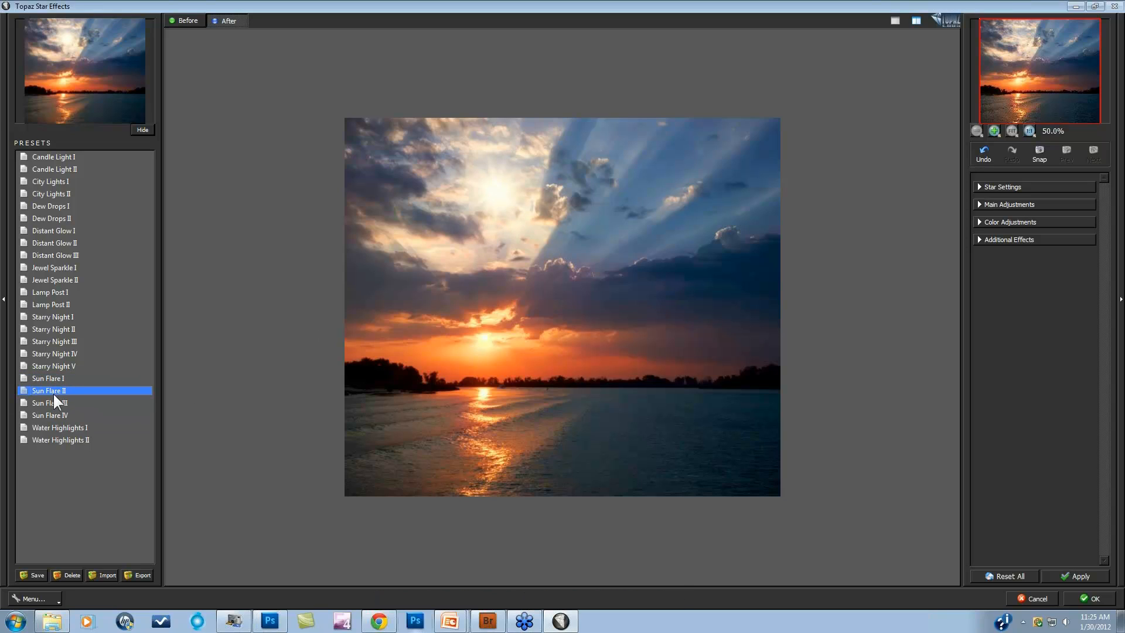
{"action": "left_click", "coordinate": [49, 402]}
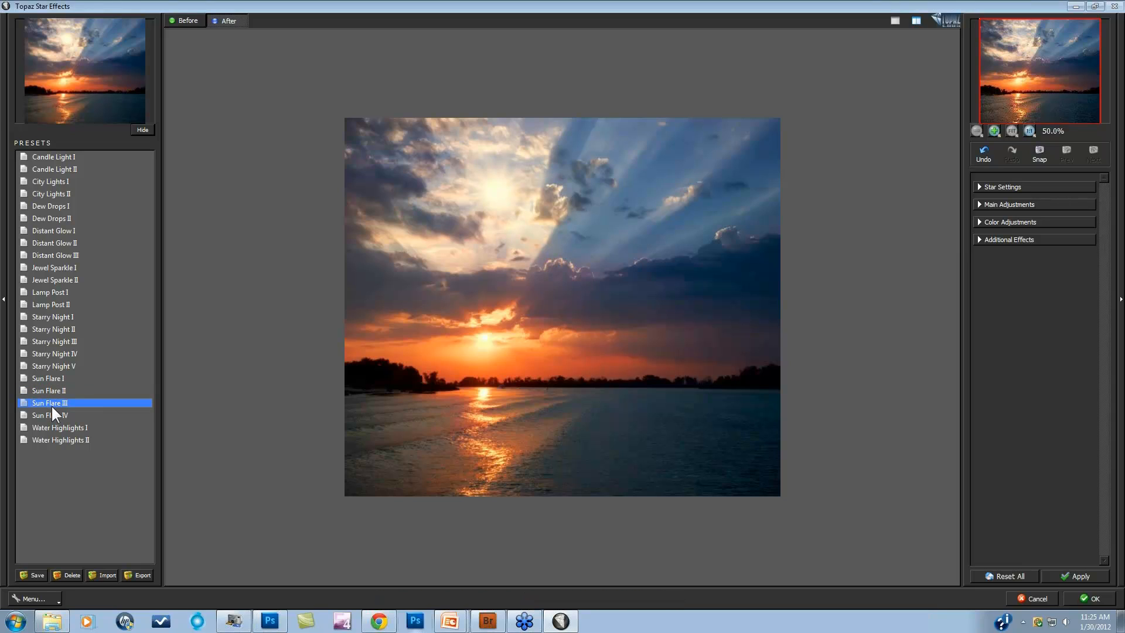
{"action": "left_click", "coordinate": [52, 415]}
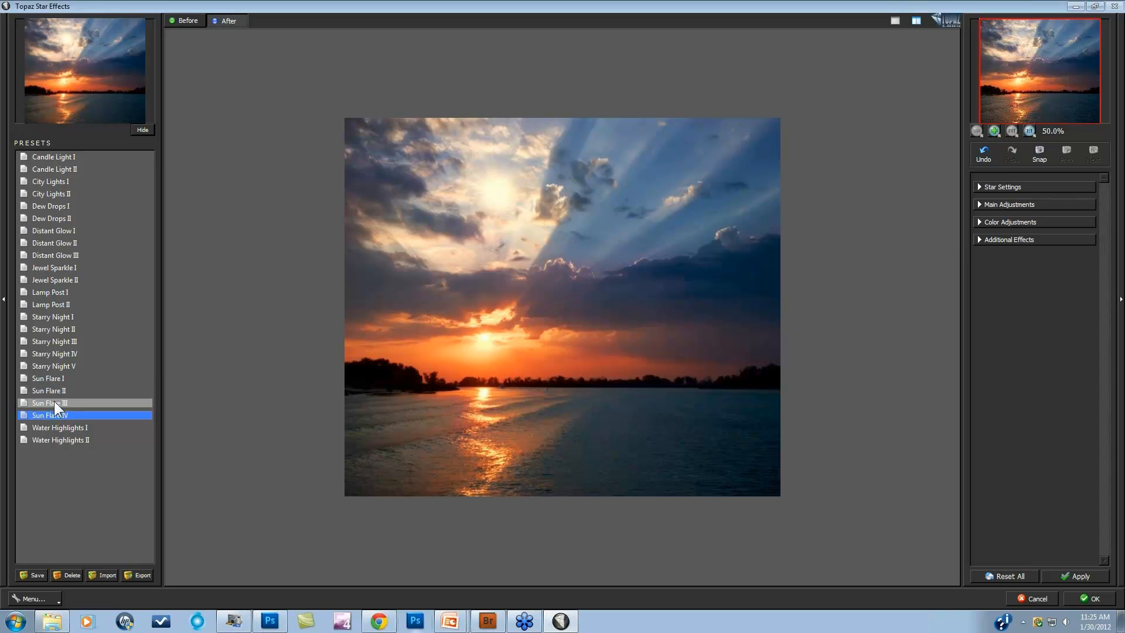
{"action": "left_click", "coordinate": [54, 403]}
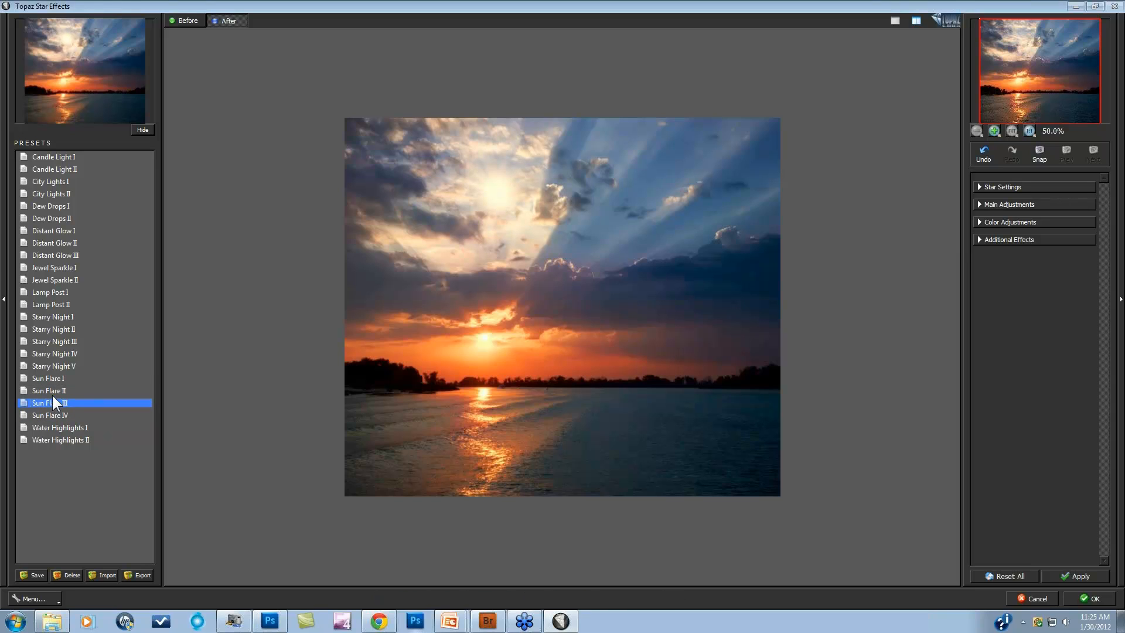
{"action": "left_click", "coordinate": [53, 391]}
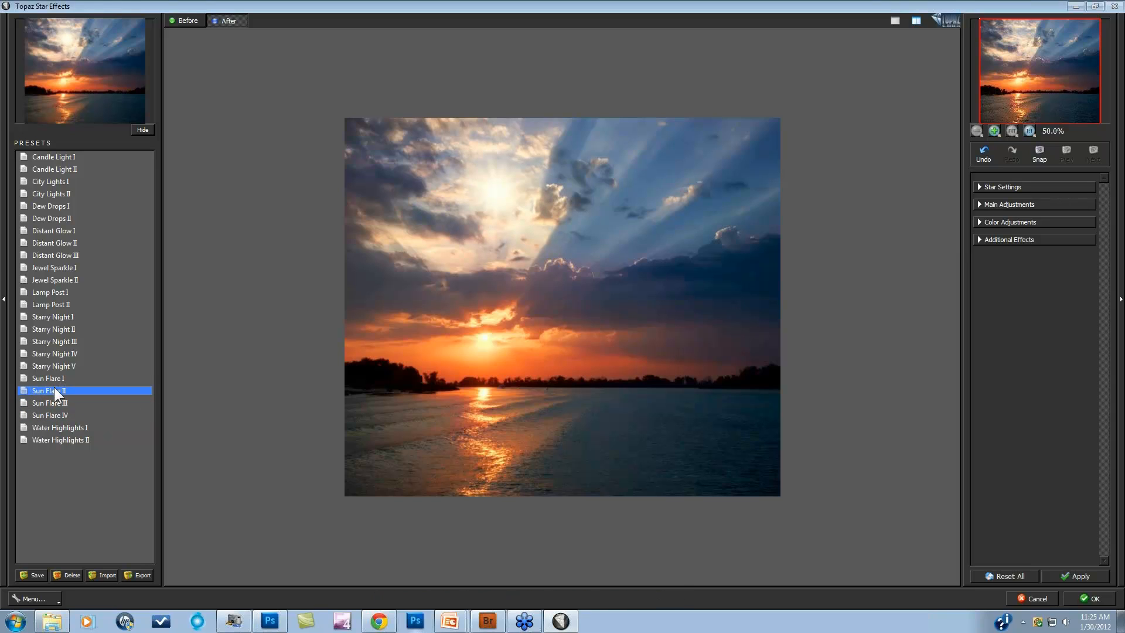
{"action": "left_click", "coordinate": [57, 378]}
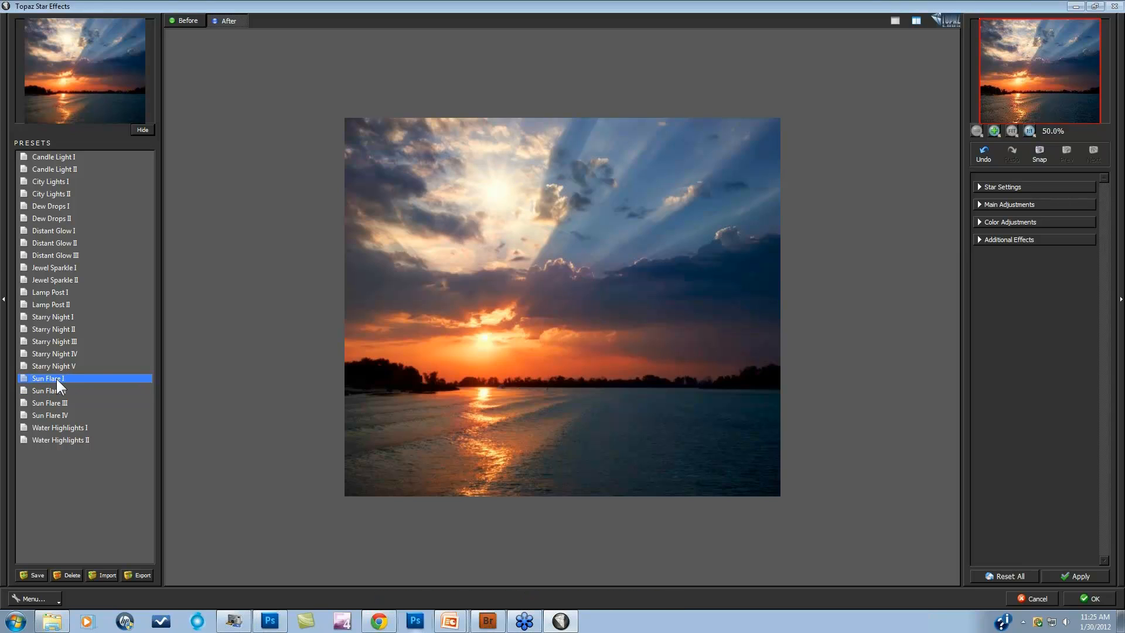
{"action": "left_click", "coordinate": [46, 390]}
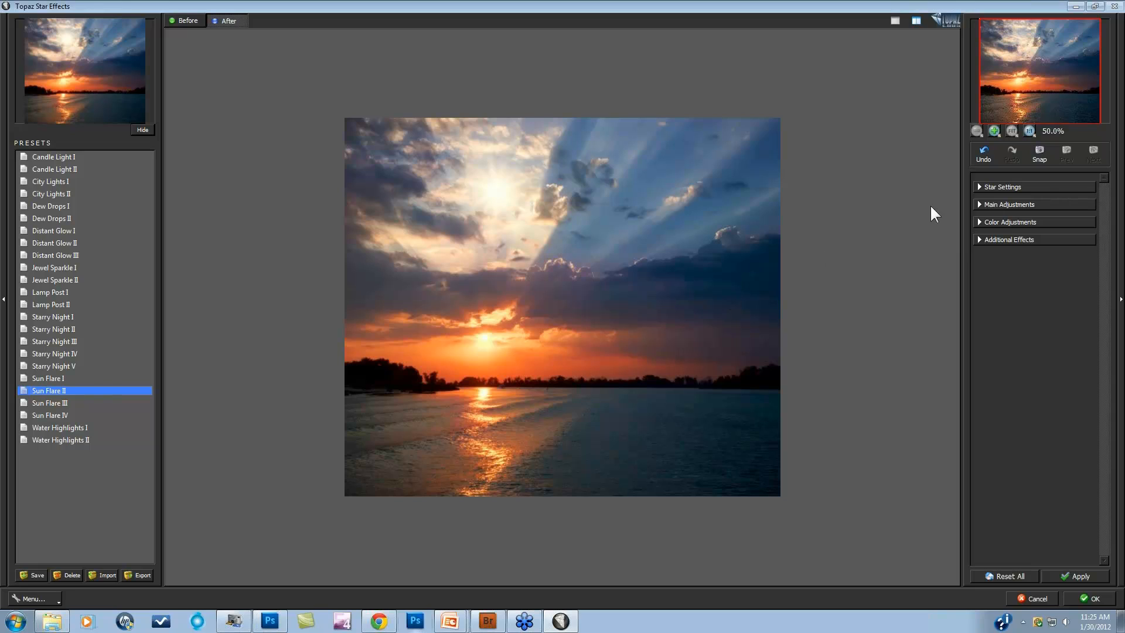
Try adding a star on the setting sun with brush size 45, and remove the star from the bright clouds.
{"action": "left_click", "coordinate": [980, 187]}
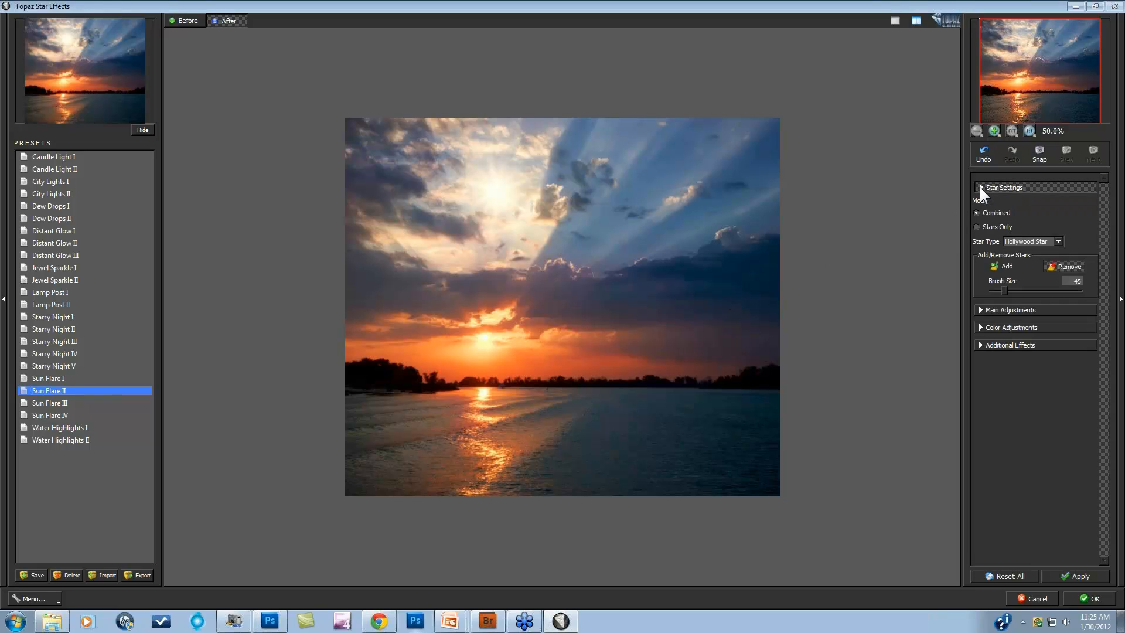
{"action": "left_click", "coordinate": [1008, 266]}
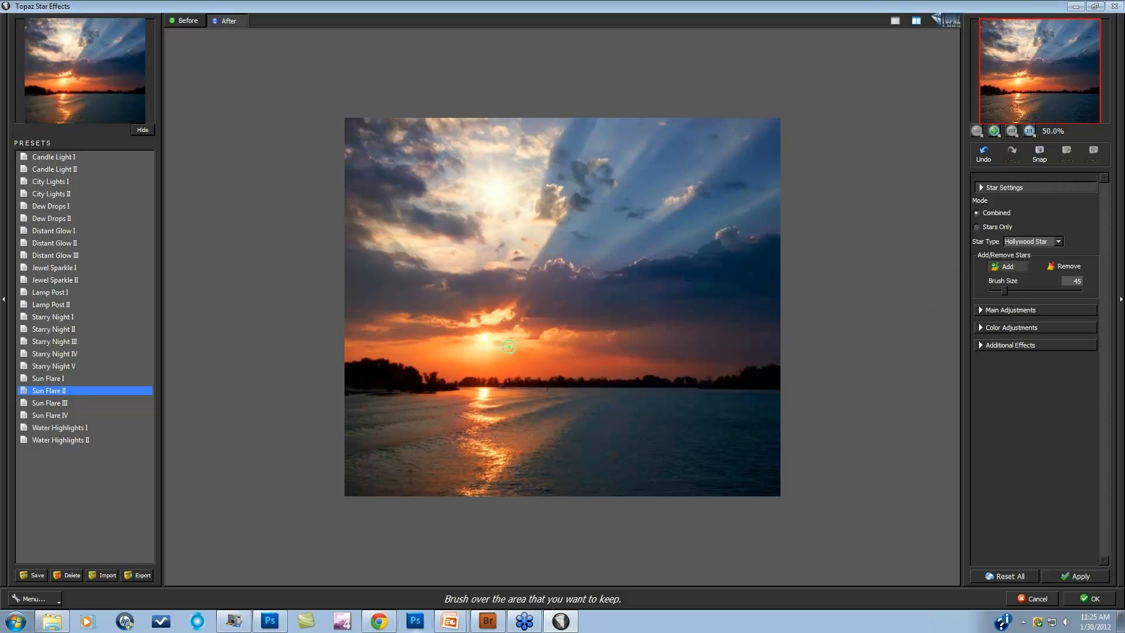
{"action": "left_click", "coordinate": [483, 335]}
{"action": "left_click", "coordinate": [1069, 264]}
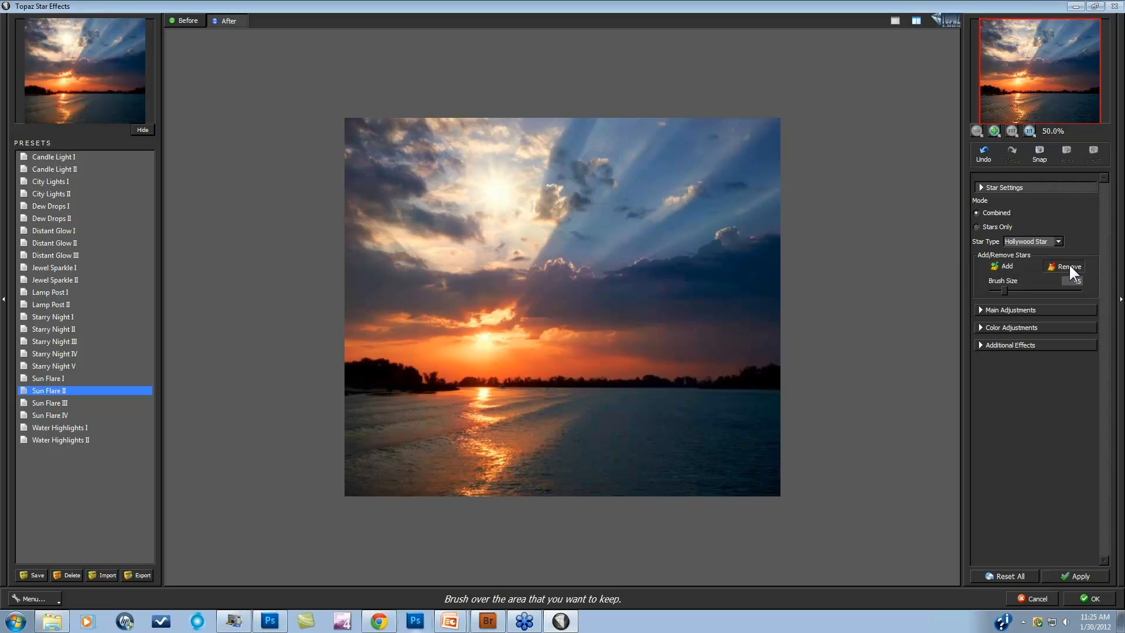
{"action": "left_click", "coordinate": [497, 190]}
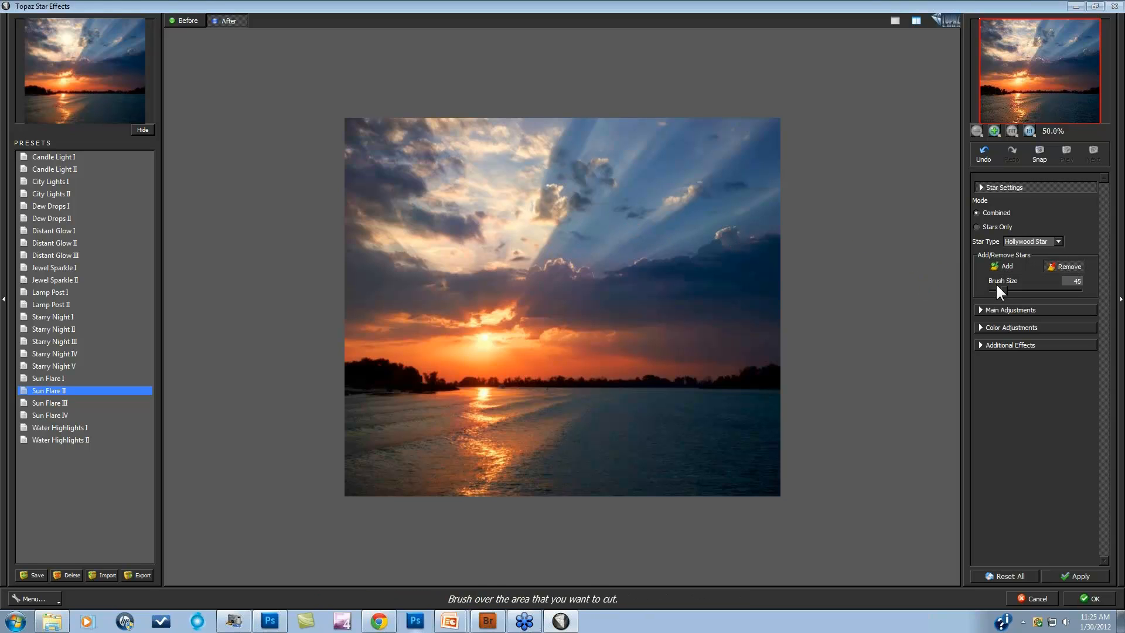
Add a star on the setting sun with the brush size at 104.
{"action": "scroll", "coordinate": [1018, 287], "scroll_direction": "up", "scroll_amount": 3}
{"action": "left_click", "coordinate": [1007, 266]}
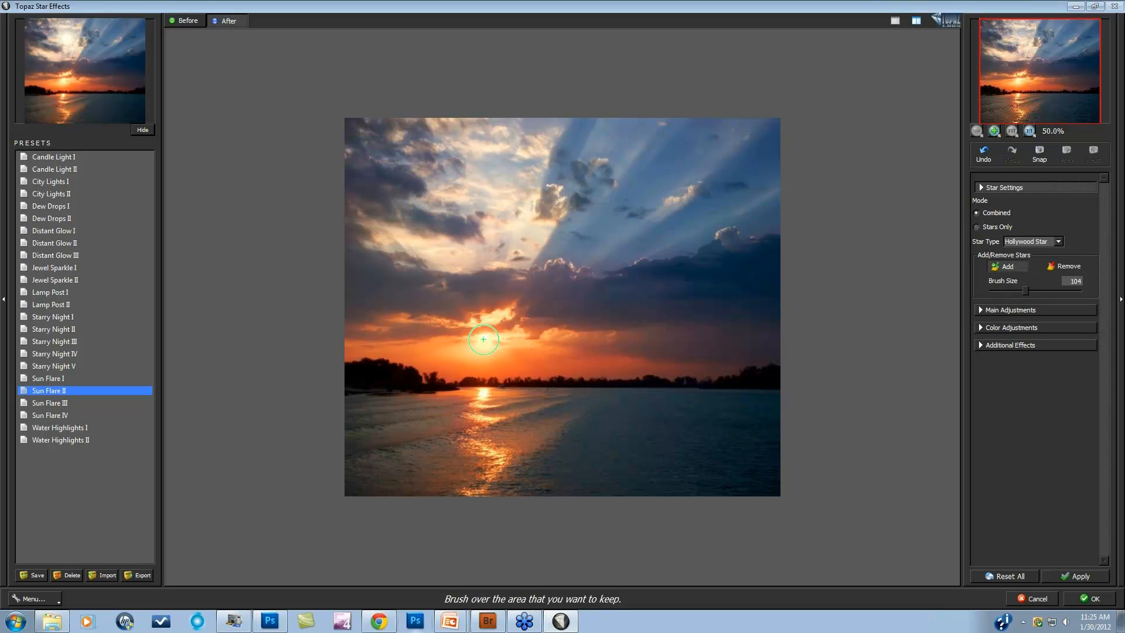
{"action": "left_click", "coordinate": [484, 341]}
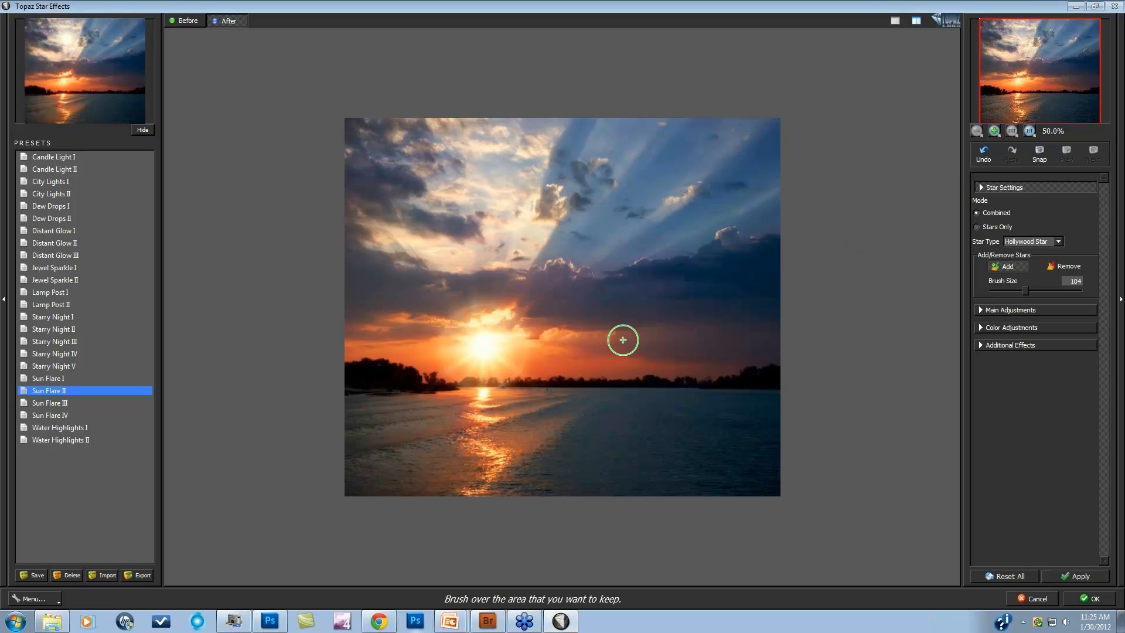
In Stars Only mode, brush over the lower part of the sun's star with the Remove brush at size 41, and return to Combined mode.
{"action": "left_click", "coordinate": [977, 227]}
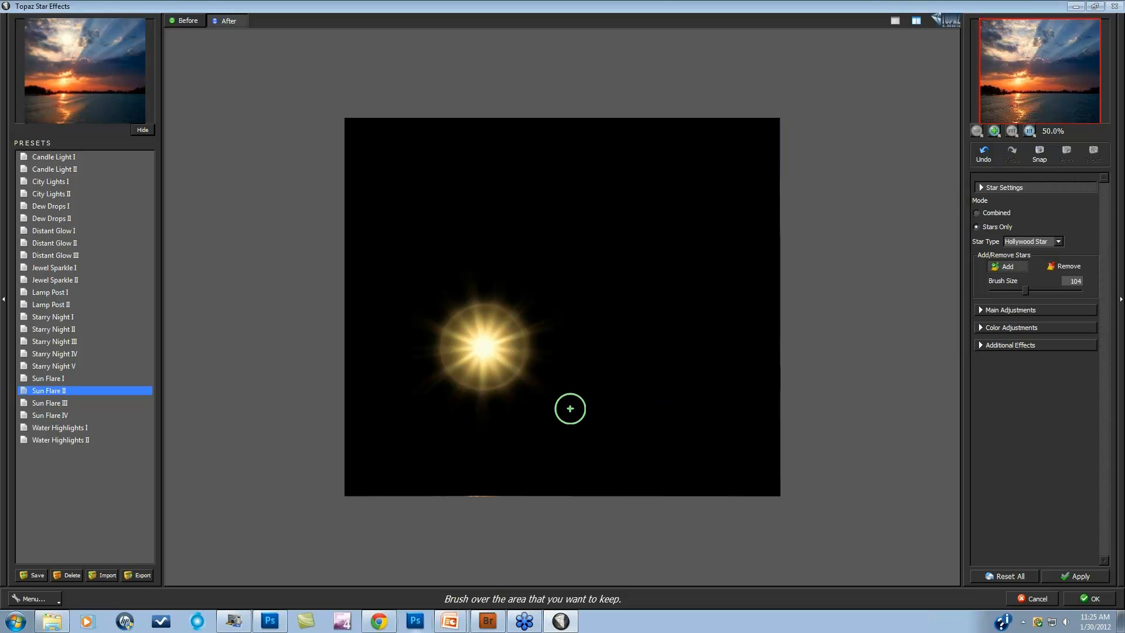
{"action": "left_click", "coordinate": [1030, 130]}
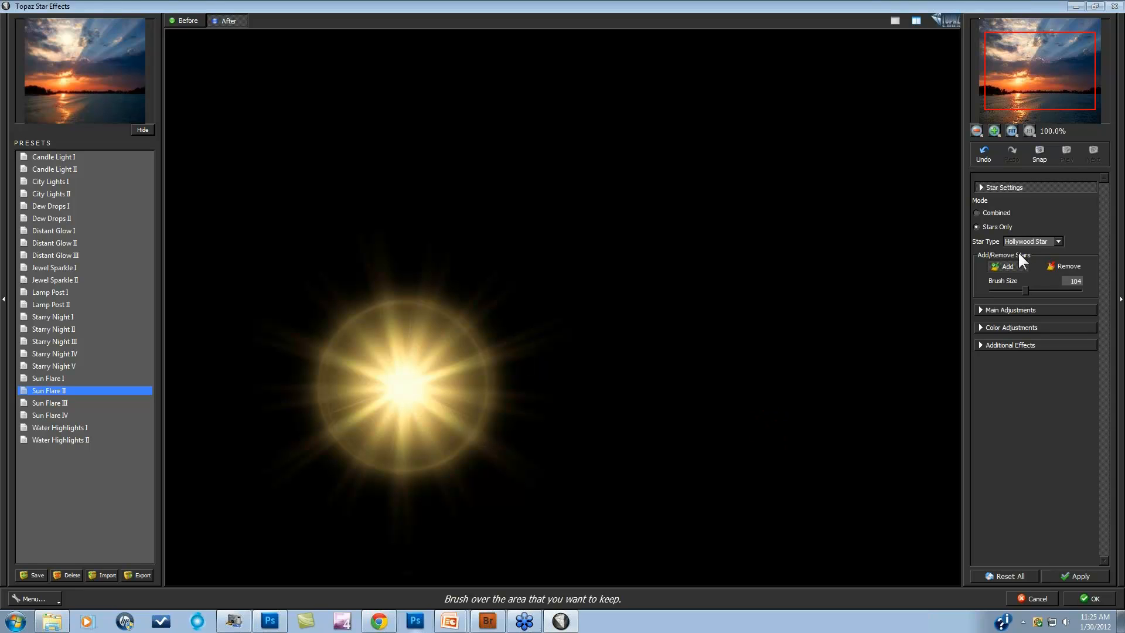
{"action": "left_click", "coordinate": [1057, 265]}
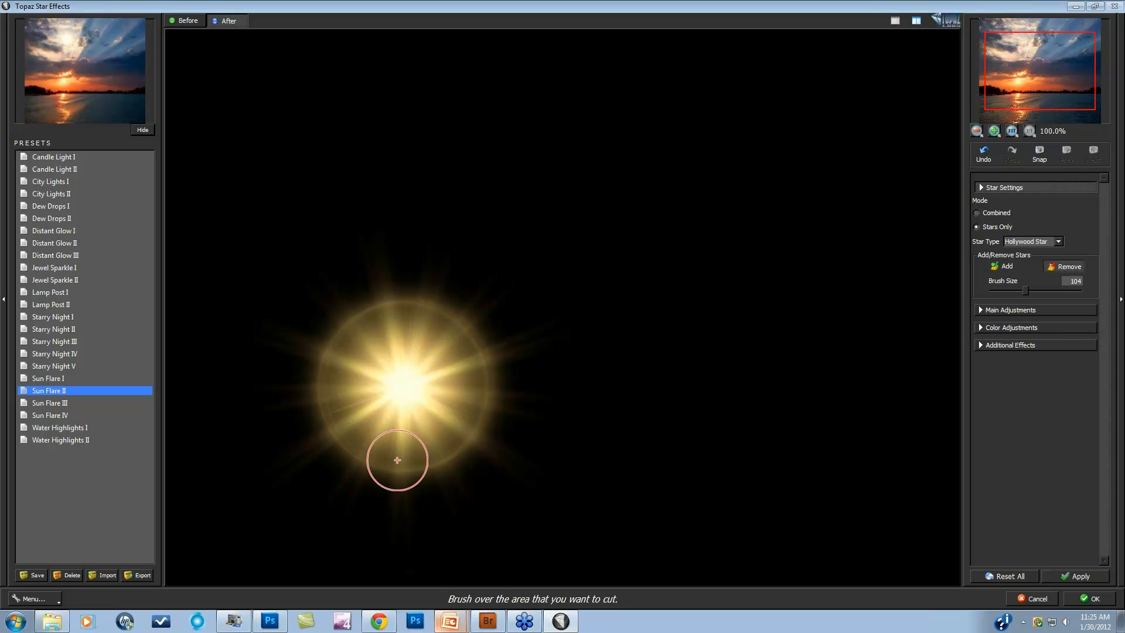
{"action": "left_click_drag", "start_coordinate": [1025, 290], "coordinate": [1004, 289]}
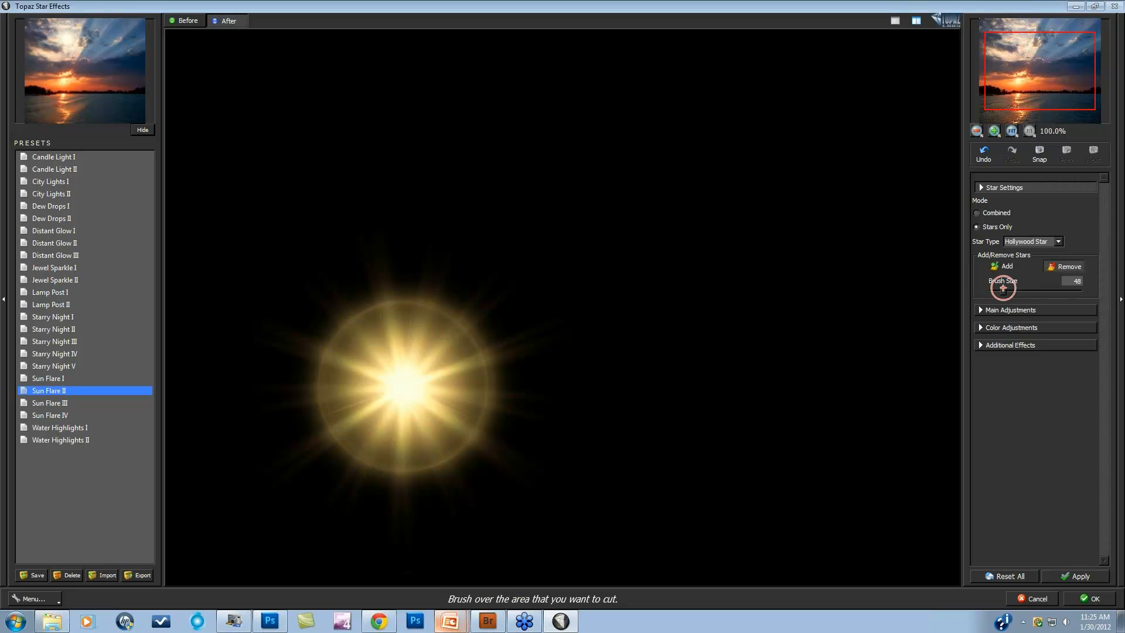
{"action": "left_click_drag", "start_coordinate": [393, 425], "coordinate": [394, 397]}
{"action": "left_click_drag", "start_coordinate": [390, 436], "coordinate": [397, 394]}
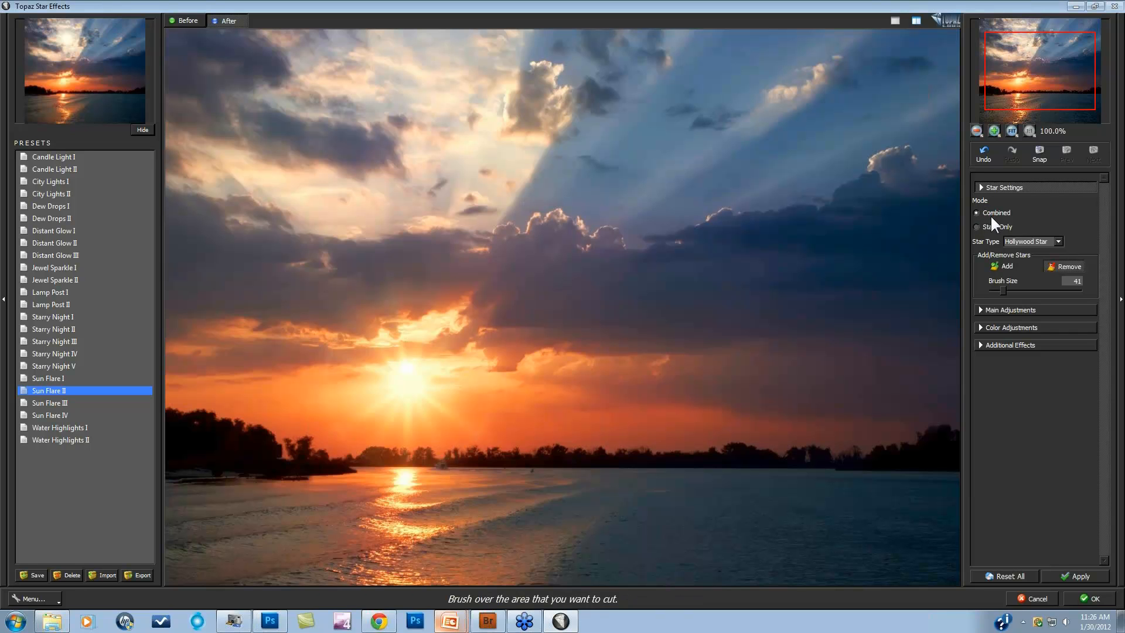
Set the Ring Flare to 0.00 and lower the Secondary Points of the sun's star.
{"action": "left_click_drag", "start_coordinate": [1033, 94], "coordinate": [1004, 110]}
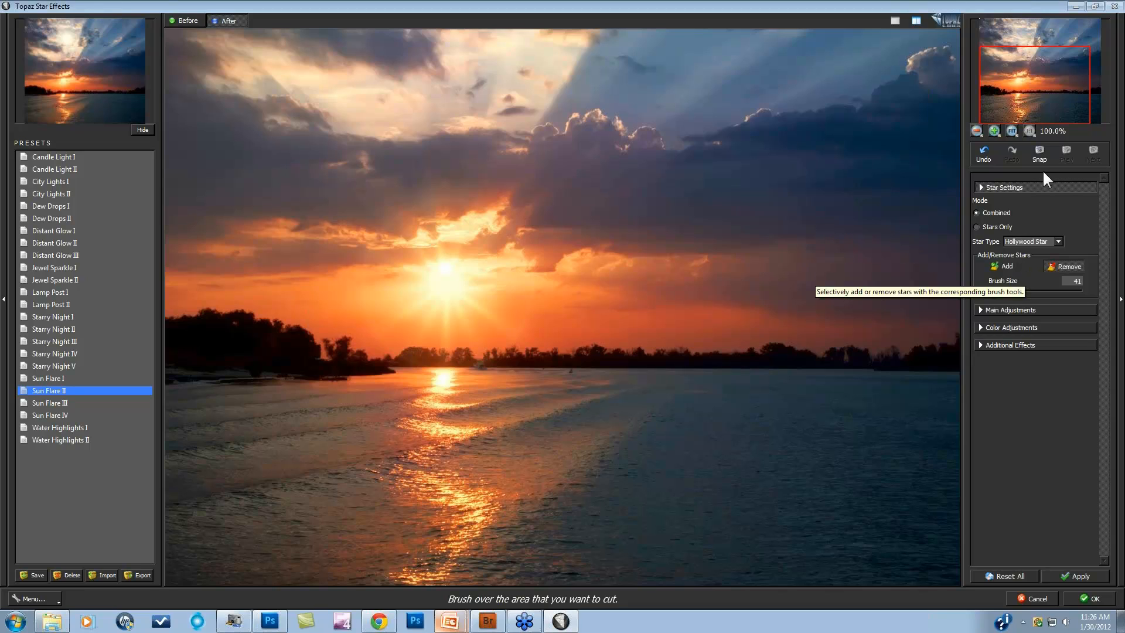
{"action": "left_click", "coordinate": [977, 131]}
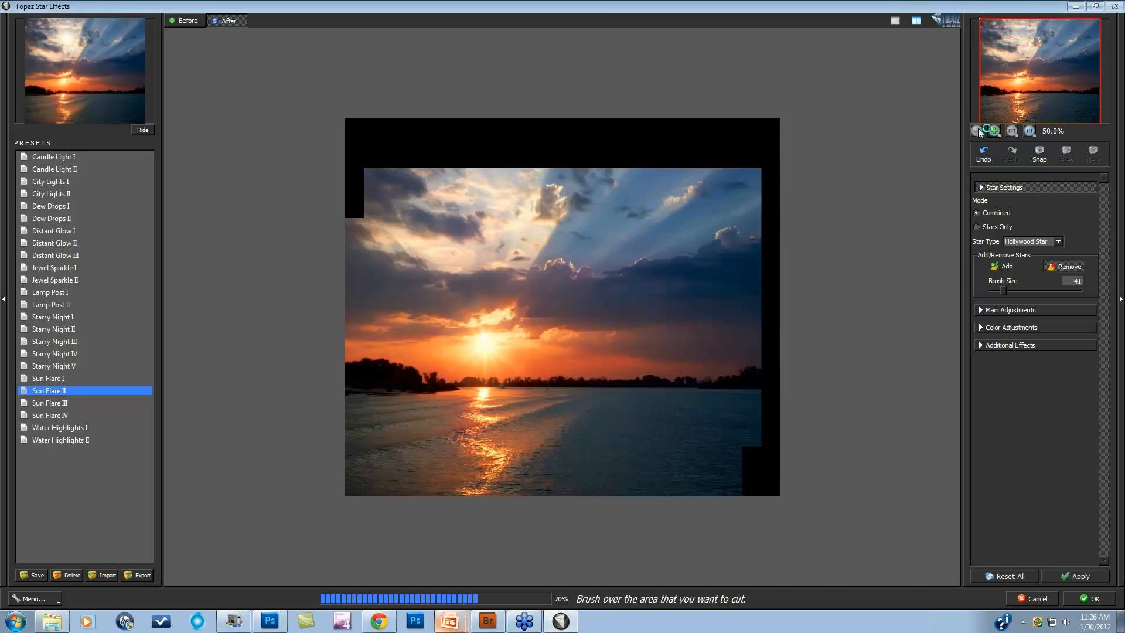
{"action": "left_click", "coordinate": [988, 345]}
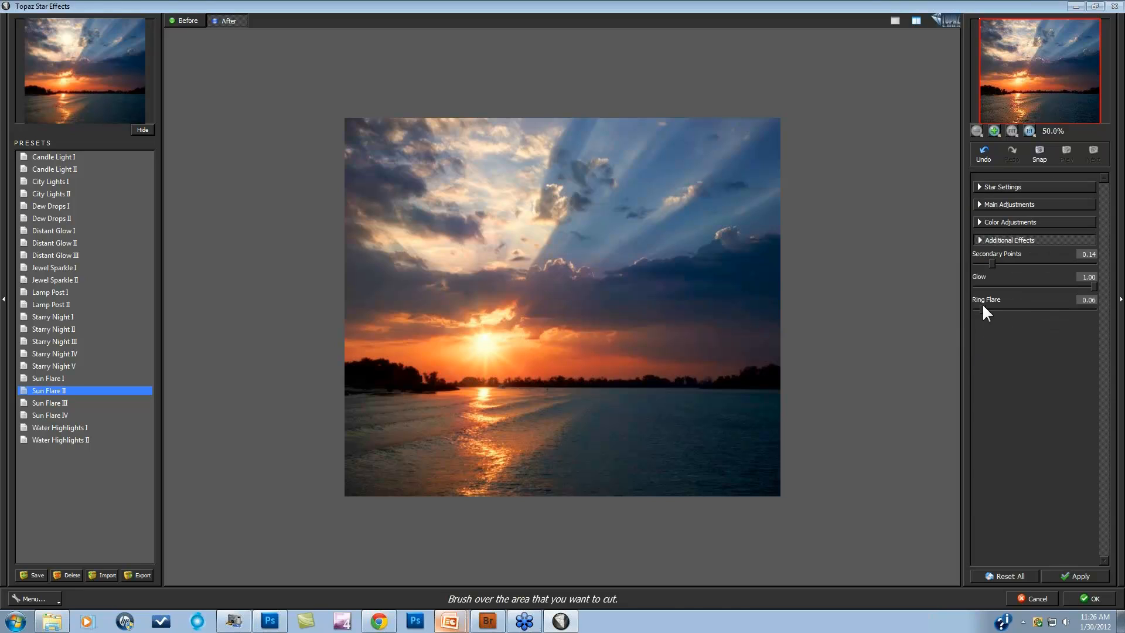
{"action": "left_click_drag", "start_coordinate": [982, 309], "coordinate": [975, 309]}
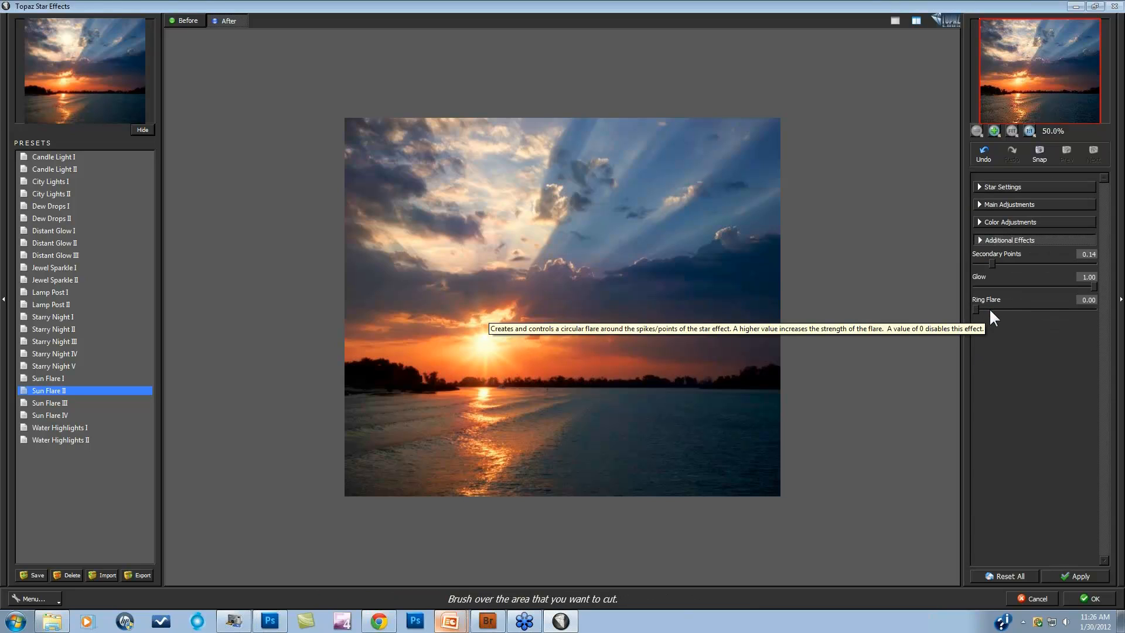
{"action": "left_click_drag", "start_coordinate": [991, 263], "coordinate": [960, 252]}
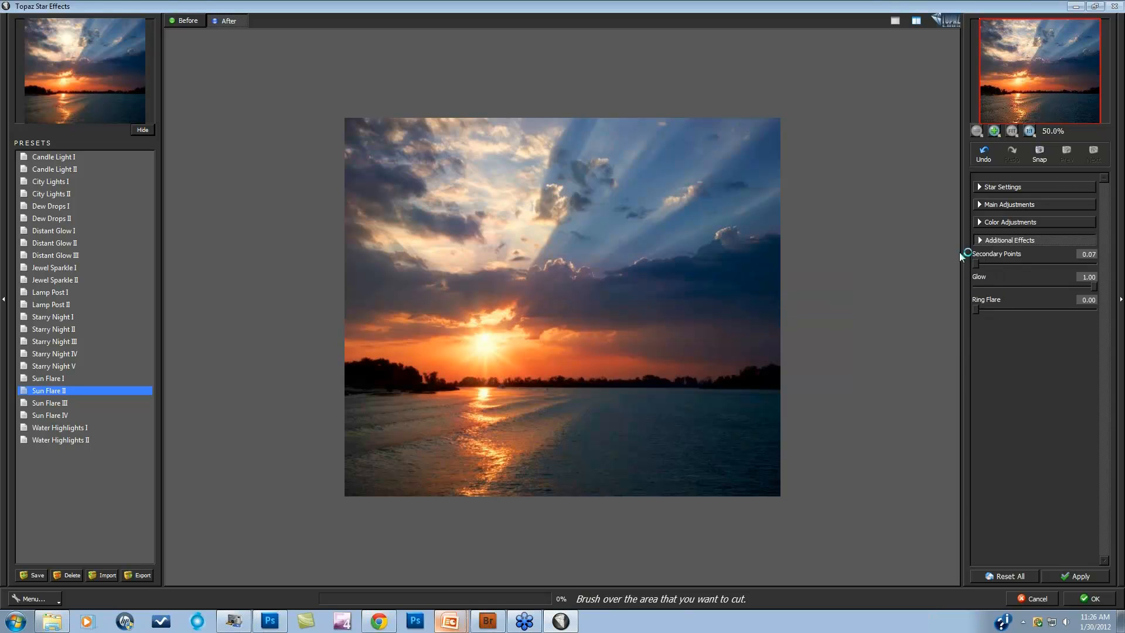
Set the Number of Points of the sun's star to 11.
{"action": "left_click", "coordinate": [980, 204]}
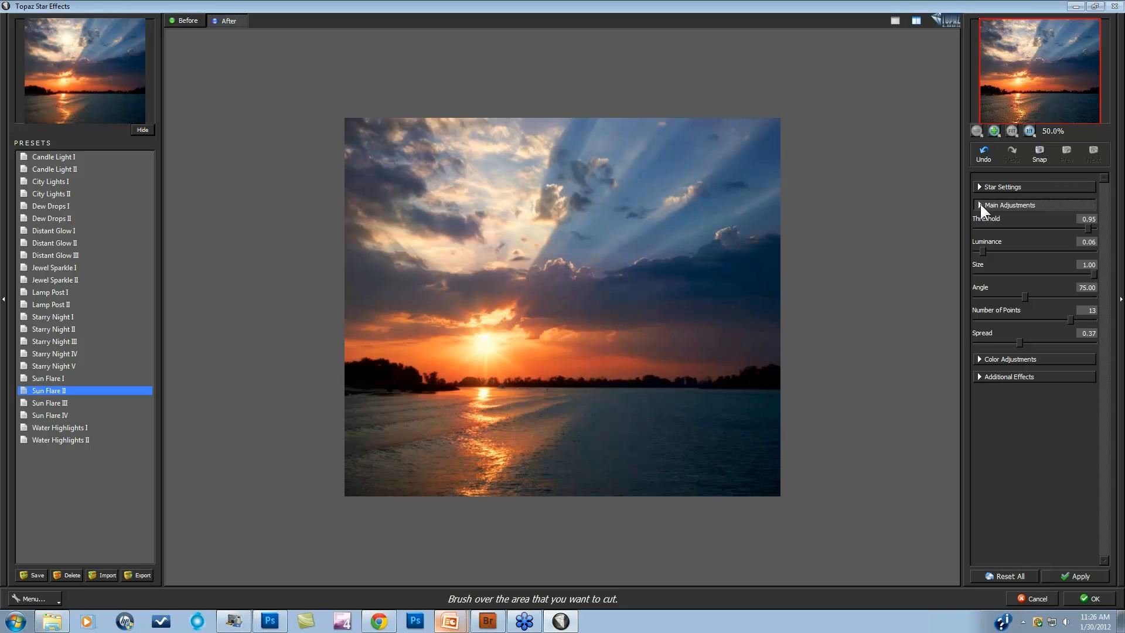
{"action": "left_click", "coordinate": [1064, 318]}
{"action": "left_click", "coordinate": [1056, 315]}
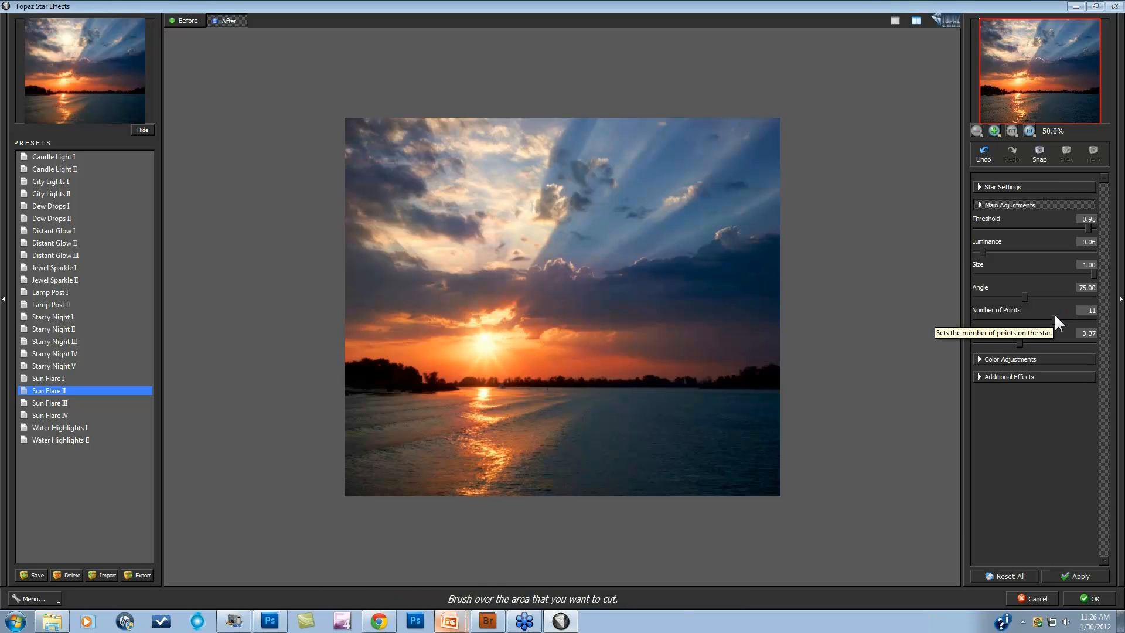
{"action": "left_click", "coordinate": [1056, 315]}
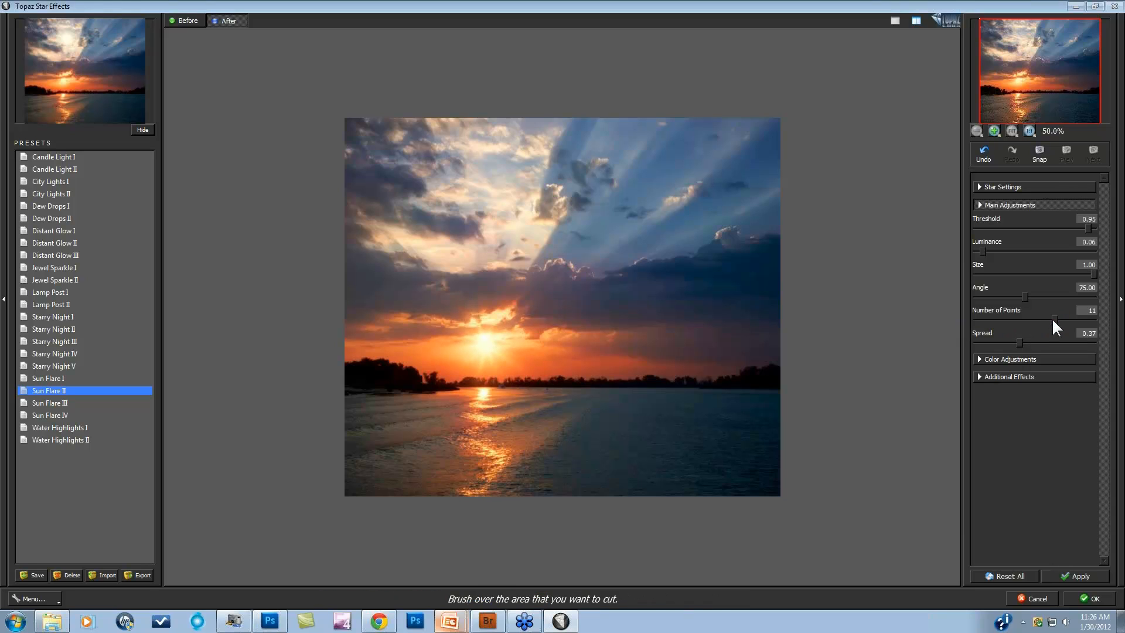
{"action": "left_click", "coordinate": [1049, 318]}
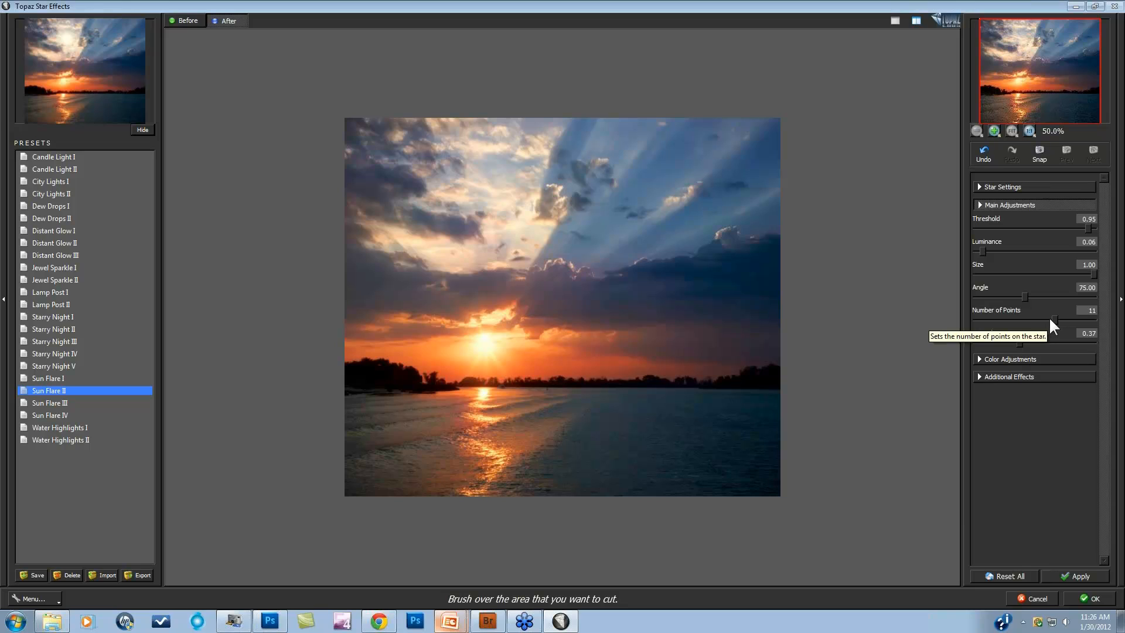
{"action": "left_click", "coordinate": [1046, 318]}
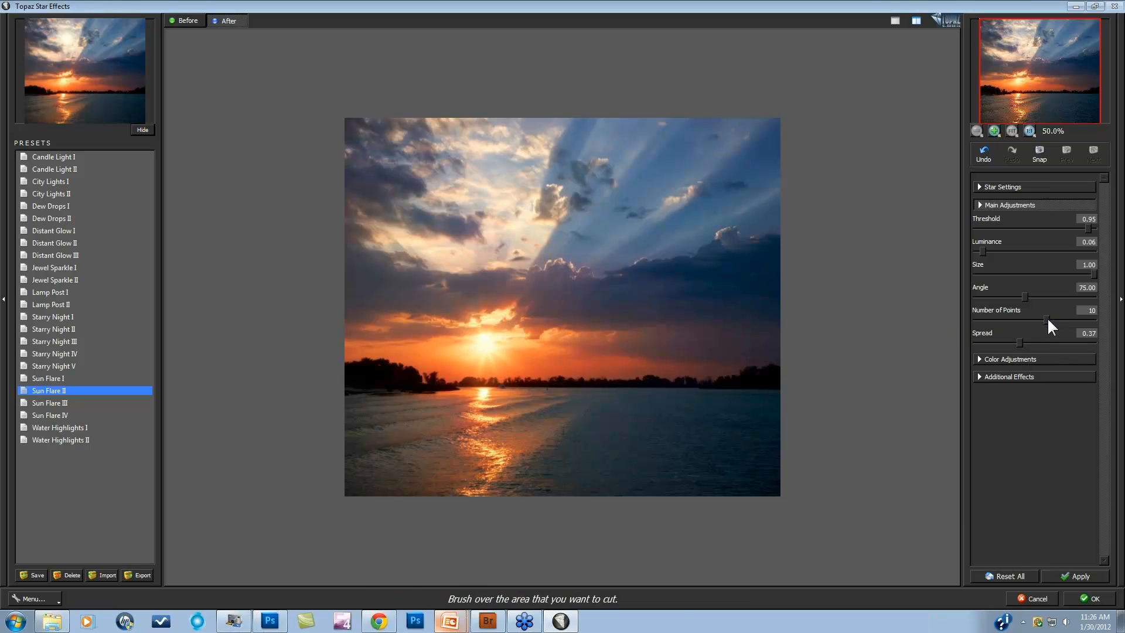
{"action": "left_click_drag", "start_coordinate": [1047, 317], "coordinate": [1055, 318]}
{"action": "left_click", "coordinate": [1053, 318]}
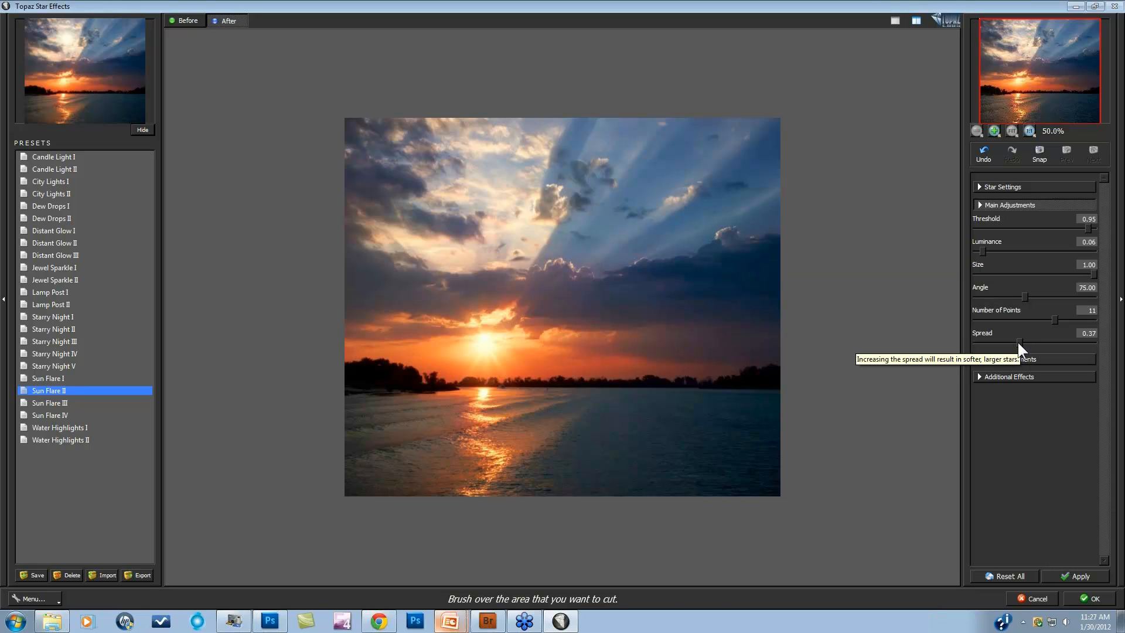
Set the Spread of the sun's star to 0.40 and its Luminance to 0.07.
{"action": "left_click_drag", "start_coordinate": [1019, 342], "coordinate": [1010, 342]}
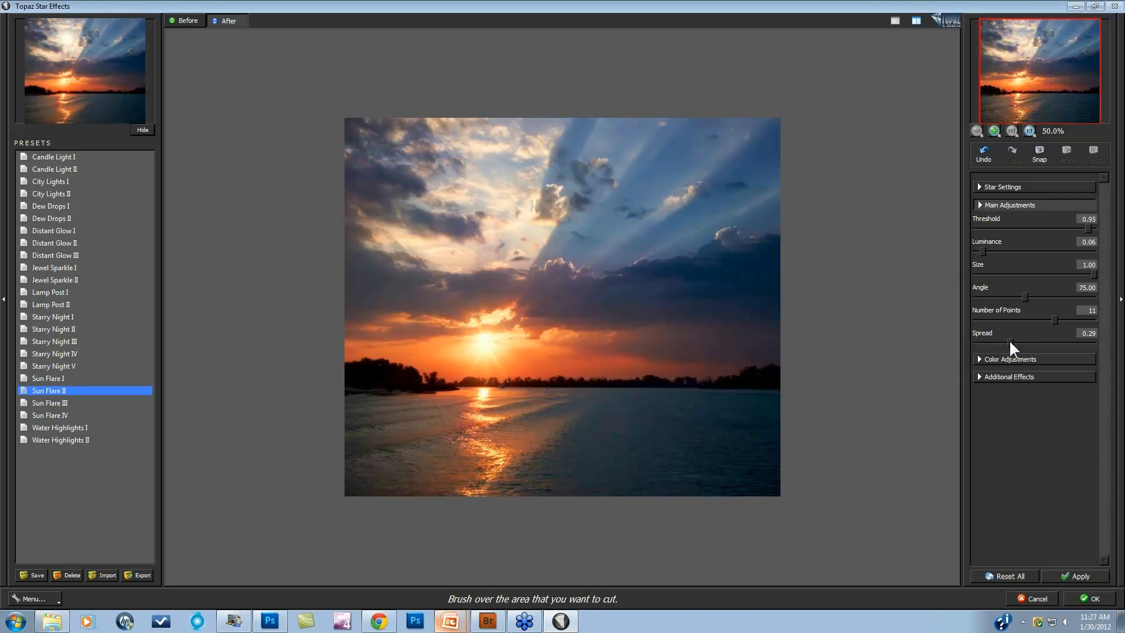
{"action": "mouse_move", "coordinate": [1020, 343]}
{"action": "left_mouse_down"}
{"action": "mouse_move", "coordinate": [1038, 345]}
{"action": "mouse_move", "coordinate": [1023, 343]}
{"action": "left_mouse_up"}
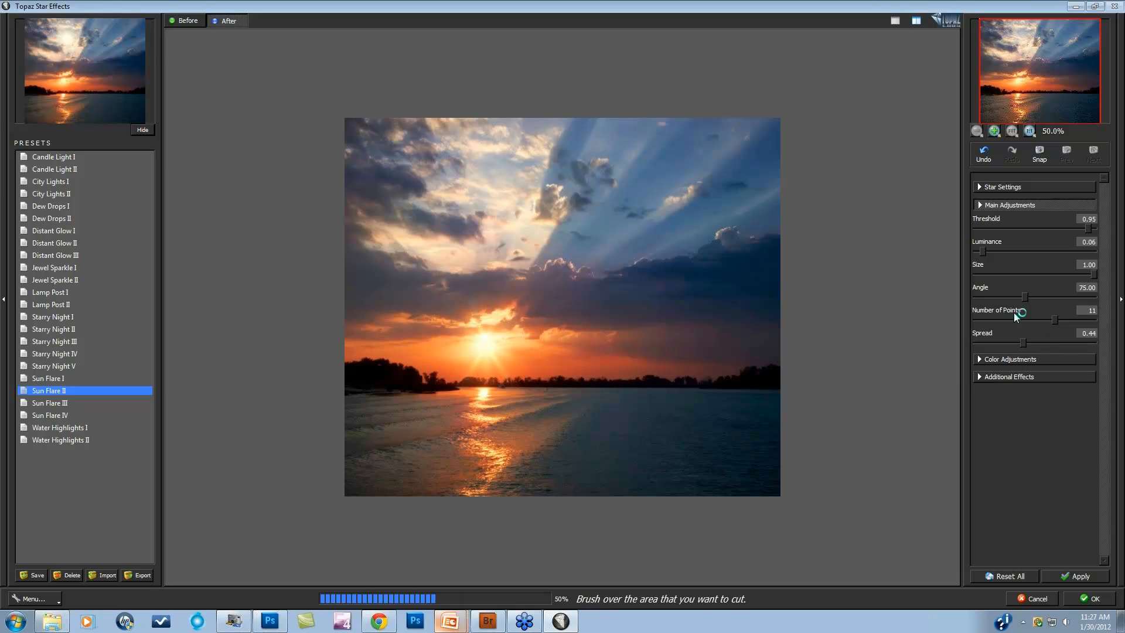
{"action": "left_click", "coordinate": [981, 247]}
{"action": "left_click", "coordinate": [986, 248]}
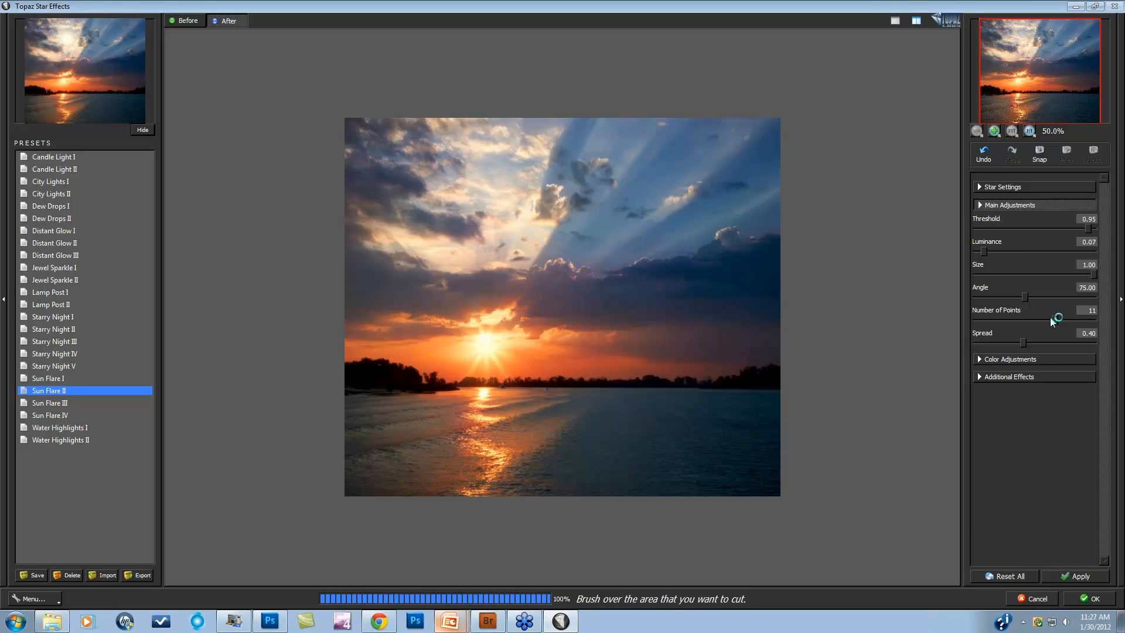
Raise the Saturation of the sun's star and apply the effect to the photo.
{"action": "left_click", "coordinate": [981, 360]}
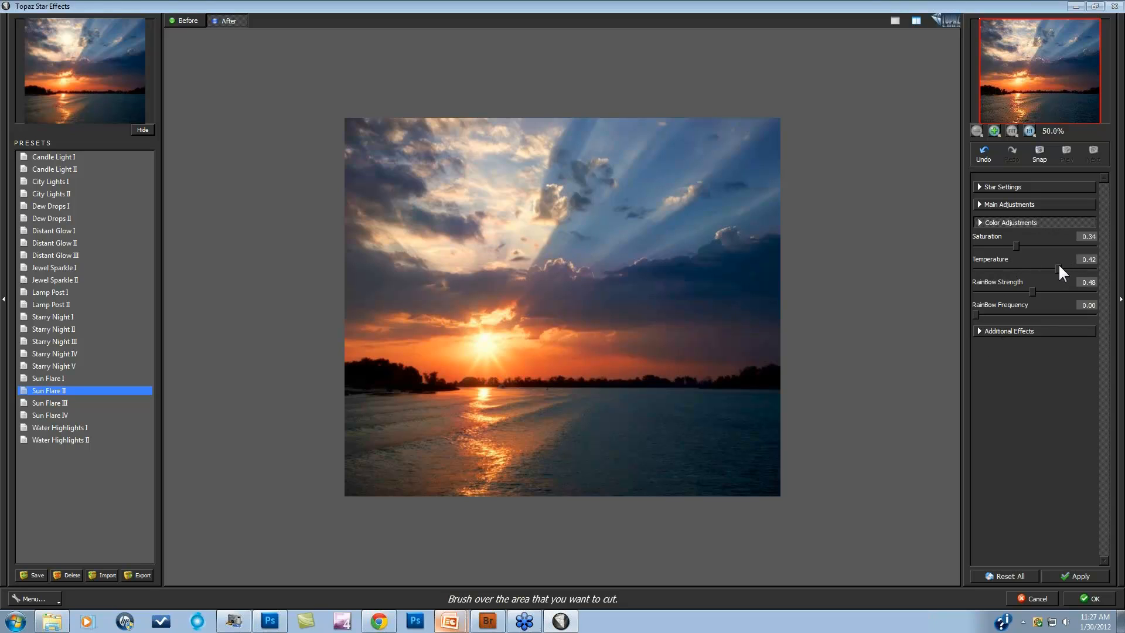
{"action": "left_click", "coordinate": [1028, 247]}
{"action": "left_click_drag", "start_coordinate": [1028, 244], "coordinate": [1045, 247]}
{"action": "left_click", "coordinate": [1077, 575]}
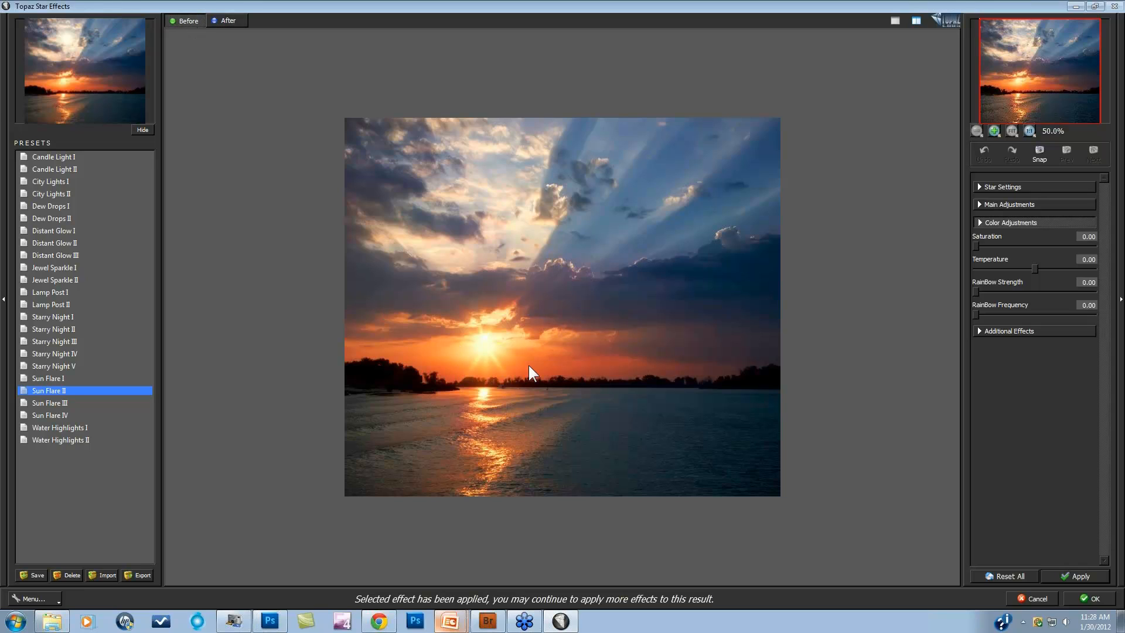
{"action": "left_click", "coordinate": [234, 19]}
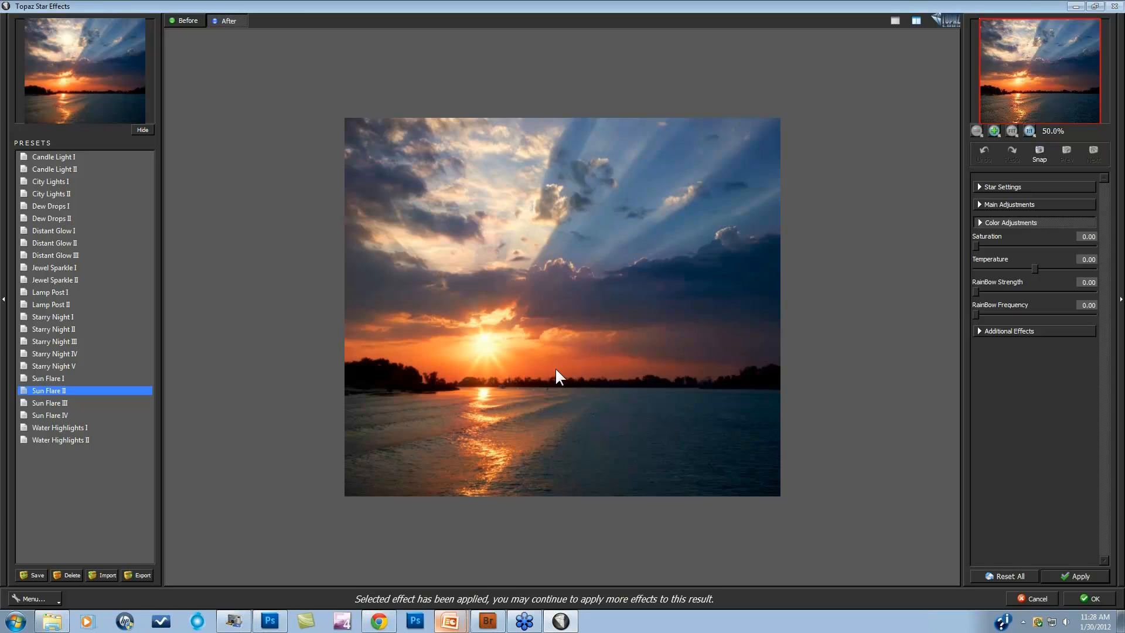
Start another effect on the applied result by setting the Glow to 1.00.
{"action": "left_click", "coordinate": [1030, 131]}
{"action": "left_click_drag", "start_coordinate": [1042, 96], "coordinate": [1041, 110]}
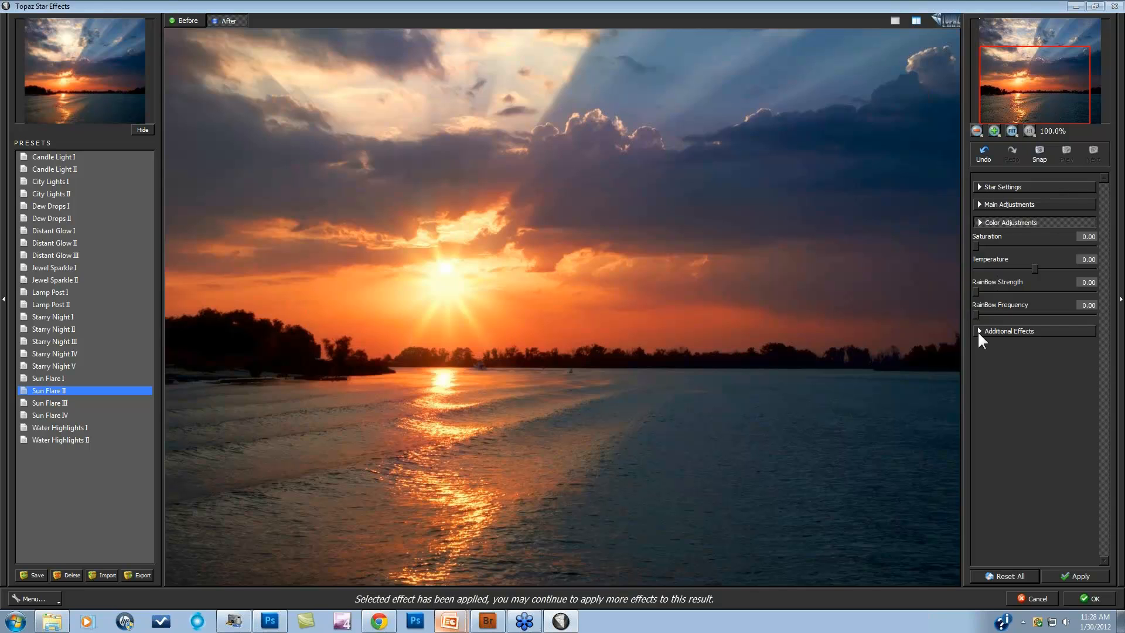
{"action": "left_click", "coordinate": [982, 203]}
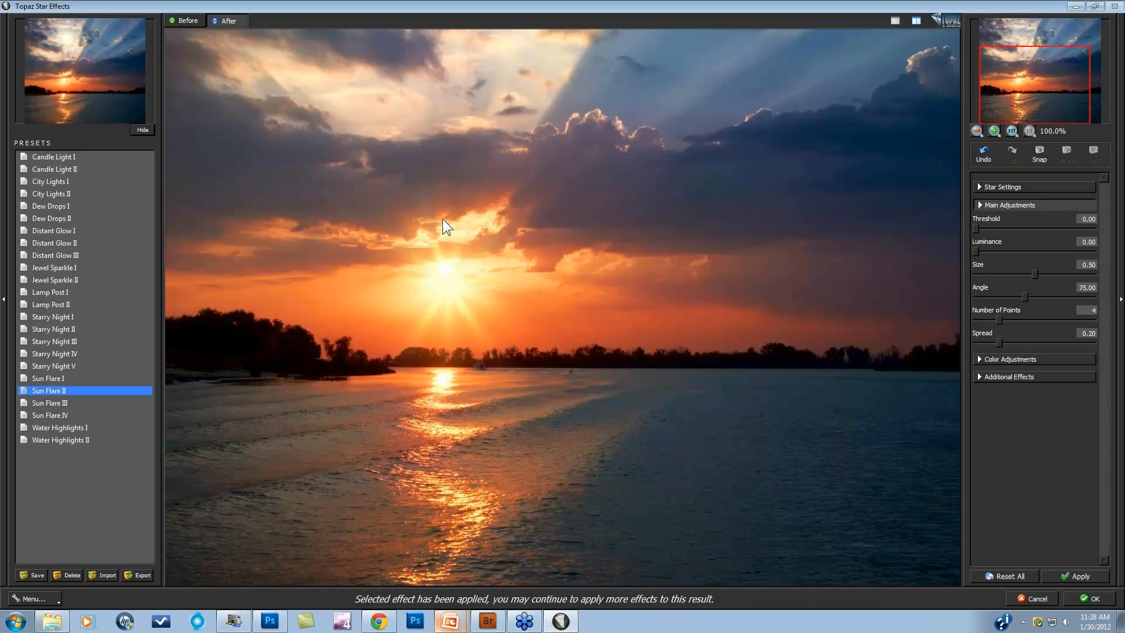
{"action": "left_click", "coordinate": [980, 377]}
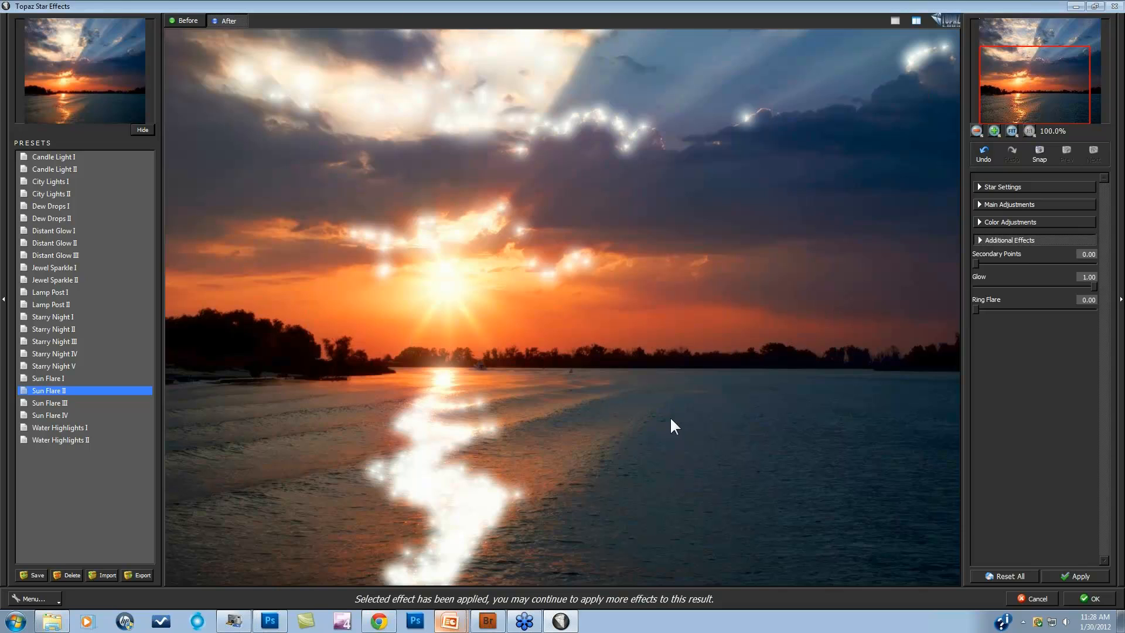
Warm the glowing highlights by setting Saturation to 0.84 and Temperature to 0.43.
{"action": "left_click", "coordinate": [980, 223]}
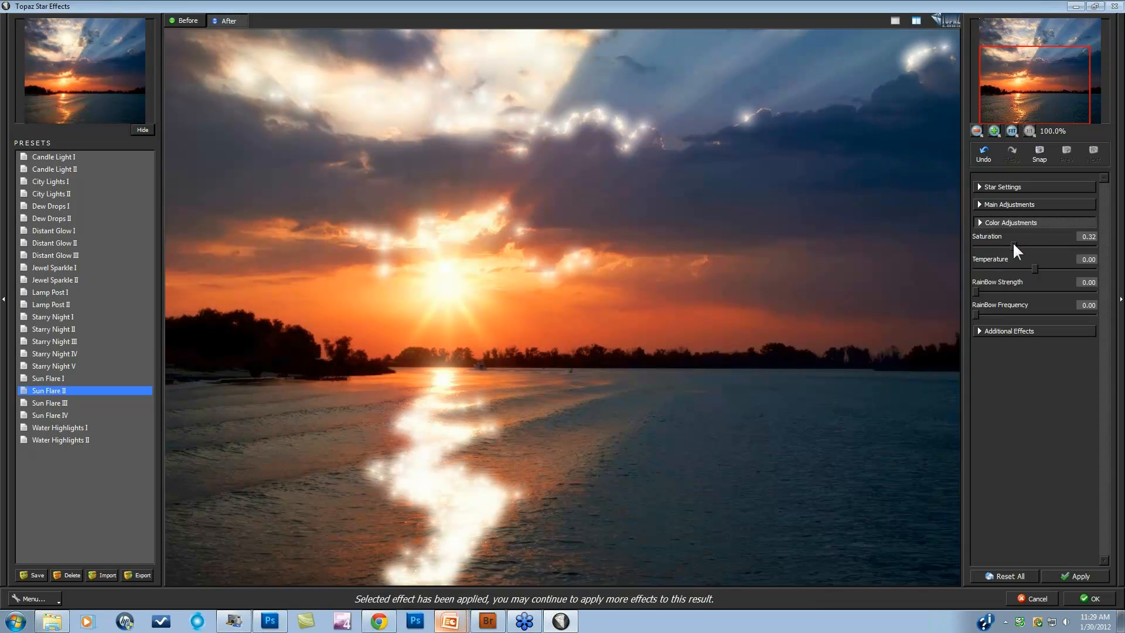
{"action": "left_click", "coordinate": [1061, 246]}
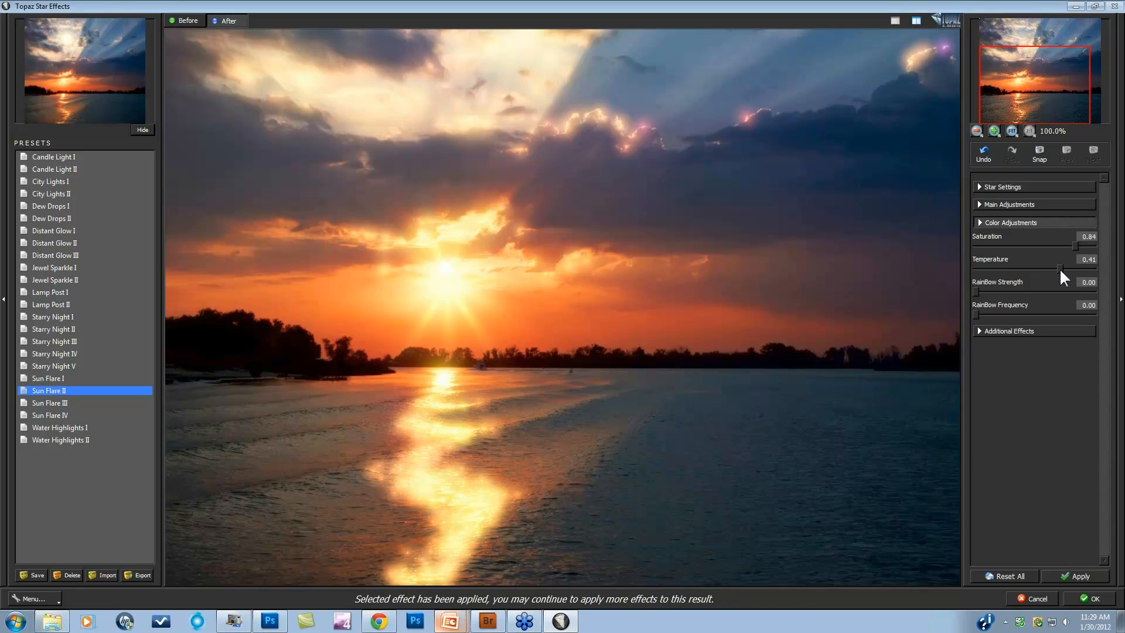
{"action": "left_click", "coordinate": [1059, 268]}
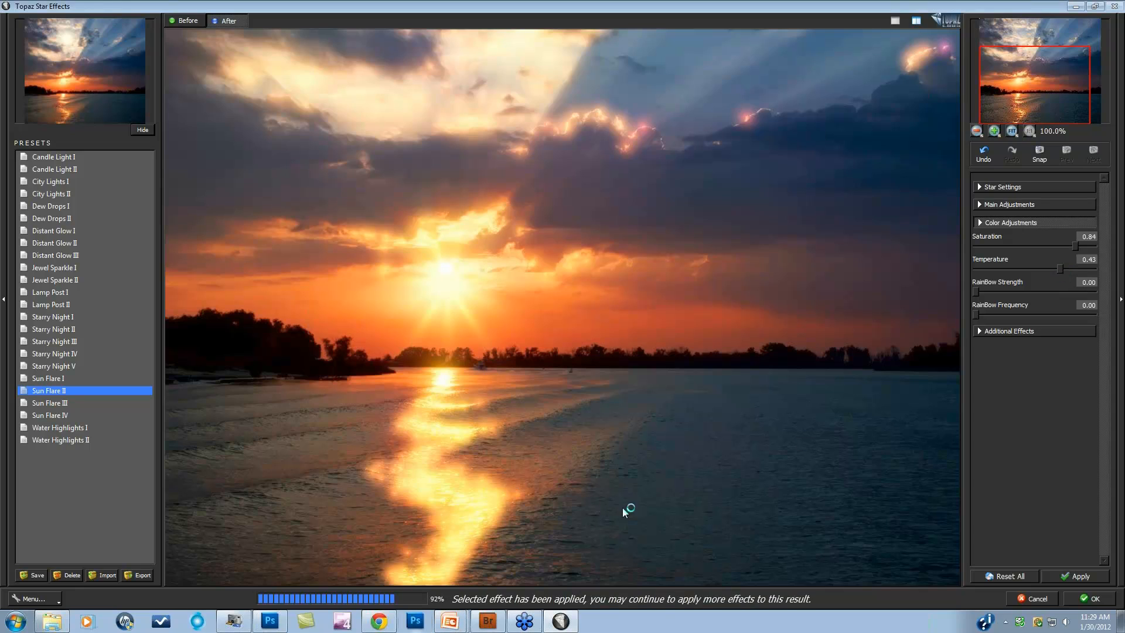
Try different sizes for the glow on the highlights and set the Size to 0.19.
{"action": "left_click", "coordinate": [980, 204]}
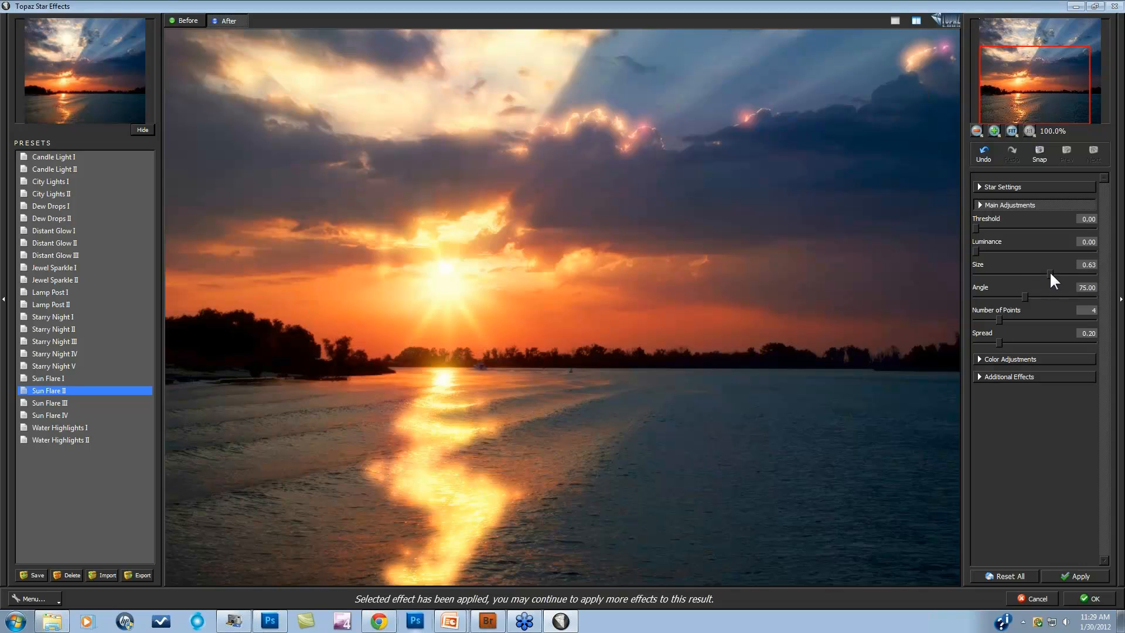
{"action": "left_click_drag", "start_coordinate": [1050, 273], "coordinate": [1083, 274]}
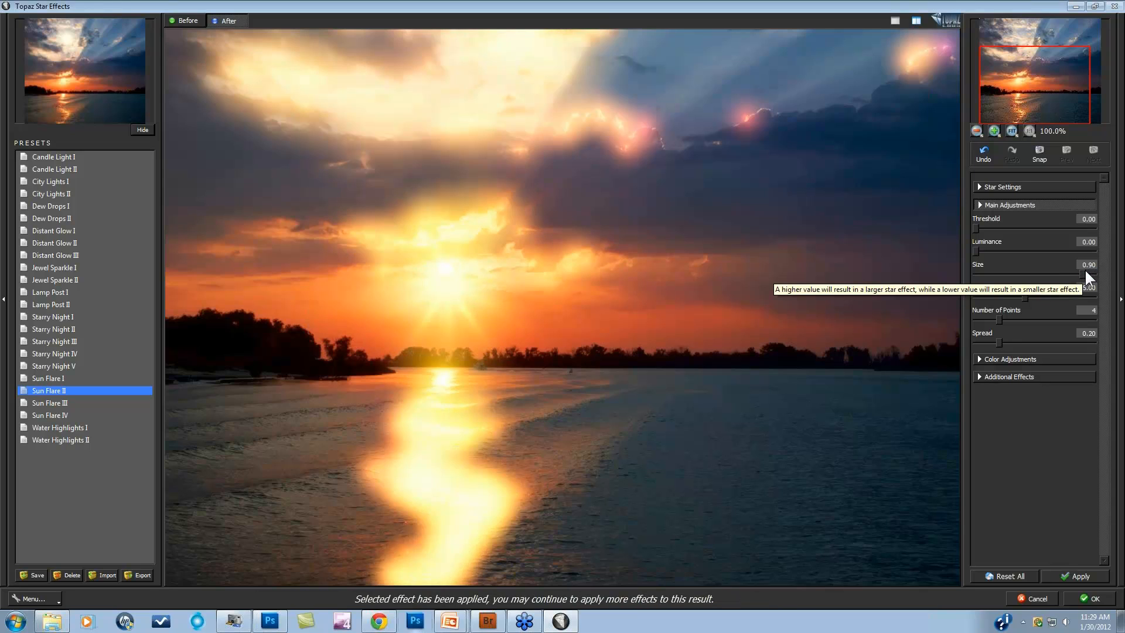
{"action": "left_click_drag", "start_coordinate": [1085, 272], "coordinate": [989, 273]}
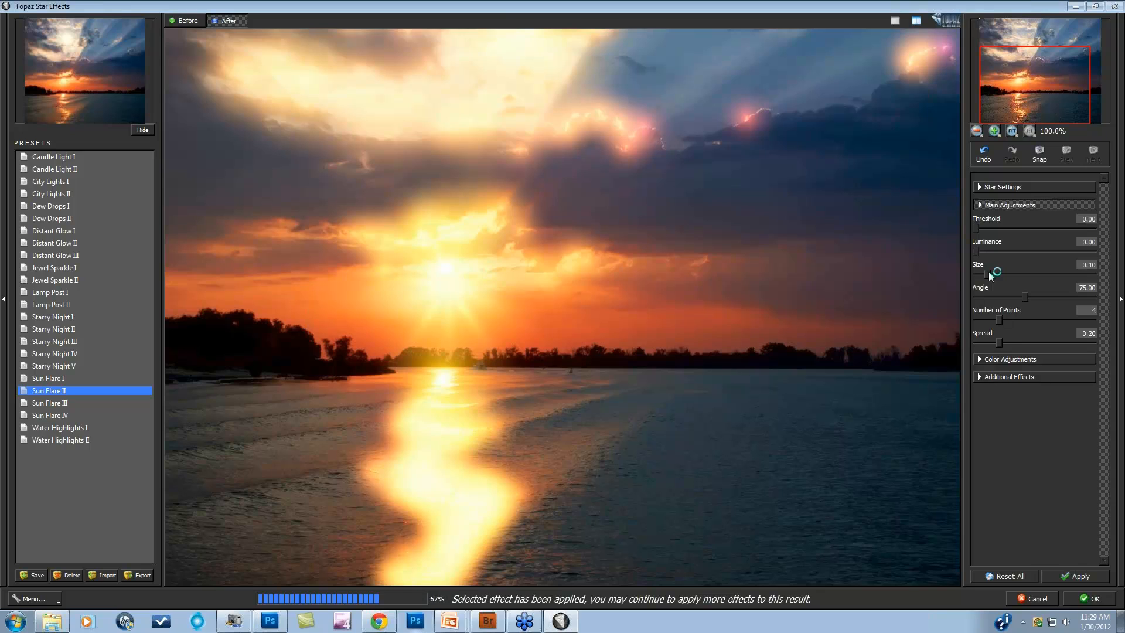
{"action": "left_click_drag", "start_coordinate": [989, 270], "coordinate": [987, 272]}
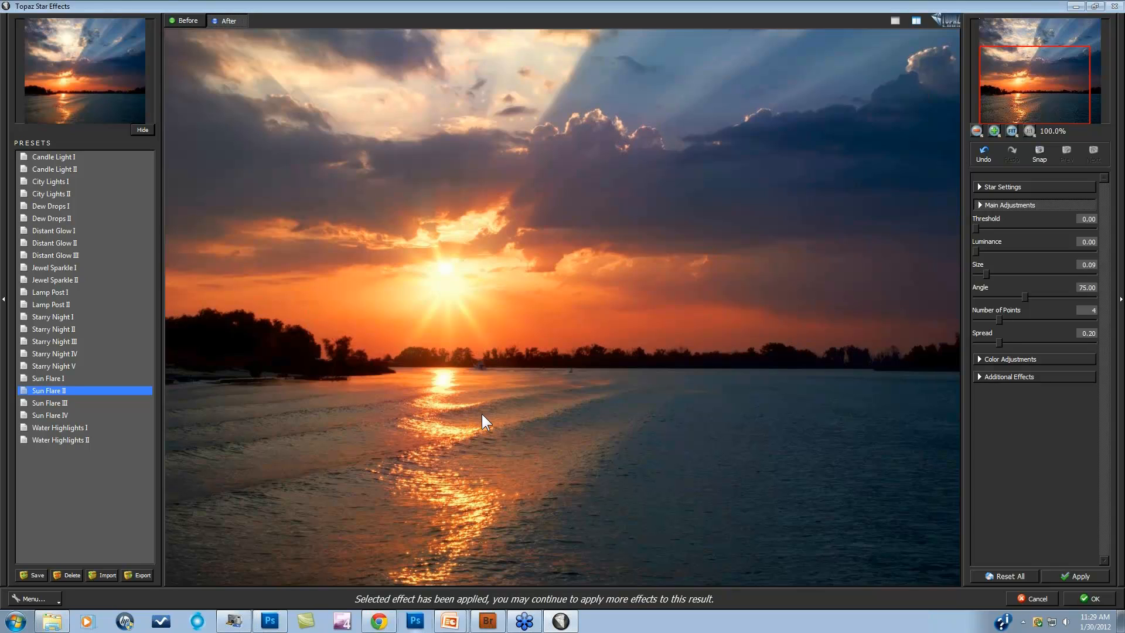
{"action": "left_click", "coordinate": [998, 273]}
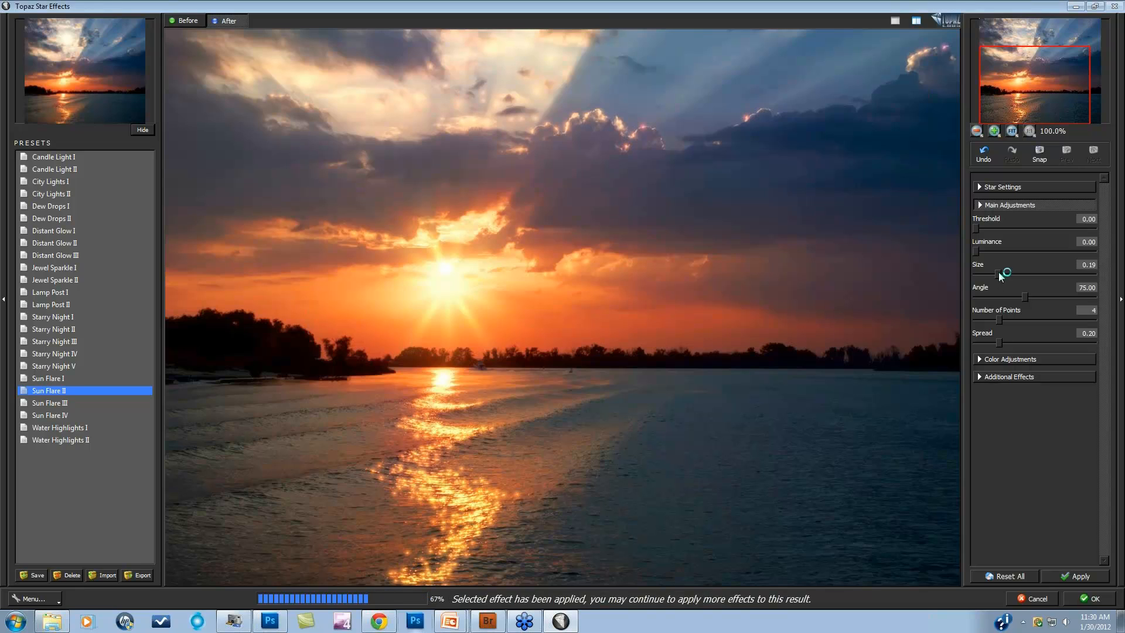
{"action": "left_click", "coordinate": [488, 447]}
{"action": "left_click", "coordinate": [488, 446]}
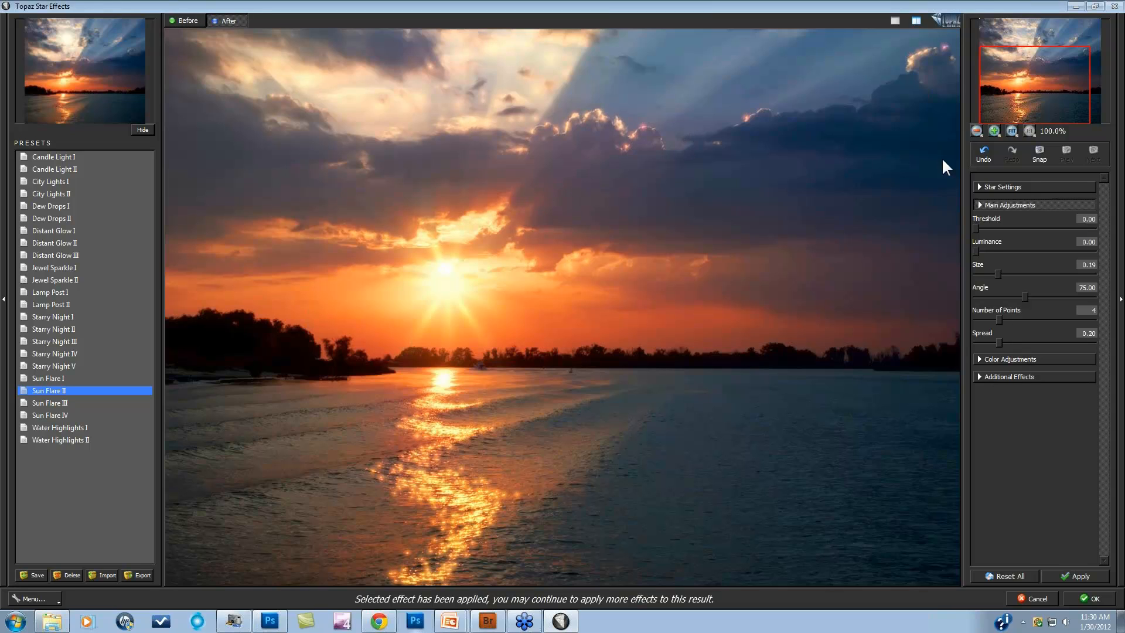
Brush the glow off the sky, clouds and sun area with the Remove brush at size 255, and apply the effect.
{"action": "left_click", "coordinate": [977, 131]}
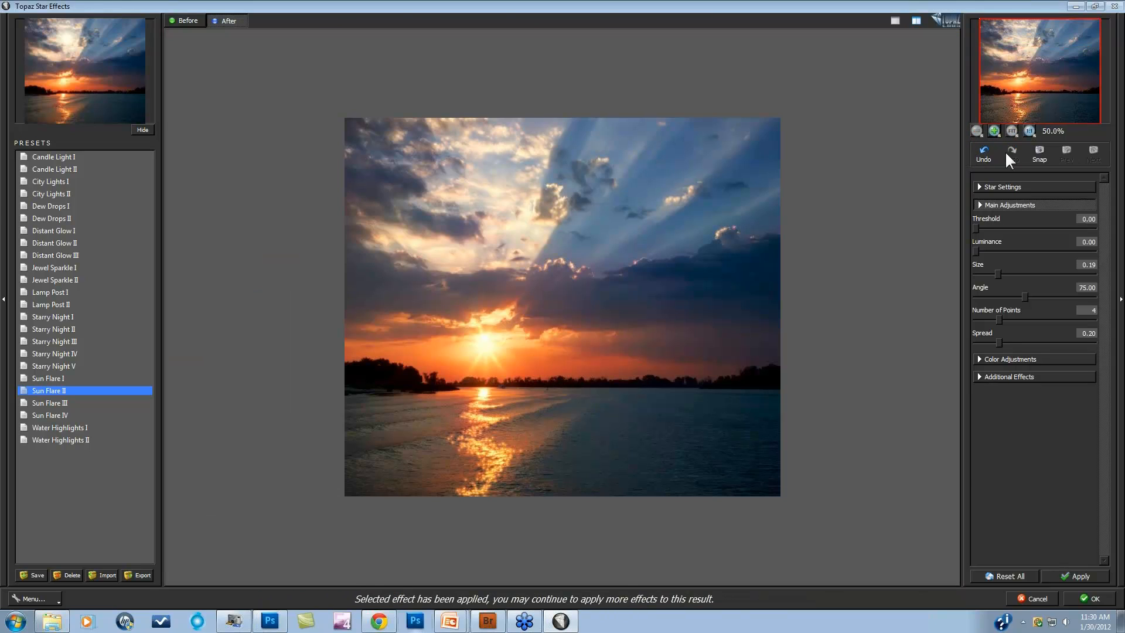
{"action": "left_click", "coordinate": [980, 186]}
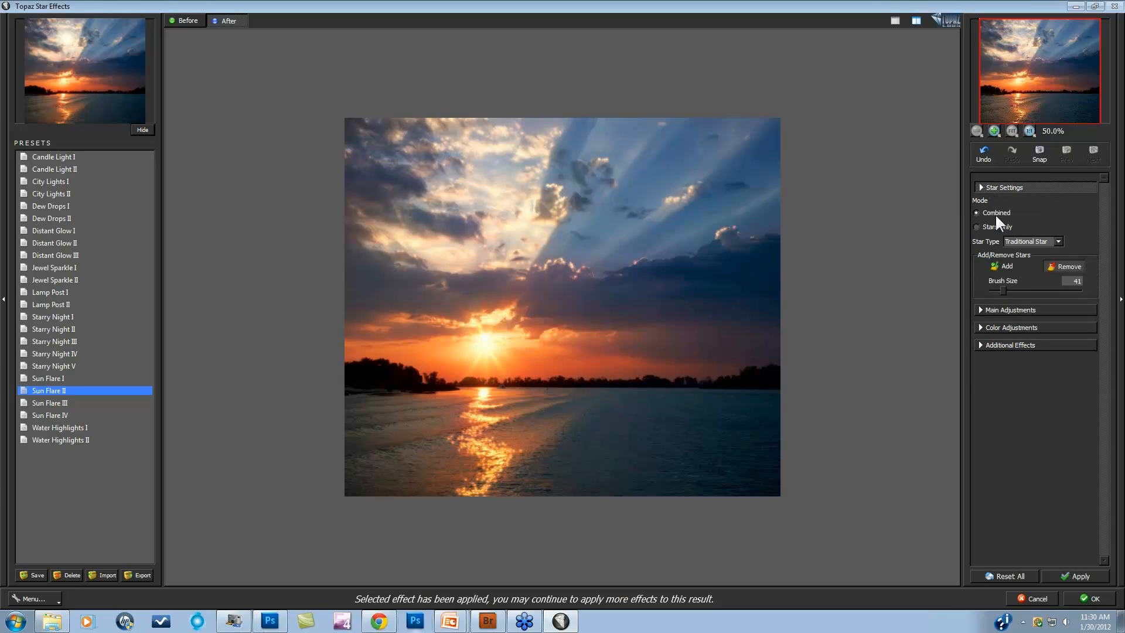
{"action": "left_click", "coordinate": [1067, 266]}
{"action": "left_click_drag", "start_coordinate": [1002, 290], "coordinate": [1072, 287]}
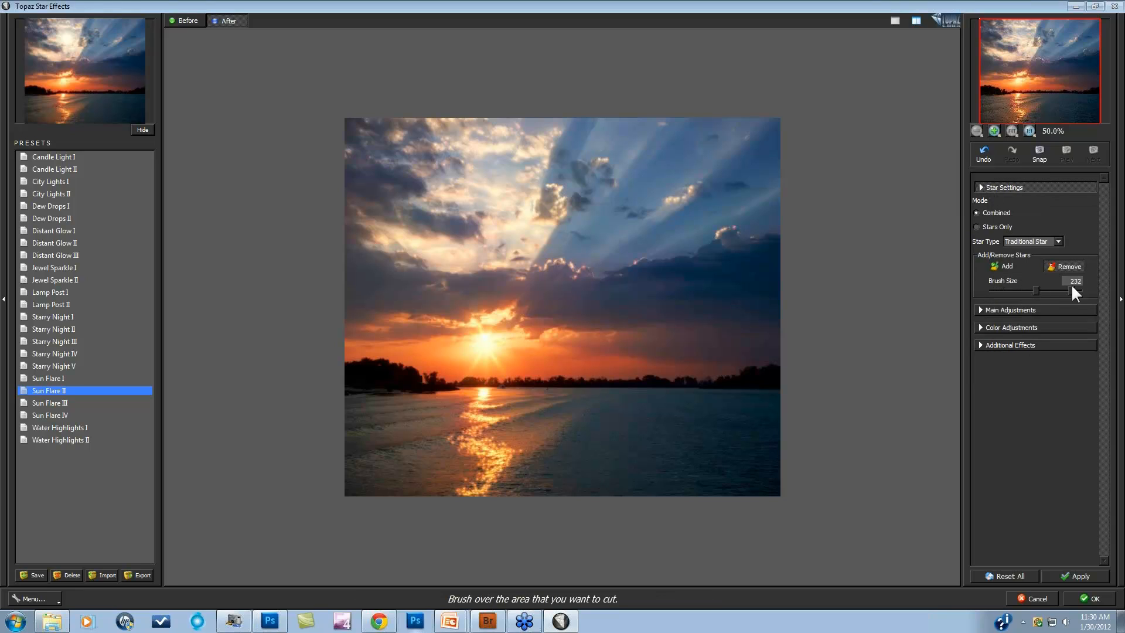
{"action": "mouse_move", "coordinate": [529, 229]}
{"action": "left_mouse_down"}
{"action": "mouse_move", "coordinate": [364, 126]}
{"action": "mouse_move", "coordinate": [427, 143]}
{"action": "mouse_move", "coordinate": [746, 143]}
{"action": "mouse_move", "coordinate": [772, 185]}
{"action": "left_mouse_up"}
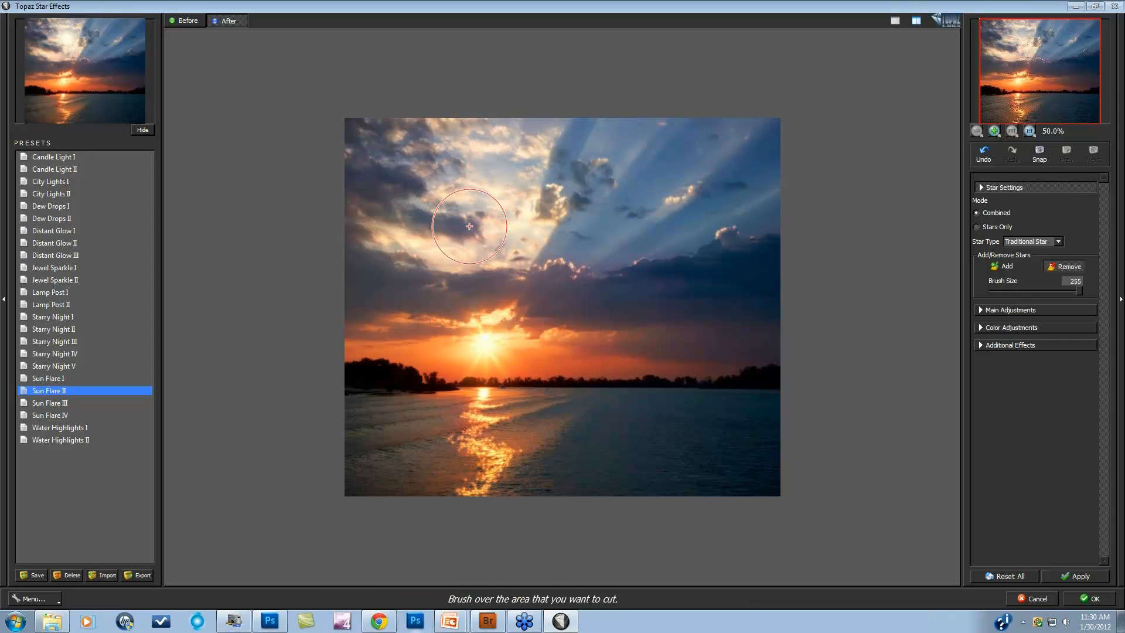
{"action": "mouse_move", "coordinate": [546, 258]}
{"action": "left_mouse_down"}
{"action": "mouse_move", "coordinate": [432, 276]}
{"action": "mouse_move", "coordinate": [723, 231]}
{"action": "mouse_move", "coordinate": [793, 244]}
{"action": "left_mouse_up"}
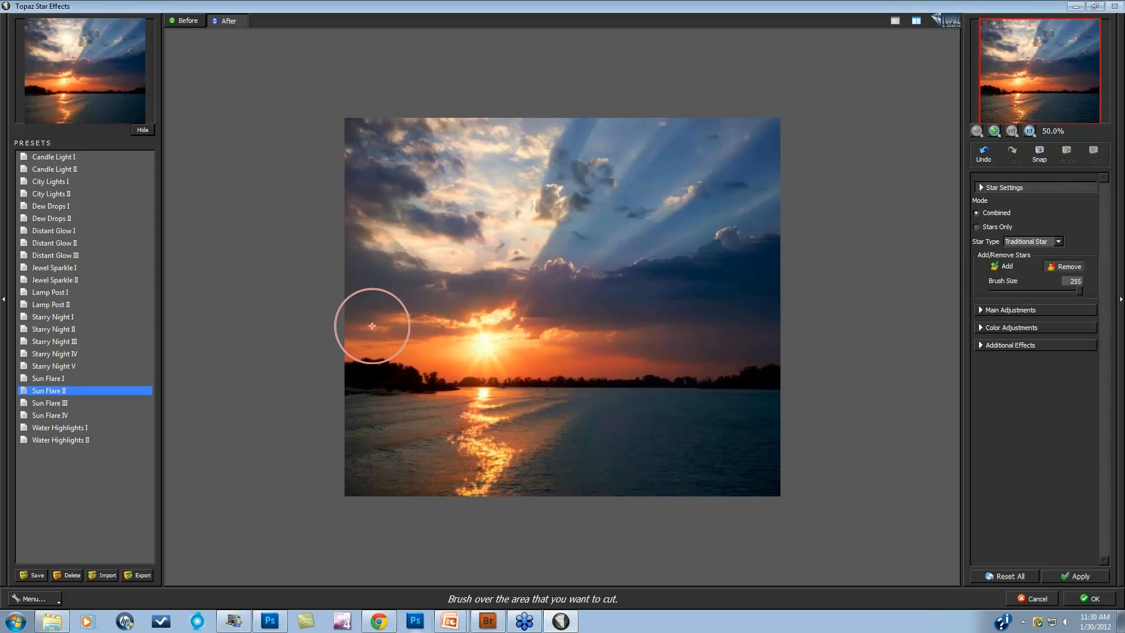
{"action": "mouse_move", "coordinate": [452, 320]}
{"action": "left_mouse_down"}
{"action": "mouse_move", "coordinate": [360, 319]}
{"action": "mouse_move", "coordinate": [761, 319]}
{"action": "left_mouse_up"}
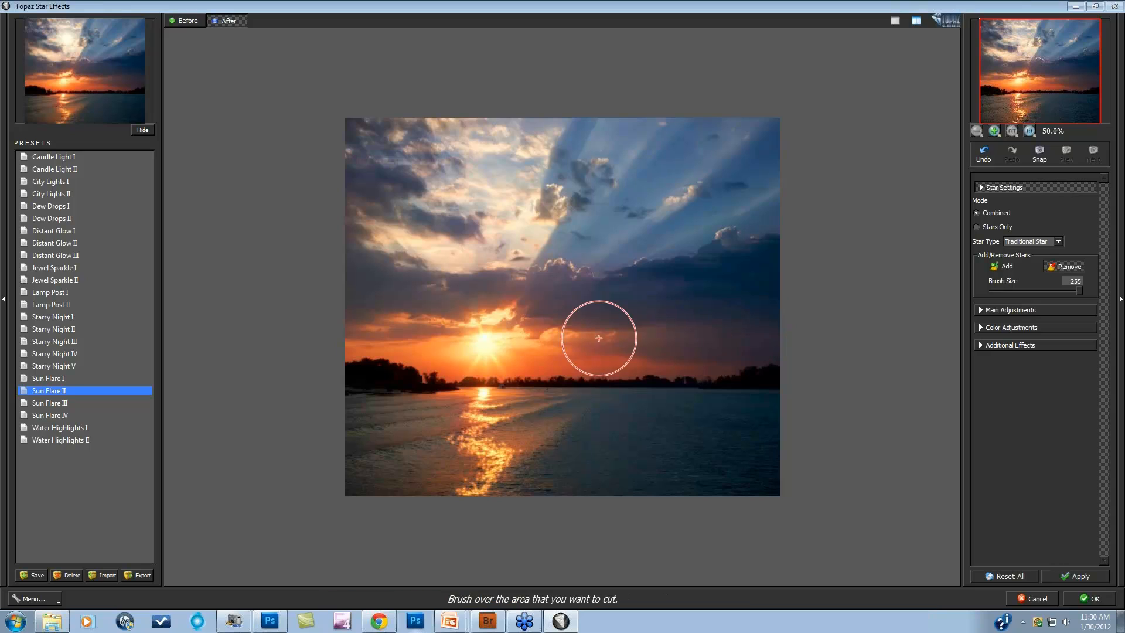
{"action": "left_click_drag", "start_coordinate": [409, 201], "coordinate": [520, 125]}
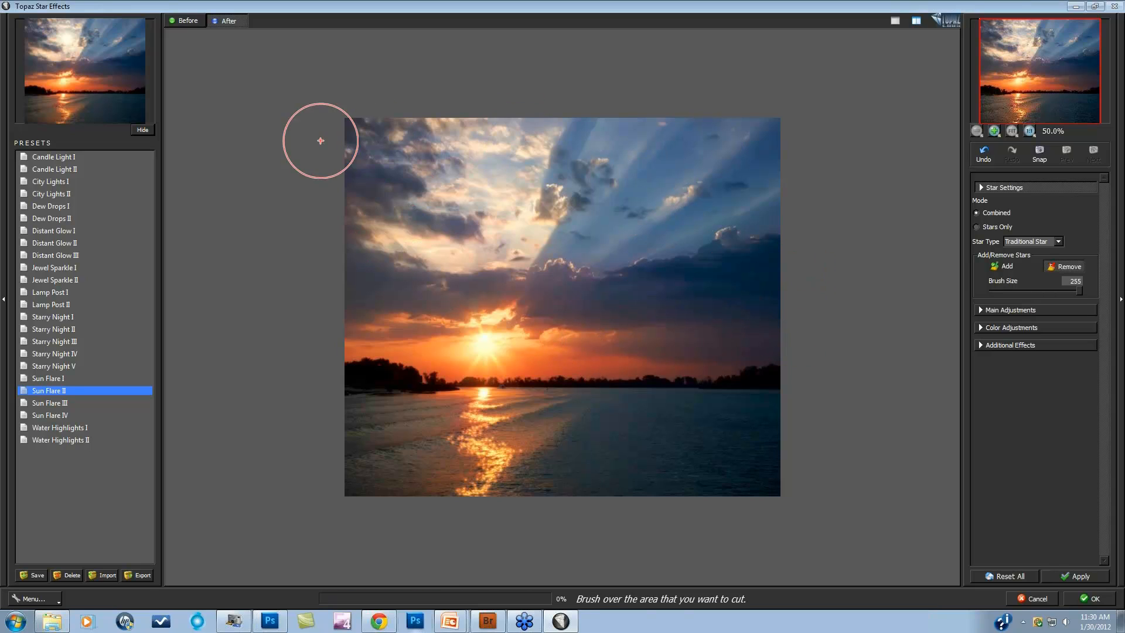
{"action": "left_click", "coordinate": [1010, 310]}
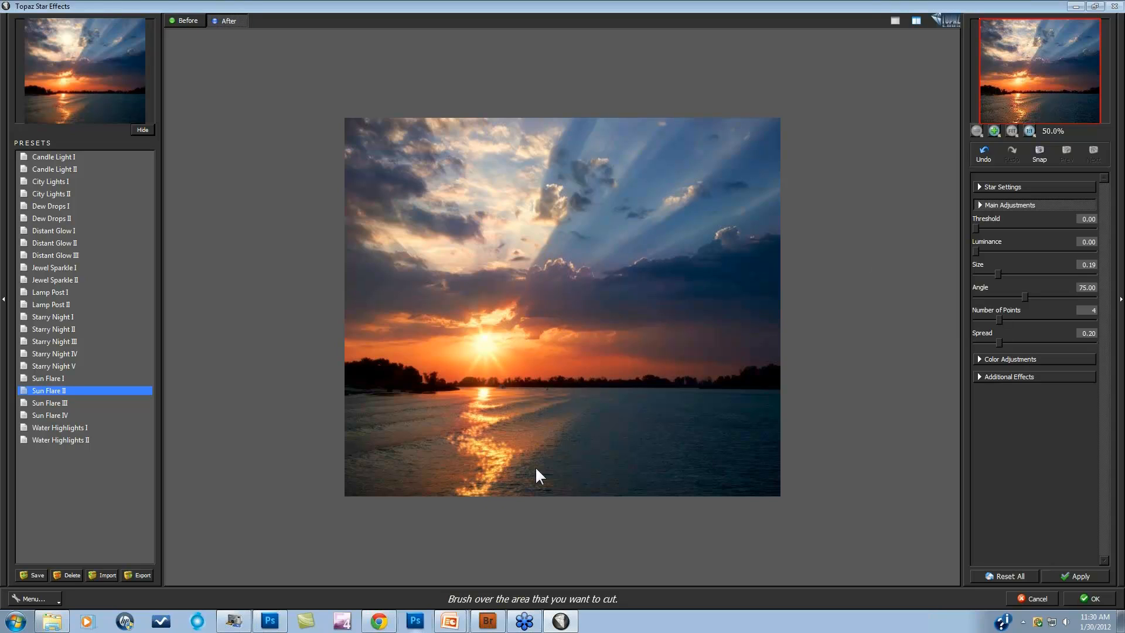
{"action": "left_click", "coordinate": [1074, 581]}
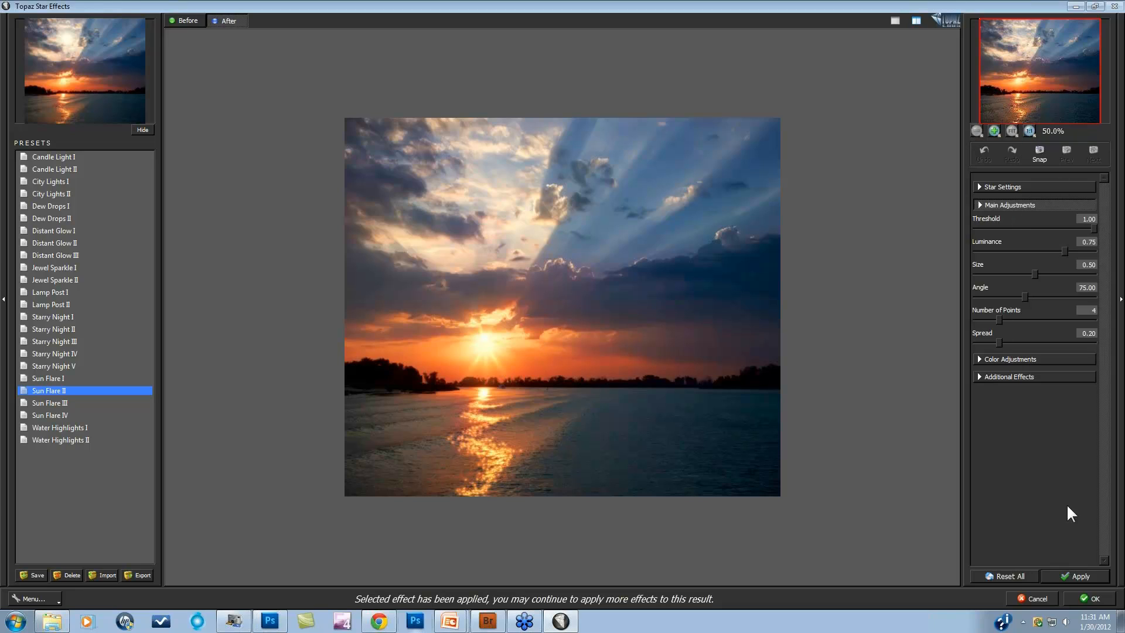
Apply the Sun Flare II star effect to the sunset, and set both Threshold and Luminance to 0.00.
{"action": "left_click", "coordinate": [1072, 576]}
{"action": "left_click_drag", "start_coordinate": [1096, 223], "coordinate": [853, 196]}
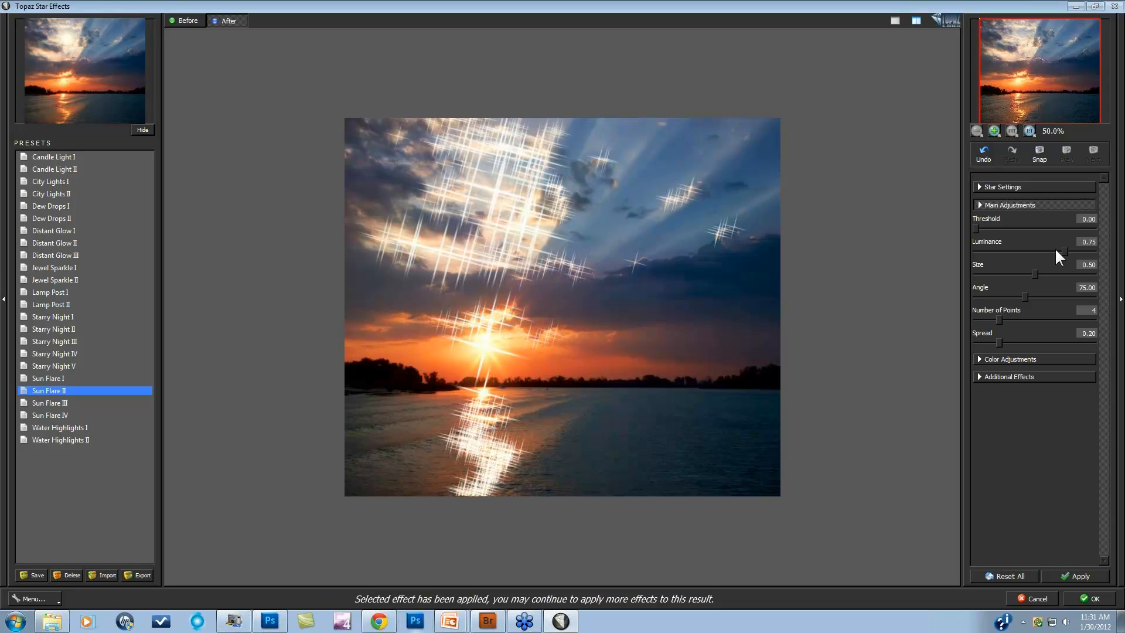
{"action": "left_click_drag", "start_coordinate": [1001, 253], "coordinate": [959, 262]}
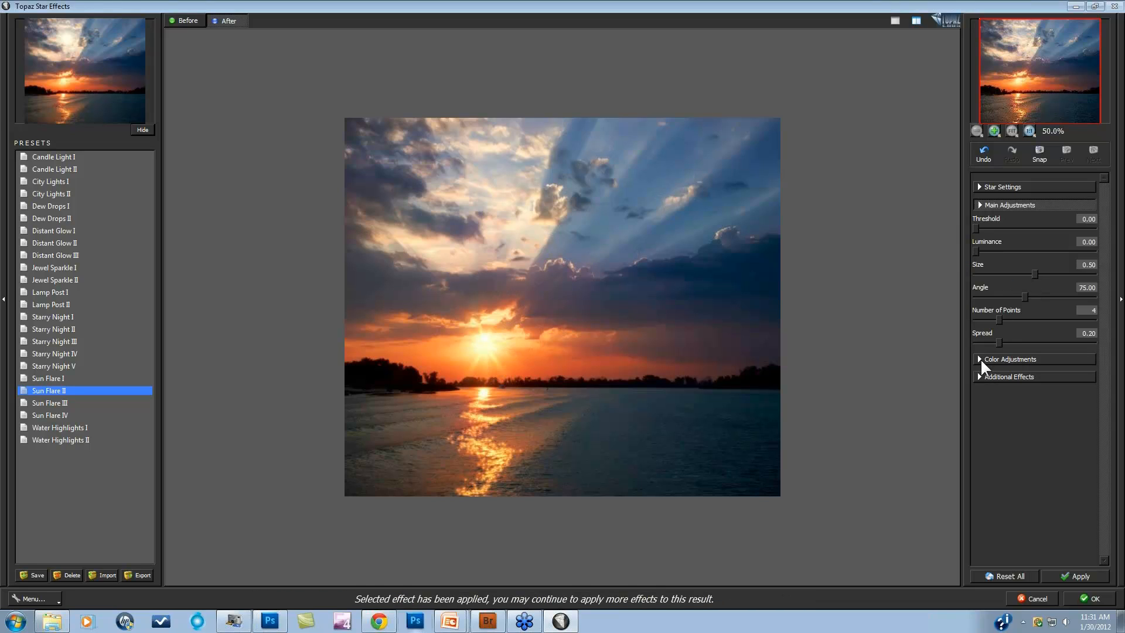
Raise the Glow of the highlights, and set the star Saturation to 0.91 and Temperature to 0.11.
{"action": "left_click", "coordinate": [981, 377]}
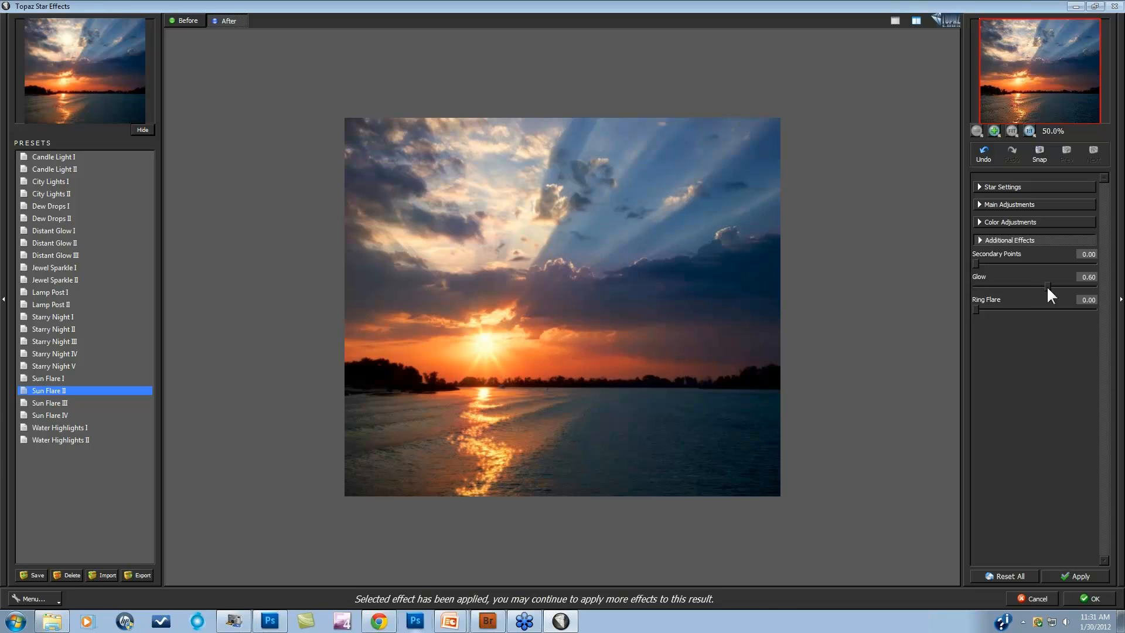
{"action": "mouse_move", "coordinate": [1047, 286]}
{"action": "left_mouse_down"}
{"action": "mouse_move", "coordinate": [1078, 285]}
{"action": "mouse_move", "coordinate": [1066, 285]}
{"action": "left_mouse_up"}
{"action": "left_click", "coordinate": [978, 223]}
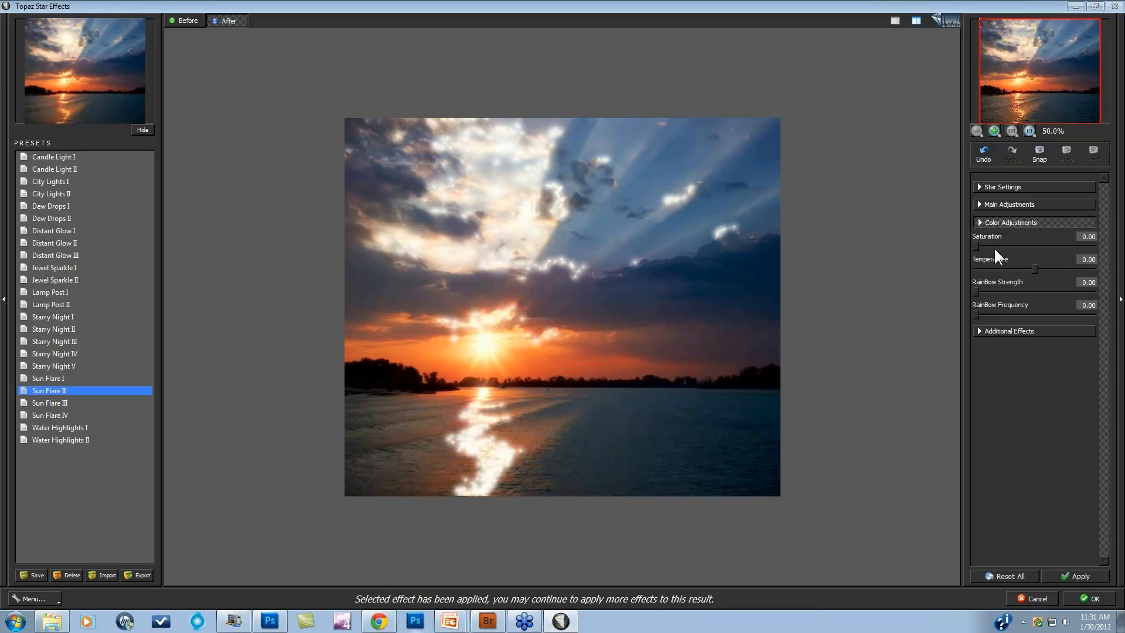
{"action": "left_click_drag", "start_coordinate": [975, 245], "coordinate": [1068, 246]}
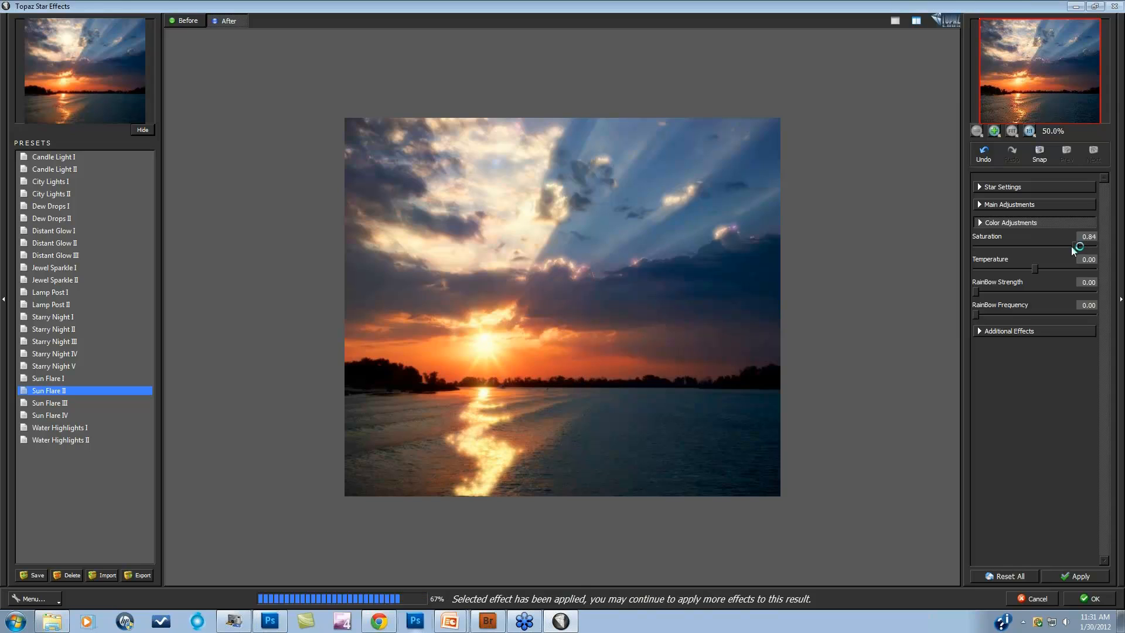
{"action": "mouse_move", "coordinate": [1035, 268]}
{"action": "left_mouse_down"}
{"action": "mouse_move", "coordinate": [1052, 270]}
{"action": "mouse_move", "coordinate": [1042, 270]}
{"action": "left_mouse_up"}
{"action": "left_click", "coordinate": [1079, 245]}
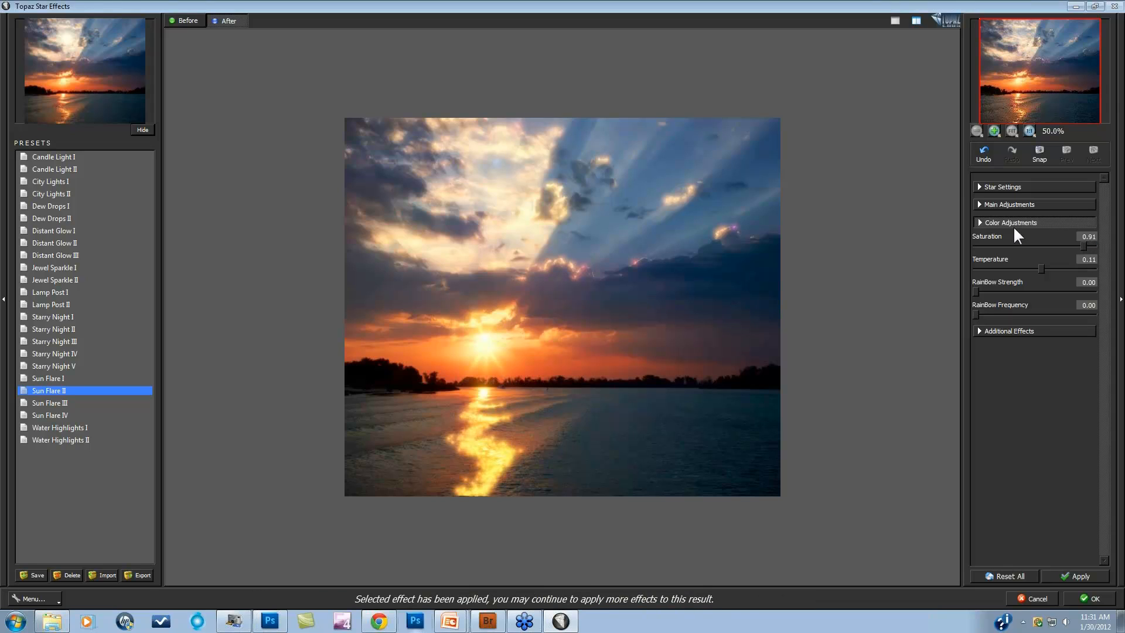
Set the star Size to 0.33 and the Glow to 0.60.
{"action": "left_click", "coordinate": [980, 204]}
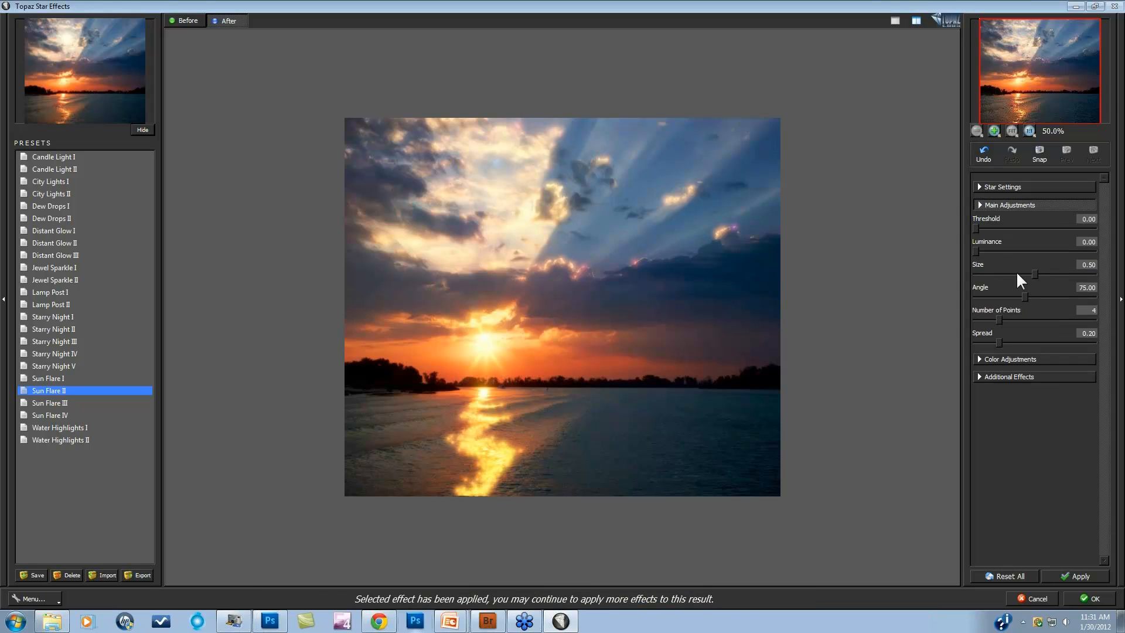
{"action": "left_click_drag", "start_coordinate": [1006, 273], "coordinate": [1004, 272]}
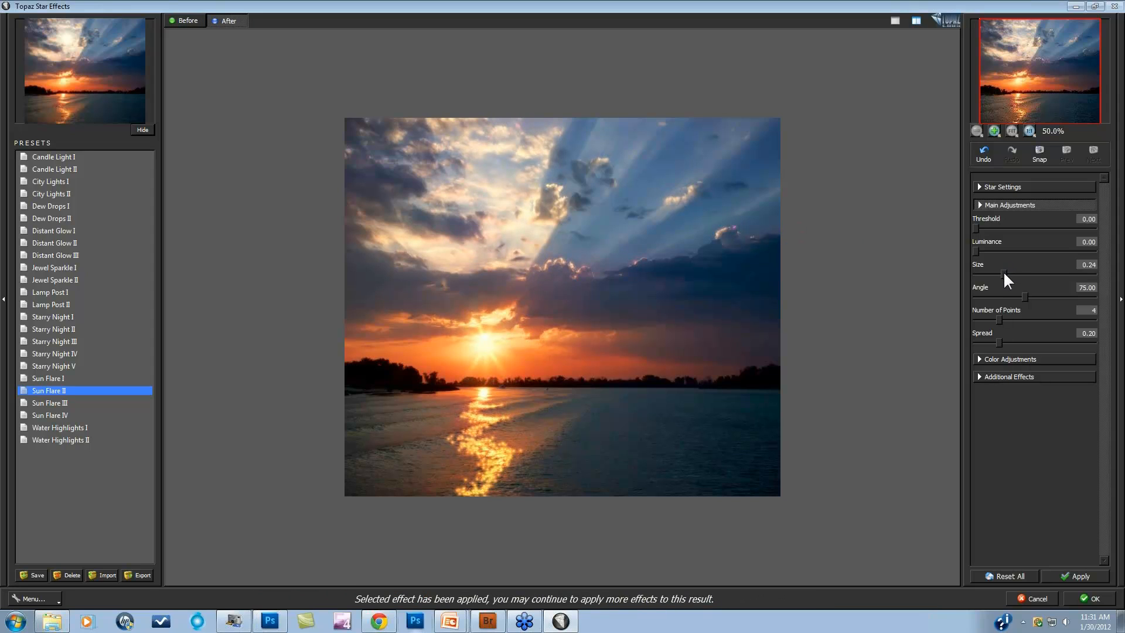
{"action": "left_click_drag", "start_coordinate": [1004, 271], "coordinate": [996, 273]}
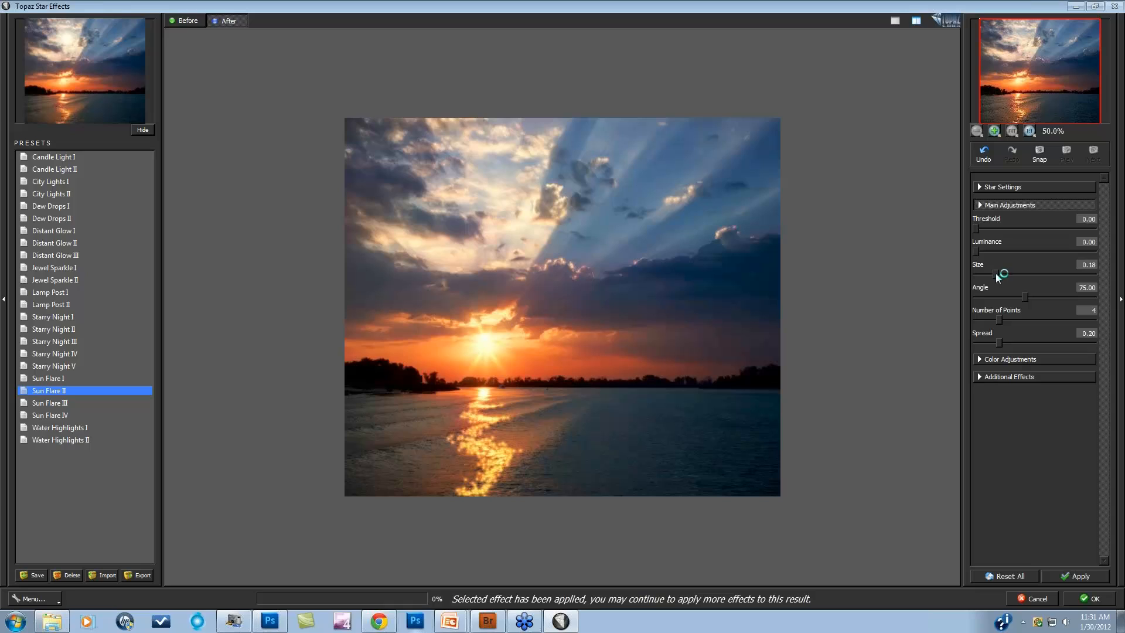
{"action": "left_click", "coordinate": [665, 272]}
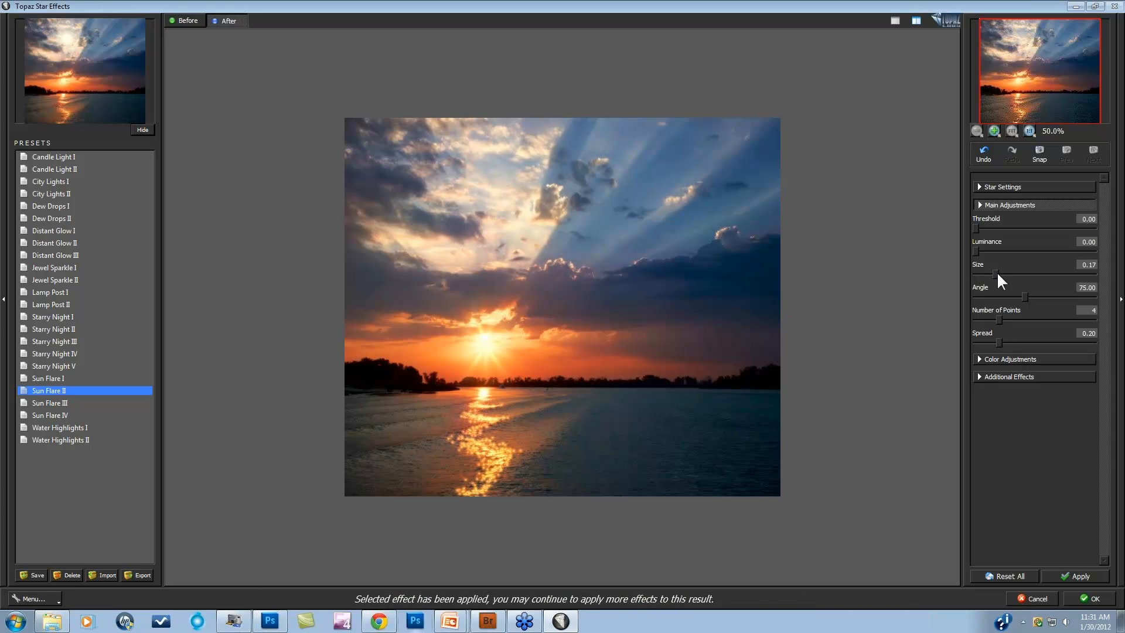
{"action": "left_click", "coordinate": [759, 292]}
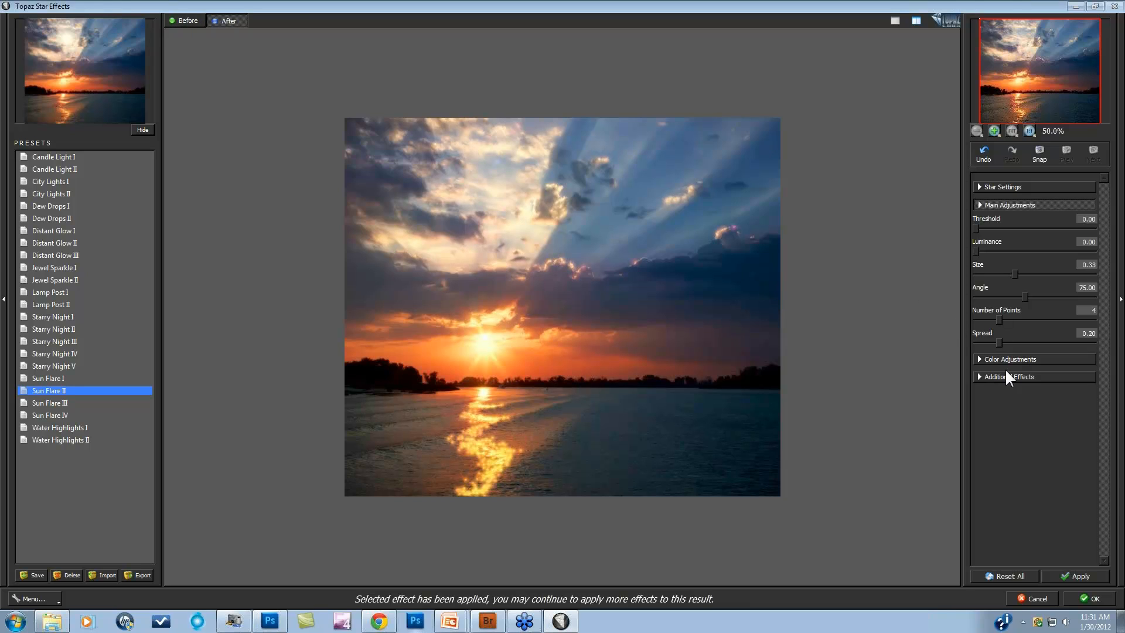
{"action": "left_click", "coordinate": [990, 377]}
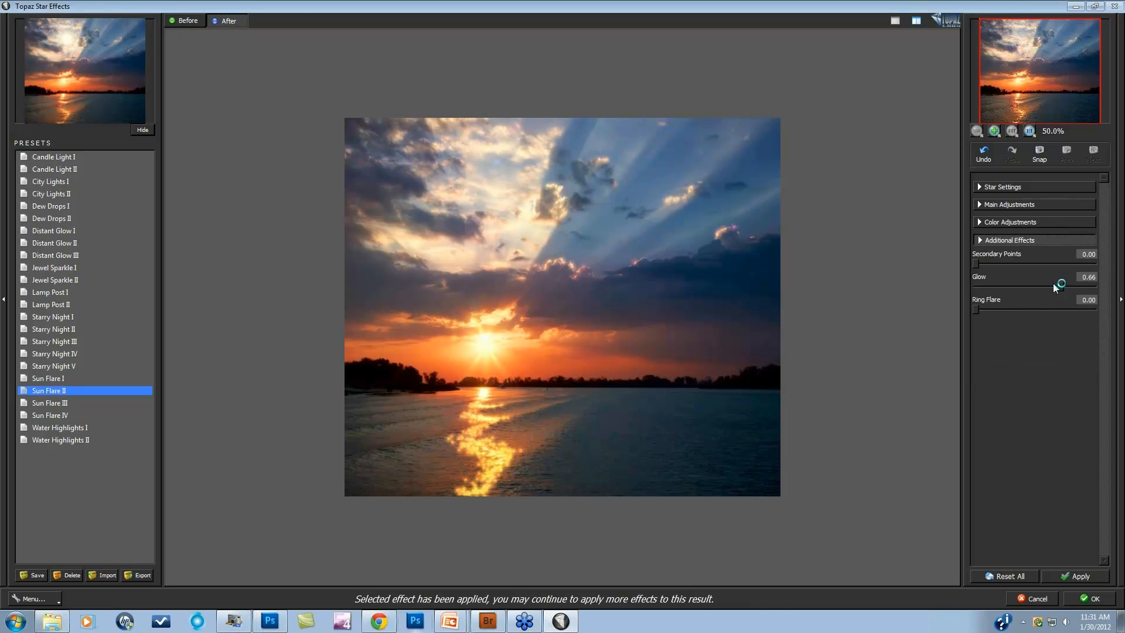
{"action": "left_click_drag", "start_coordinate": [1054, 283], "coordinate": [1047, 285]}
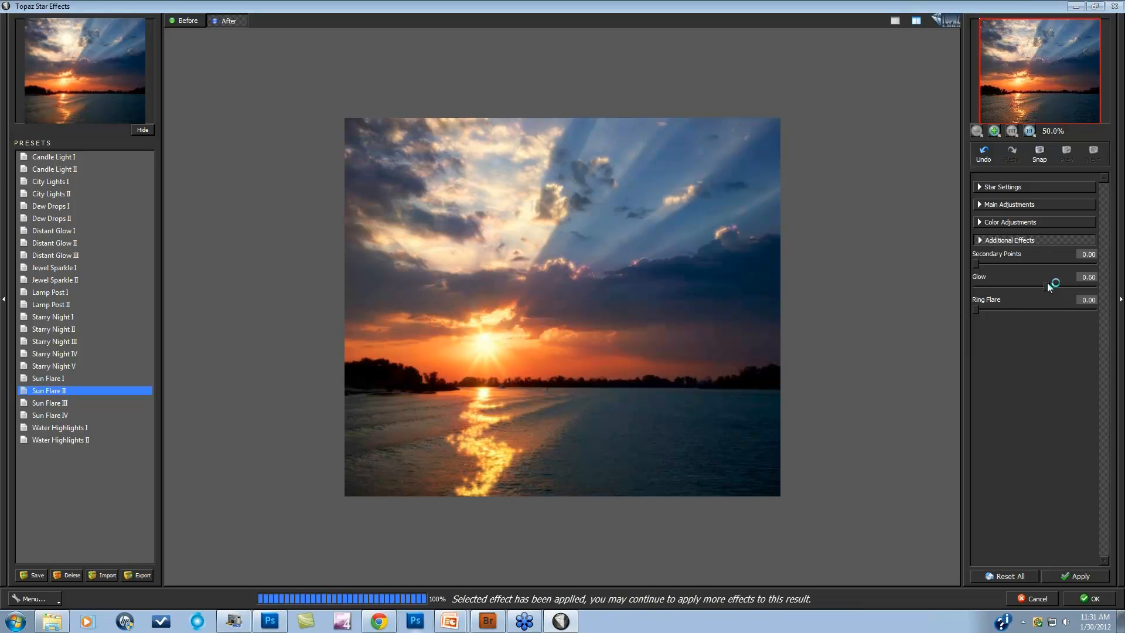
Brush the star effect away from the setting sun and its reflection on the water with the Remove brush.
{"action": "left_click", "coordinate": [983, 184]}
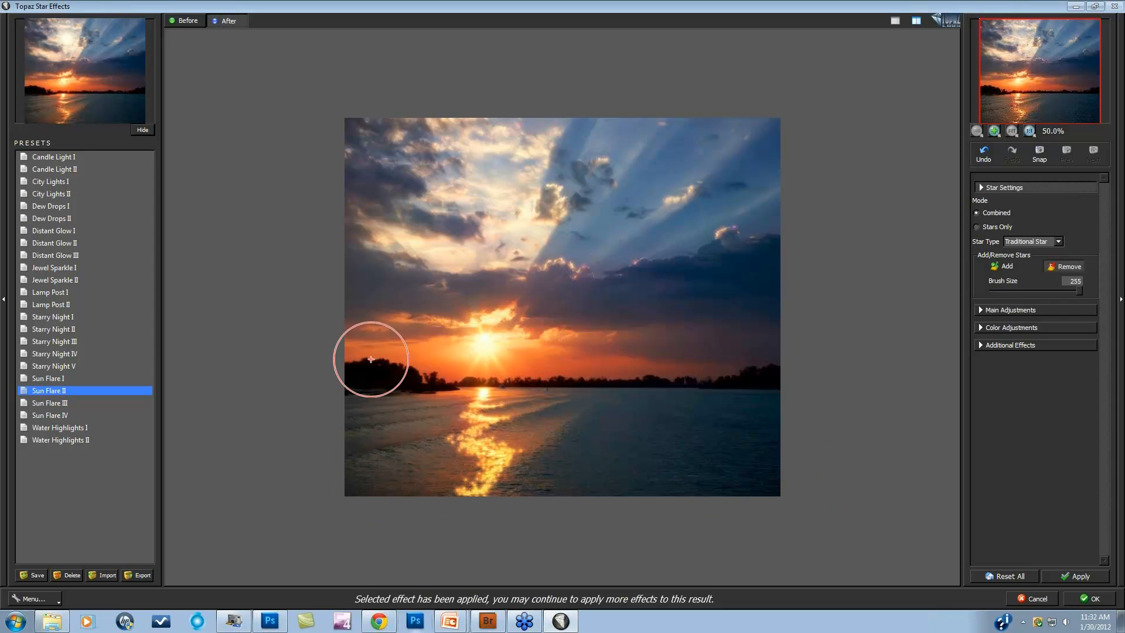
{"action": "left_click", "coordinate": [509, 361]}
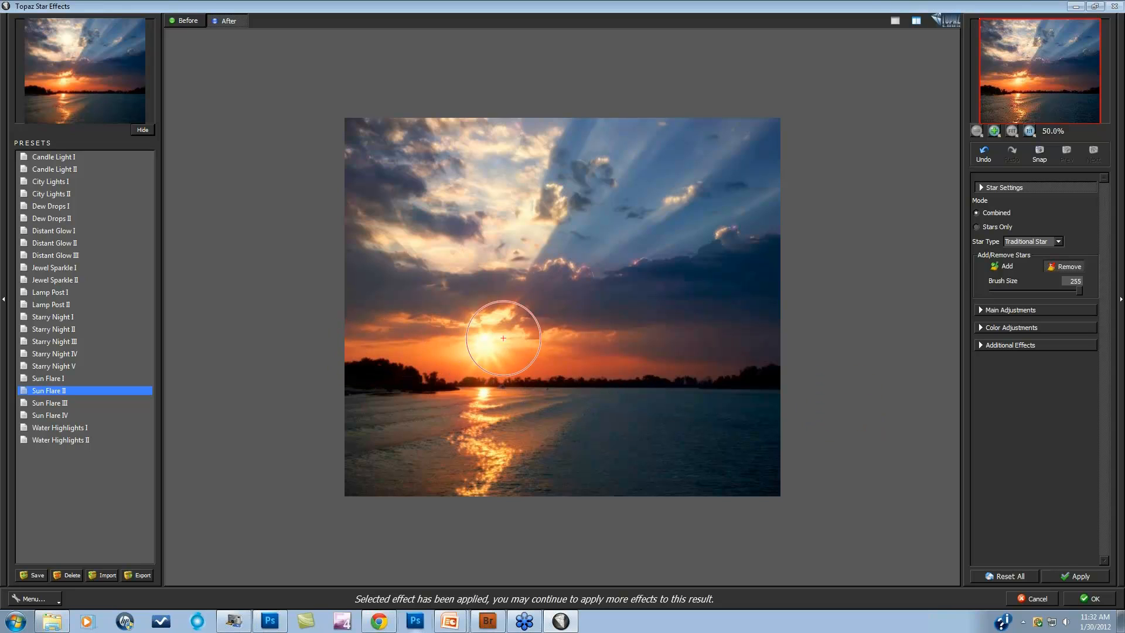
{"action": "left_click", "coordinate": [494, 402]}
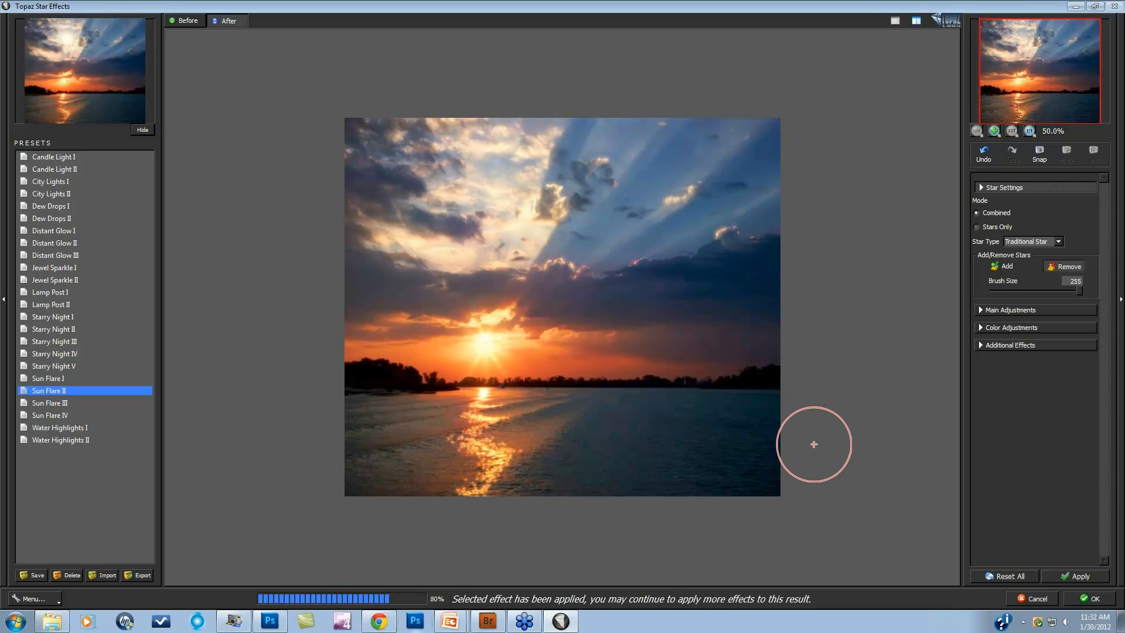
Try a star Saturation of 0.00 with the Temperature at 1.00, viewing the image at 100%.
{"action": "left_click", "coordinate": [983, 308]}
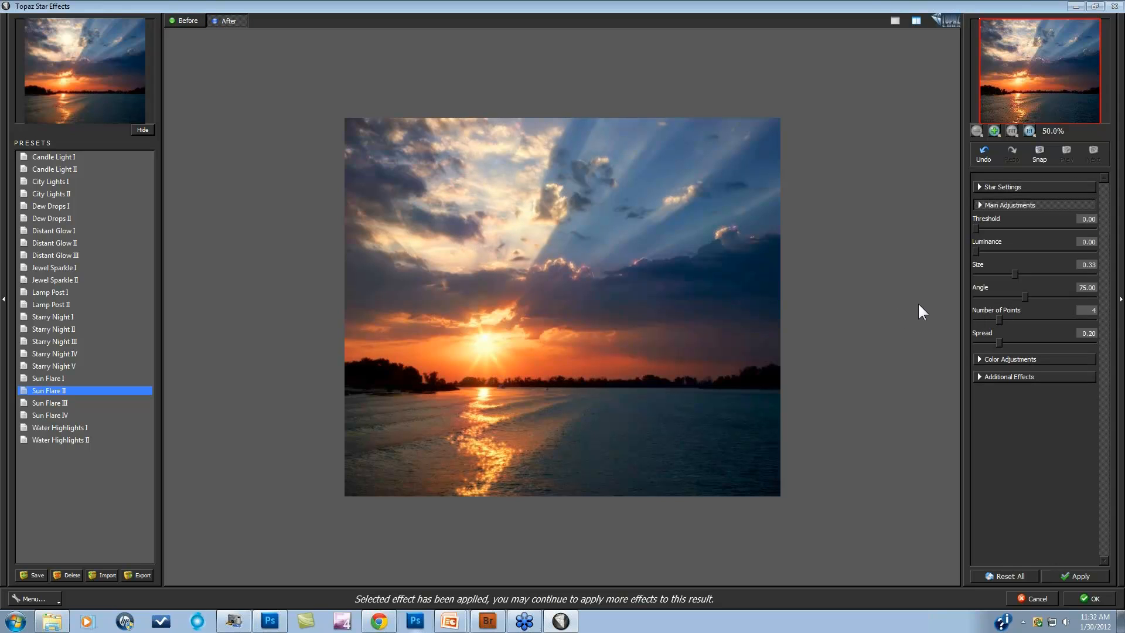
{"action": "left_click", "coordinate": [945, 325]}
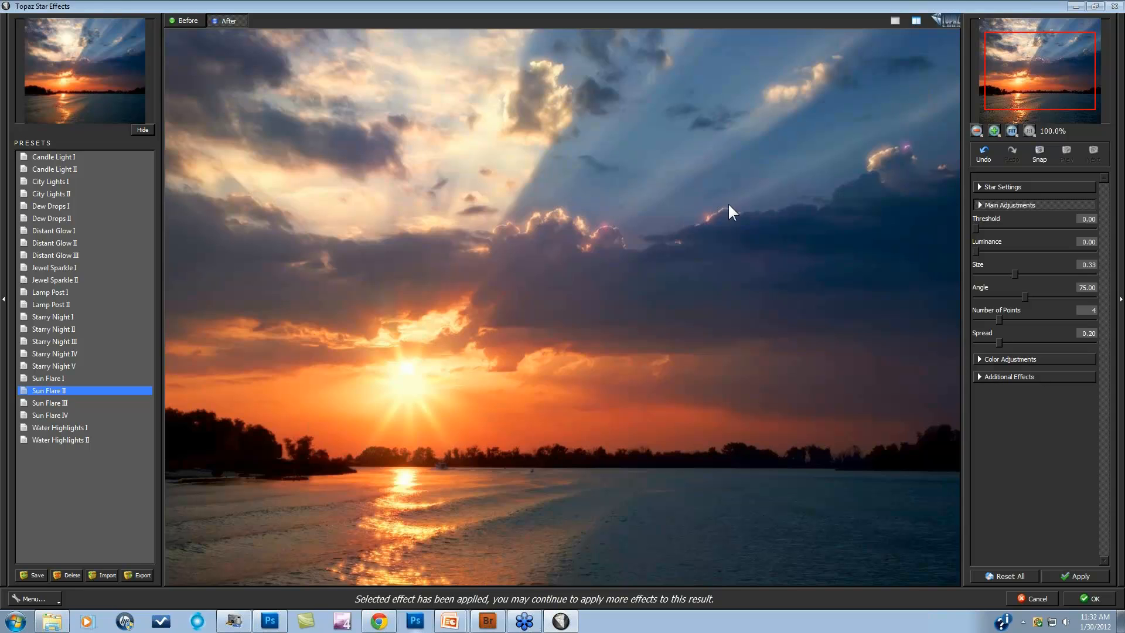
{"action": "left_click", "coordinate": [980, 359]}
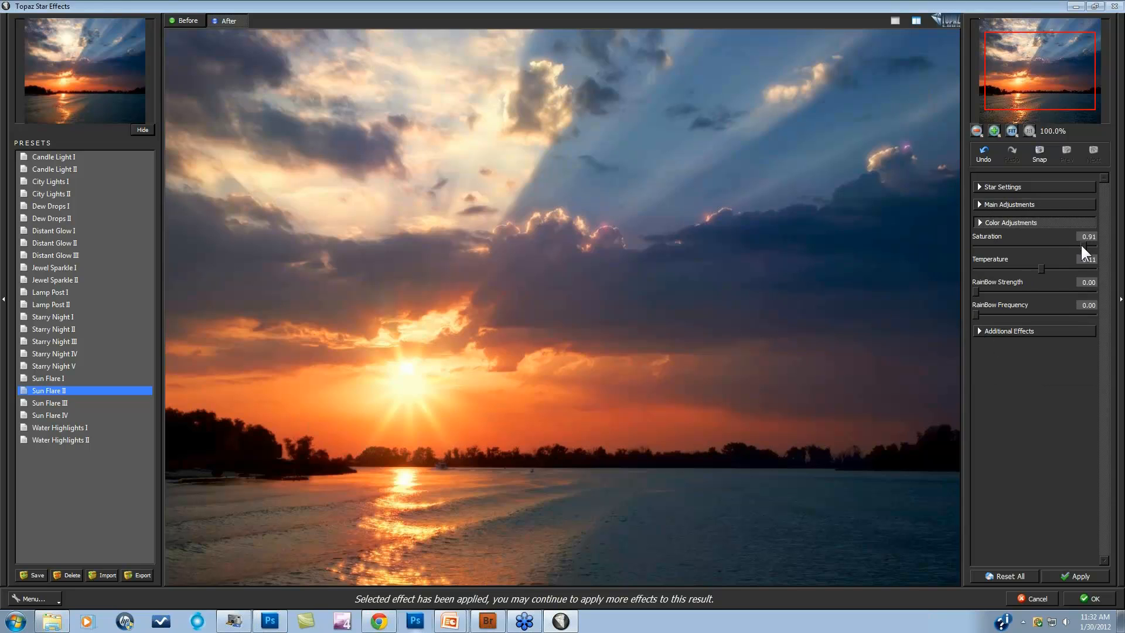
{"action": "left_click_drag", "start_coordinate": [1081, 243], "coordinate": [947, 244]}
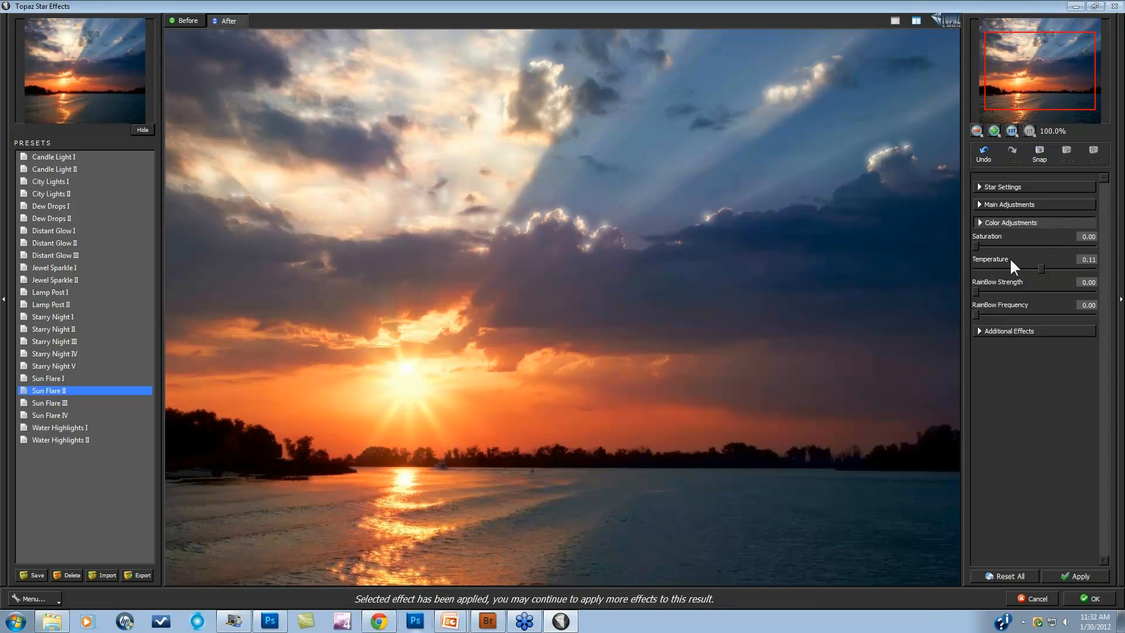
{"action": "left_click_drag", "start_coordinate": [1049, 267], "coordinate": [1070, 268]}
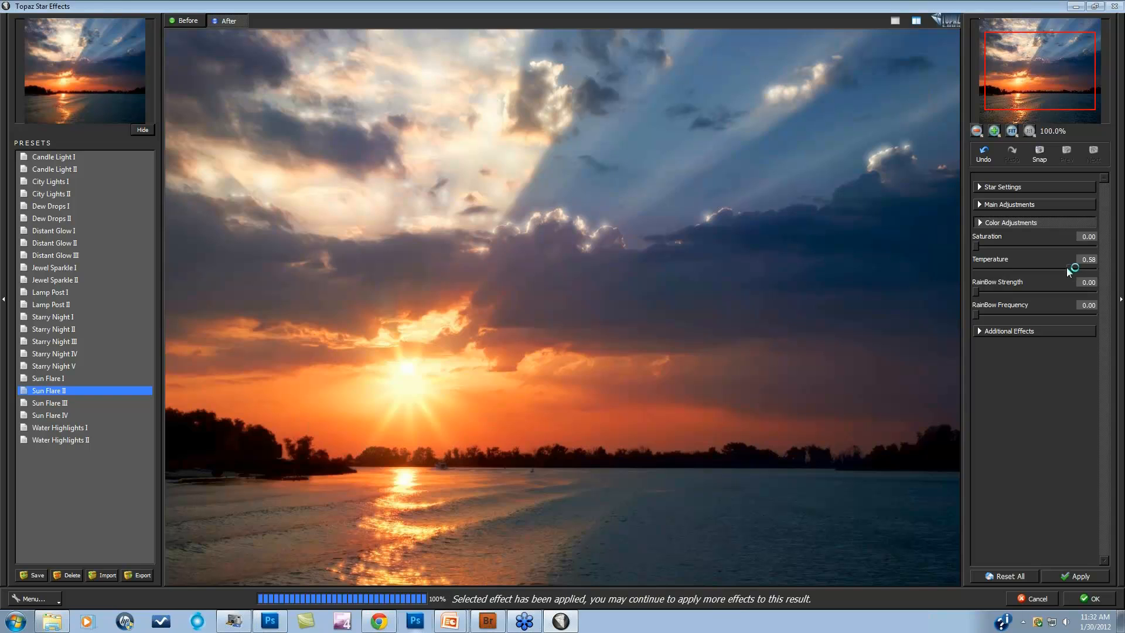
{"action": "left_click", "coordinate": [1089, 268]}
{"action": "left_click_drag", "start_coordinate": [1088, 267], "coordinate": [1102, 267]}
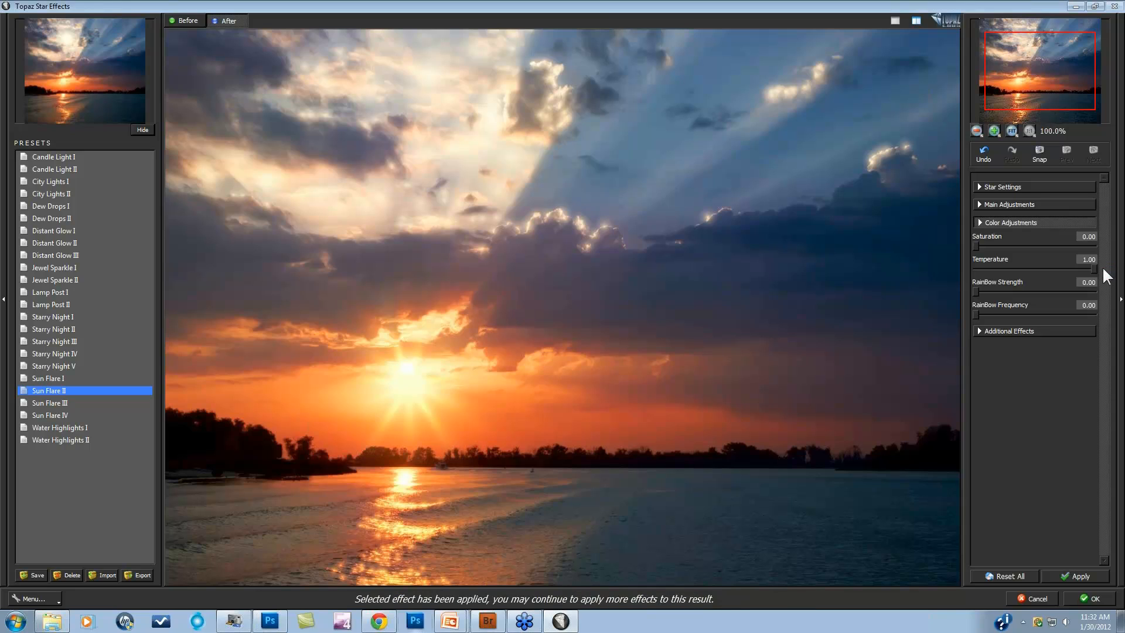
Set the star Temperature to 0.29, raise the Saturation to a little above 0.40, and accept the effect.
{"action": "left_click_drag", "start_coordinate": [1062, 268], "coordinate": [1052, 268]}
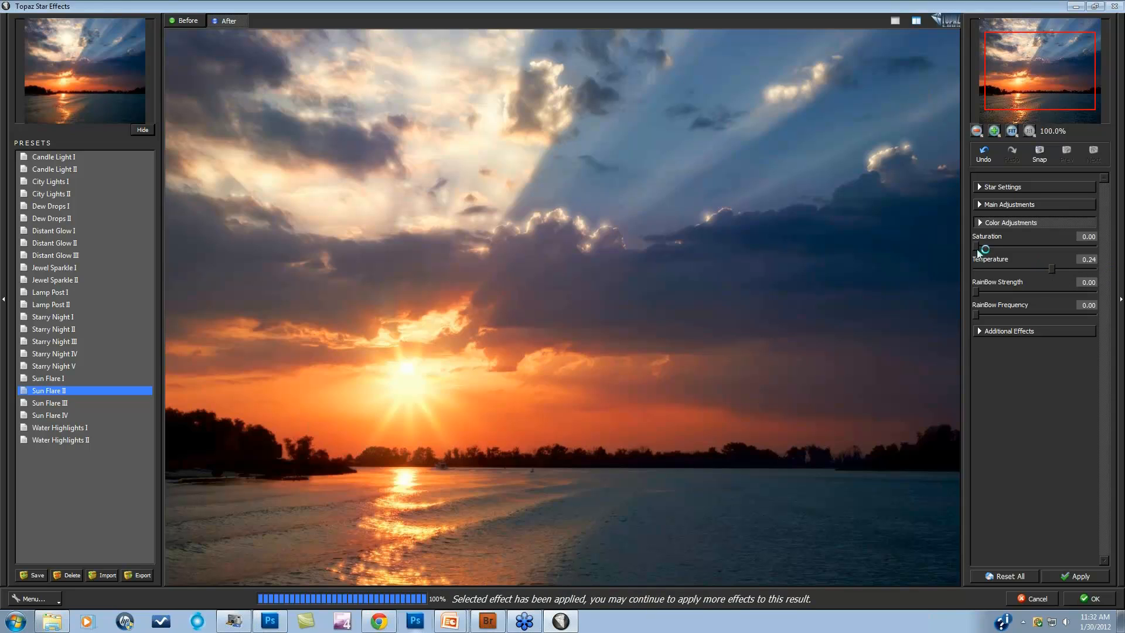
{"action": "left_click", "coordinate": [1021, 244]}
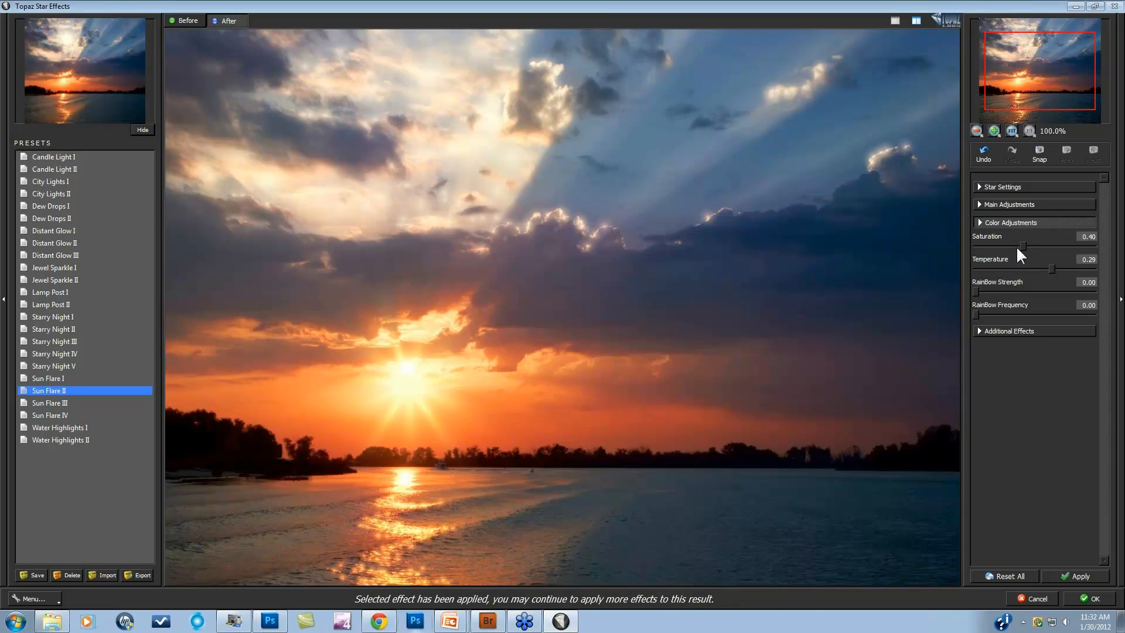
{"action": "left_click", "coordinate": [1042, 245]}
{"action": "left_click", "coordinate": [1091, 599]}
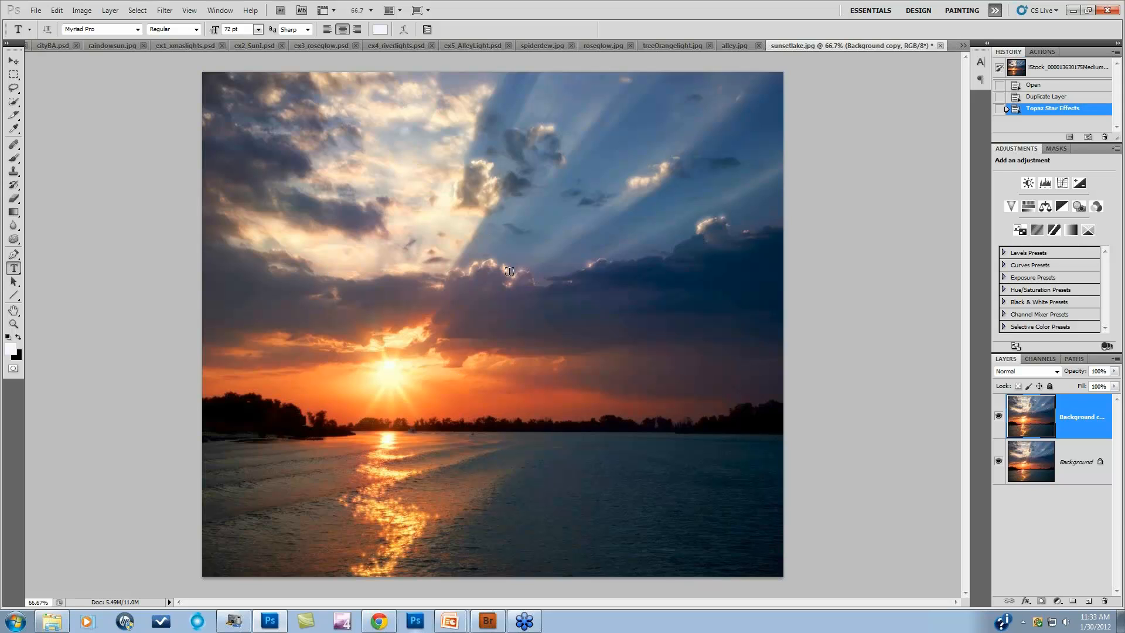
Compare the sunset before and after the effect by hiding and showing the Background copy layer.
{"action": "left_click", "coordinate": [1001, 419]}
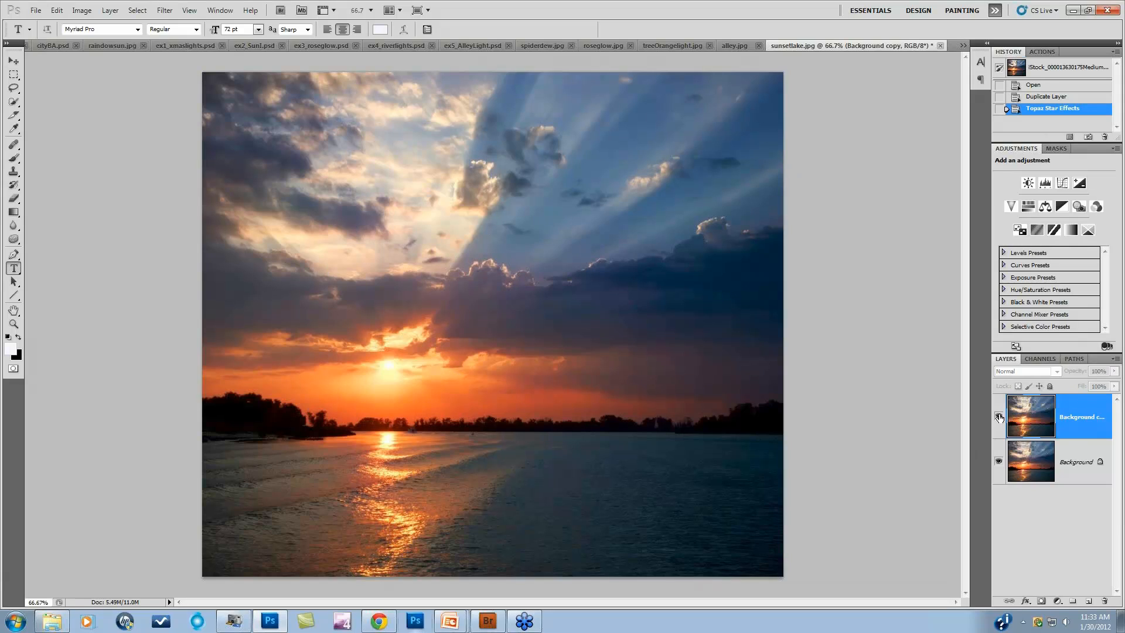
{"action": "left_click", "coordinate": [999, 418]}
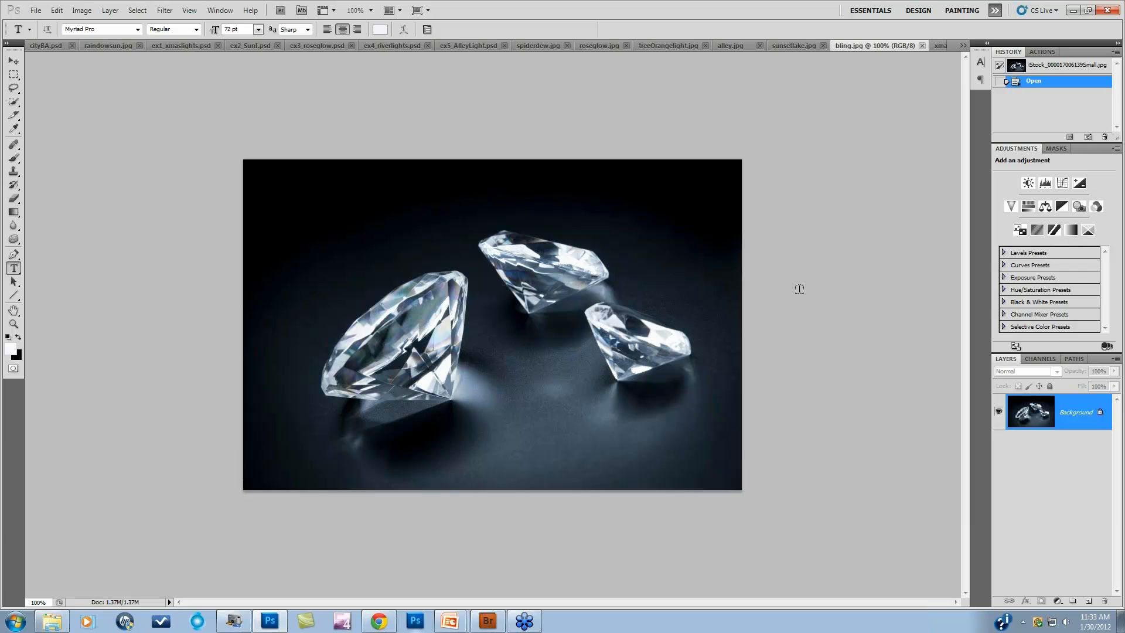
Duplicate the Background layer of bling.jpg and open the Topaz Star Effects filter on the copy.
{"action": "left_click_drag", "start_coordinate": [1070, 410], "coordinate": [1086, 602]}
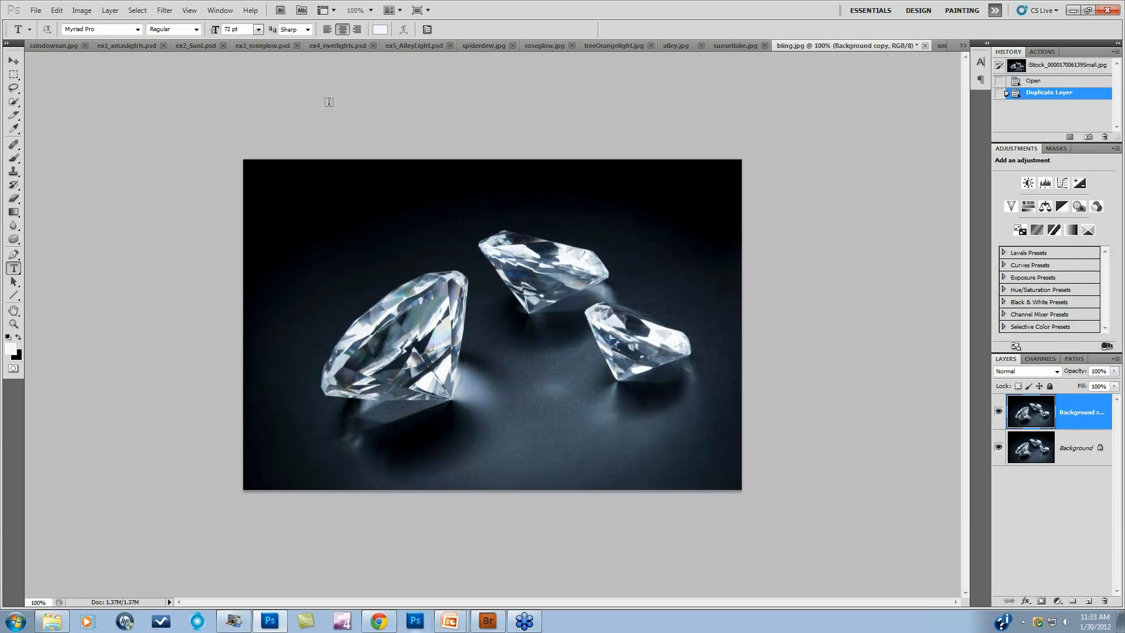
{"action": "left_click", "coordinate": [164, 10]}
{"action": "mouse_move", "coordinate": [200, 267]}
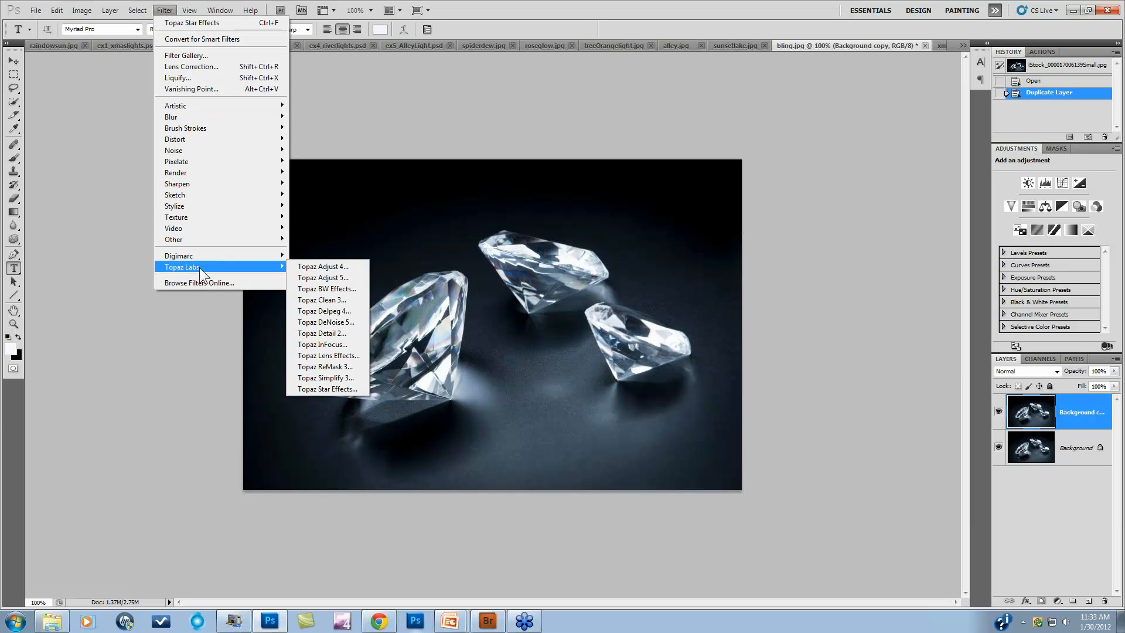
{"action": "left_click", "coordinate": [330, 388]}
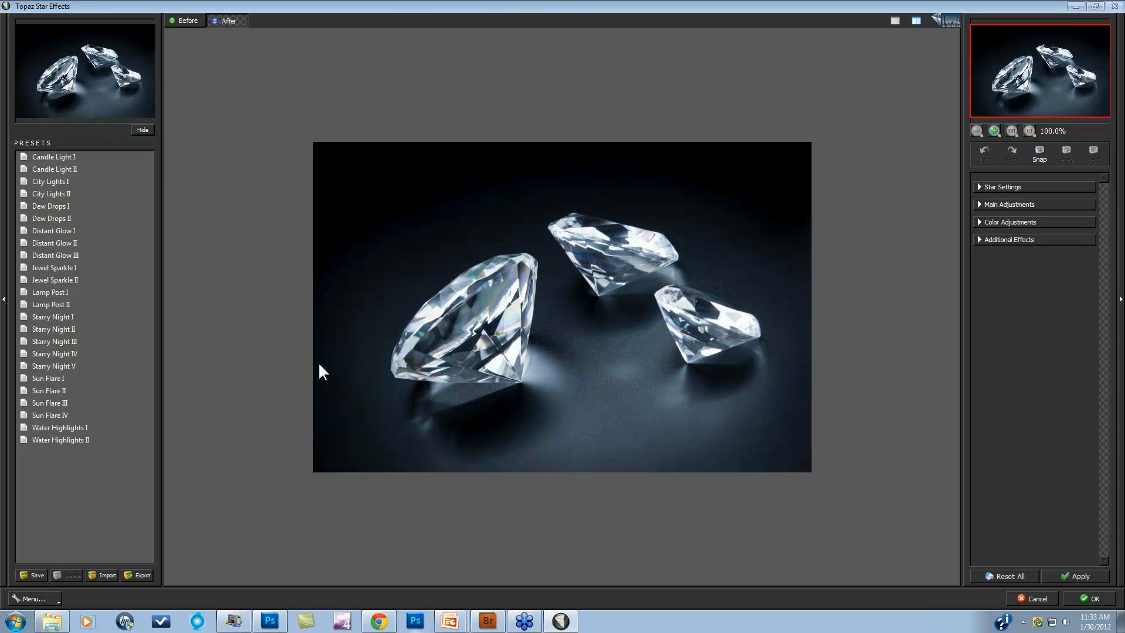
Apply the Jewel Sparkle I preset to the diamonds and set its Threshold to 0.80.
{"action": "left_click", "coordinate": [64, 268]}
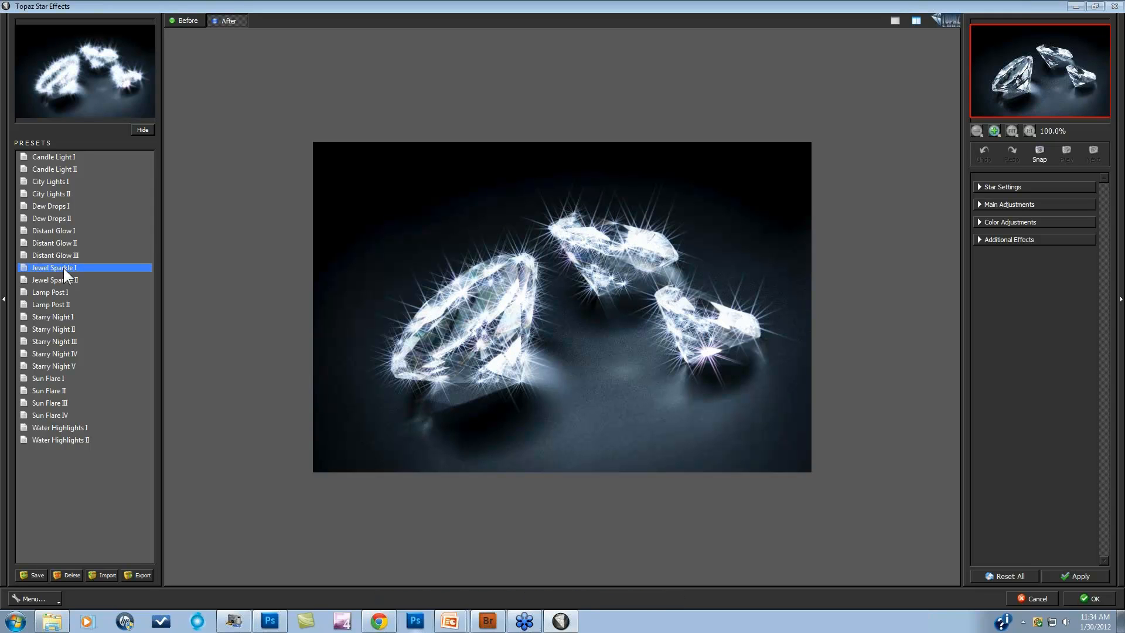
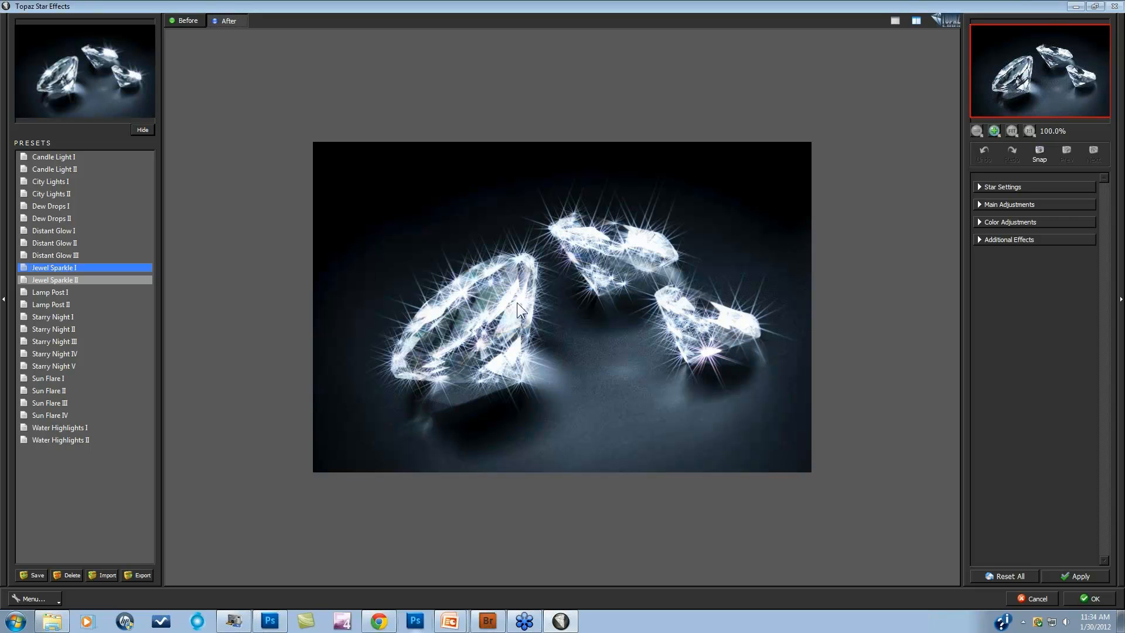
{"action": "left_click", "coordinate": [984, 205]}
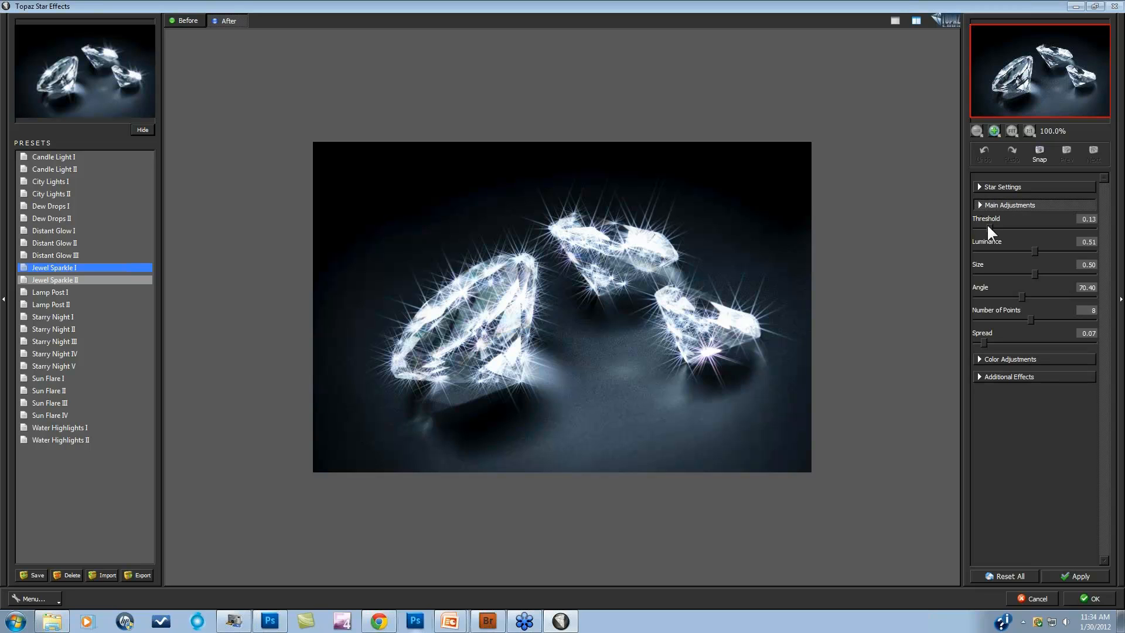
{"action": "left_click_drag", "start_coordinate": [990, 228], "coordinate": [1033, 228]}
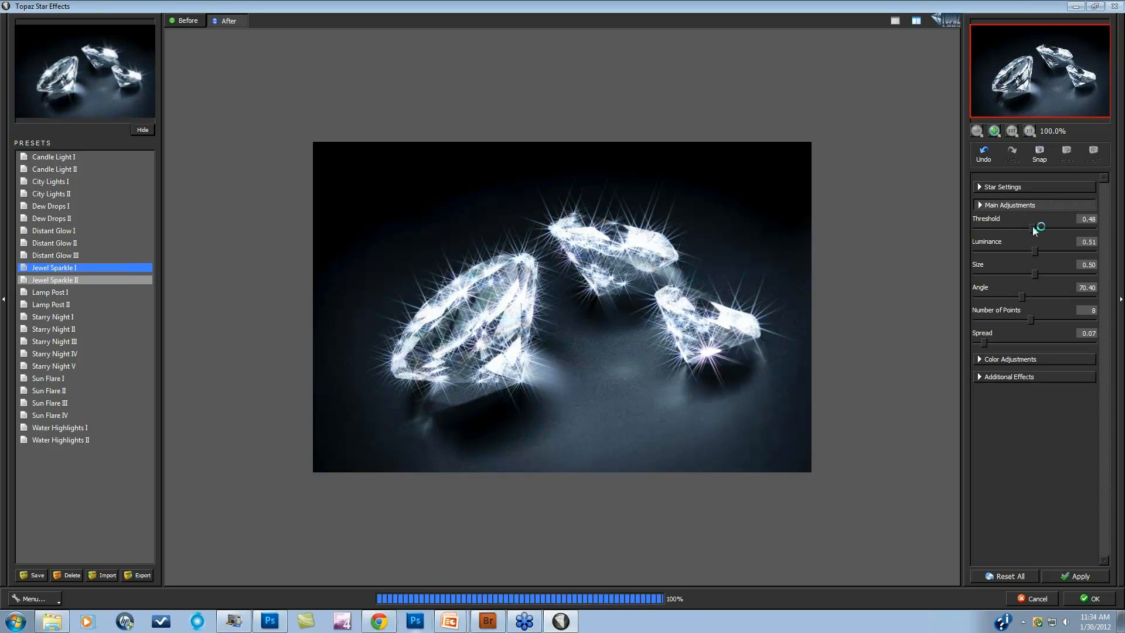
{"action": "left_click", "coordinate": [1072, 228]}
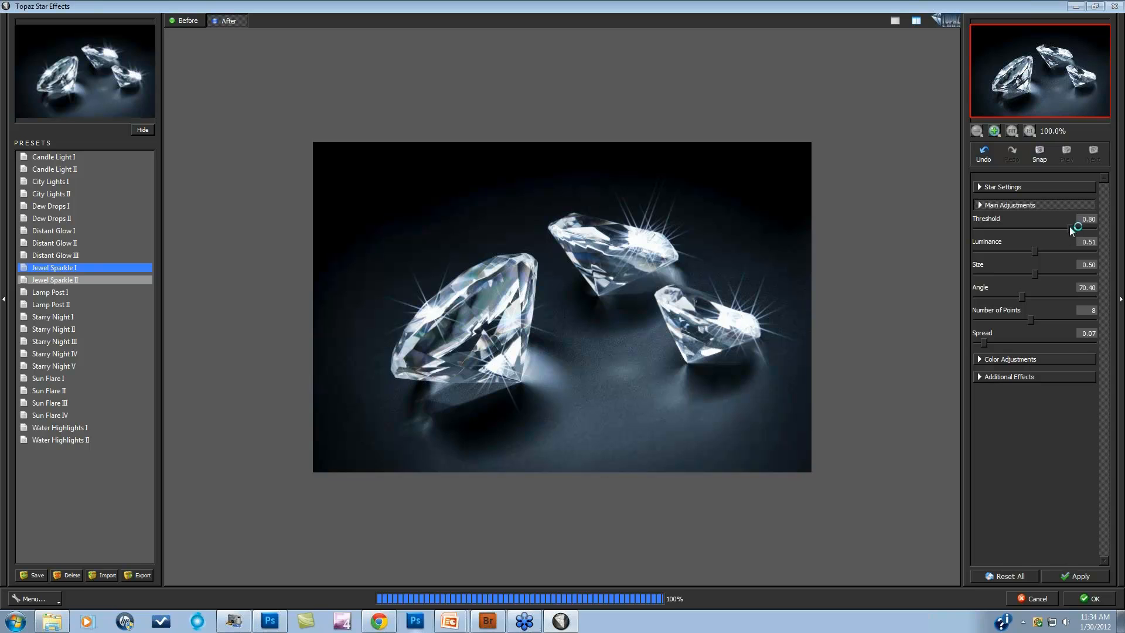
Set the sparkle Threshold to 0.76, raise the Luminance to 0.63, and reduce the Size to 0.45.
{"action": "left_click_drag", "start_coordinate": [1068, 227], "coordinate": [1075, 228]}
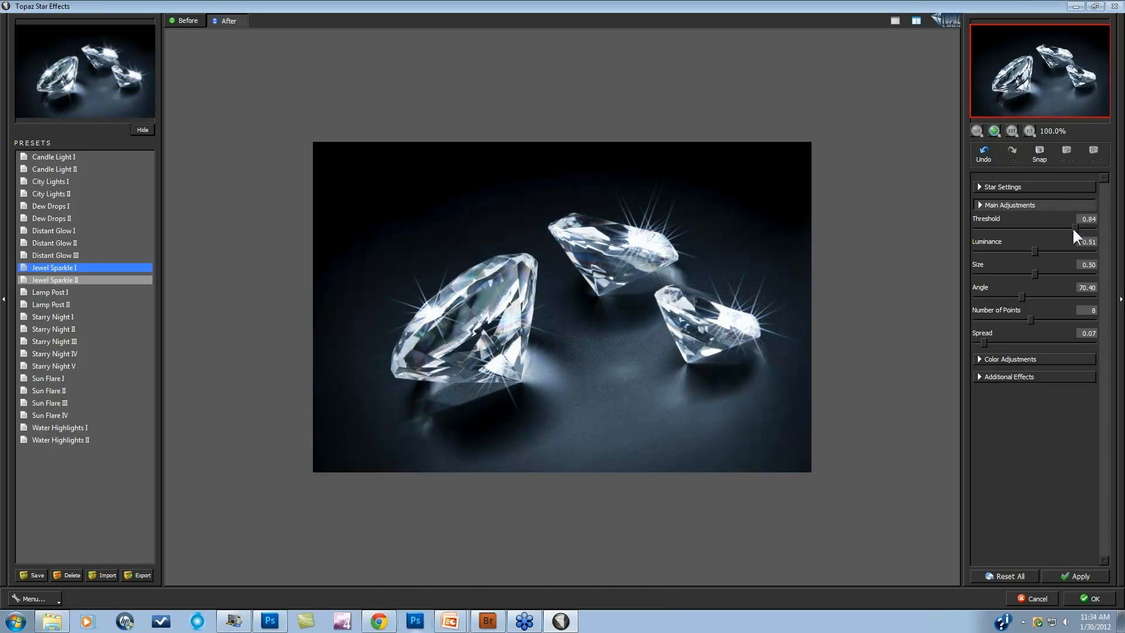
{"action": "left_click", "coordinate": [1077, 226]}
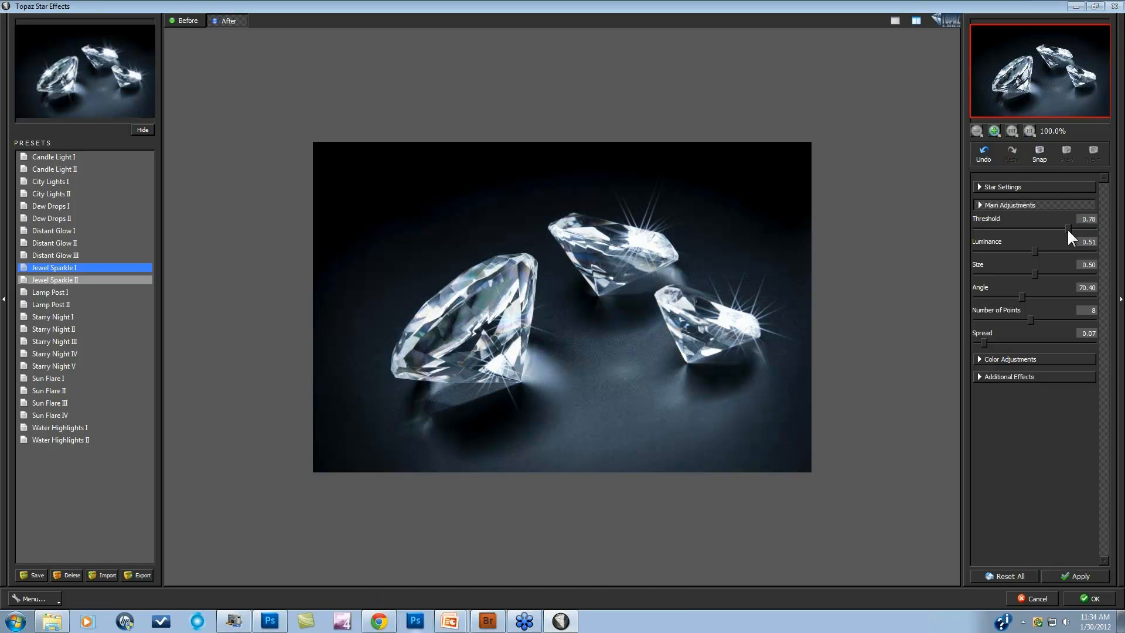
{"action": "left_click_drag", "start_coordinate": [1067, 227], "coordinate": [1017, 273]}
{"action": "mouse_move", "coordinate": [1024, 271]}
{"action": "left_mouse_down"}
{"action": "mouse_move", "coordinate": [1056, 272]}
{"action": "mouse_move", "coordinate": [1029, 272]}
{"action": "left_mouse_up"}
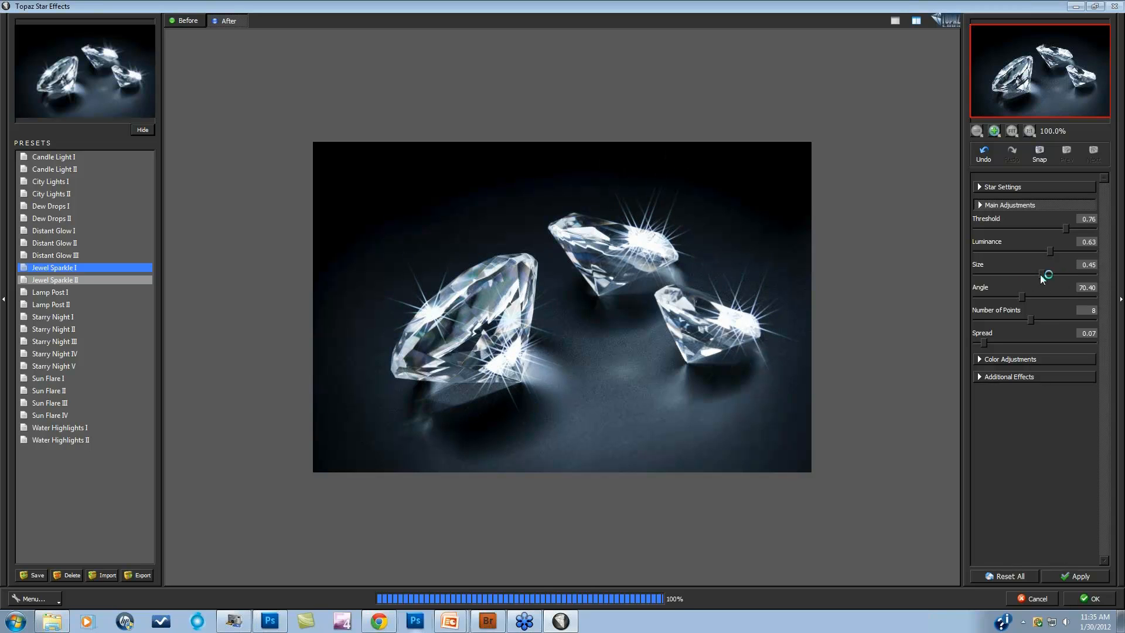
Brush away the excess sparkles on all three diamonds using the Remove stars brush at size 10.
{"action": "left_click", "coordinate": [982, 182]}
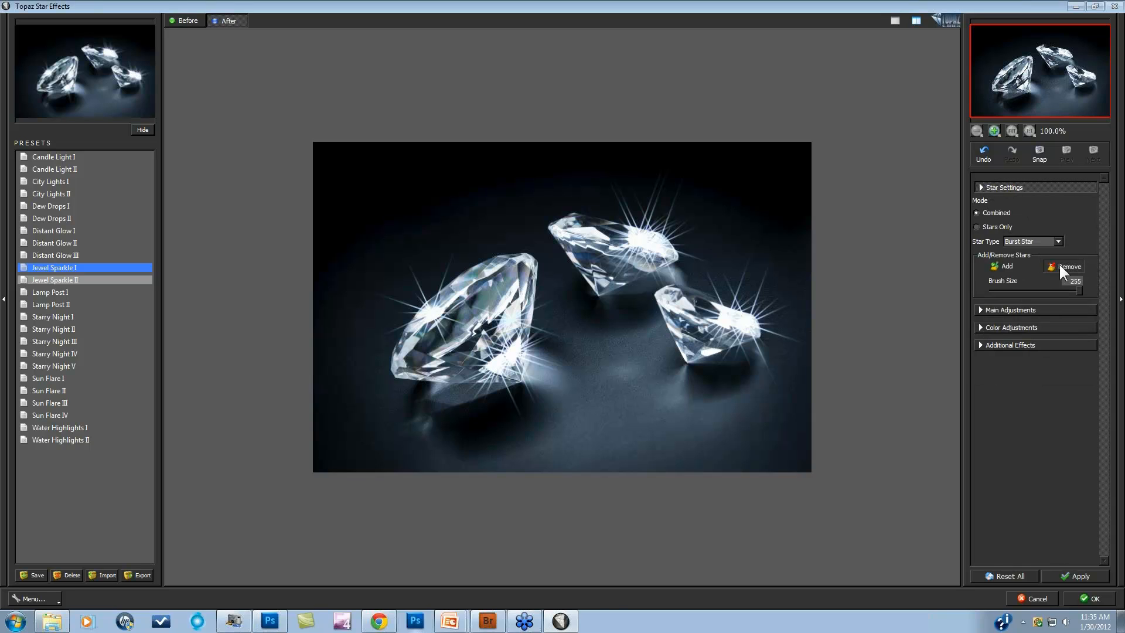
{"action": "left_click", "coordinate": [1061, 265]}
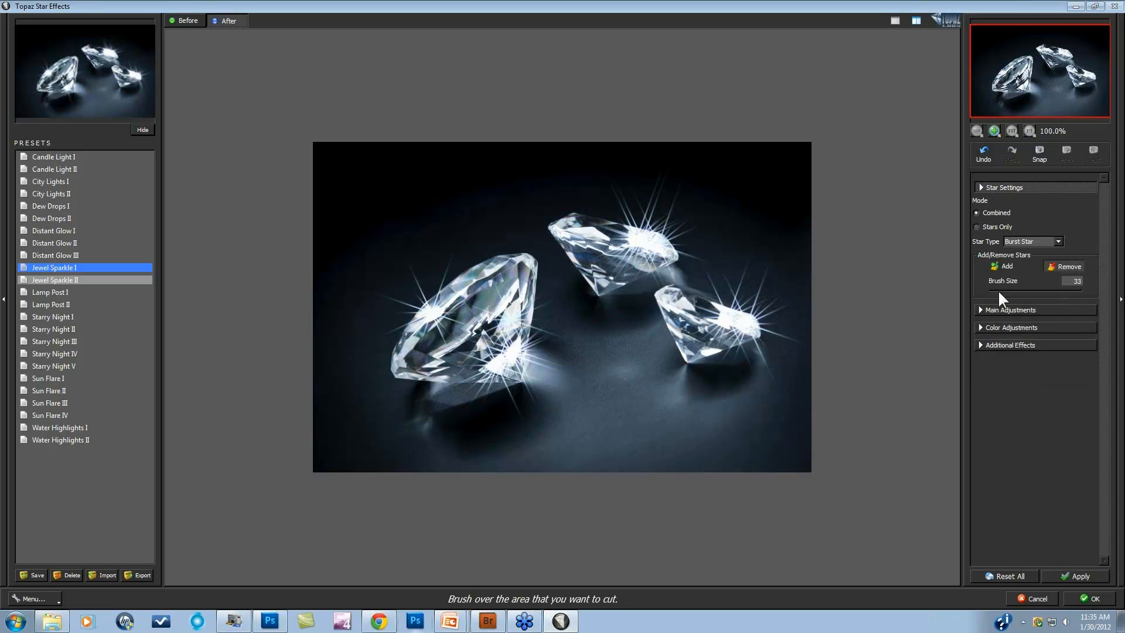
{"action": "left_click", "coordinate": [730, 319]}
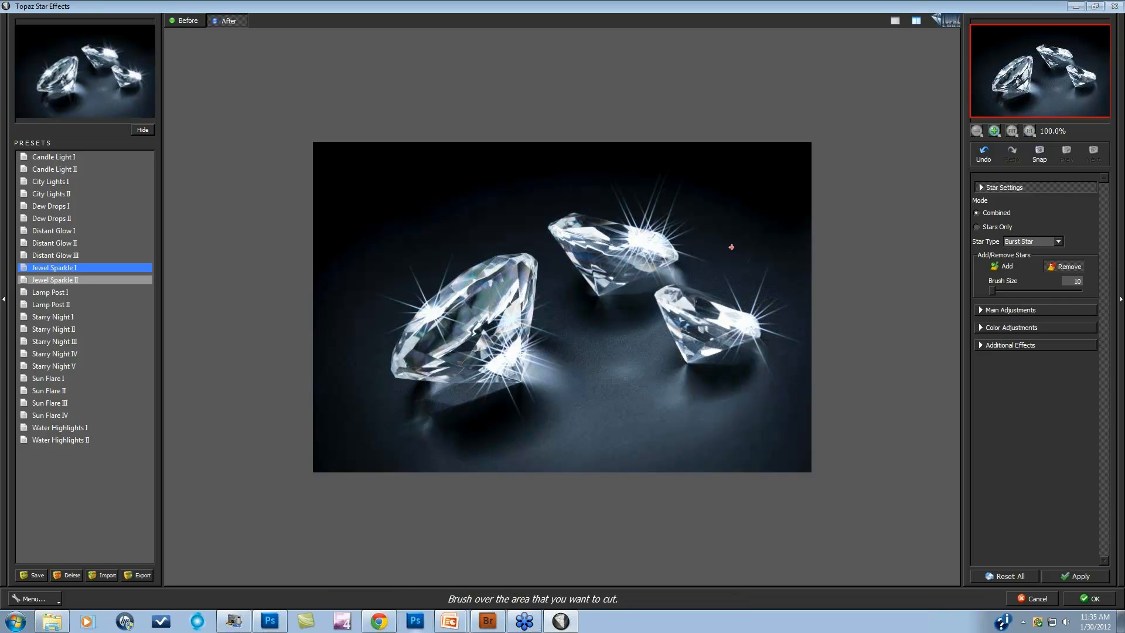
{"action": "left_click", "coordinate": [644, 244]}
{"action": "left_click", "coordinate": [636, 233]}
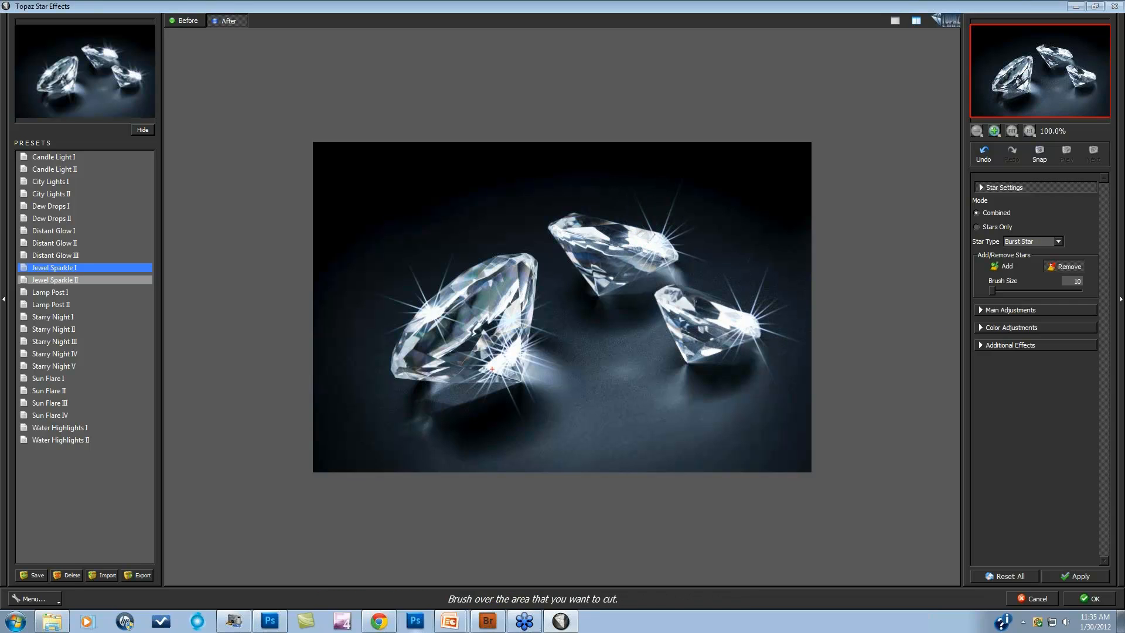
{"action": "left_click", "coordinate": [521, 341]}
{"action": "left_click", "coordinate": [510, 355]}
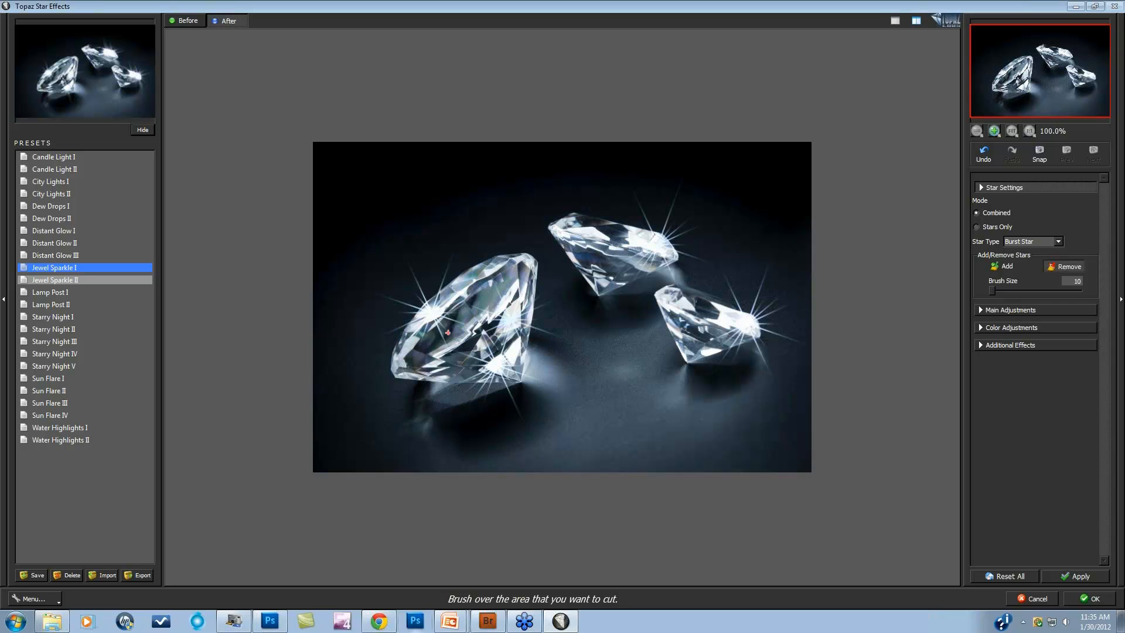
Apply the Jewel Sparkle II preset and compare the diamonds before and after the effect.
{"action": "left_click", "coordinate": [57, 280]}
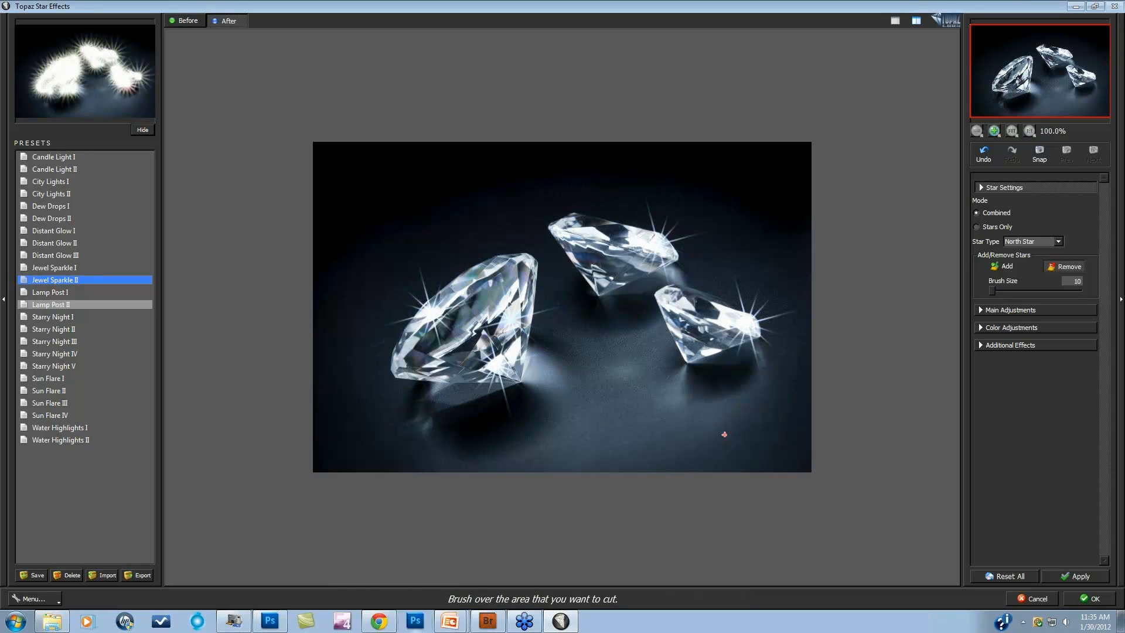
{"action": "left_click", "coordinate": [192, 23]}
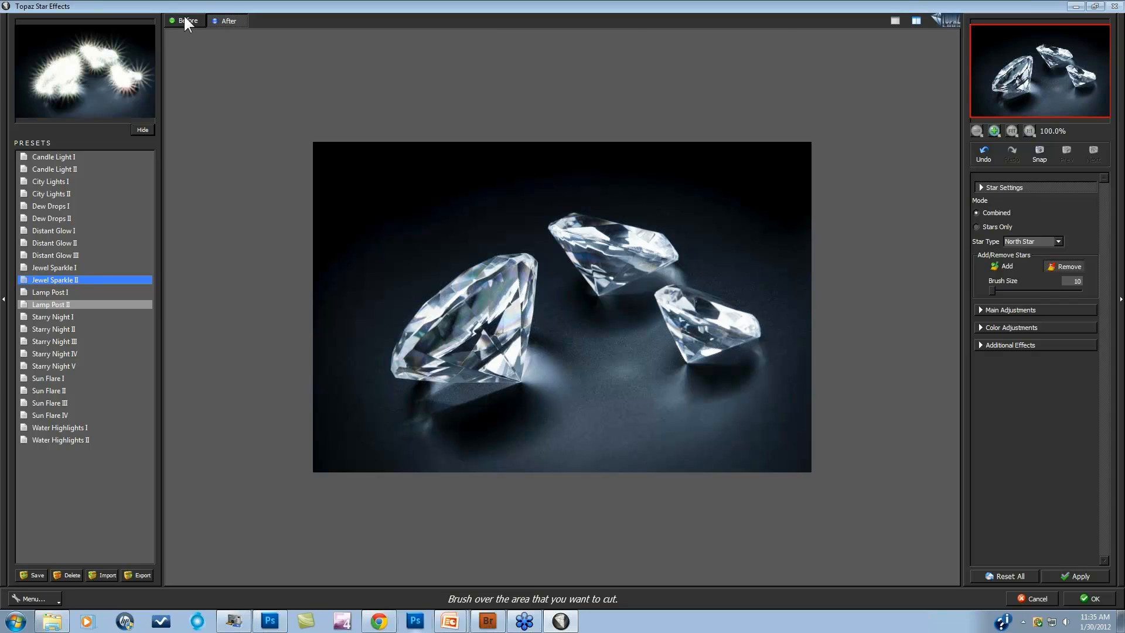
{"action": "left_click", "coordinate": [216, 19]}
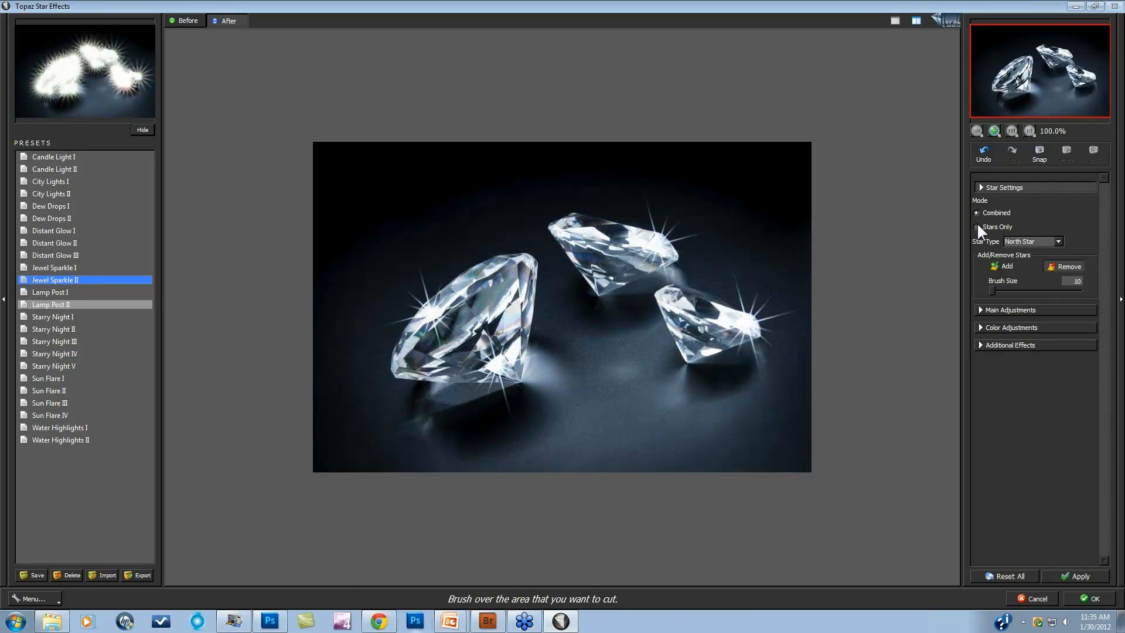
Try a star Angle of 114.9 with a RainBow Strength above 0.61, and discard the effect.
{"action": "left_click", "coordinate": [990, 308]}
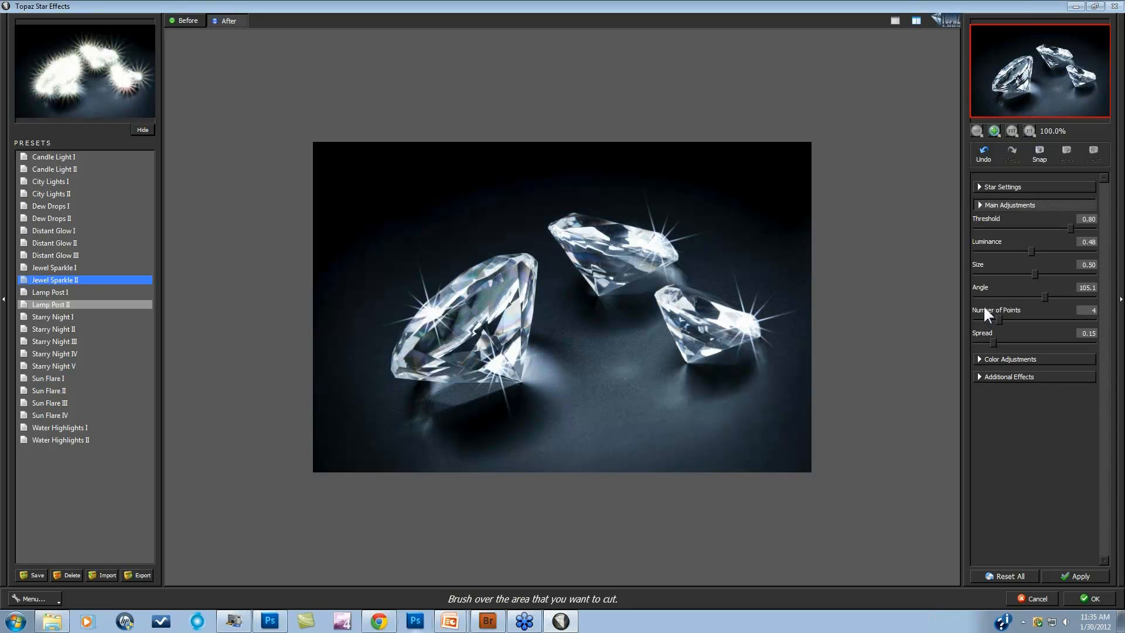
{"action": "left_click_drag", "start_coordinate": [1042, 296], "coordinate": [1031, 296]}
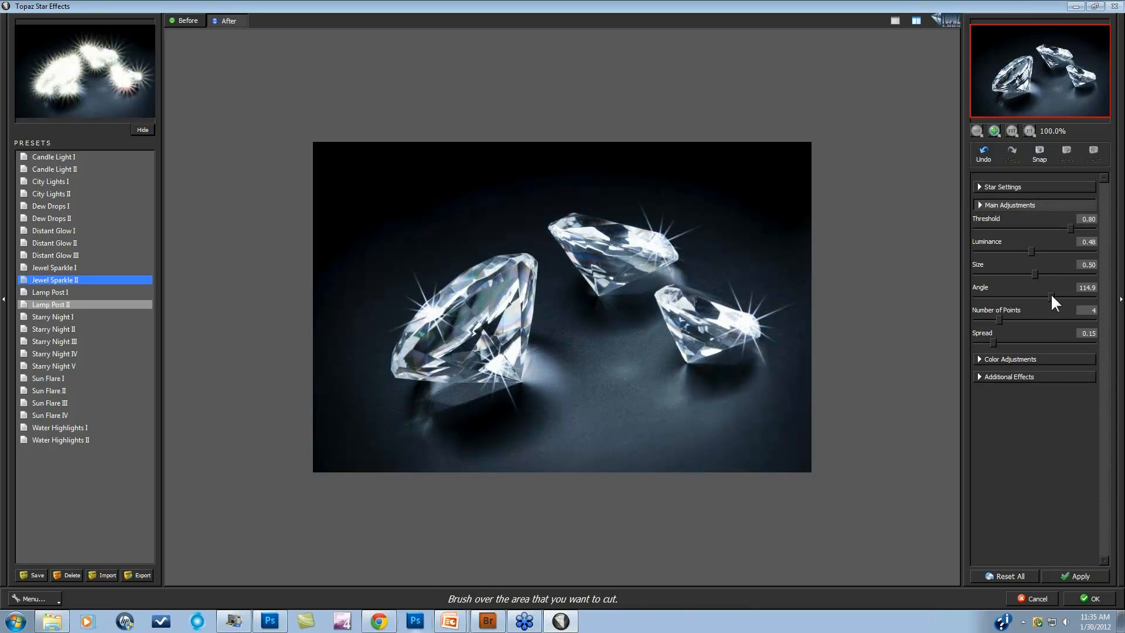
{"action": "left_click", "coordinate": [1044, 358]}
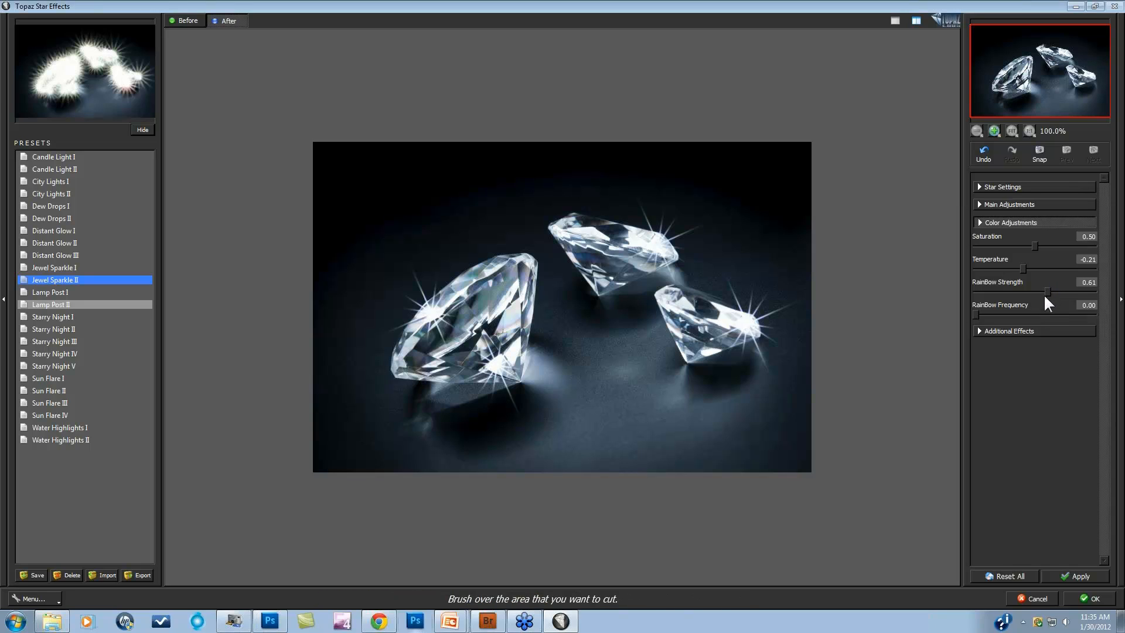
{"action": "left_click", "coordinate": [1064, 292]}
{"action": "left_click_drag", "start_coordinate": [1063, 290], "coordinate": [1060, 290]}
{"action": "left_click", "coordinate": [1036, 599]}
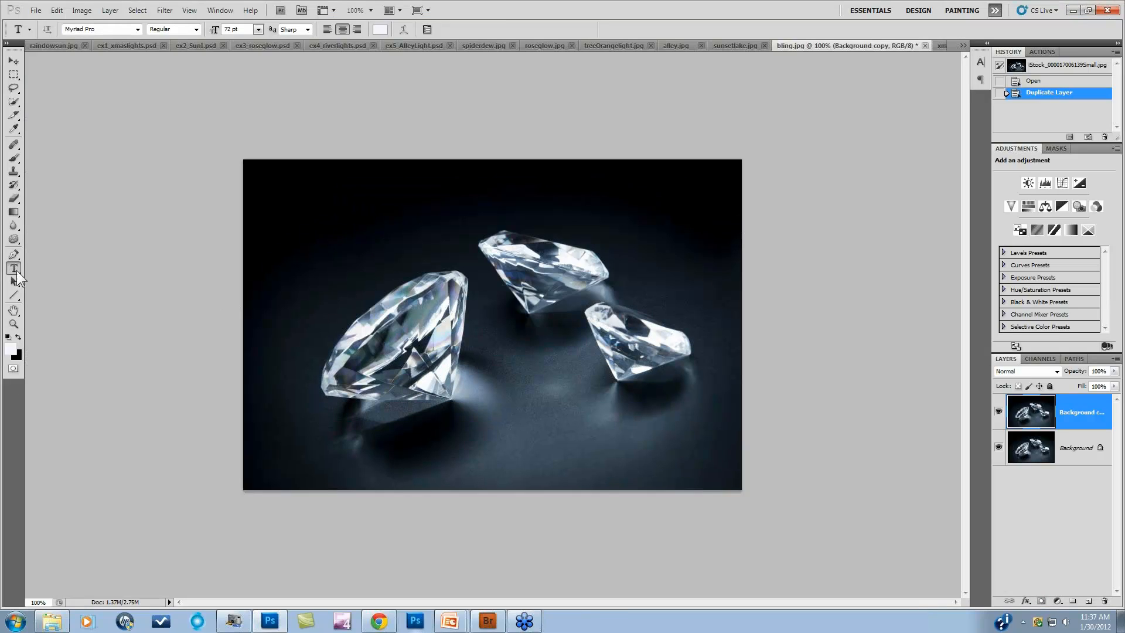
Set the foreground colour to pale pink (fff0ff) and paint a small dot with the Brush near the image's upper-left corner.
{"action": "left_click", "coordinate": [18, 162]}
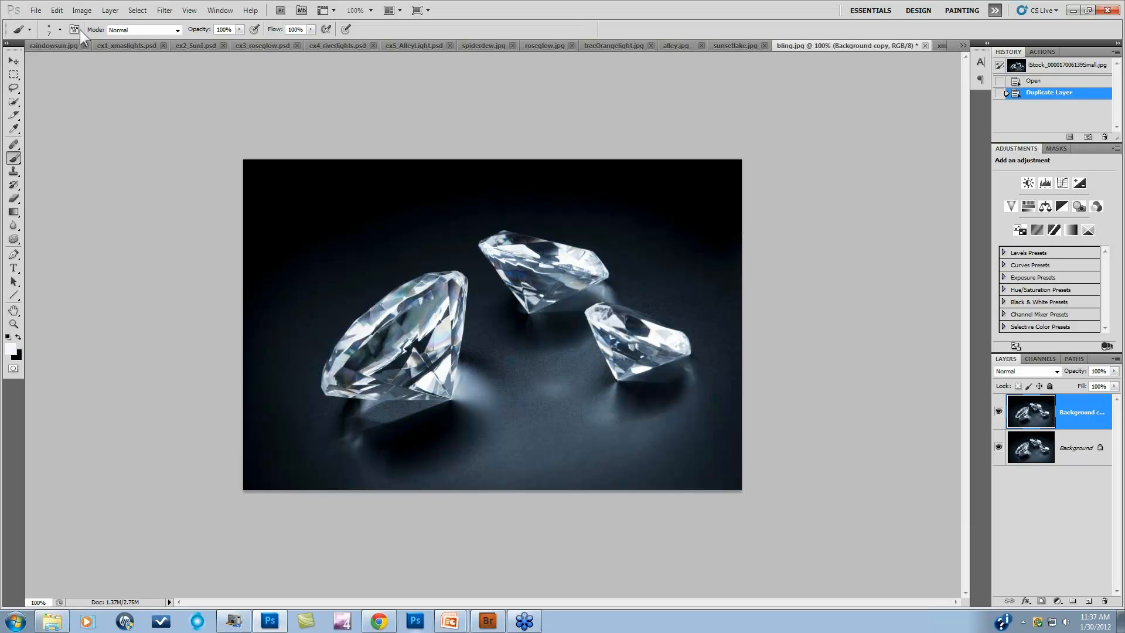
{"action": "left_click", "coordinate": [11, 349]}
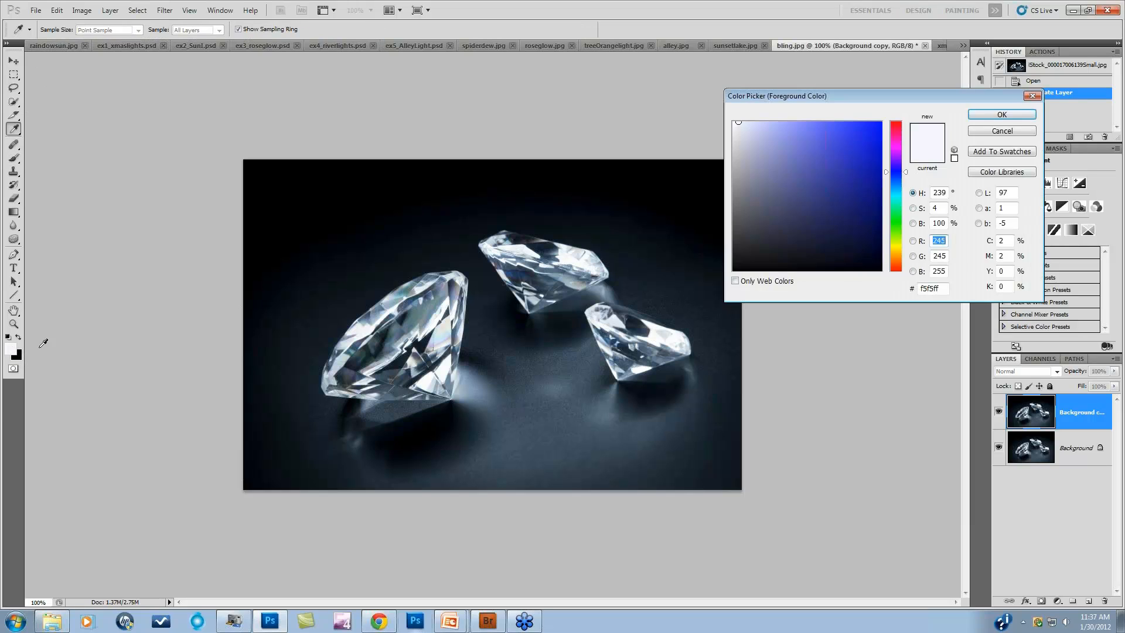
{"action": "left_click", "coordinate": [734, 122]}
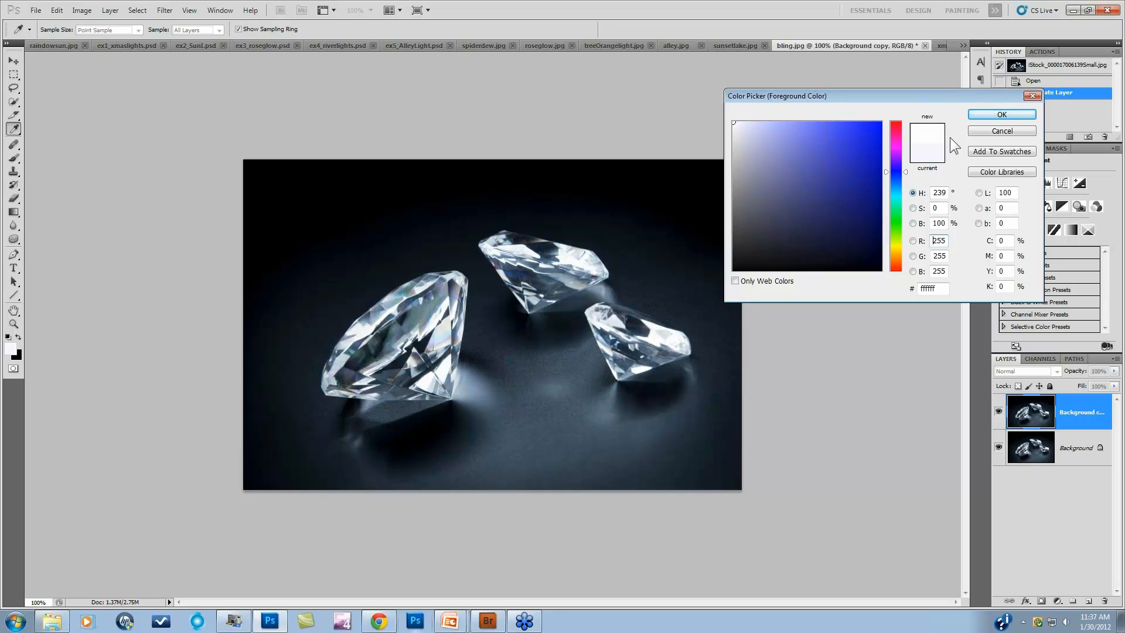
{"action": "left_click_drag", "start_coordinate": [907, 177], "coordinate": [902, 149]}
{"action": "left_click_drag", "start_coordinate": [733, 125], "coordinate": [741, 118]}
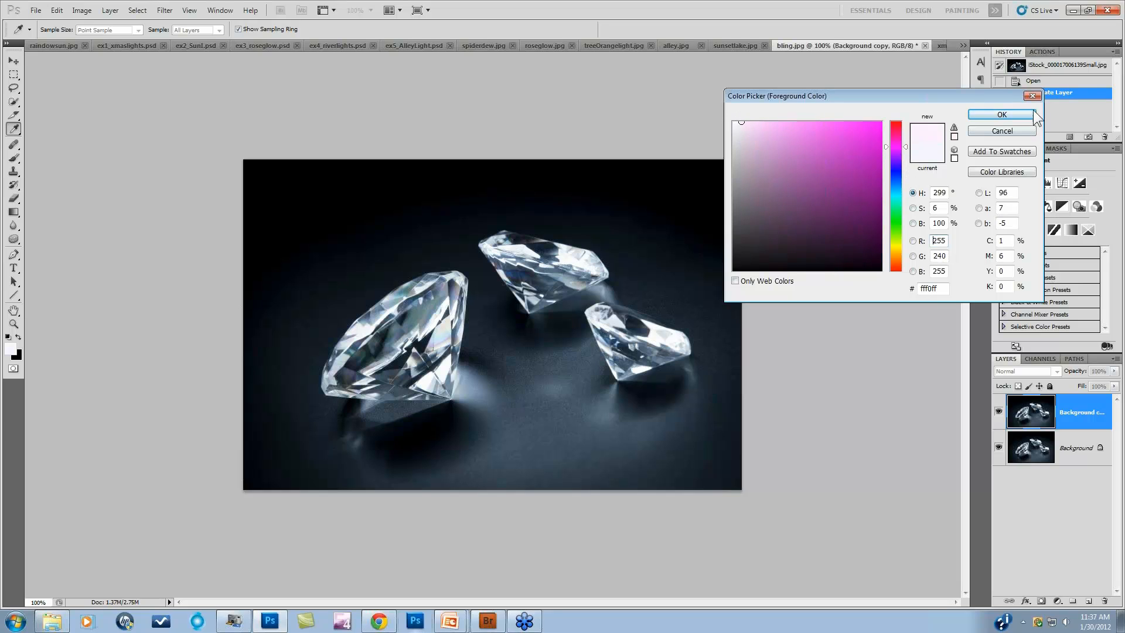
{"action": "left_click", "coordinate": [1002, 115]}
{"action": "key", "text": "b"}
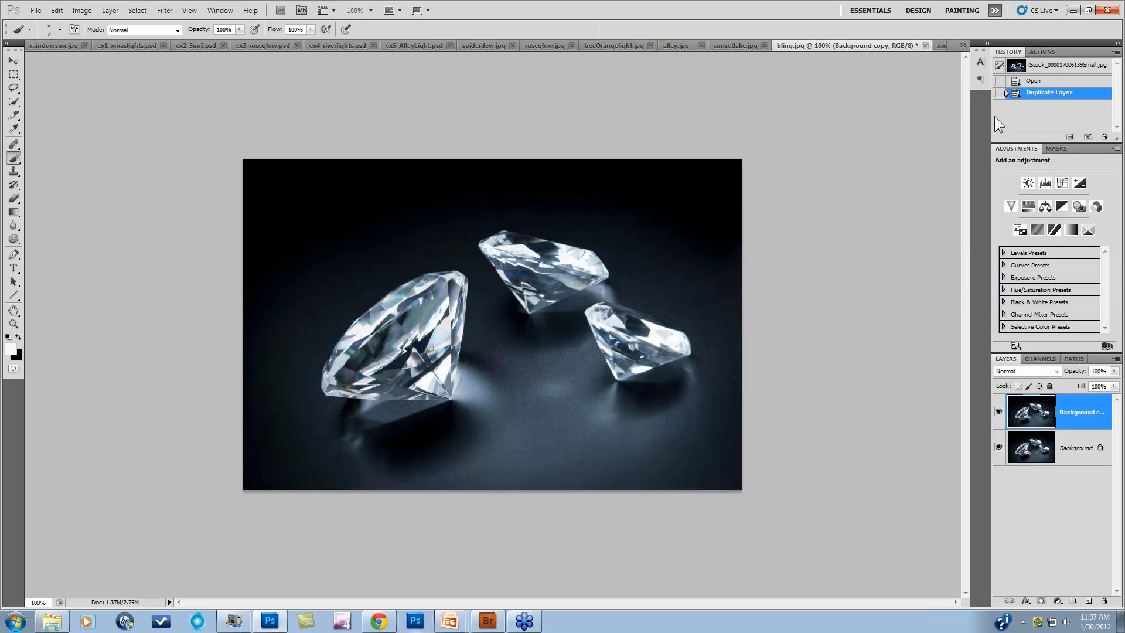
{"action": "left_click_drag", "start_coordinate": [283, 182], "coordinate": [332, 205]}
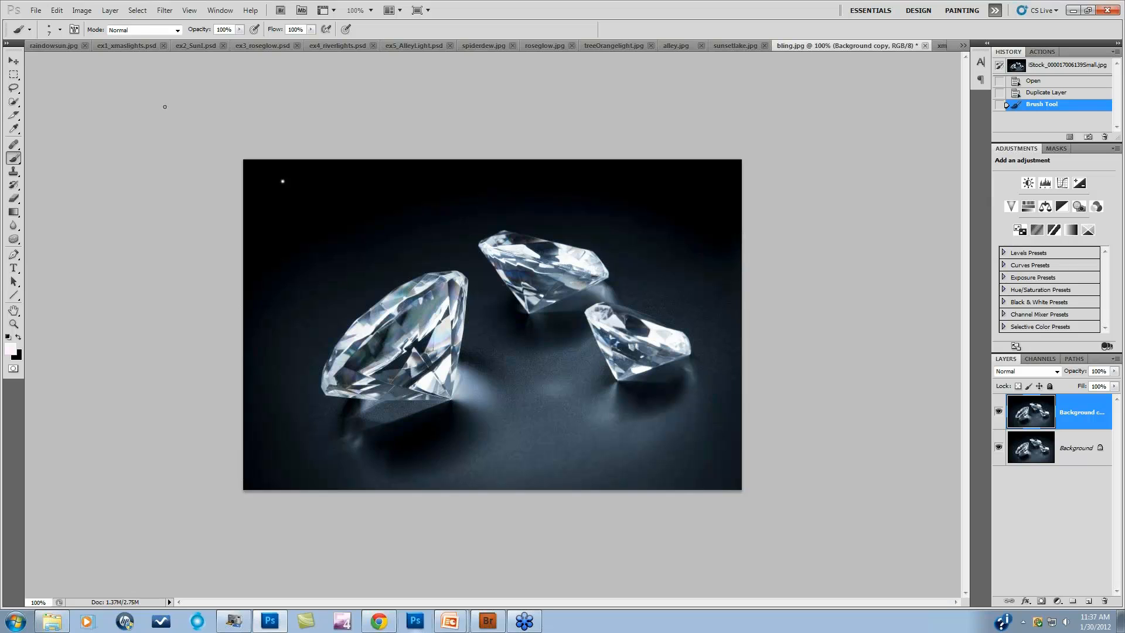
Change the foreground colour to pale yellow (fffff0) and paint a second small dot just below the pink one.
{"action": "left_click", "coordinate": [10, 350]}
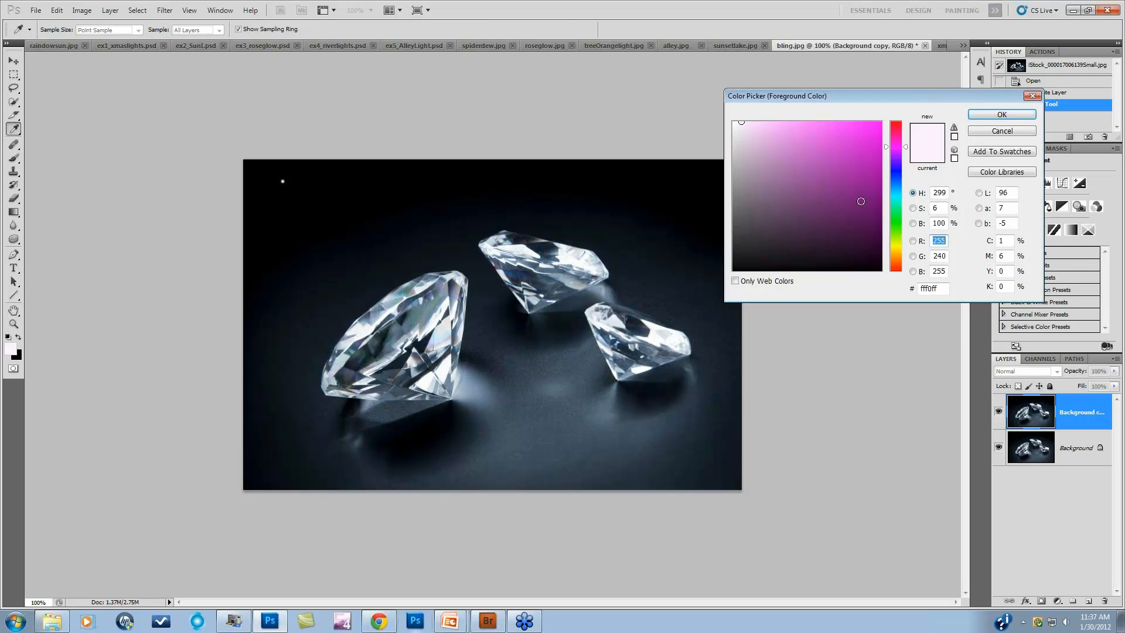
{"action": "left_click", "coordinate": [896, 245]}
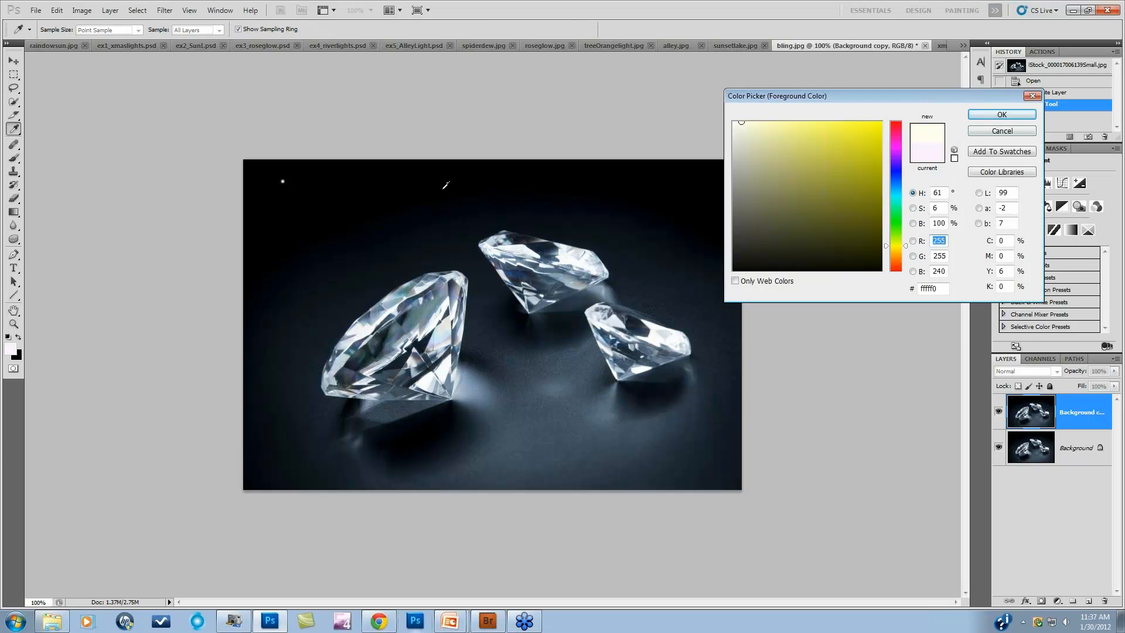
{"action": "left_click", "coordinate": [985, 116]}
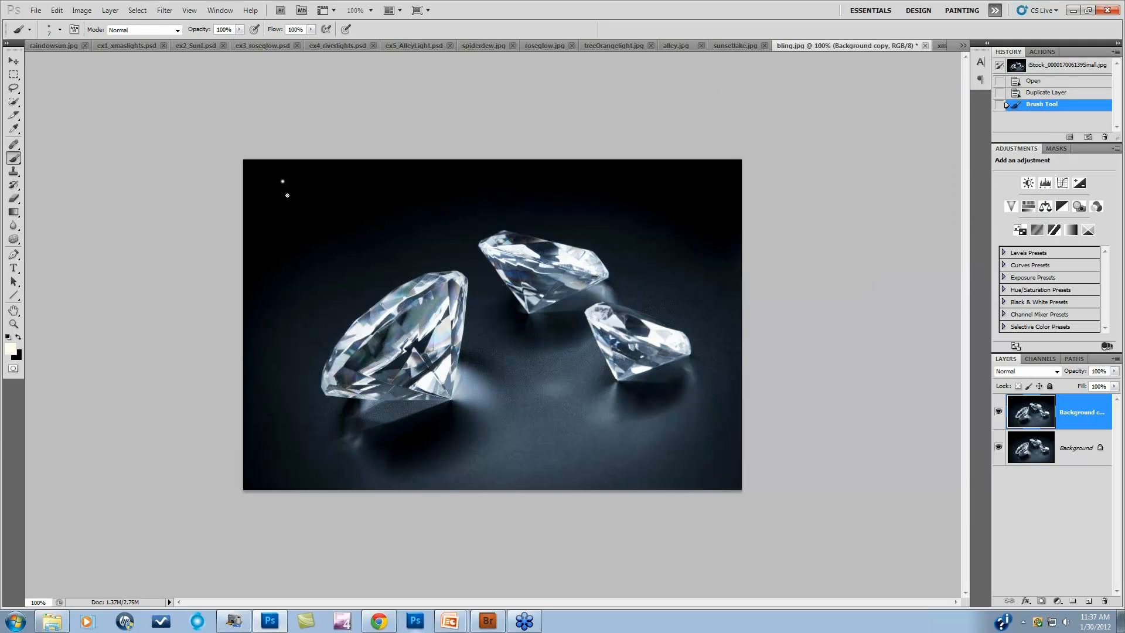
{"action": "left_click", "coordinate": [287, 195]}
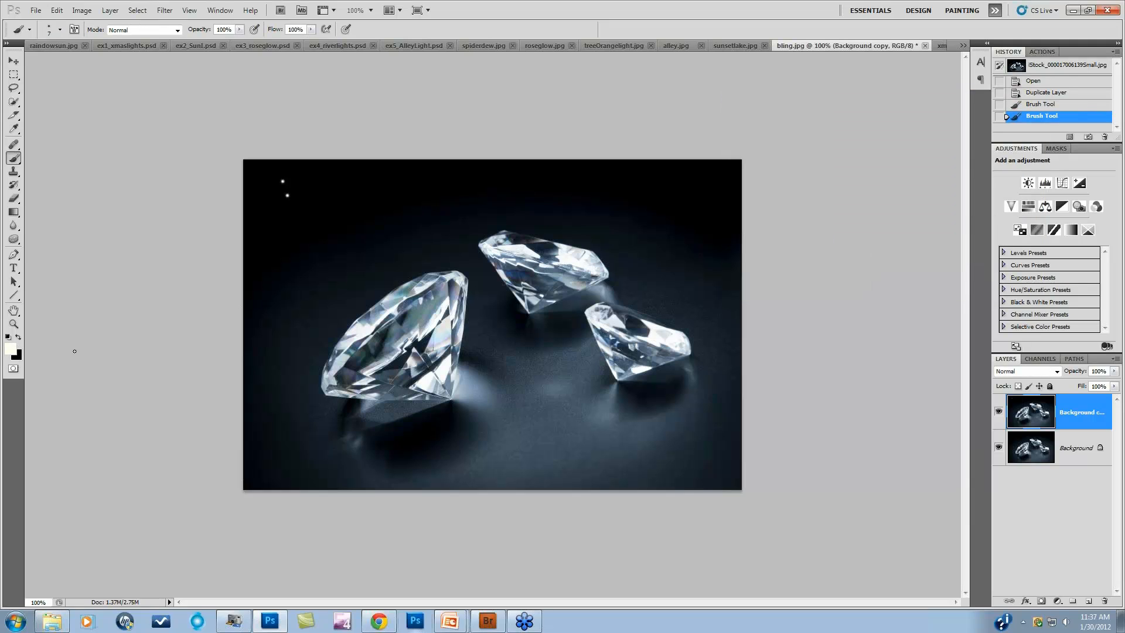
Change the foreground colour to a pale green tint and paint a third small dot to the right of the other two.
{"action": "left_click", "coordinate": [10, 350]}
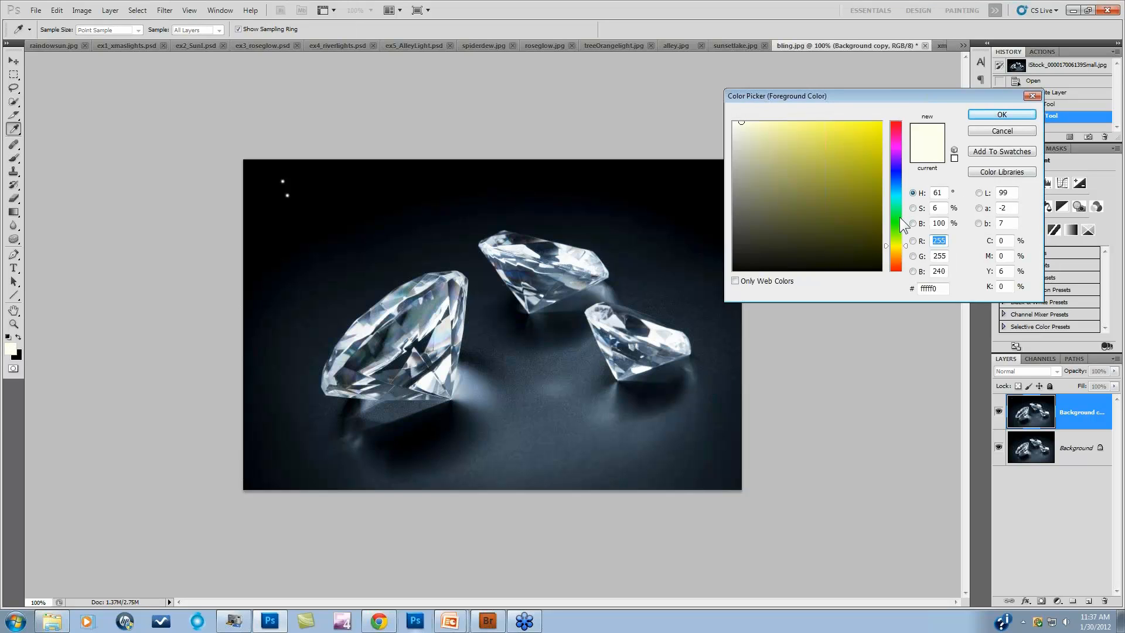
{"action": "left_click", "coordinate": [897, 217]}
{"action": "left_click", "coordinate": [991, 114]}
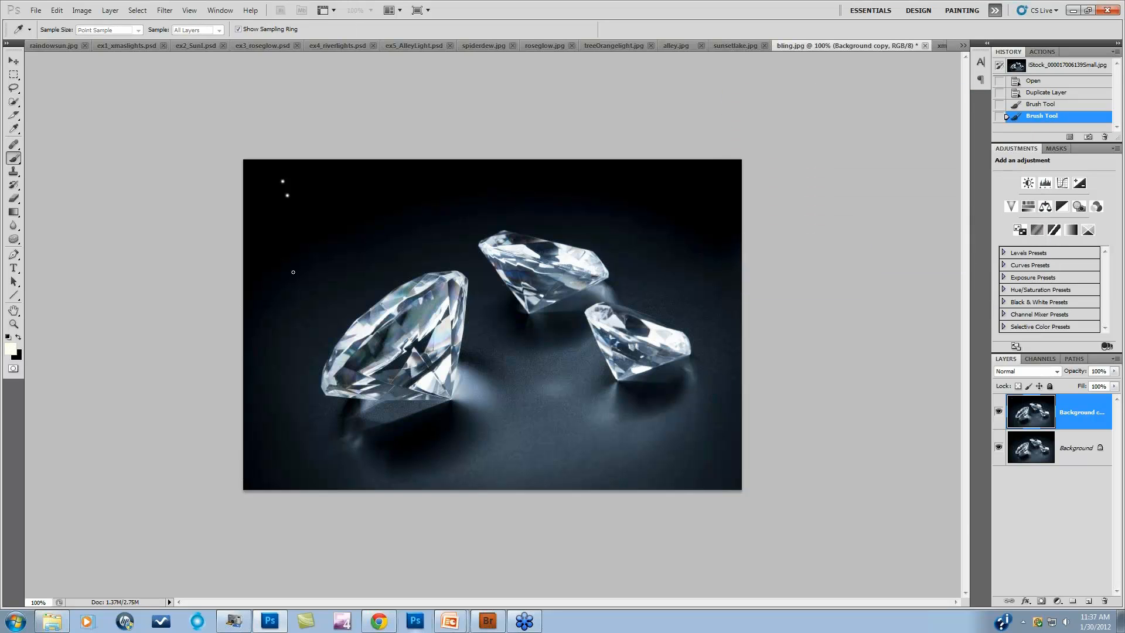
{"action": "key", "text": "b"}
{"action": "left_click", "coordinate": [302, 182]}
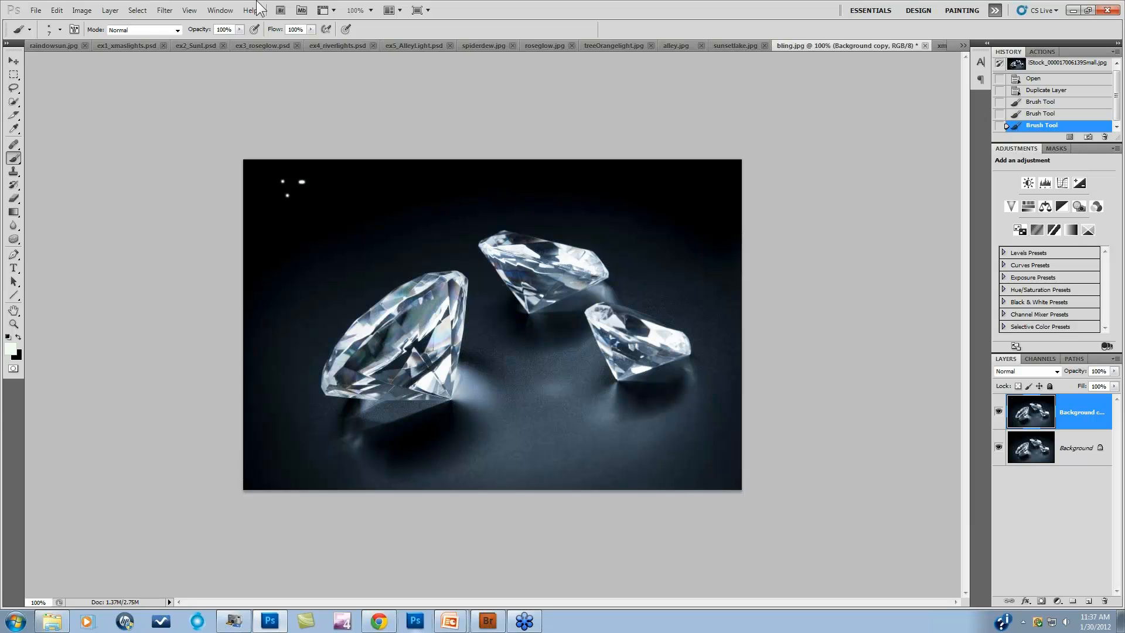
Open the Topaz Star Effects filter on the dotted layer and lower the Threshold to 0.00.
{"action": "left_click", "coordinate": [163, 11]}
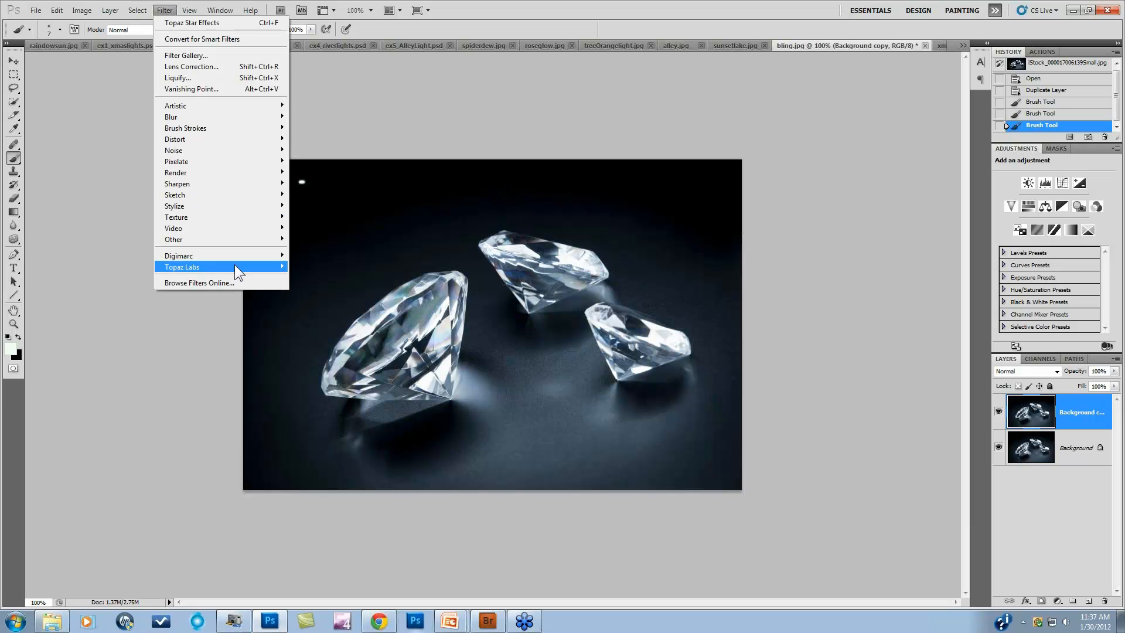
{"action": "mouse_move", "coordinate": [234, 266]}
{"action": "left_click", "coordinate": [331, 388]}
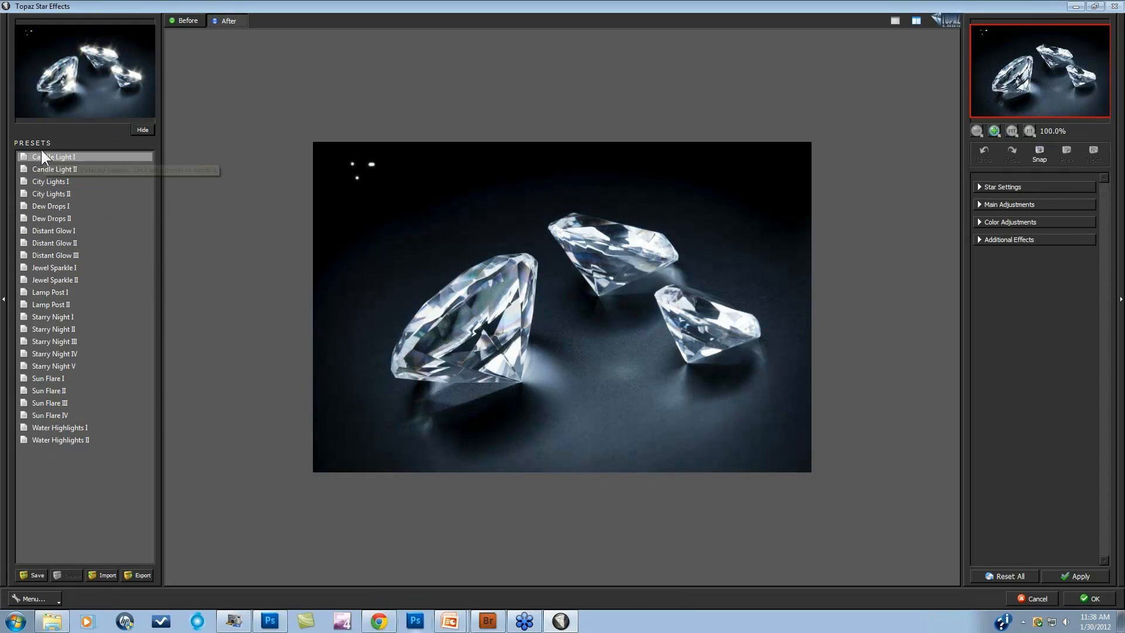
{"action": "left_click", "coordinate": [983, 205]}
{"action": "left_click_drag", "start_coordinate": [1055, 227], "coordinate": [942, 231]}
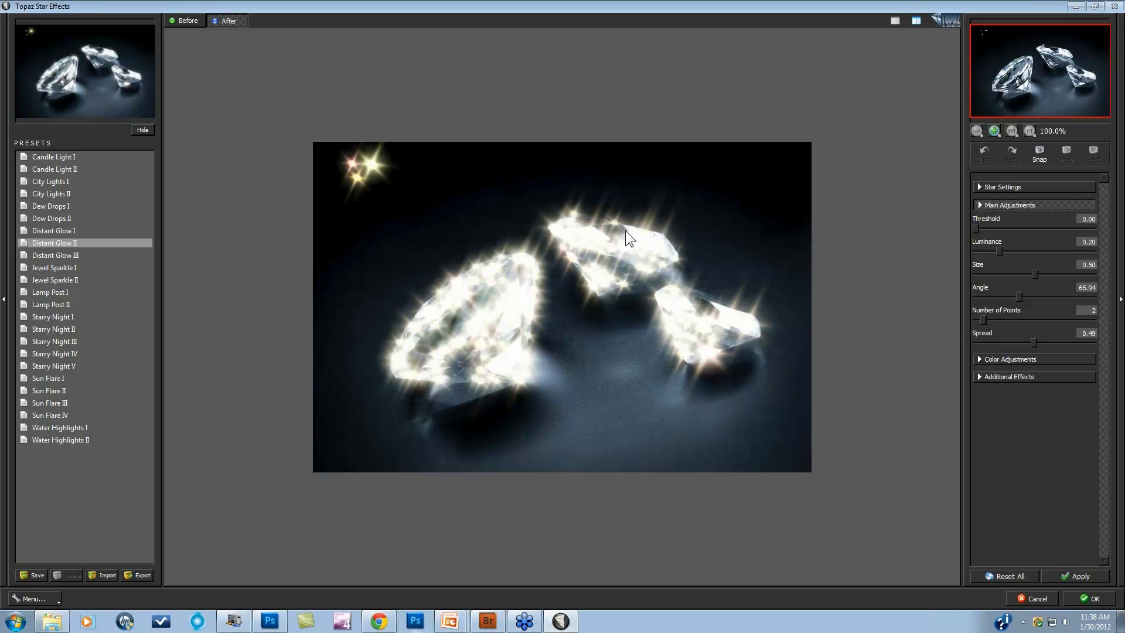
Test the star Saturation at 0.90 and at 0.32, and cancel the filter.
{"action": "left_click", "coordinate": [984, 359]}
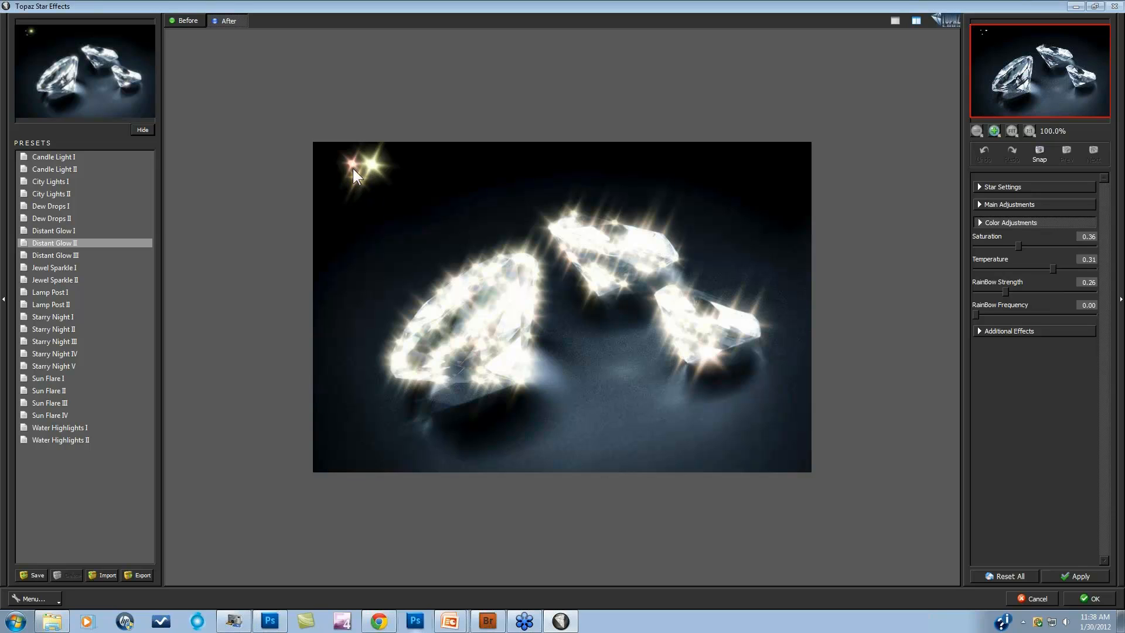
{"action": "left_click", "coordinate": [1057, 245]}
{"action": "left_click", "coordinate": [1082, 244]}
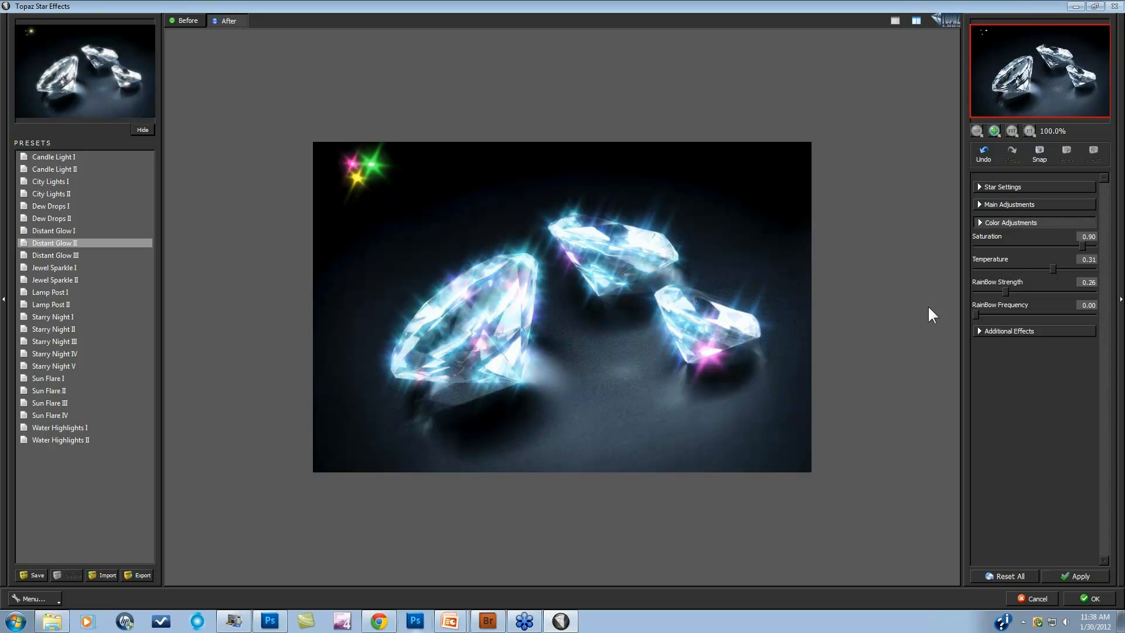
{"action": "left_click_drag", "start_coordinate": [1081, 242], "coordinate": [1014, 245]}
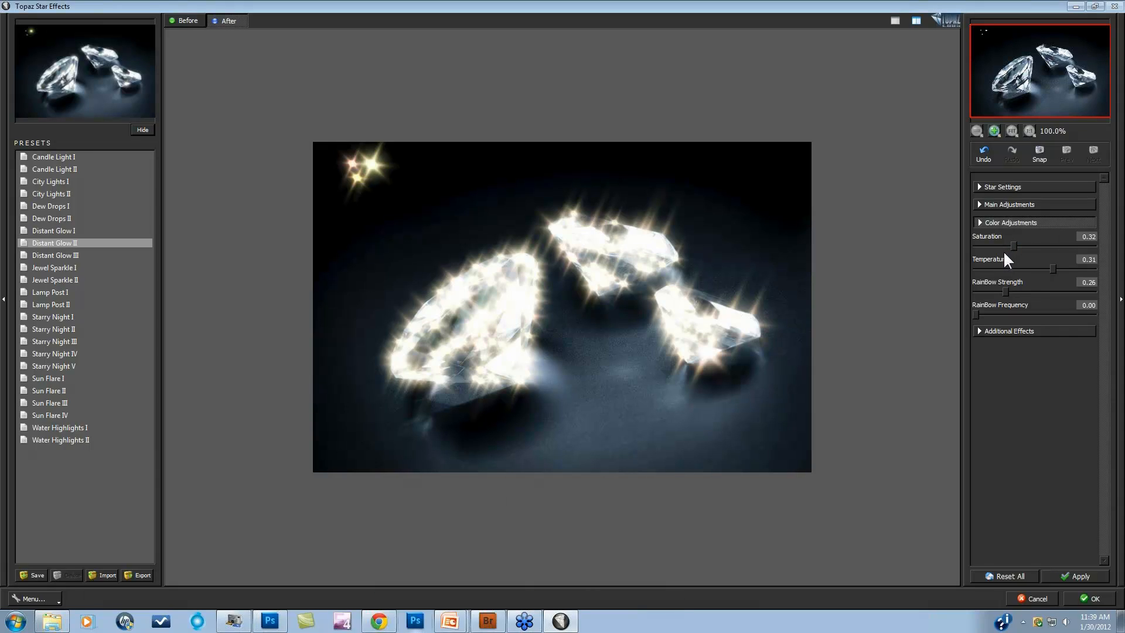
{"action": "left_click", "coordinate": [1032, 599]}
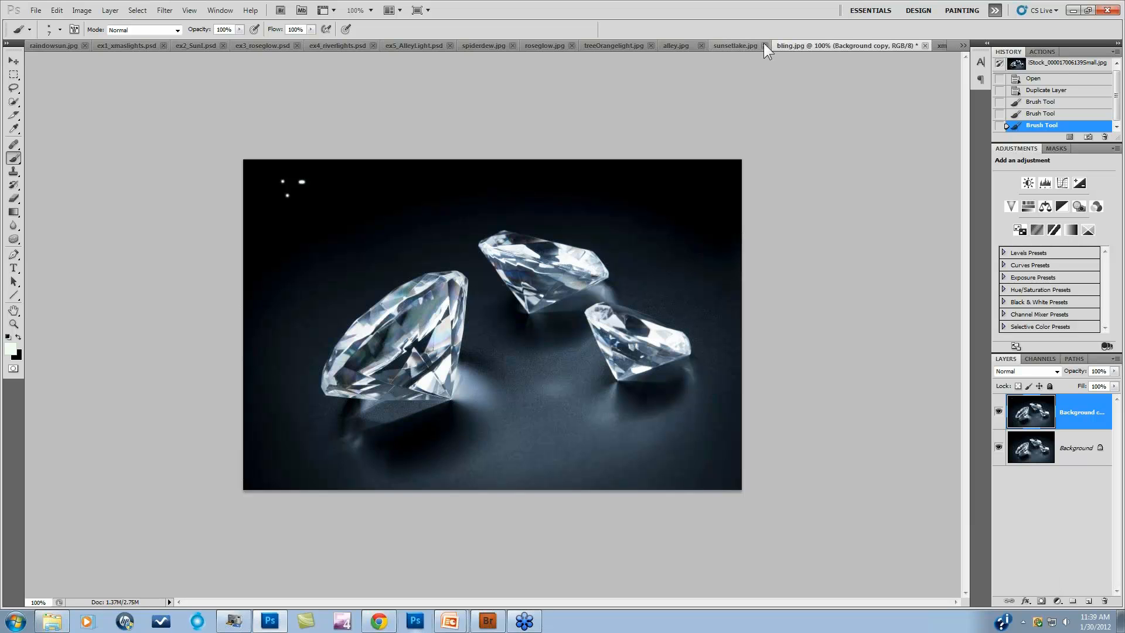
Switch to ex2_Sun1.psd, hide its existing edited copy layer and duplicate the Background layer.
{"action": "left_click", "coordinate": [616, 45]}
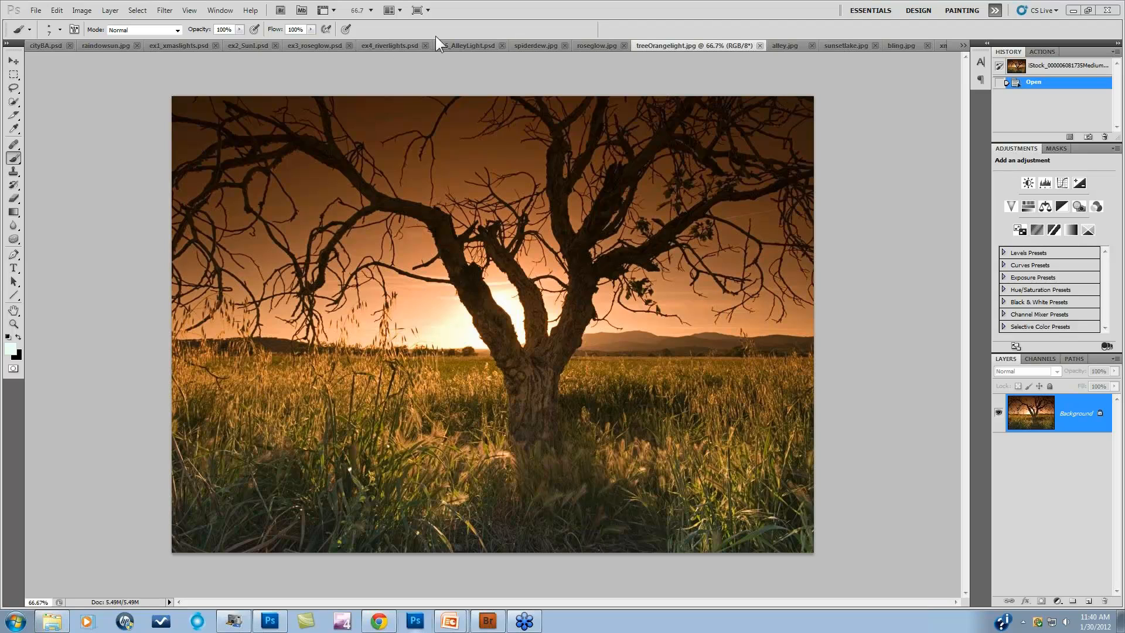
{"action": "left_click", "coordinate": [248, 46]}
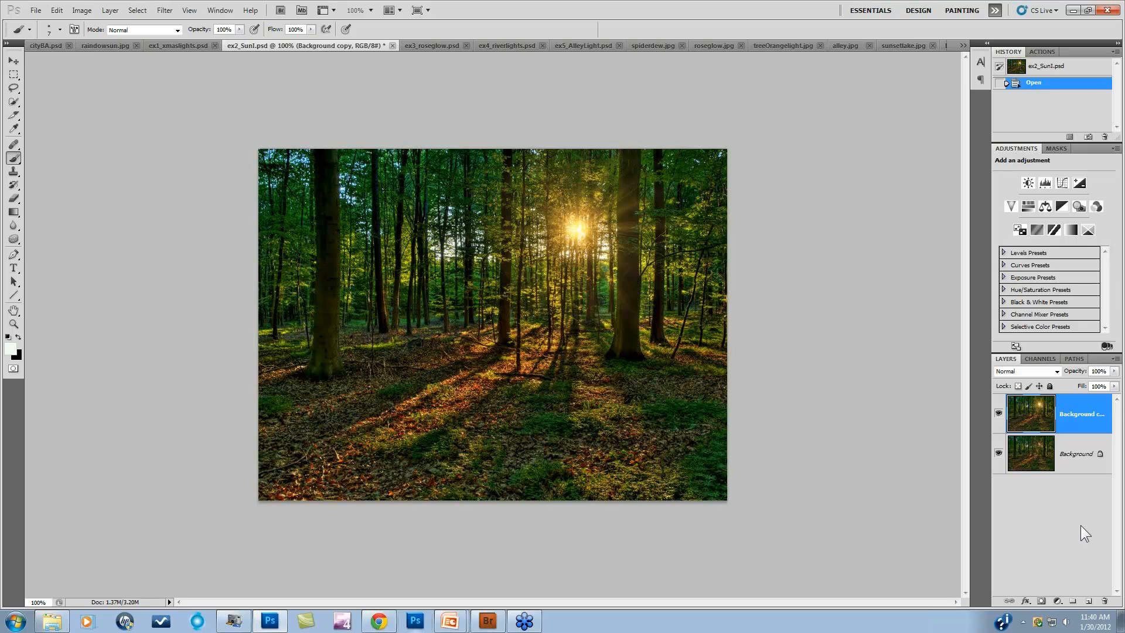
{"action": "left_click", "coordinate": [998, 415]}
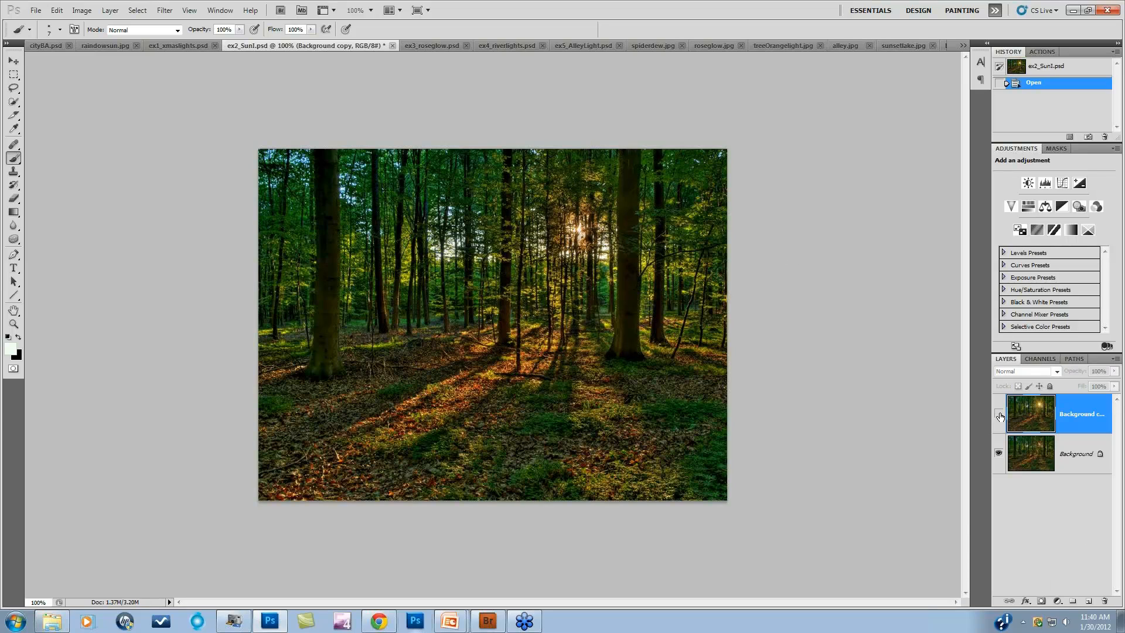
{"action": "left_click_drag", "start_coordinate": [1061, 474], "coordinate": [1088, 602]}
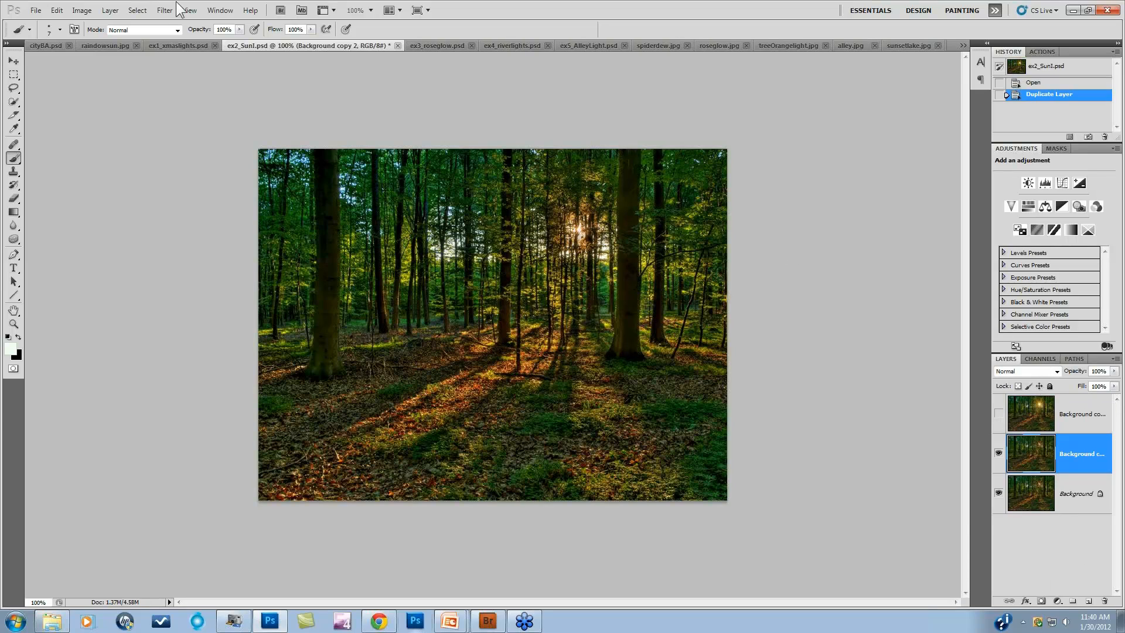
Open the Topaz Star Effects filter on the new duplicate of the forest photo.
{"action": "left_click", "coordinate": [164, 10]}
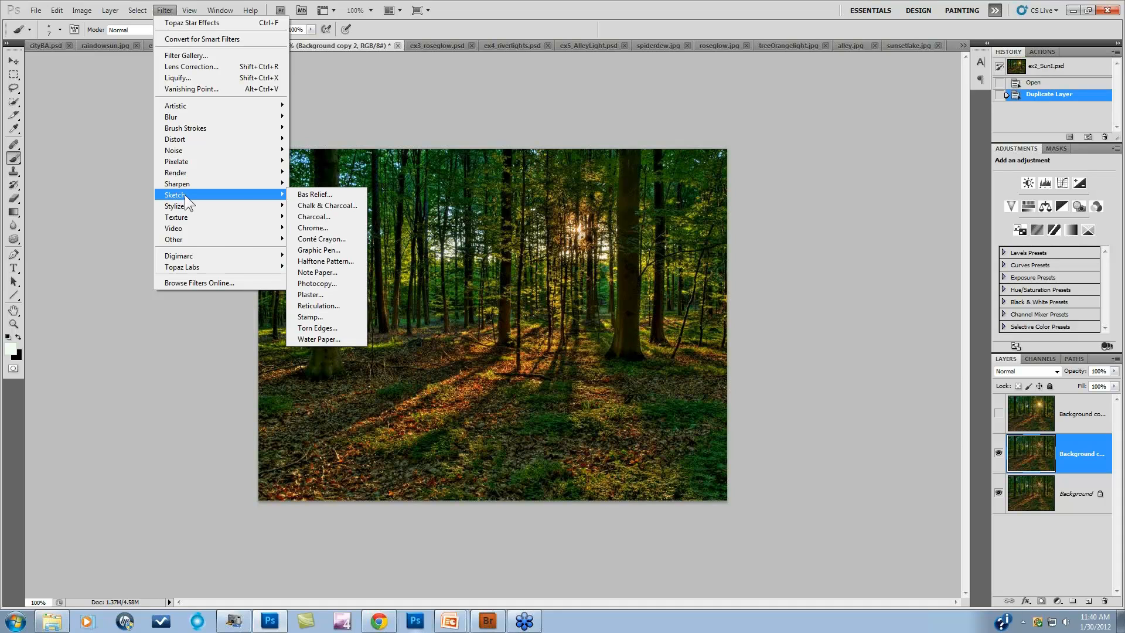
{"action": "mouse_move", "coordinate": [195, 269]}
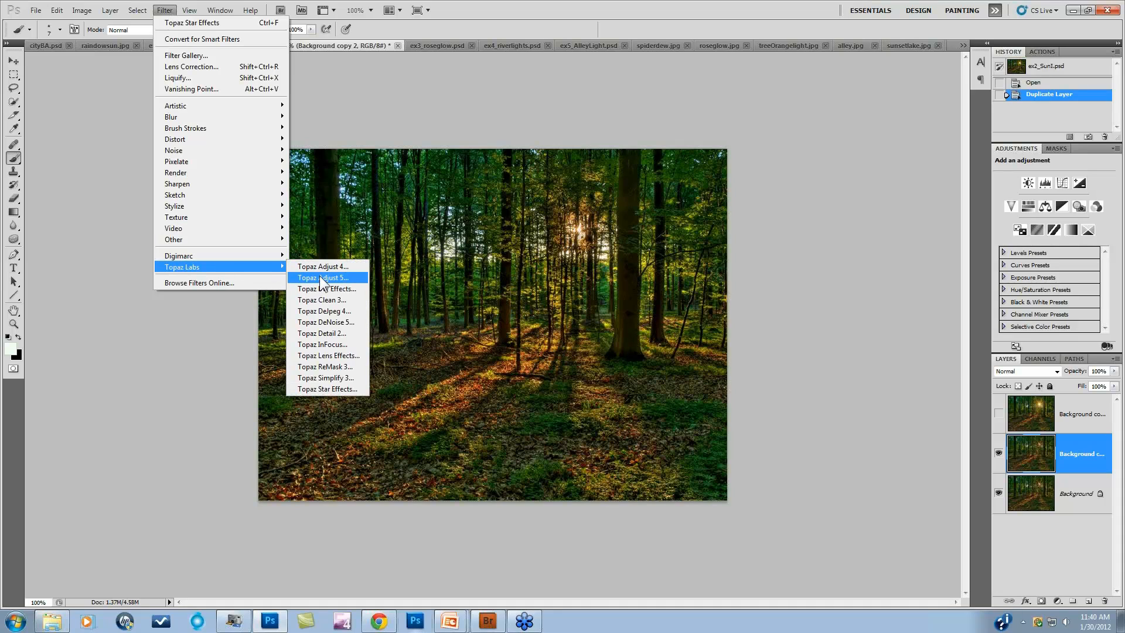
{"action": "left_click", "coordinate": [318, 386]}
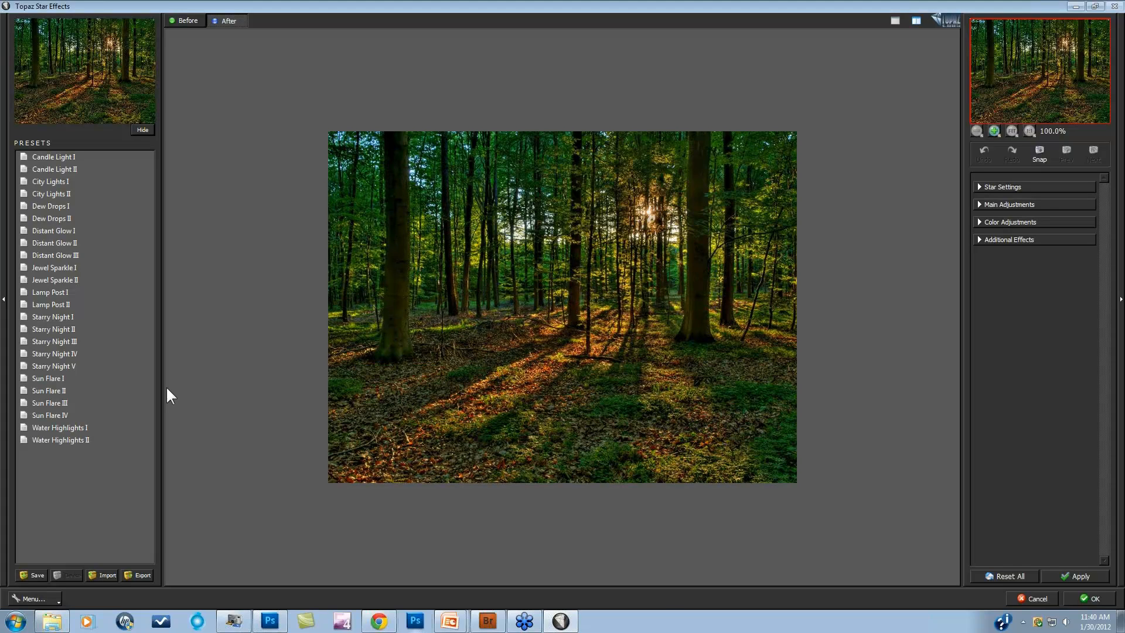
Compare the Sun Flare I to IV presets on the forest photo and settle on Sun Flare I.
{"action": "left_click", "coordinate": [54, 378]}
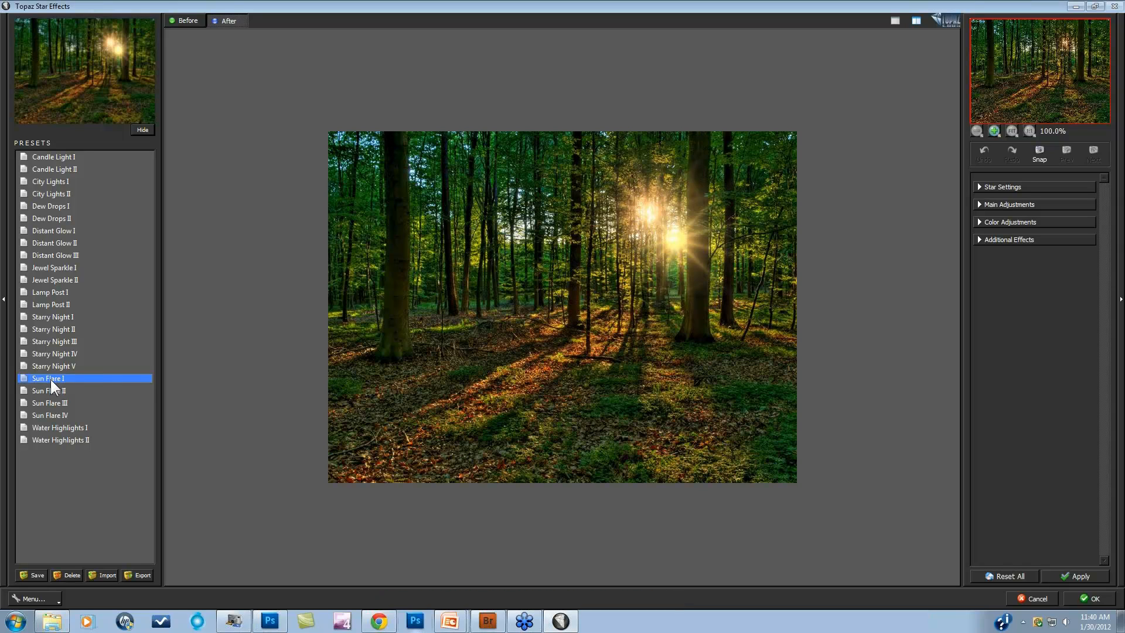
{"action": "left_click", "coordinate": [47, 391]}
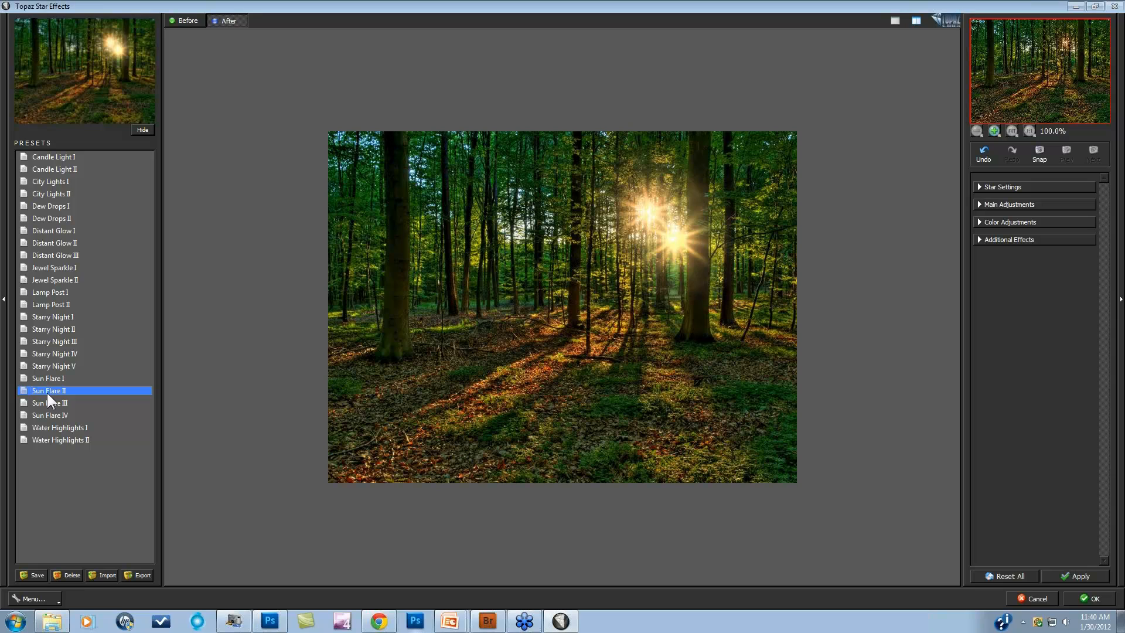
{"action": "left_click", "coordinate": [45, 404]}
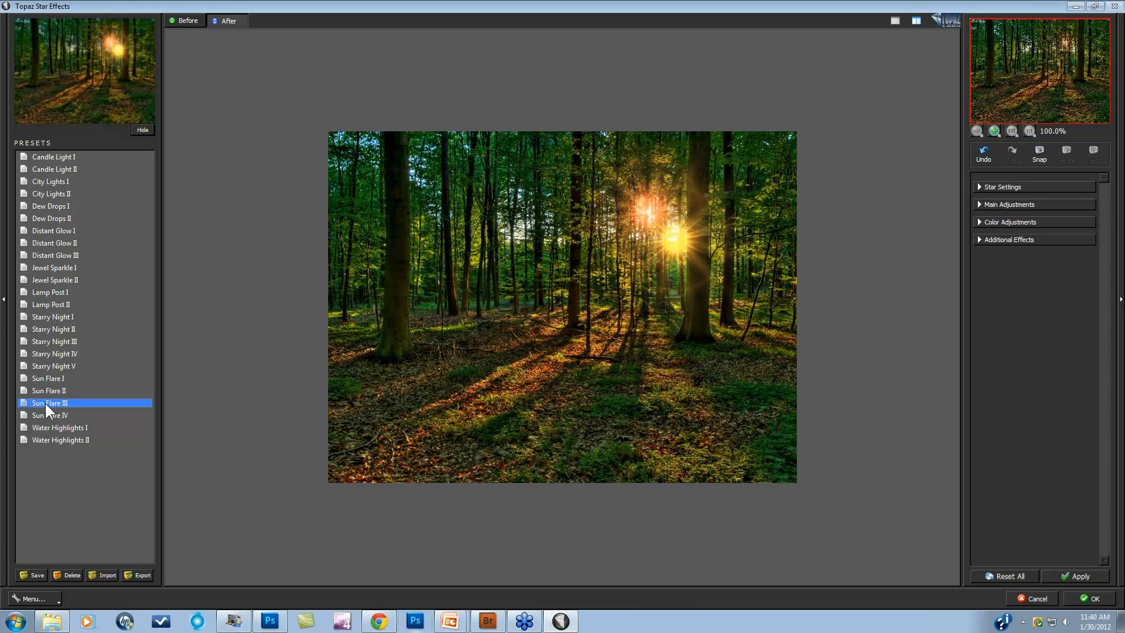
{"action": "left_click", "coordinate": [44, 413]}
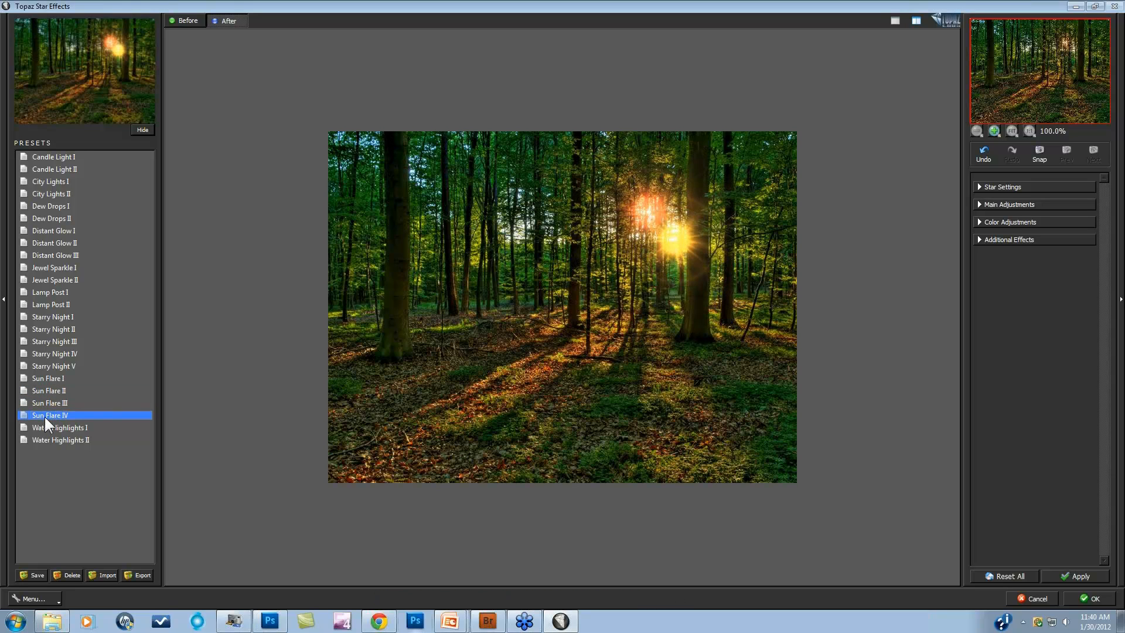
{"action": "left_click", "coordinate": [53, 390]}
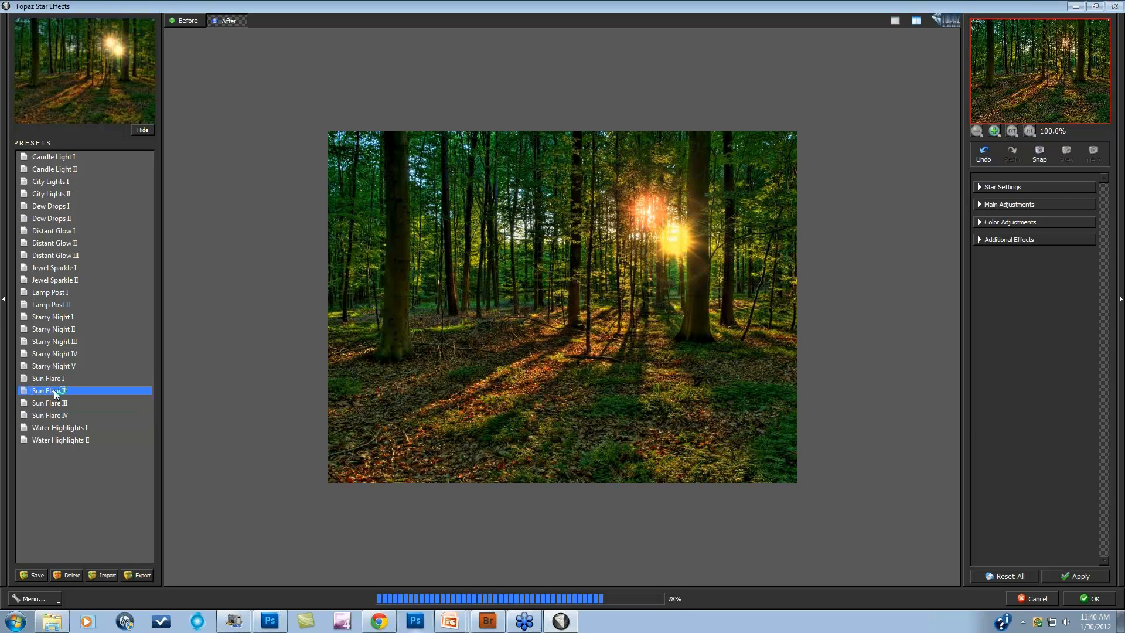
{"action": "left_click", "coordinate": [56, 378]}
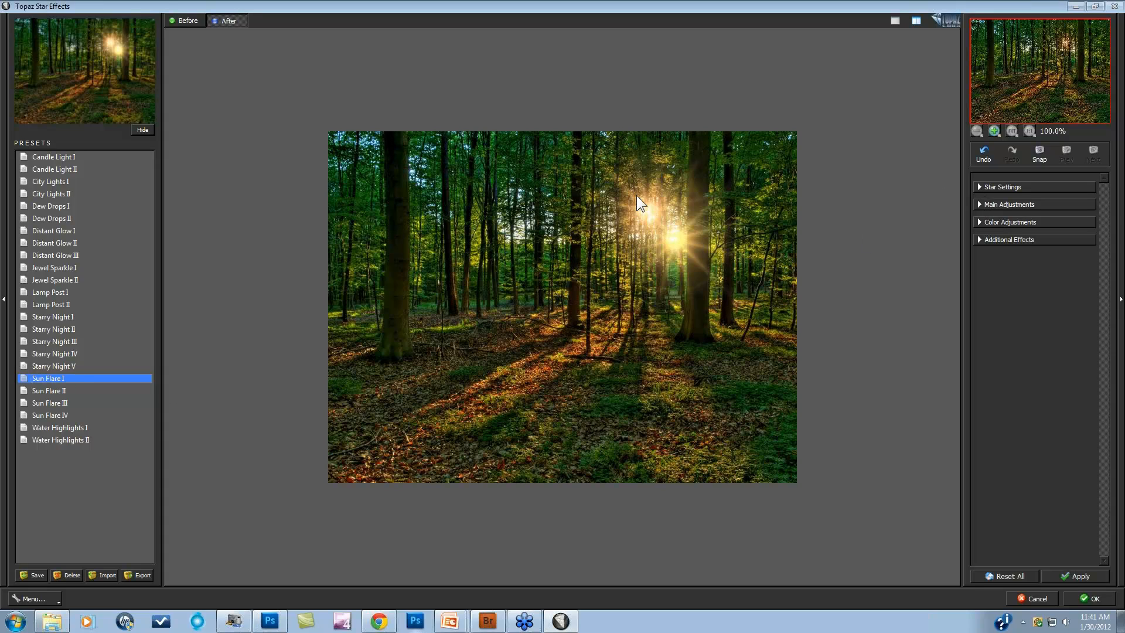
In Stars Only mode, remove the lower yellow star with the size 10 brush, and return to Combined mode.
{"action": "left_click", "coordinate": [996, 187]}
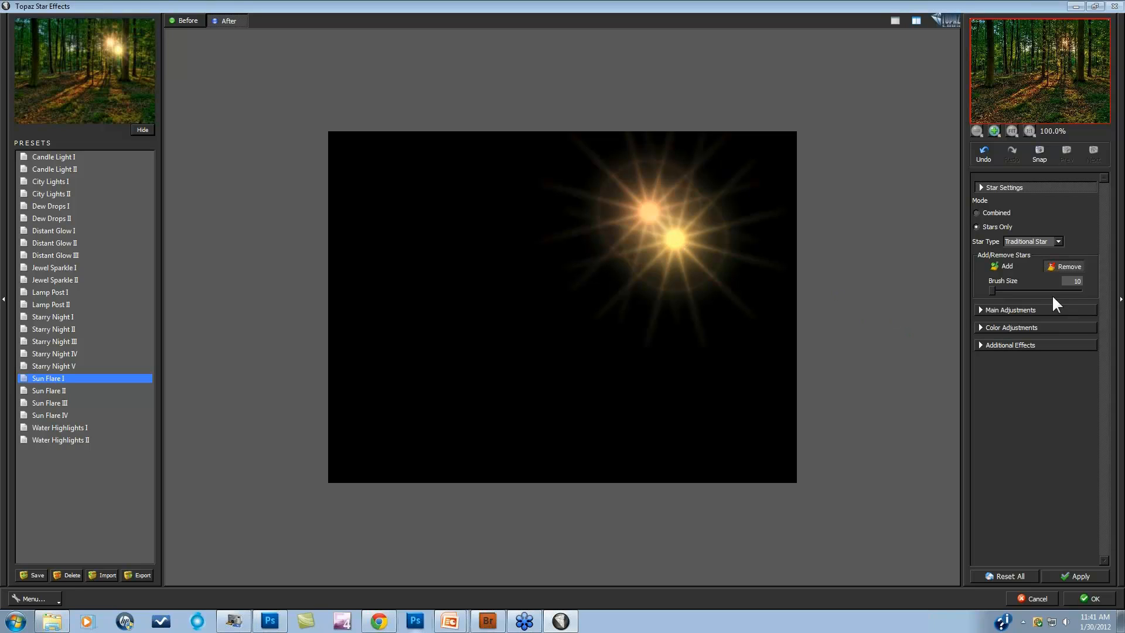
{"action": "left_click", "coordinate": [1065, 267]}
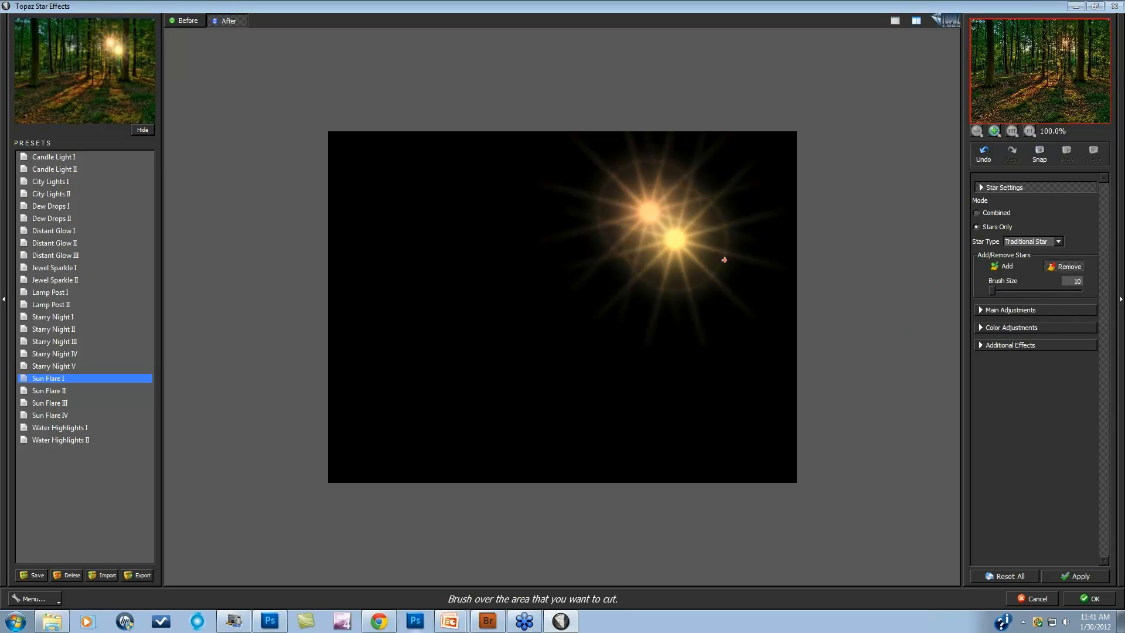
{"action": "left_click", "coordinate": [674, 241]}
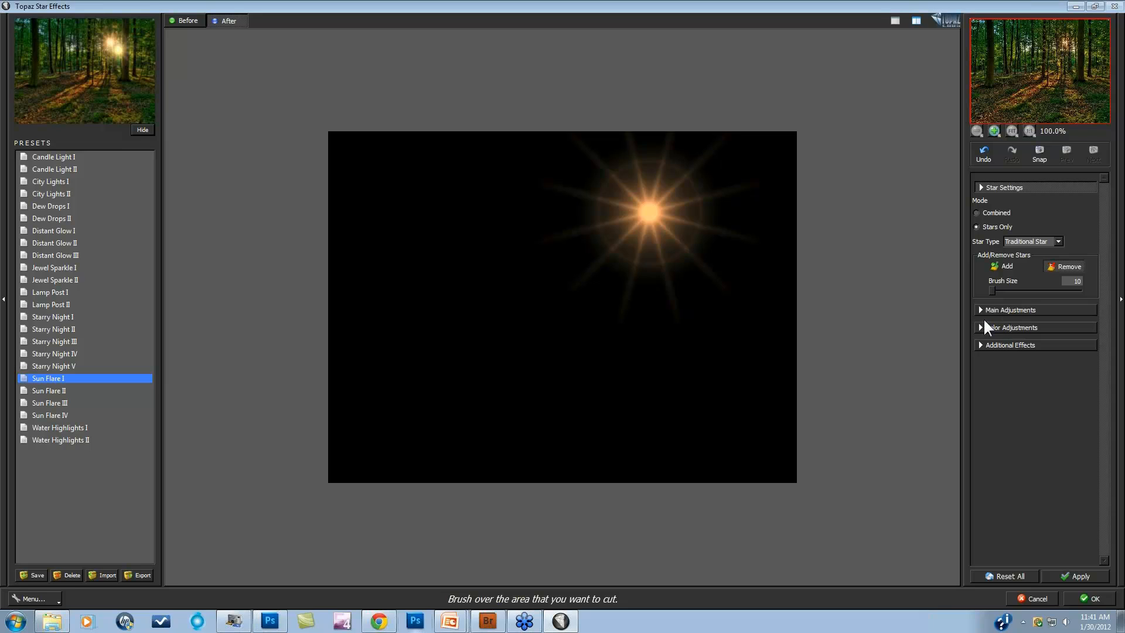
{"action": "left_click", "coordinate": [976, 213]}
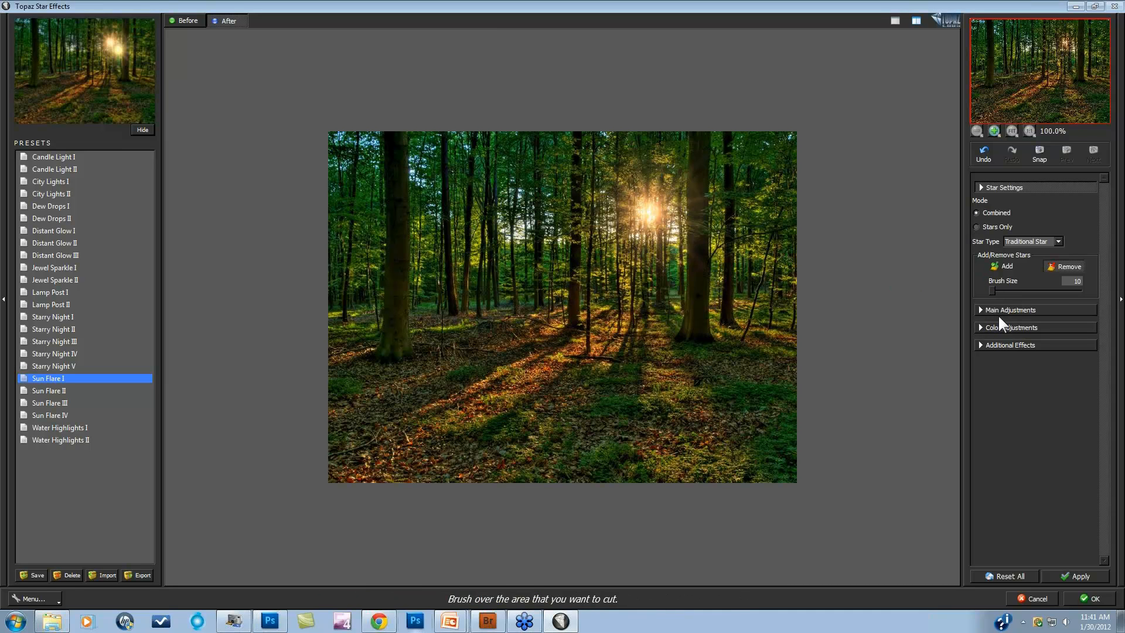
Set the remaining star's Luminance to 0.16 and its Number of Points to 13.
{"action": "left_click", "coordinate": [983, 309]}
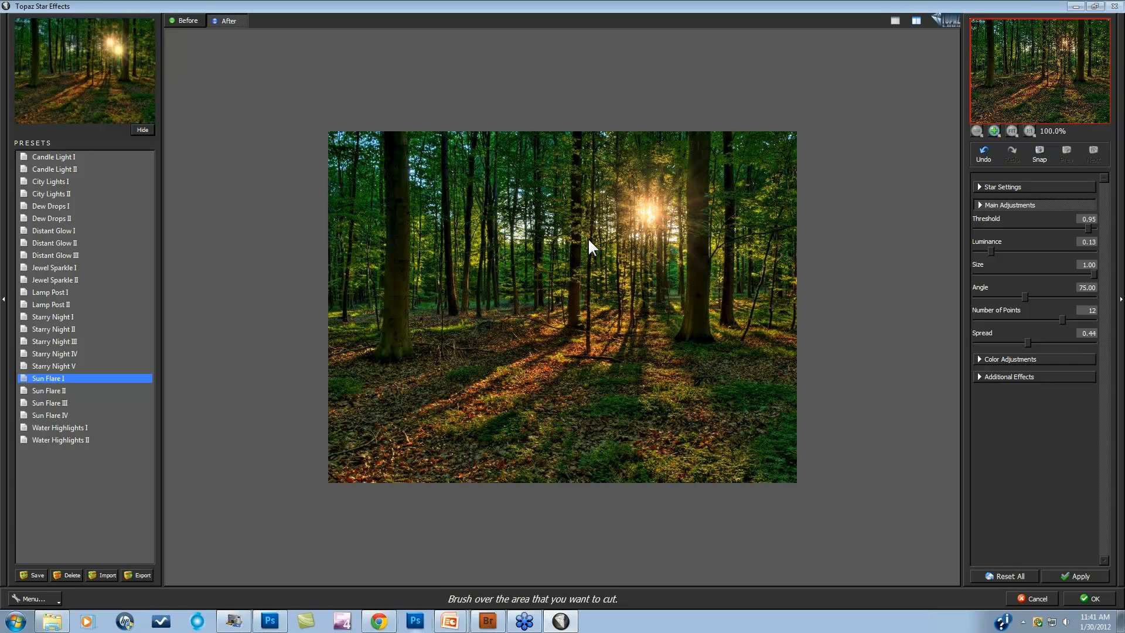
{"action": "left_click_drag", "start_coordinate": [680, 280], "coordinate": [681, 281]}
{"action": "left_click_drag", "start_coordinate": [991, 251], "coordinate": [994, 251]}
{"action": "mouse_move", "coordinate": [1060, 319]}
{"action": "left_mouse_down"}
{"action": "mouse_move", "coordinate": [1044, 320]}
{"action": "mouse_move", "coordinate": [1068, 323]}
{"action": "left_mouse_up"}
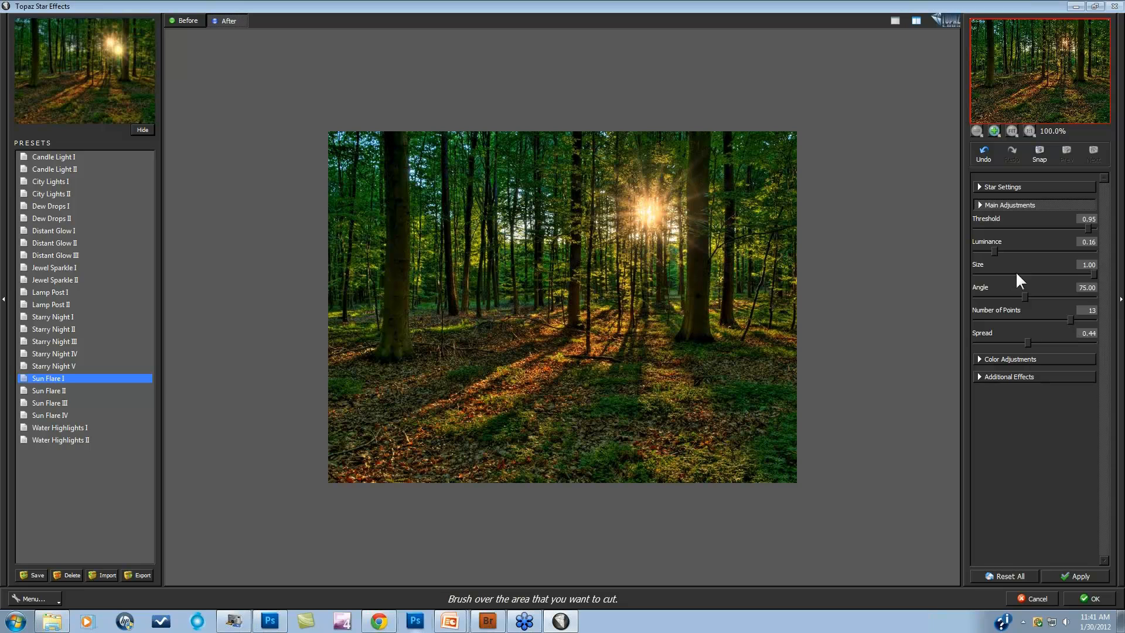
Try the Hollywood Star and Vector Star types on the sun and settle on Hollywood Star.
{"action": "left_click", "coordinate": [991, 187]}
{"action": "left_click", "coordinate": [1058, 242]}
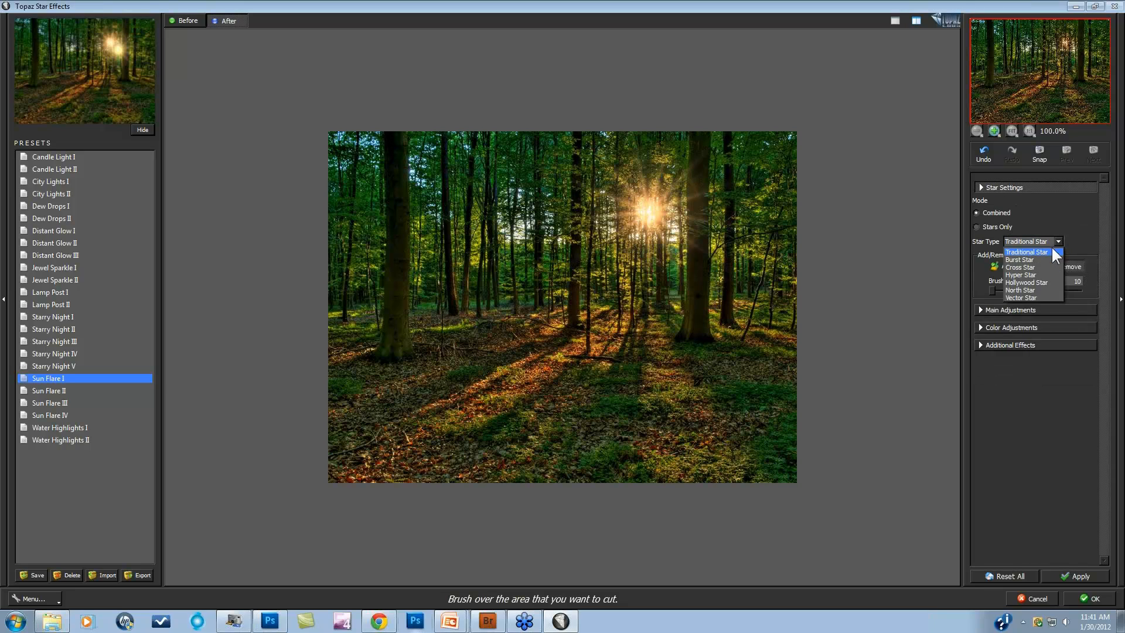
{"action": "left_click", "coordinate": [1039, 283]}
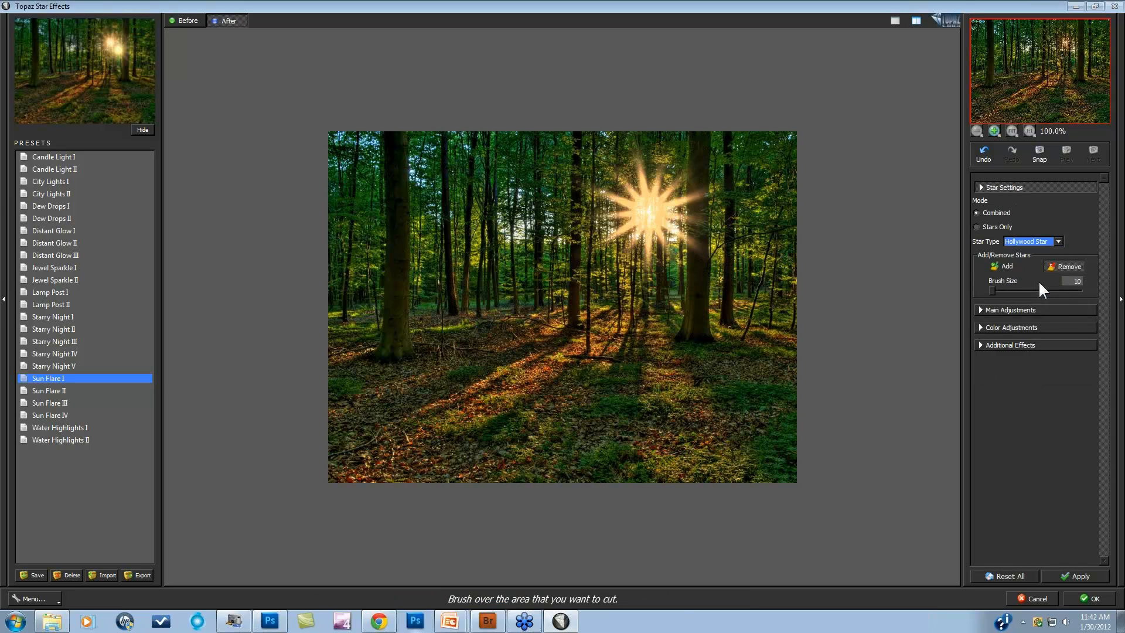
{"action": "left_click", "coordinate": [1057, 242]}
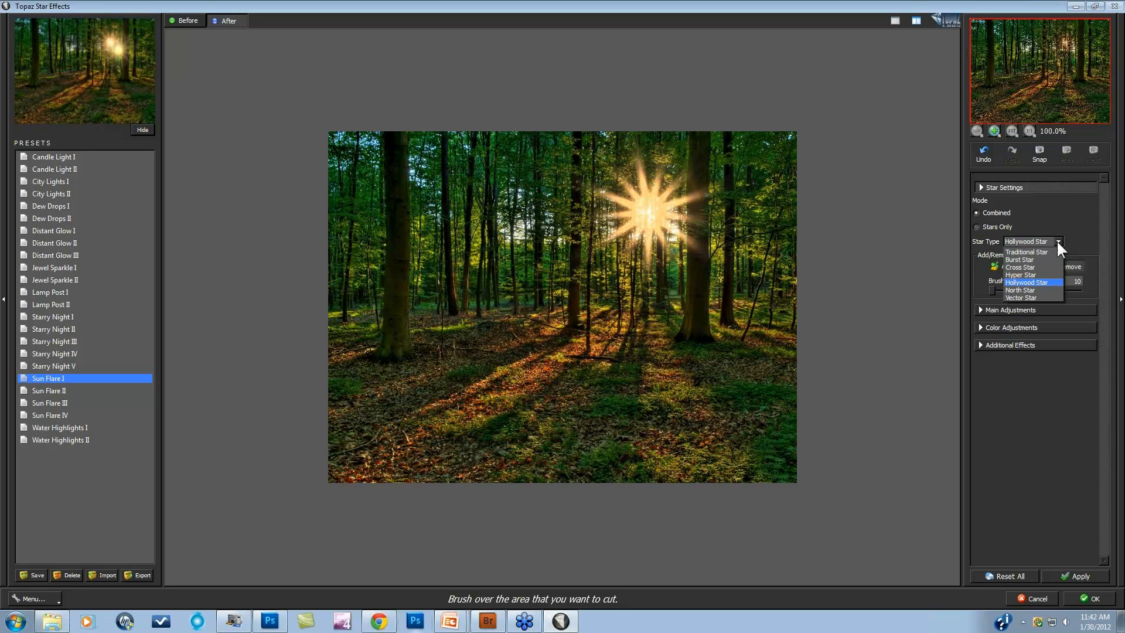
{"action": "left_click", "coordinate": [1041, 292]}
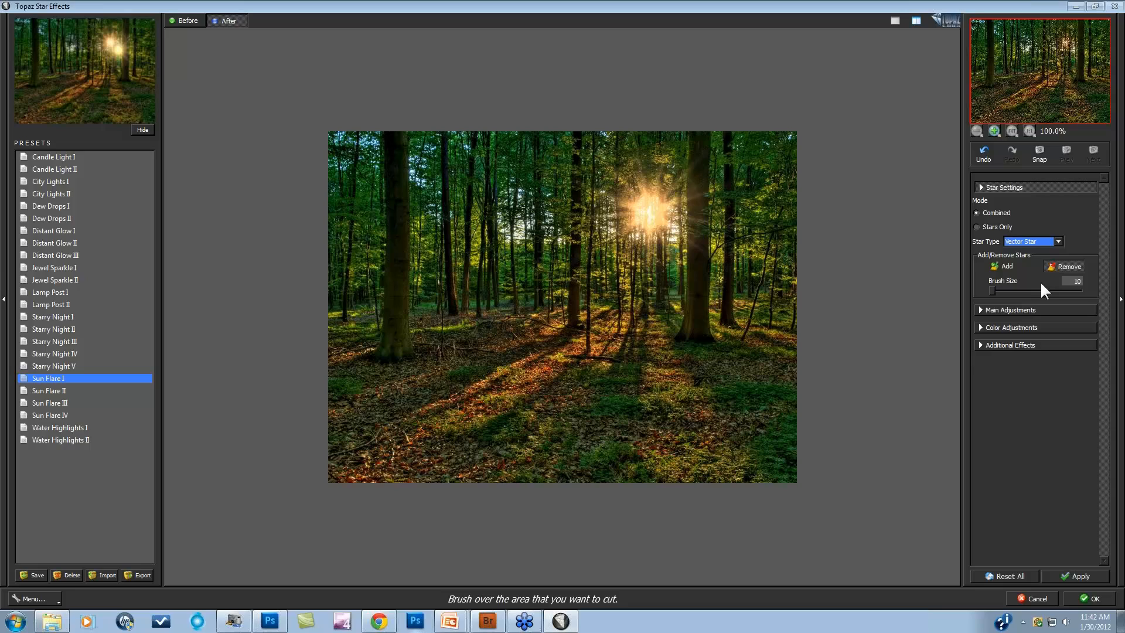
{"action": "left_click", "coordinate": [1044, 244]}
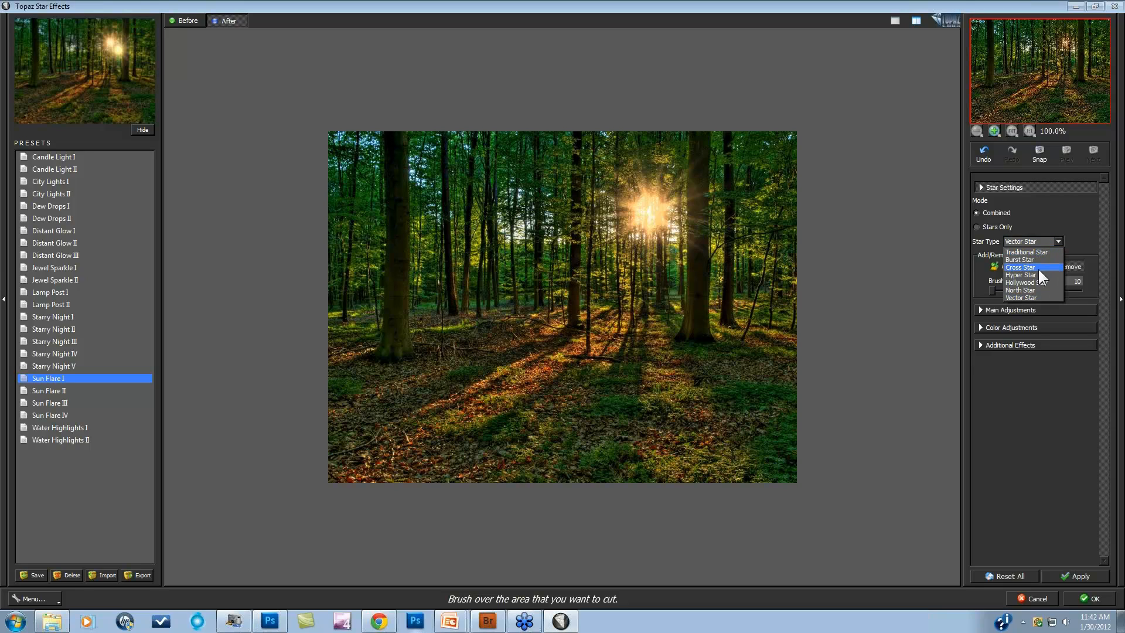
{"action": "left_click", "coordinate": [1035, 281]}
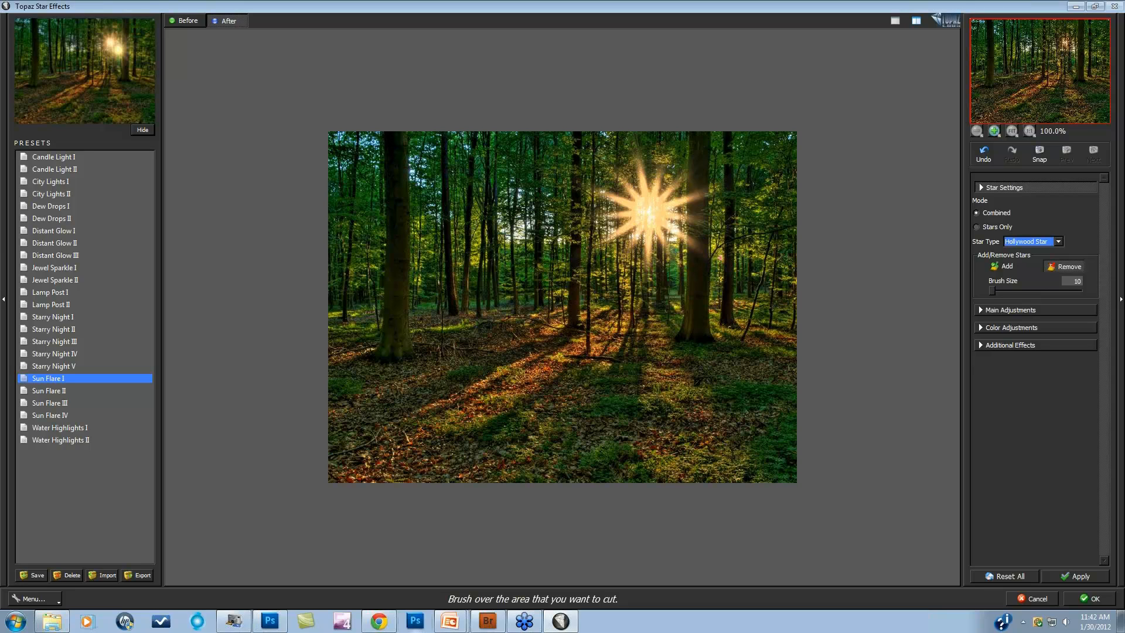
Narrow the sun star's Spread to 0.32 and lower its Luminance to 0.05.
{"action": "left_click", "coordinate": [978, 309]}
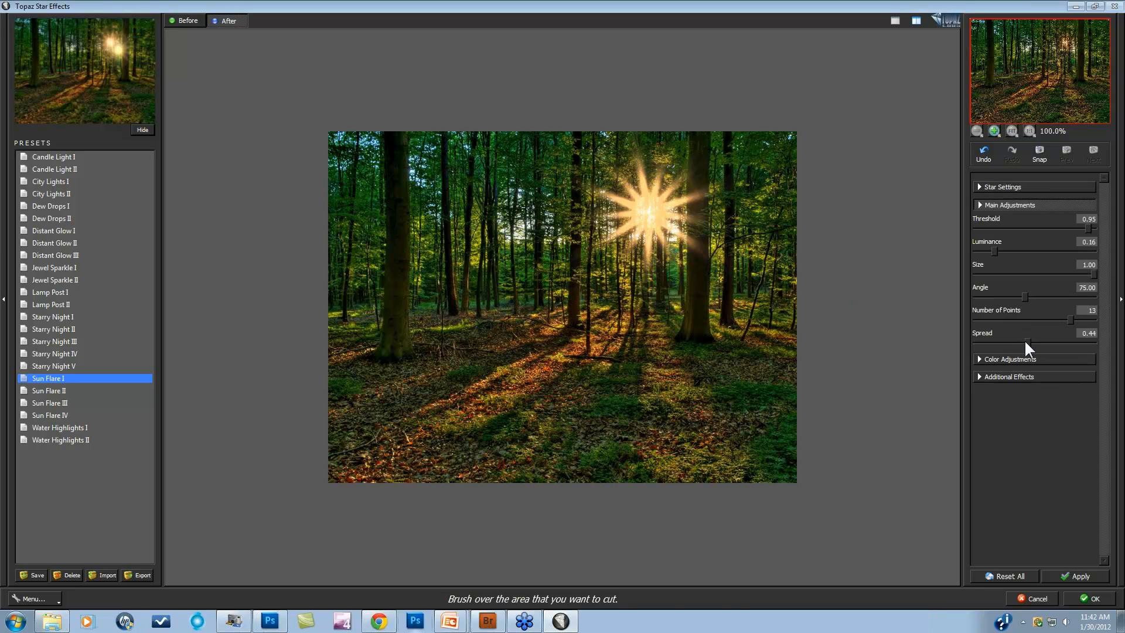
{"action": "left_click_drag", "start_coordinate": [1025, 343], "coordinate": [1014, 340]}
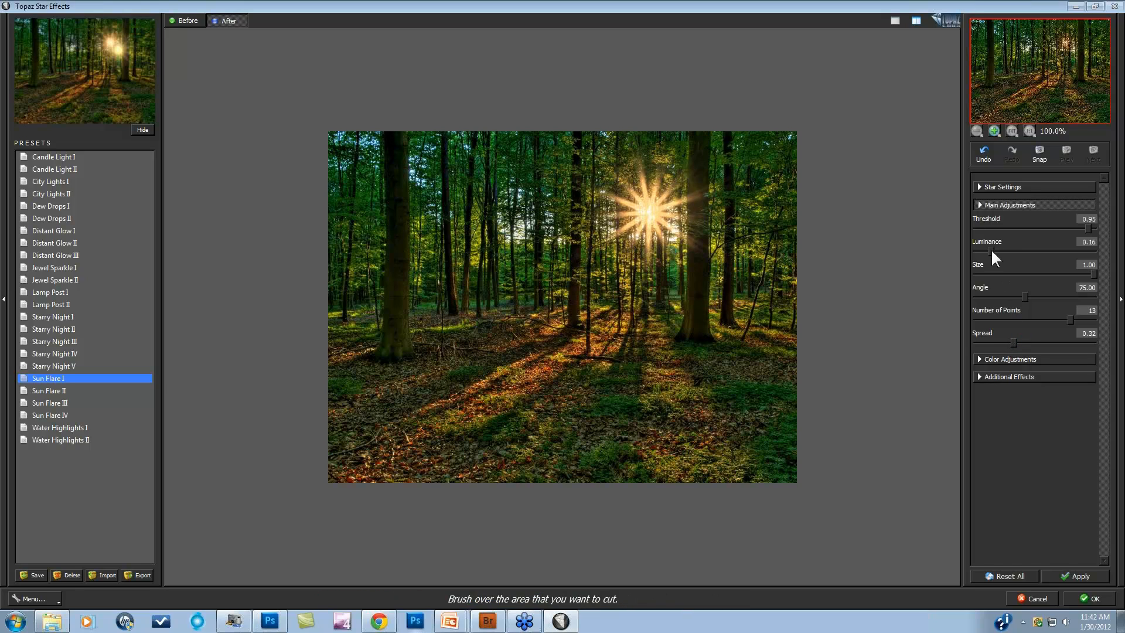
{"action": "left_click_drag", "start_coordinate": [992, 248], "coordinate": [983, 249]}
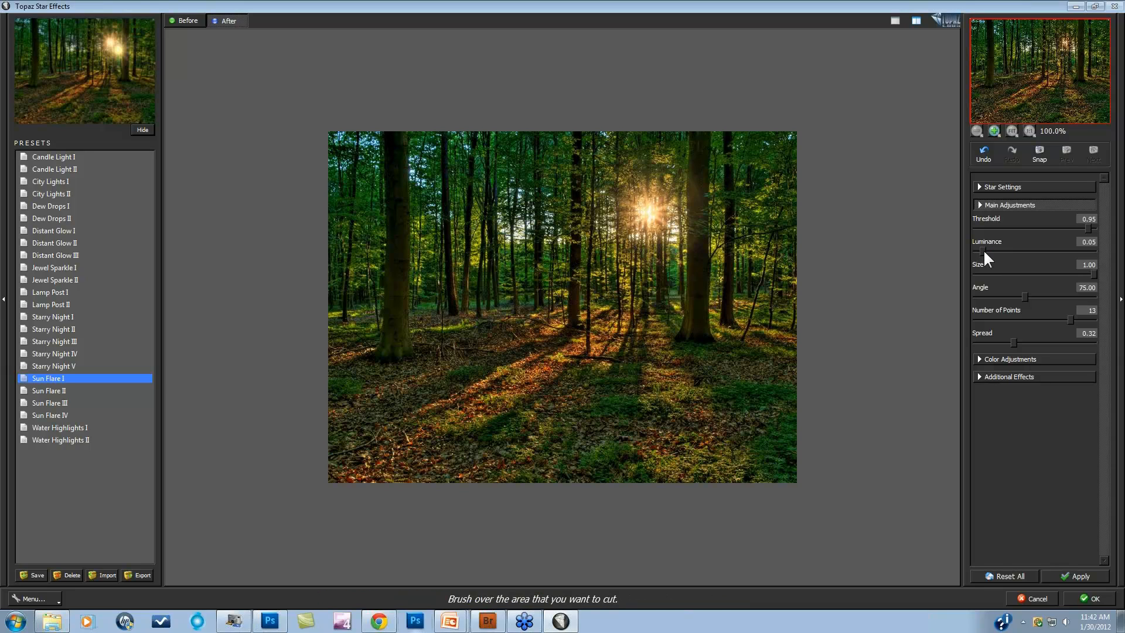
Lower the star's Saturation slightly, raise its Temperature and adjust the RainBow Strength.
{"action": "left_click", "coordinate": [980, 359]}
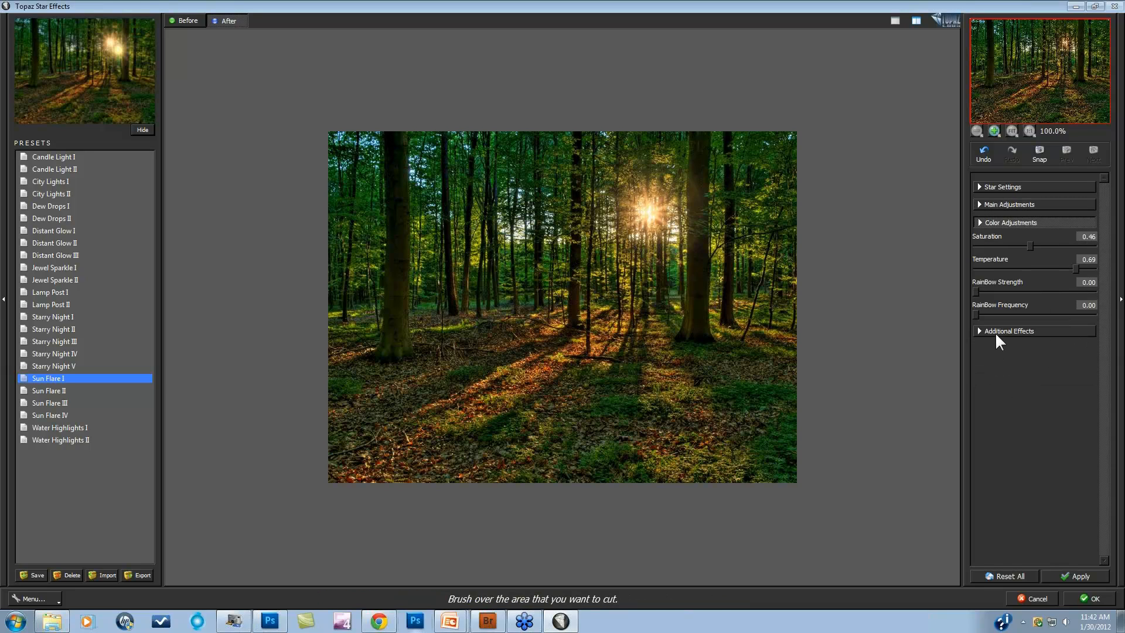
{"action": "left_click", "coordinate": [1018, 246]}
{"action": "left_click_drag", "start_coordinate": [1018, 244], "coordinate": [1017, 244]}
{"action": "left_click_drag", "start_coordinate": [1085, 270], "coordinate": [1088, 270]}
{"action": "left_click_drag", "start_coordinate": [989, 290], "coordinate": [1007, 292]}
Reduce the star's Glow to 0.92 and its Ring Flare to 0.01.
{"action": "left_click", "coordinate": [975, 334]}
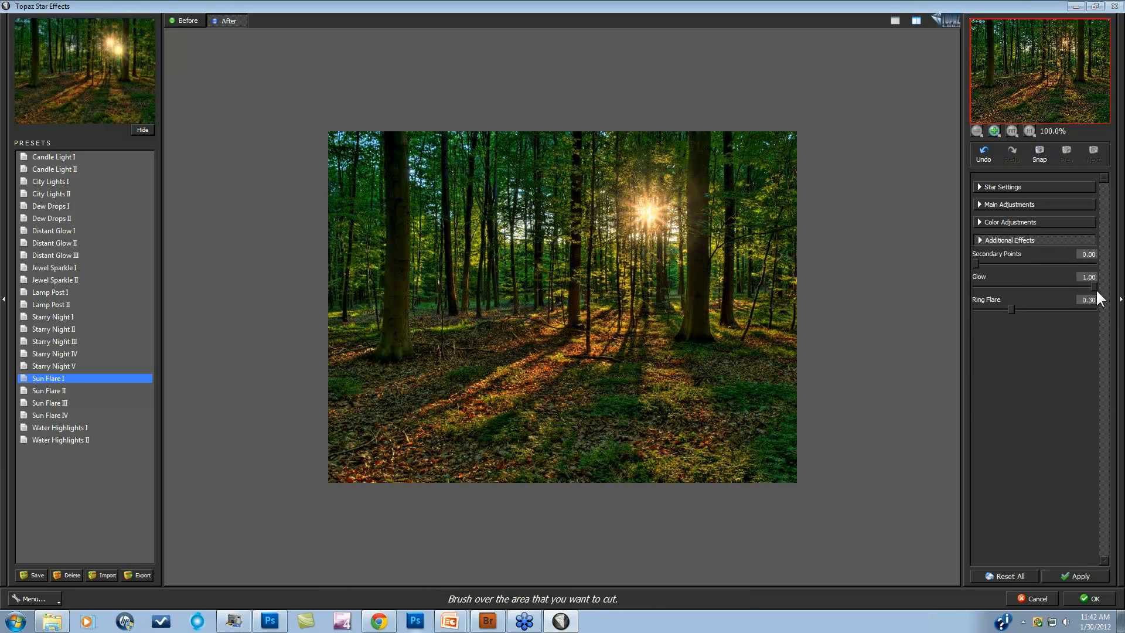
{"action": "mouse_move", "coordinate": [1093, 290]}
{"action": "left_mouse_down"}
{"action": "mouse_move", "coordinate": [1066, 287]}
{"action": "mouse_move", "coordinate": [1084, 287]}
{"action": "left_mouse_up"}
{"action": "left_click_drag", "start_coordinate": [1010, 308], "coordinate": [974, 303]}
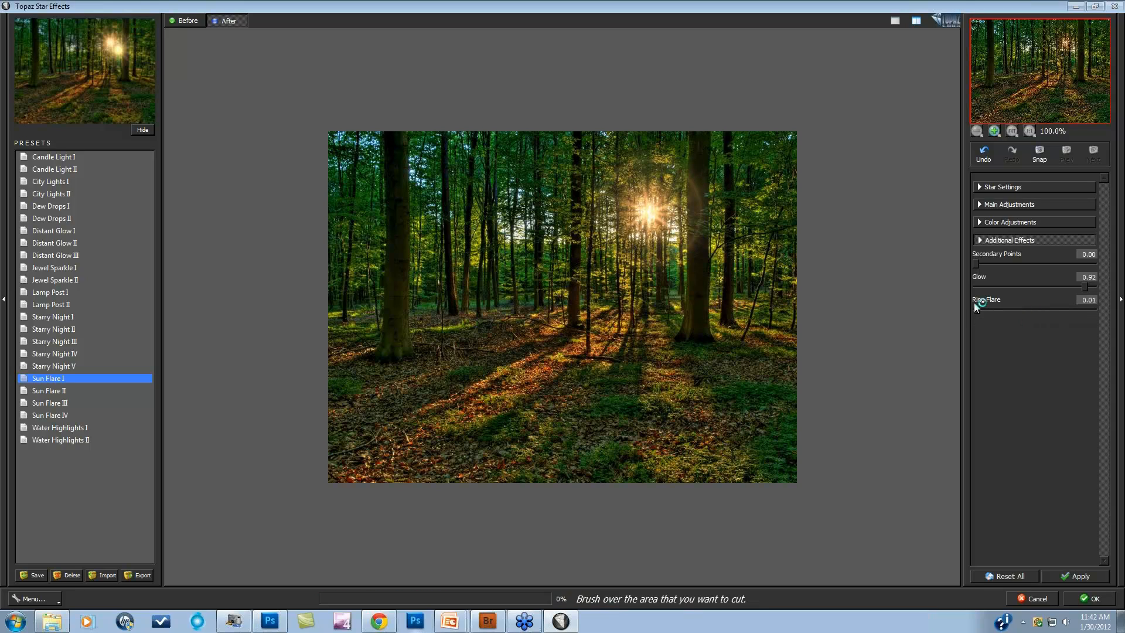
Fine-tune the star, testing Luminance at 0.08 before settling on 0.06, and set Ring Flare to 0.03.
{"action": "left_click", "coordinate": [980, 205]}
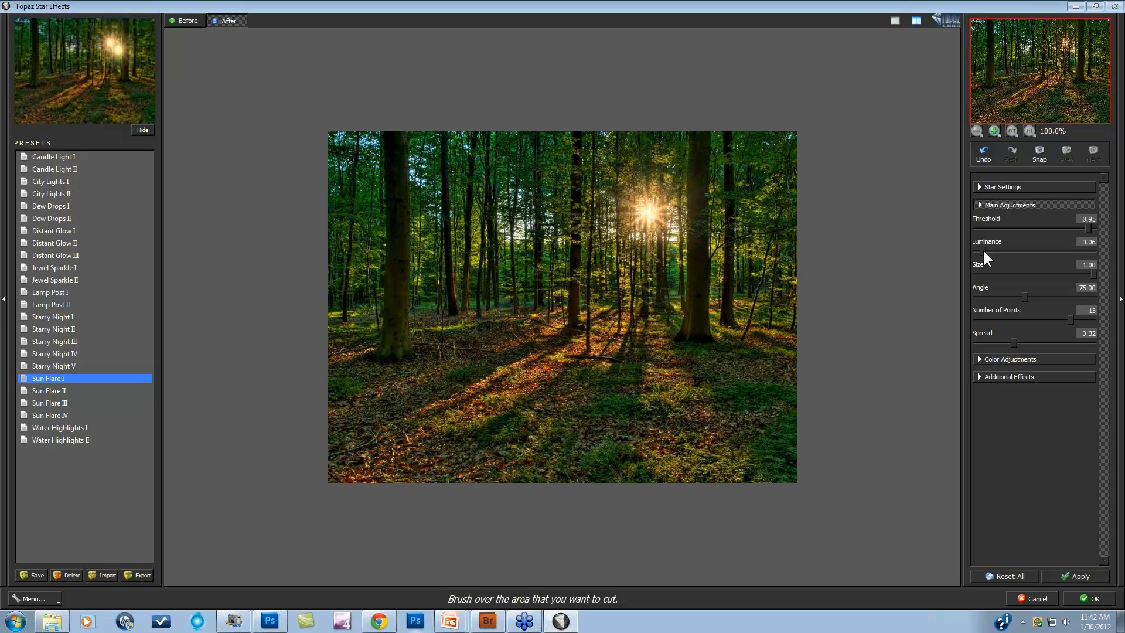
{"action": "left_click_drag", "start_coordinate": [986, 249], "coordinate": [986, 248]}
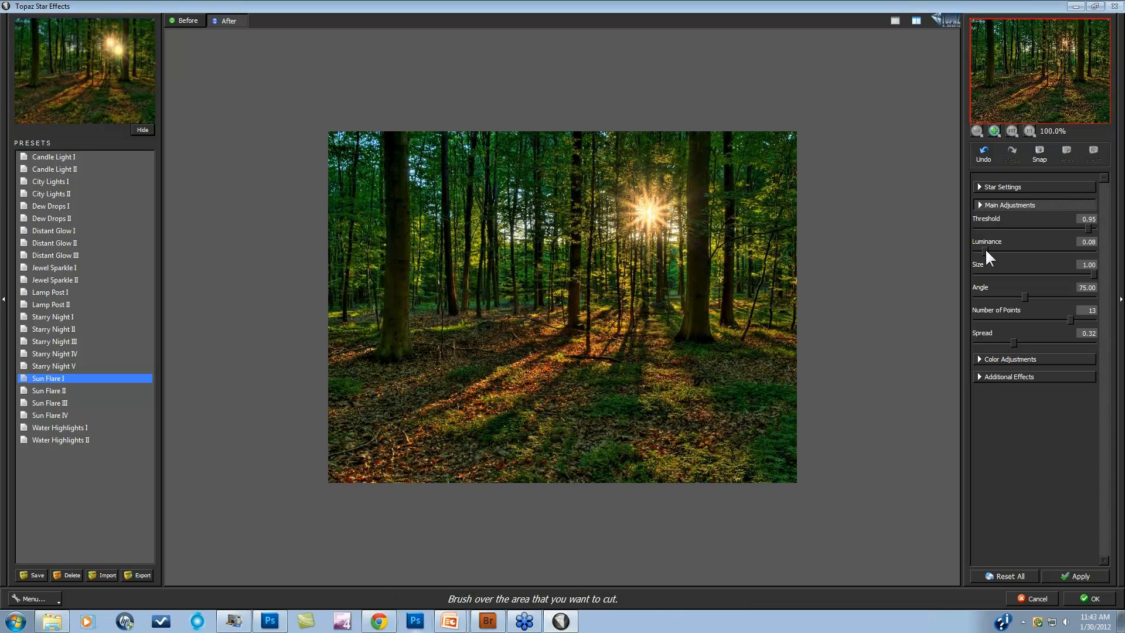
{"action": "left_click_drag", "start_coordinate": [986, 248], "coordinate": [983, 247]}
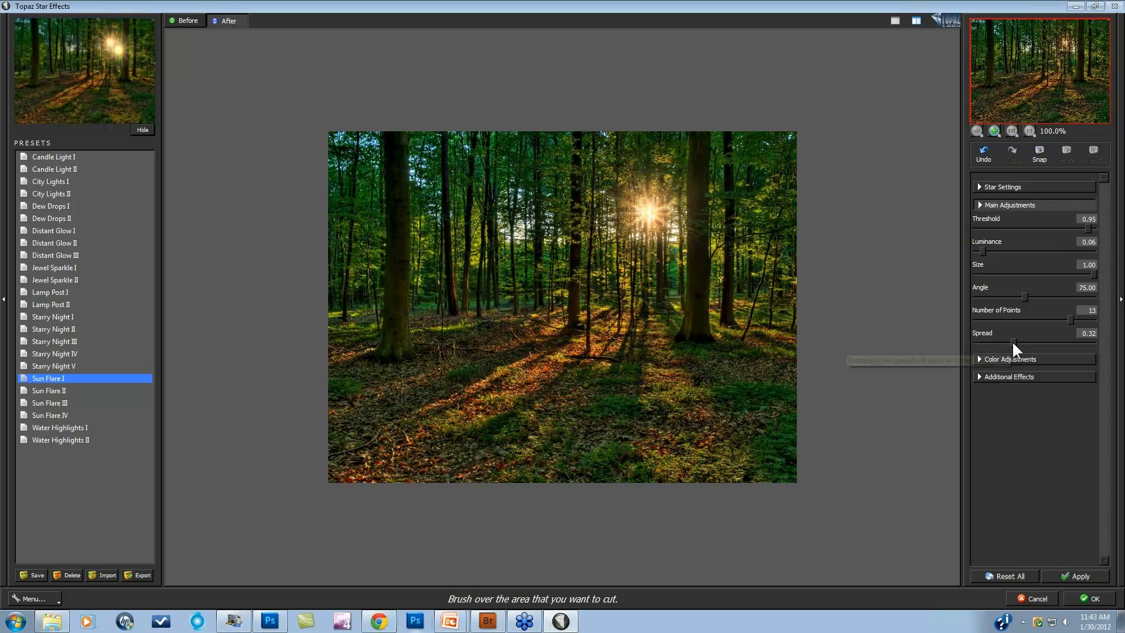
{"action": "left_click", "coordinate": [1009, 377]}
{"action": "left_click", "coordinate": [979, 309]}
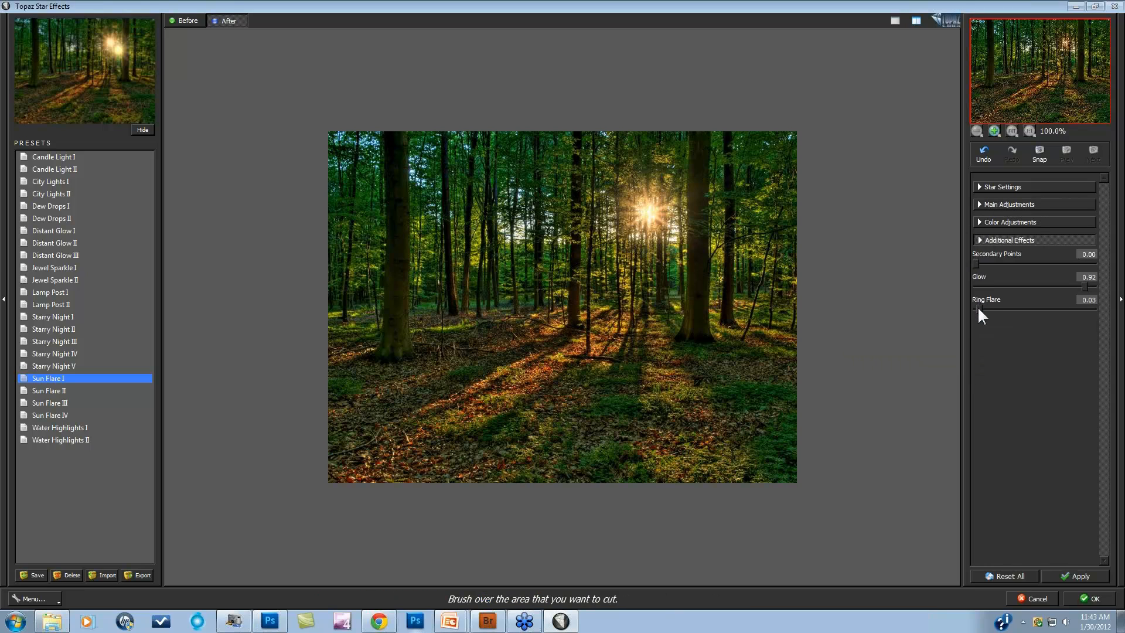
Compare the forest photo before and after the sun flare, and leave Star Effects without applying it.
{"action": "left_click", "coordinate": [978, 309]}
{"action": "left_click", "coordinate": [620, 283]}
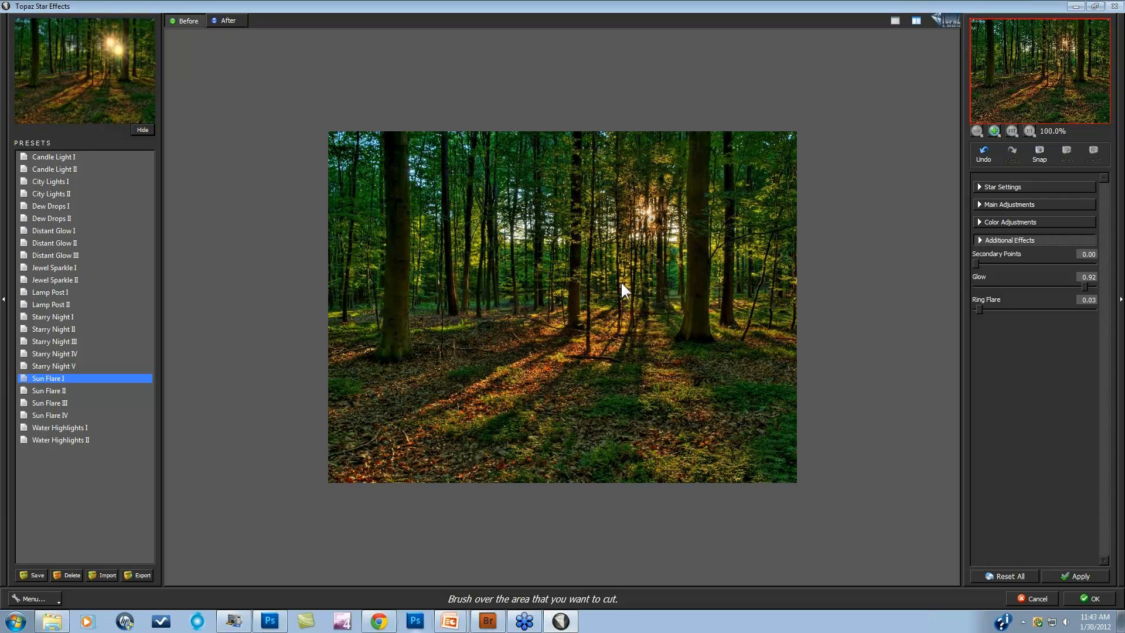
{"action": "left_click", "coordinate": [620, 280]}
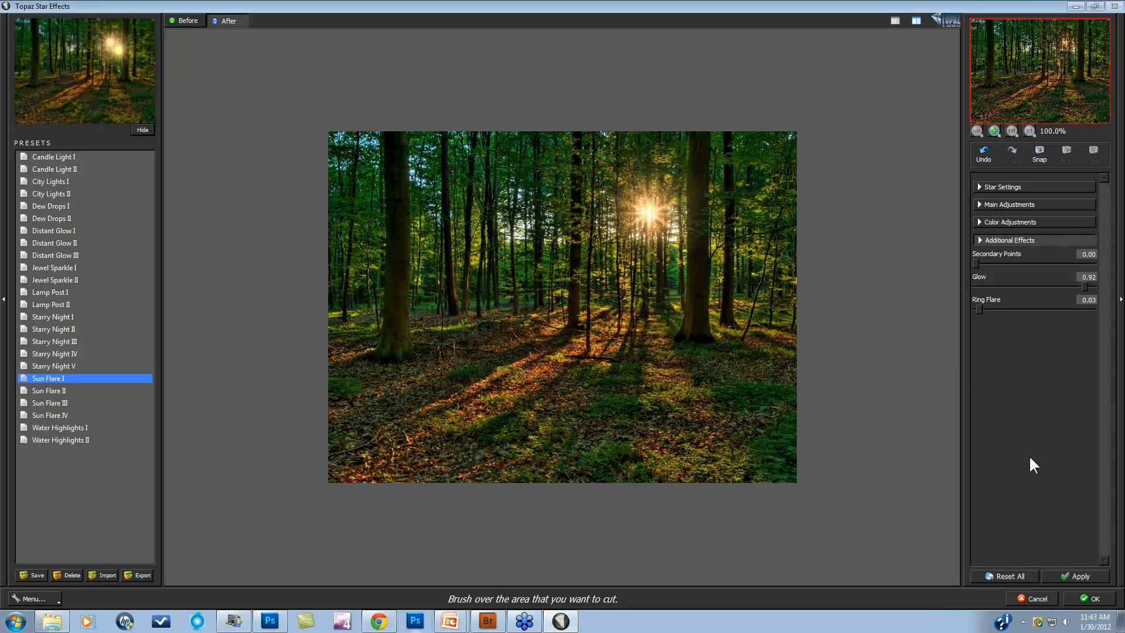
{"action": "left_click", "coordinate": [1035, 598]}
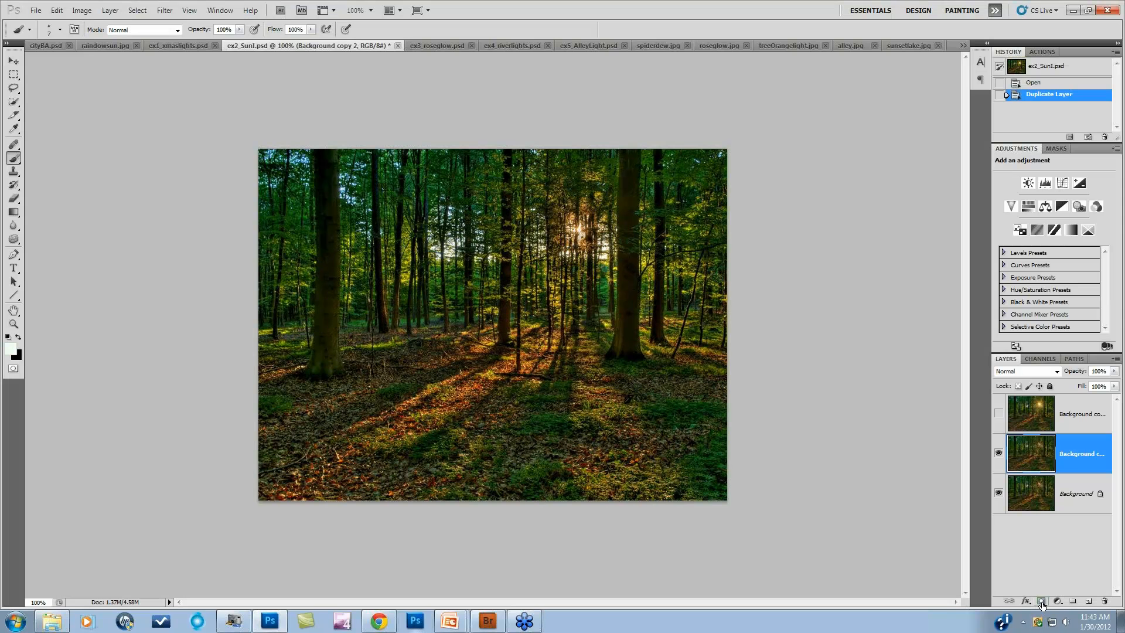
Switch to the treeOrangelight.jpg photo, duplicate its Background layer and start Topaz Star Effects on the copy.
{"action": "left_click", "coordinate": [783, 46]}
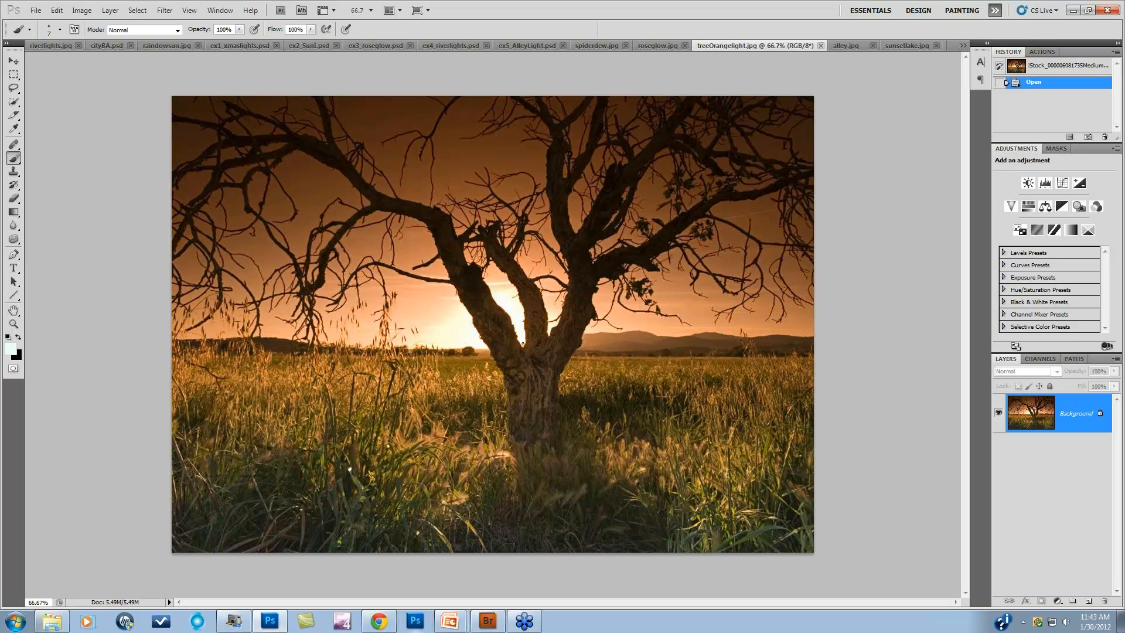
{"action": "left_click_drag", "start_coordinate": [1080, 413], "coordinate": [976, 565]}
{"action": "left_click_drag", "start_coordinate": [1081, 417], "coordinate": [1090, 601]}
{"action": "left_click", "coordinate": [165, 11]}
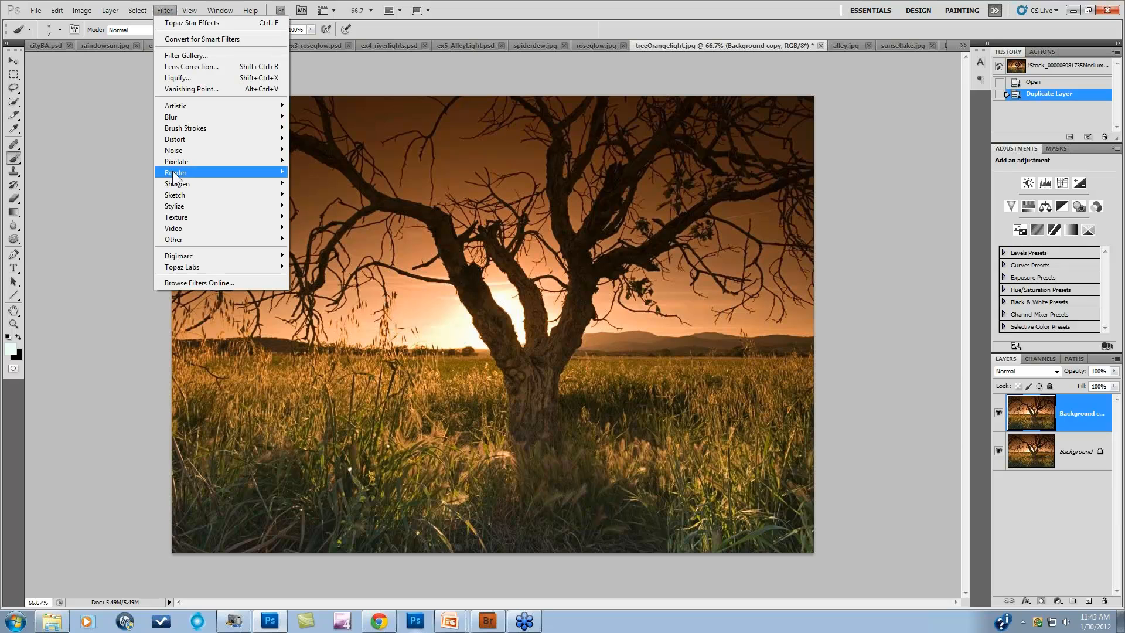
{"action": "mouse_move", "coordinate": [199, 265]}
{"action": "left_click", "coordinate": [300, 388]}
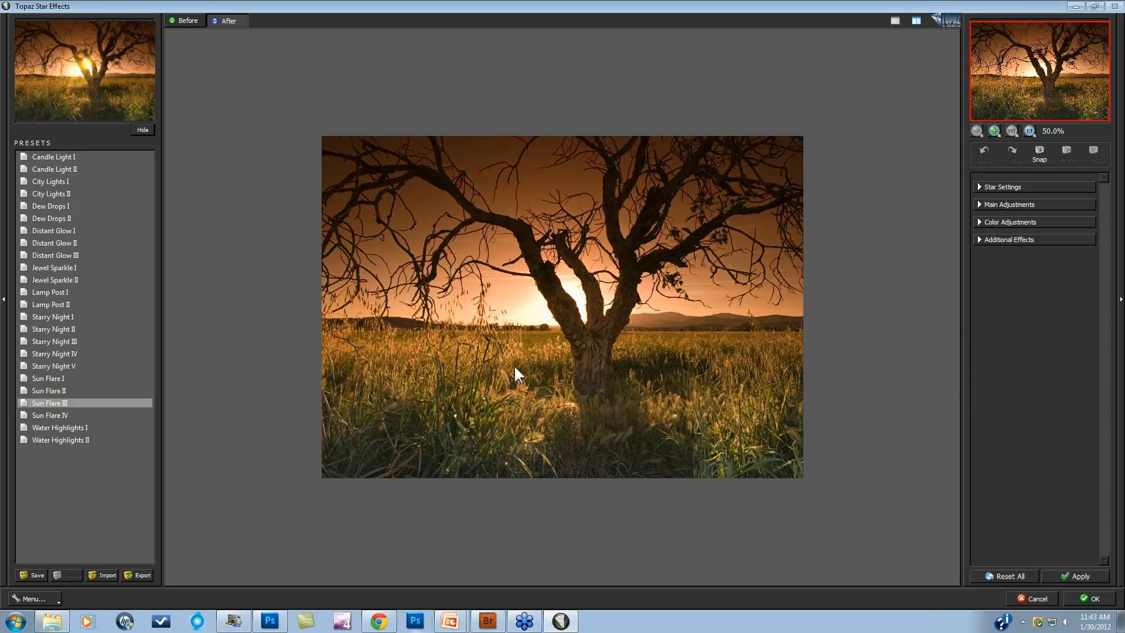
Choose the Add brush in the Star Settings and apply the Sun Flare II preset to the tree photo.
{"action": "left_click", "coordinate": [985, 188]}
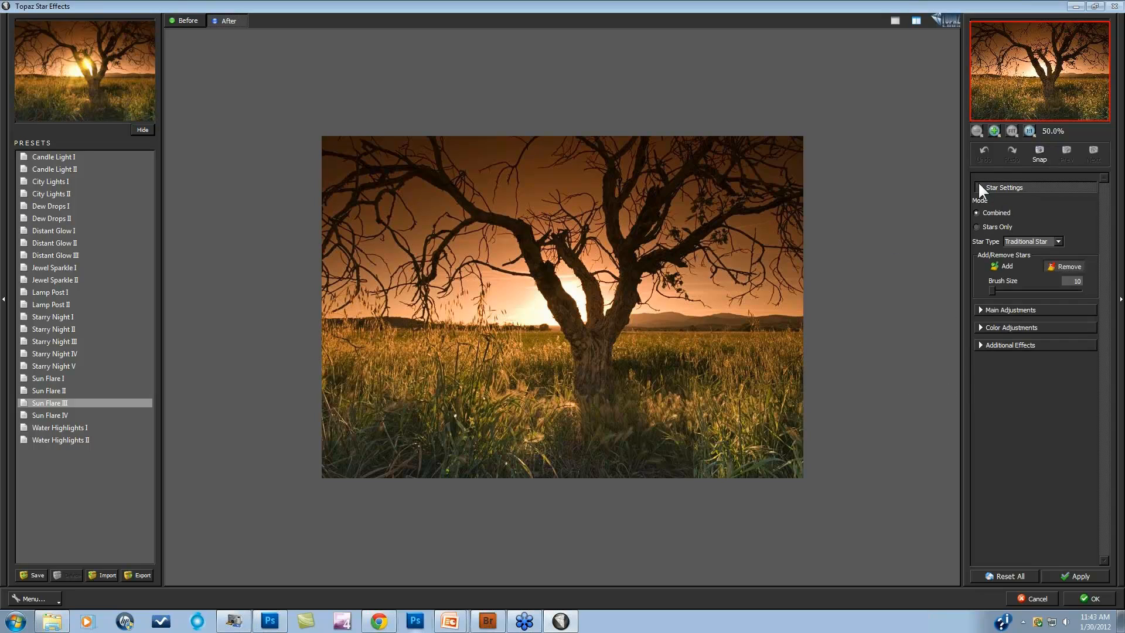
{"action": "left_click", "coordinate": [1005, 268]}
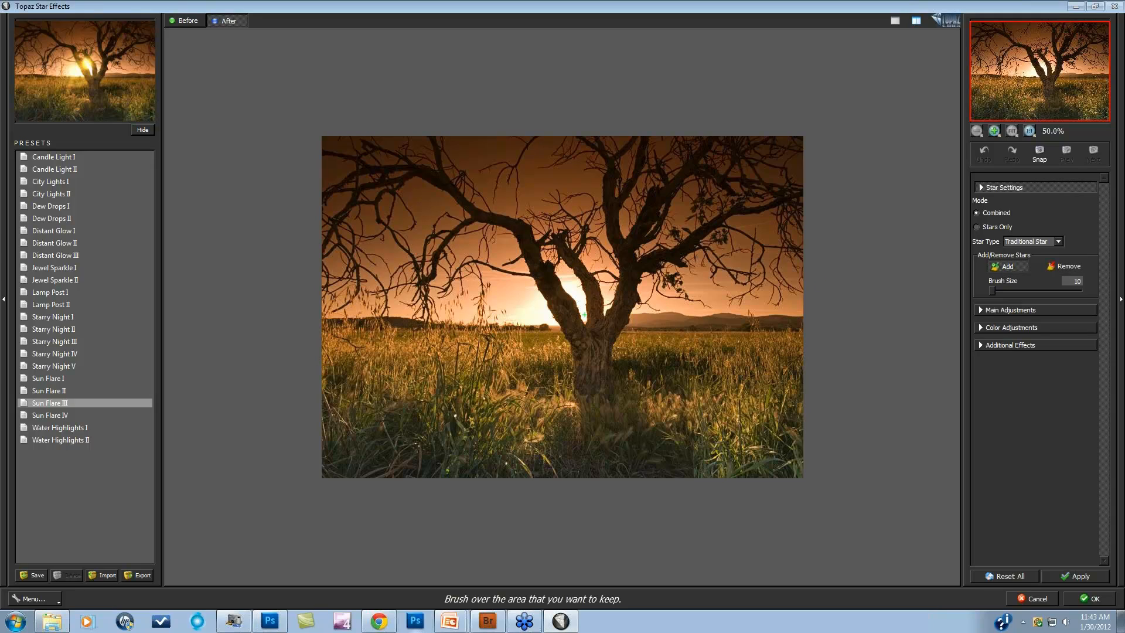
{"action": "left_click", "coordinate": [59, 391]}
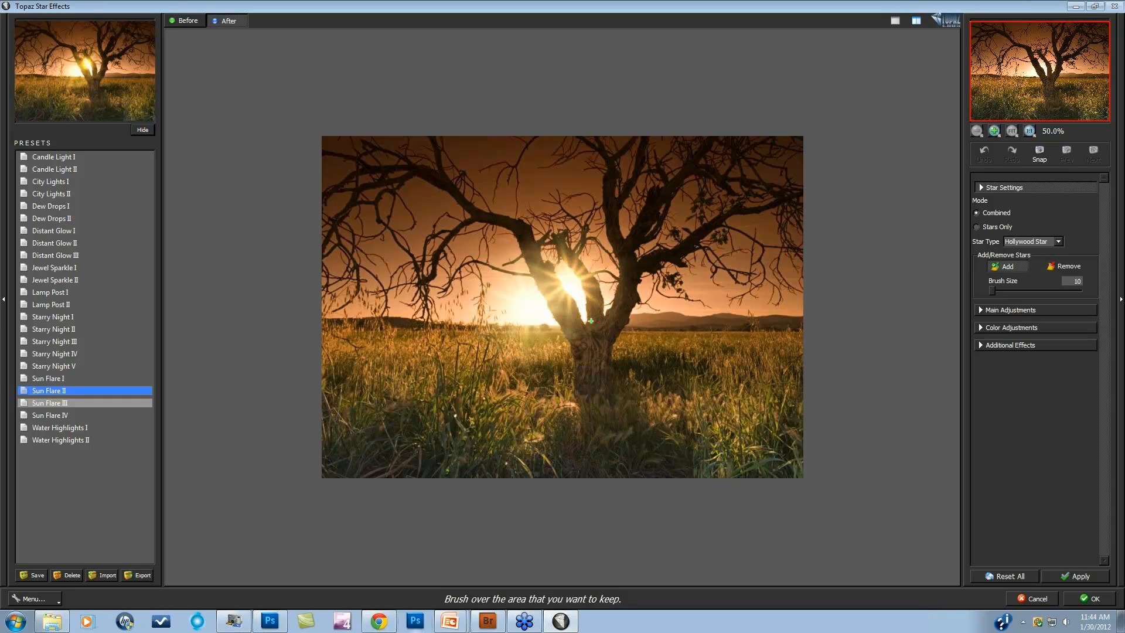
Erase the preset's stars around the sun and add one star in the tree's fork with brush size 23.
{"action": "left_click", "coordinate": [1070, 267]}
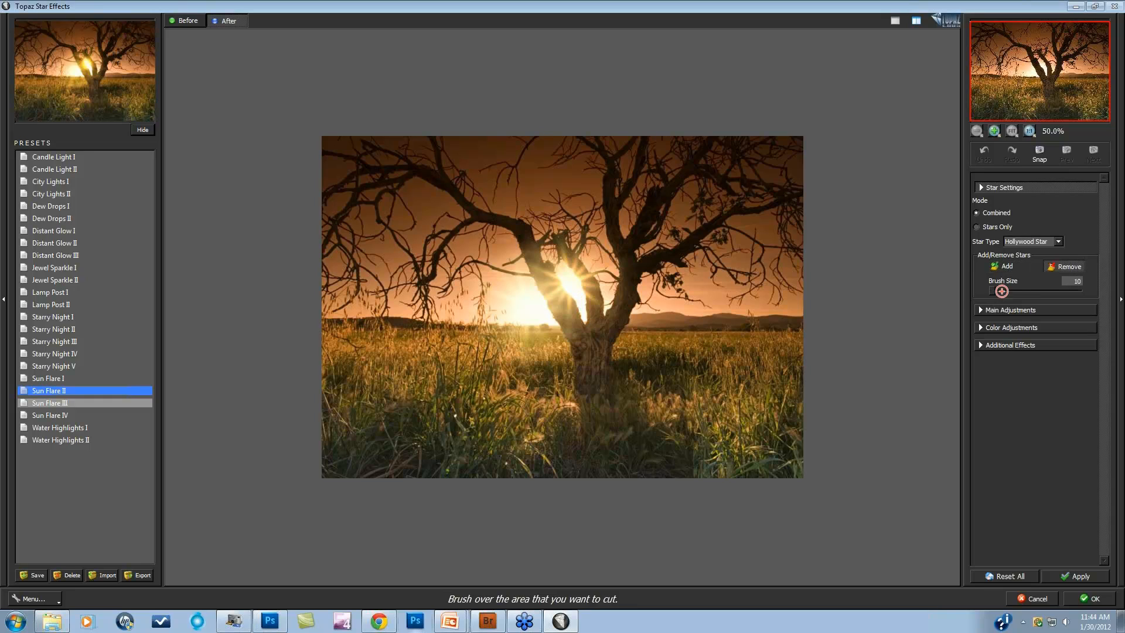
{"action": "left_click_drag", "start_coordinate": [585, 285], "coordinate": [566, 283]}
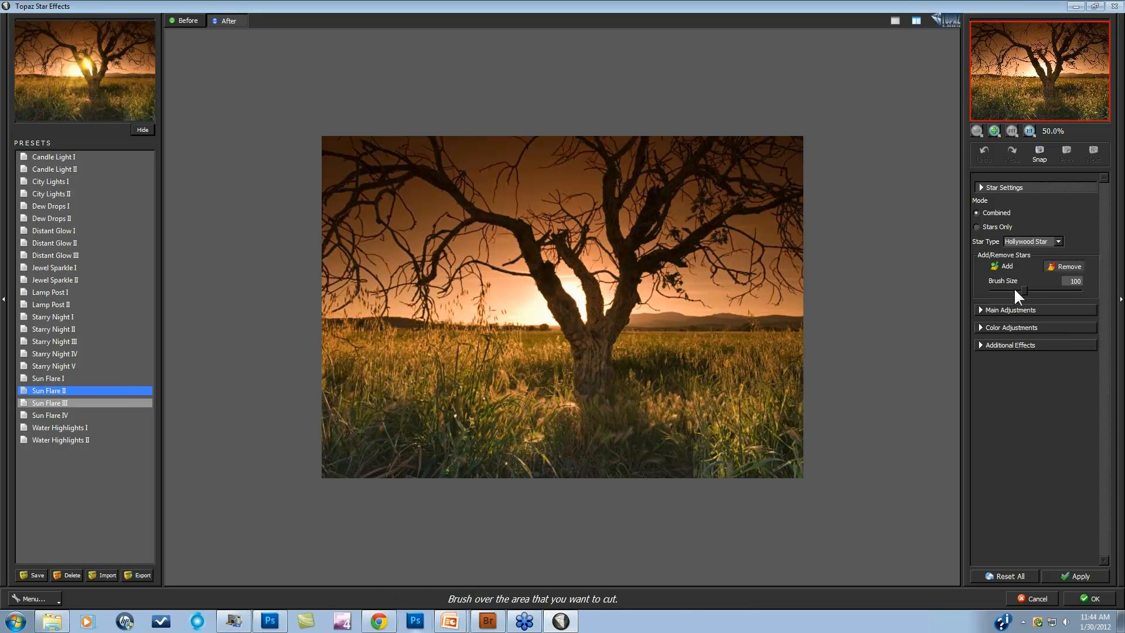
{"action": "left_click_drag", "start_coordinate": [1024, 289], "coordinate": [996, 290]}
{"action": "left_click", "coordinate": [1006, 266]}
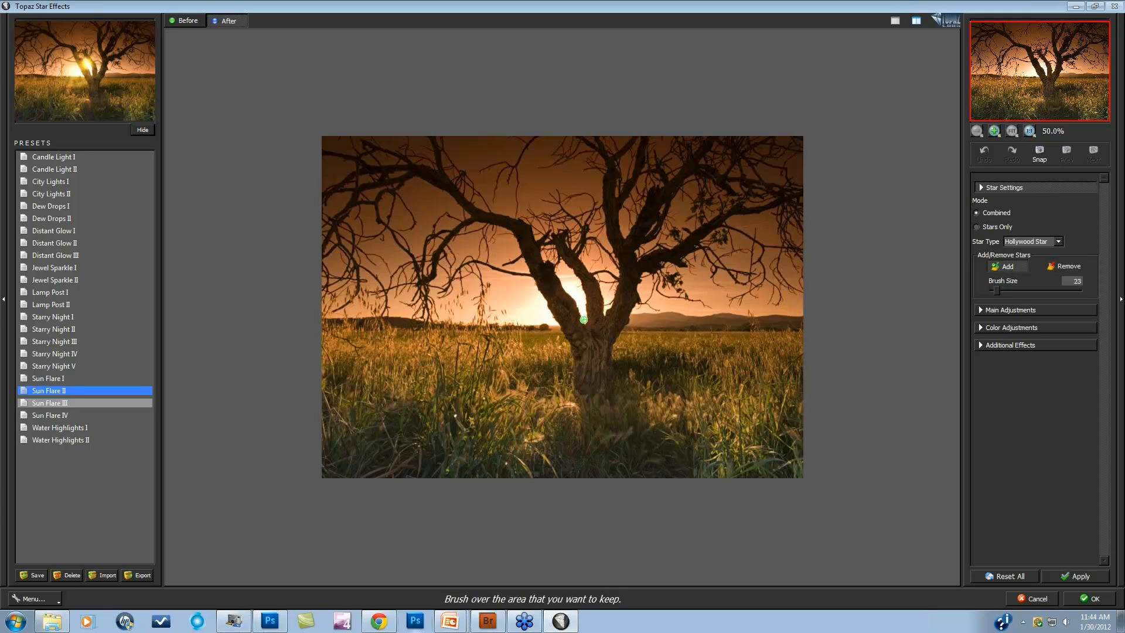
{"action": "left_click", "coordinate": [584, 314]}
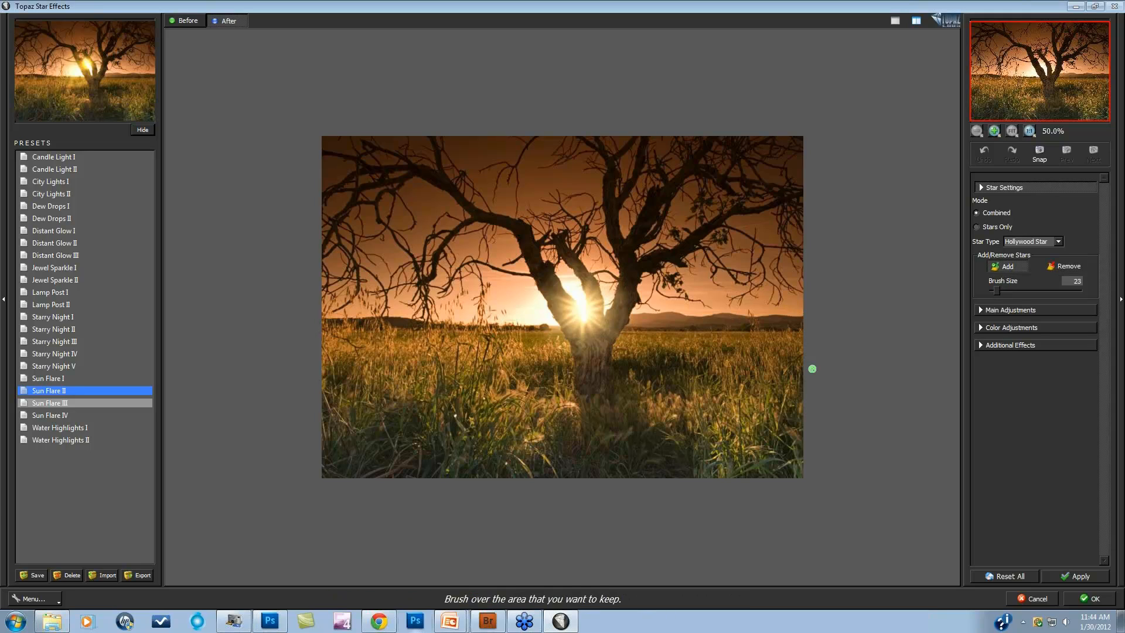
Clean up excess stars around the sun in Stars Only mode and return to Combined mode.
{"action": "left_click", "coordinate": [976, 226]}
{"action": "left_click", "coordinate": [1060, 266]}
{"action": "left_click", "coordinate": [578, 298]}
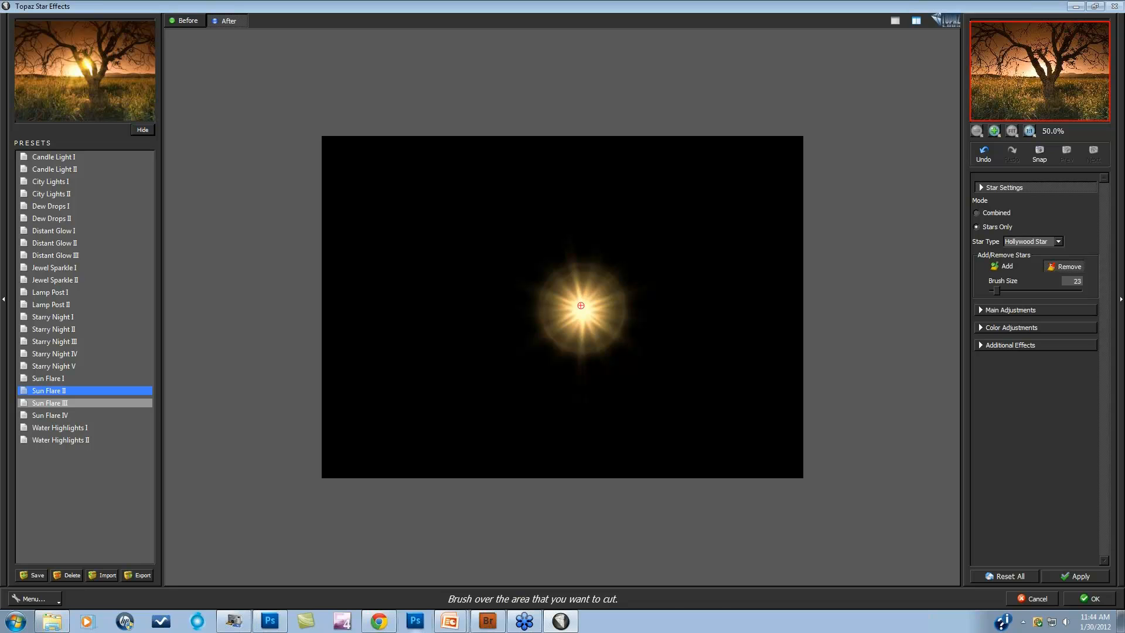
{"action": "left_click", "coordinate": [977, 213]}
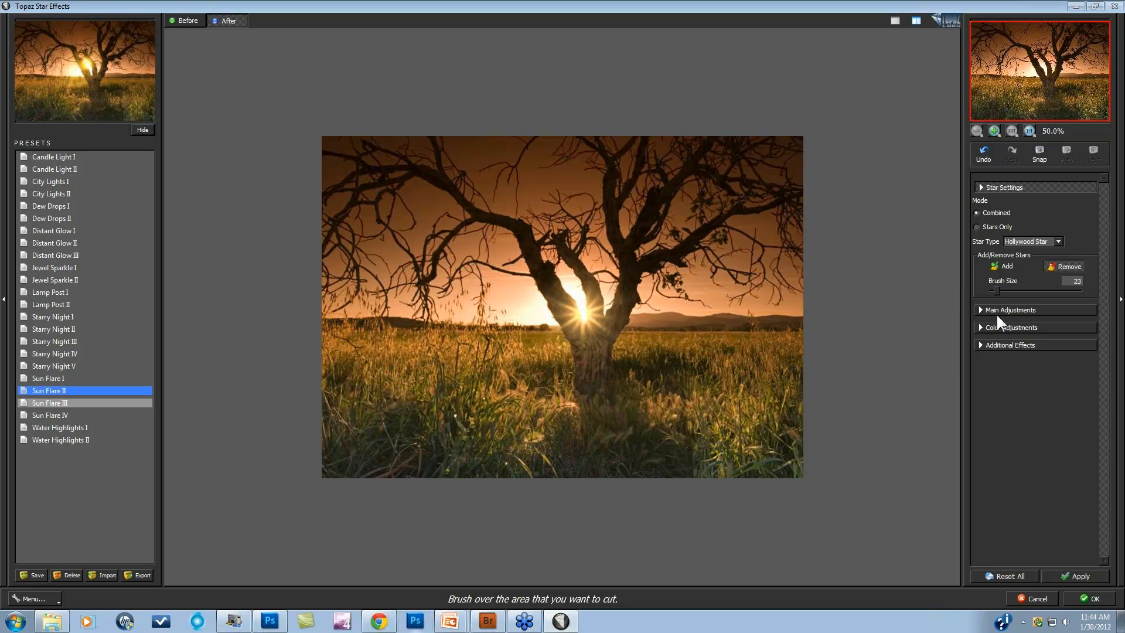
Keep the sun star's Number of Points at 9, narrow its Spread to 0.29 and set its Angle to 47.23.
{"action": "left_click", "coordinate": [977, 309]}
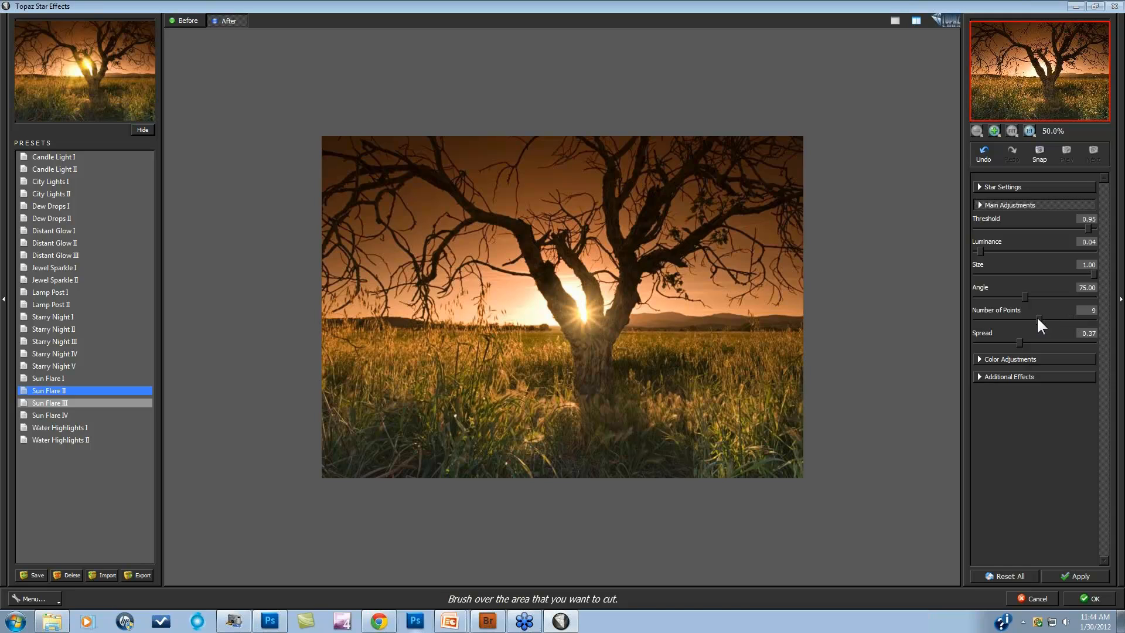
{"action": "left_click_drag", "start_coordinate": [1041, 317], "coordinate": [1040, 317]}
{"action": "left_click_drag", "start_coordinate": [1003, 341], "coordinate": [1002, 341]}
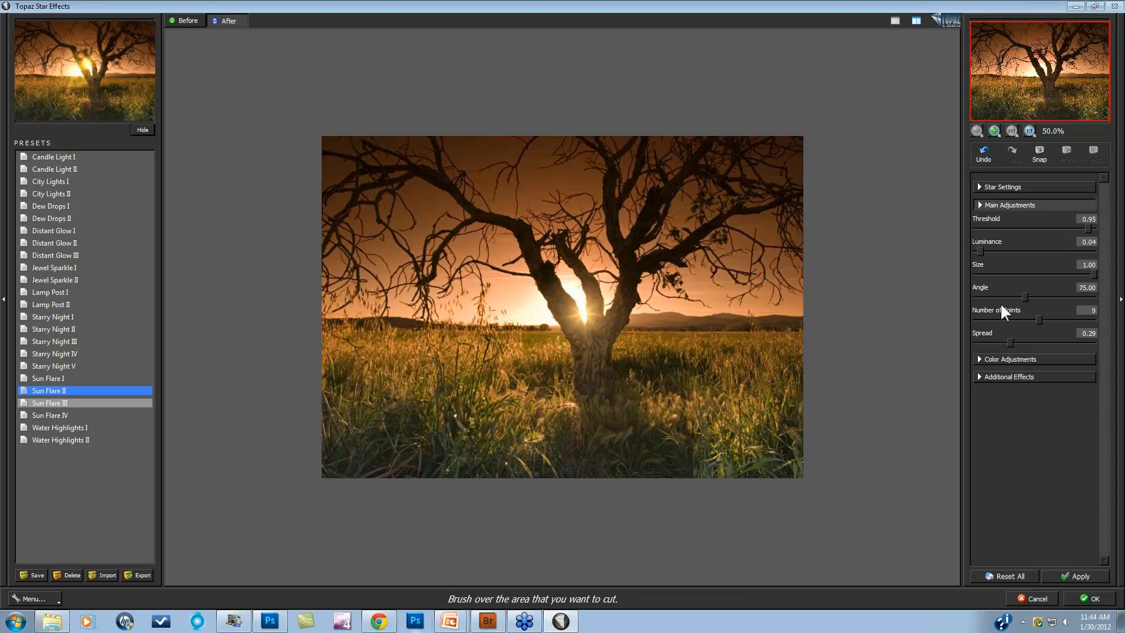
{"action": "left_click_drag", "start_coordinate": [1020, 294], "coordinate": [1007, 297]}
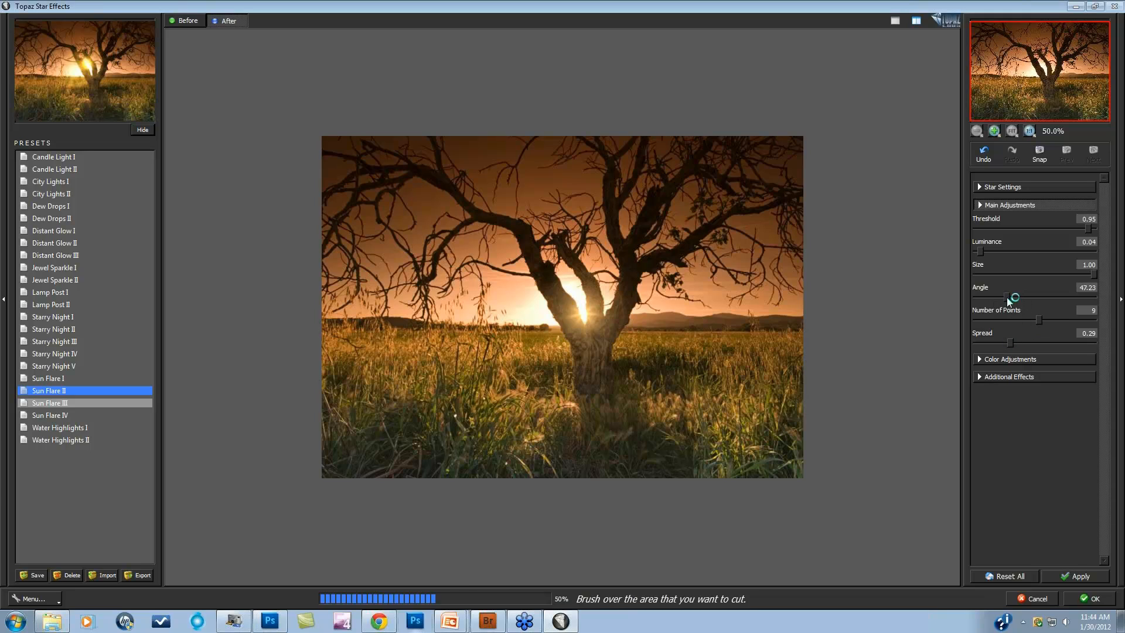
Review the sun star's color adjustments, compare the tree photo before and after, and apply the effect to the layer copy.
{"action": "left_click", "coordinate": [980, 360]}
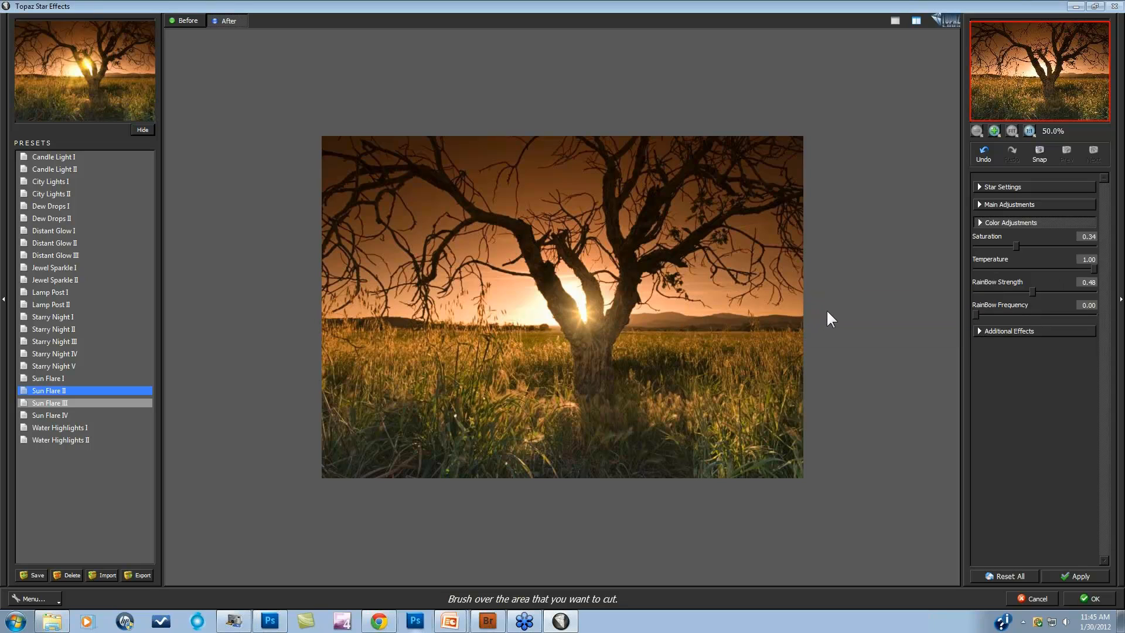
{"action": "left_click", "coordinate": [849, 315]}
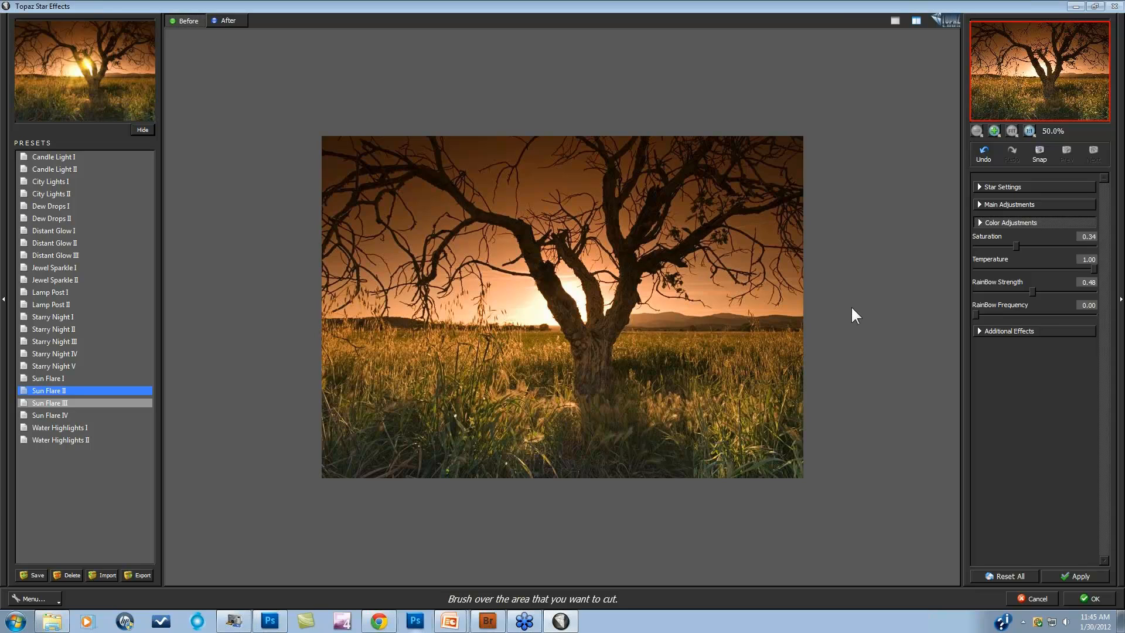
{"action": "left_click", "coordinate": [849, 306]}
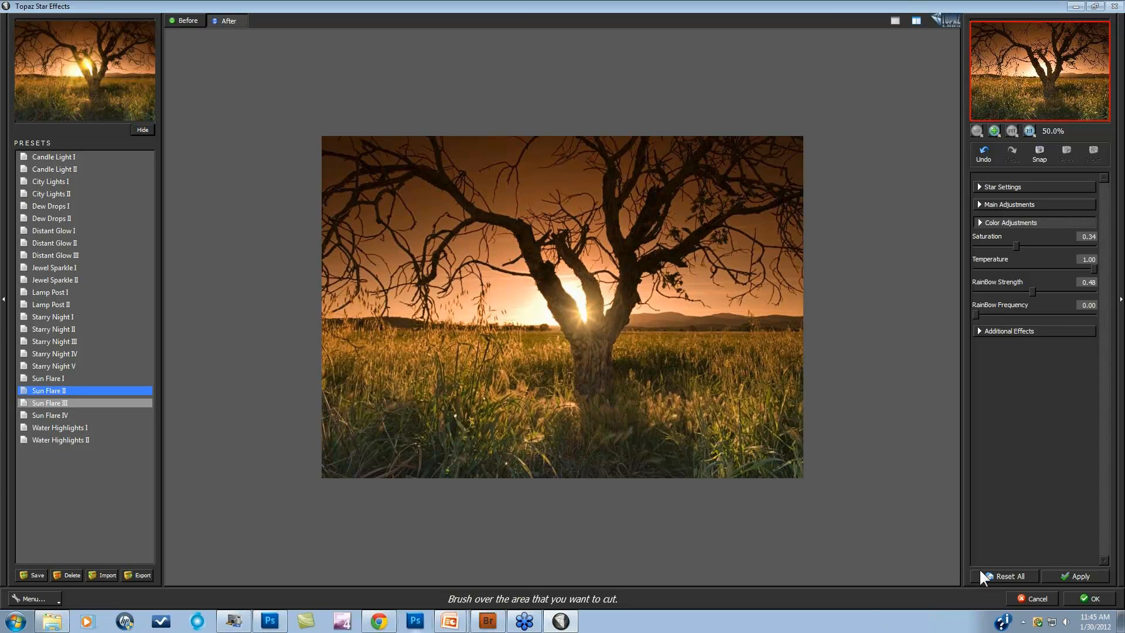
{"action": "left_click", "coordinate": [1088, 598]}
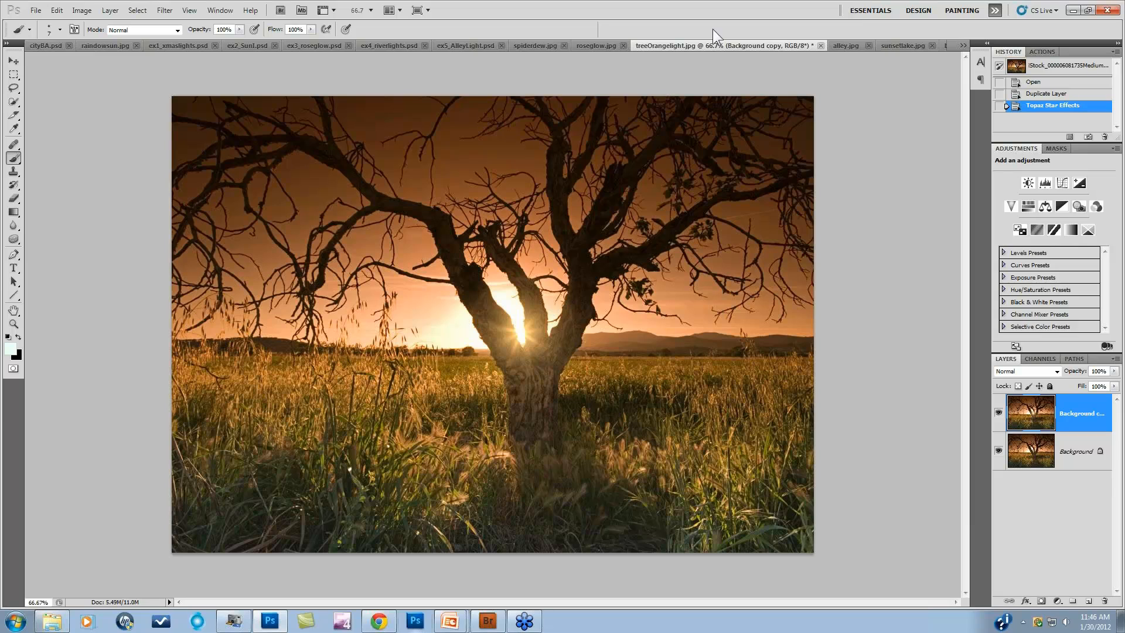
Switch to the roseglow.jpg photo, duplicate its Background layer and start Topaz Star Effects on the copy.
{"action": "left_click", "coordinate": [595, 46]}
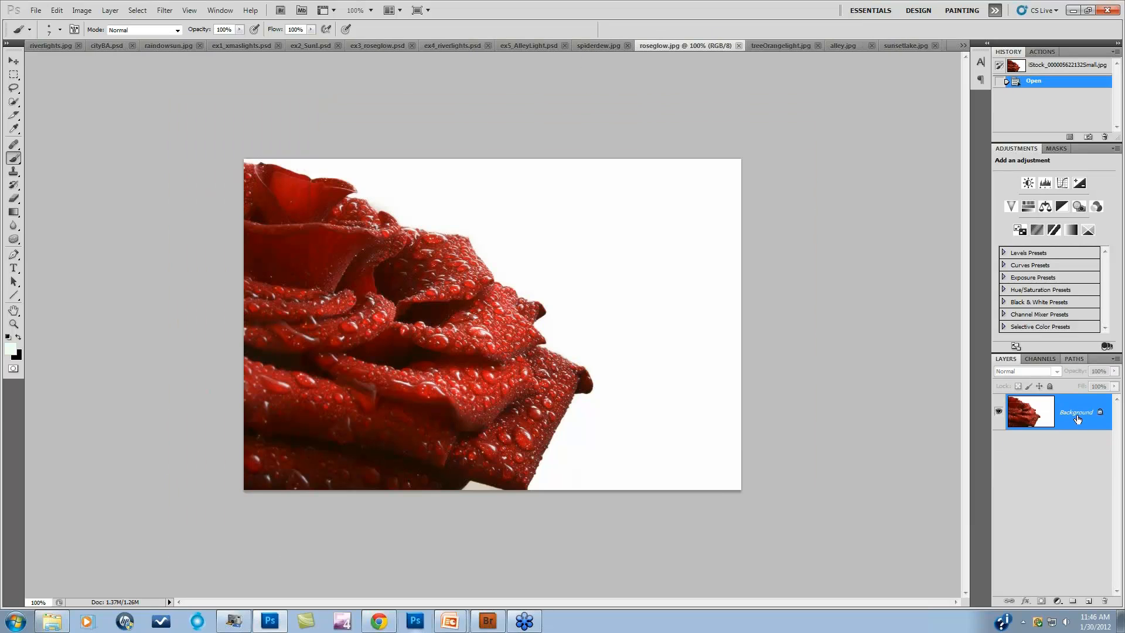
{"action": "left_click_drag", "start_coordinate": [1077, 419], "coordinate": [1088, 599]}
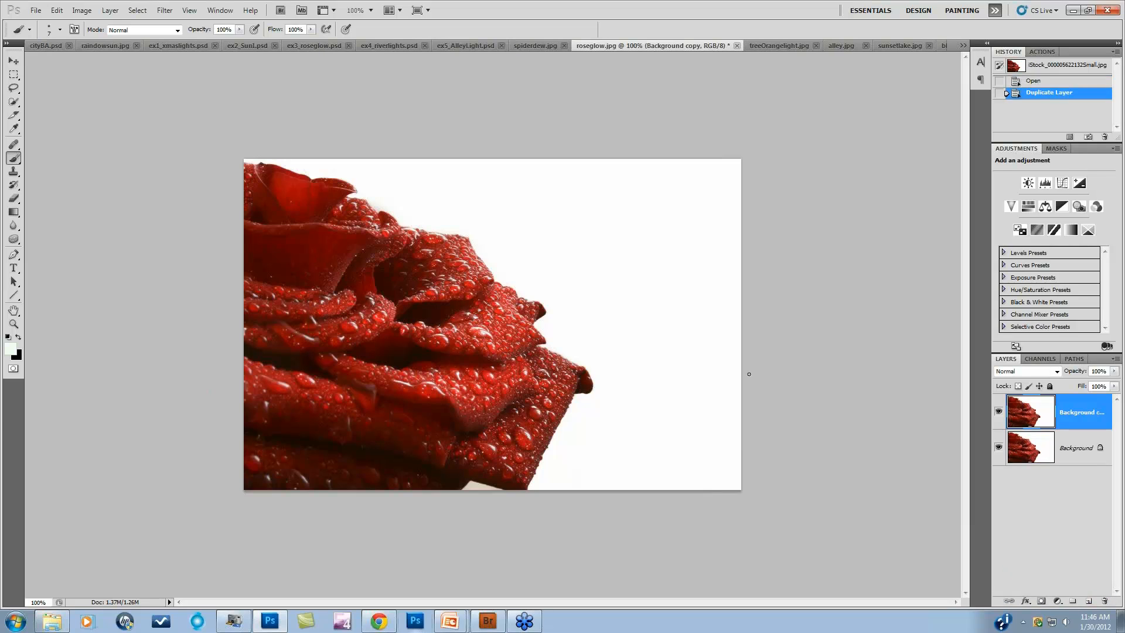
{"action": "left_click", "coordinate": [165, 10]}
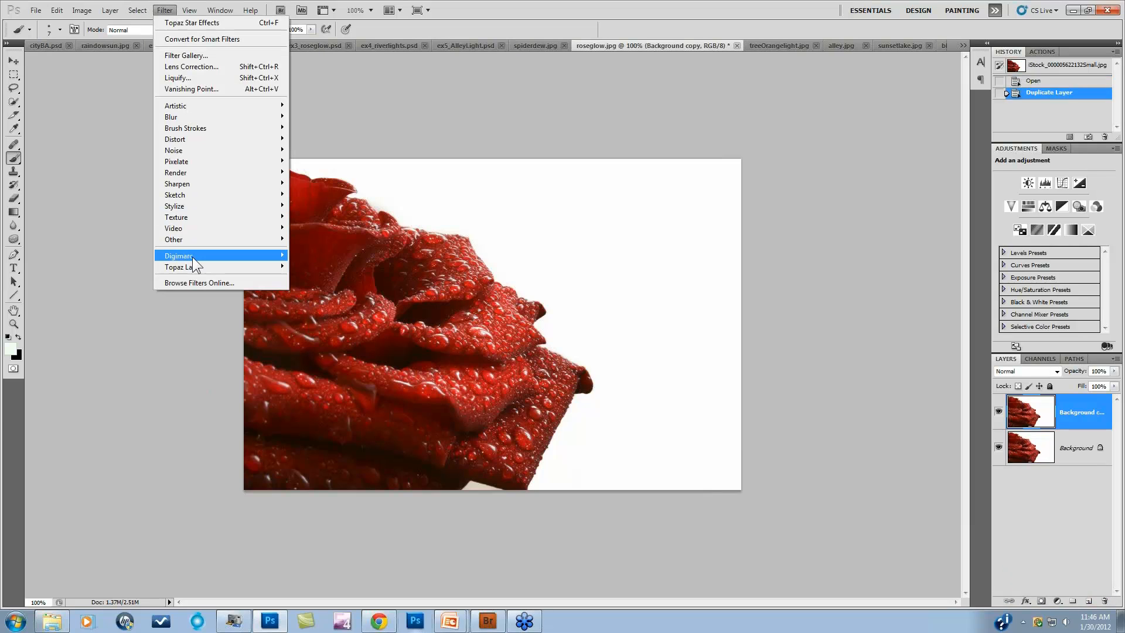
{"action": "mouse_move", "coordinate": [193, 265]}
{"action": "left_click", "coordinate": [332, 378]}
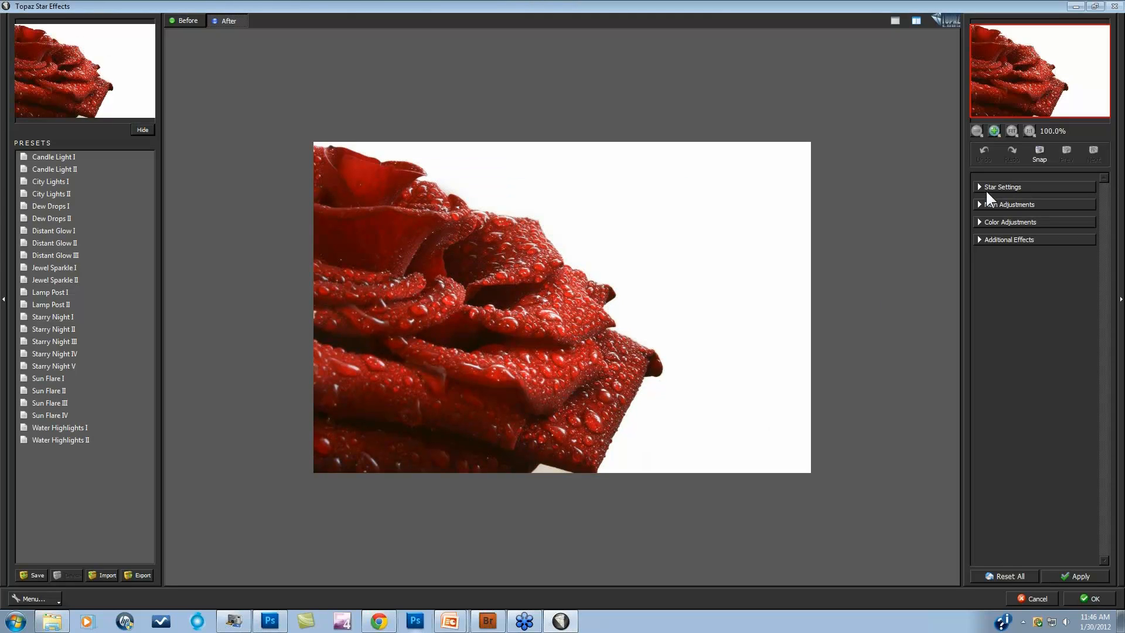
Set the rose effect's Threshold and Luminance to 0.00 and raise its Glow to 0.41.
{"action": "left_click", "coordinate": [980, 205]}
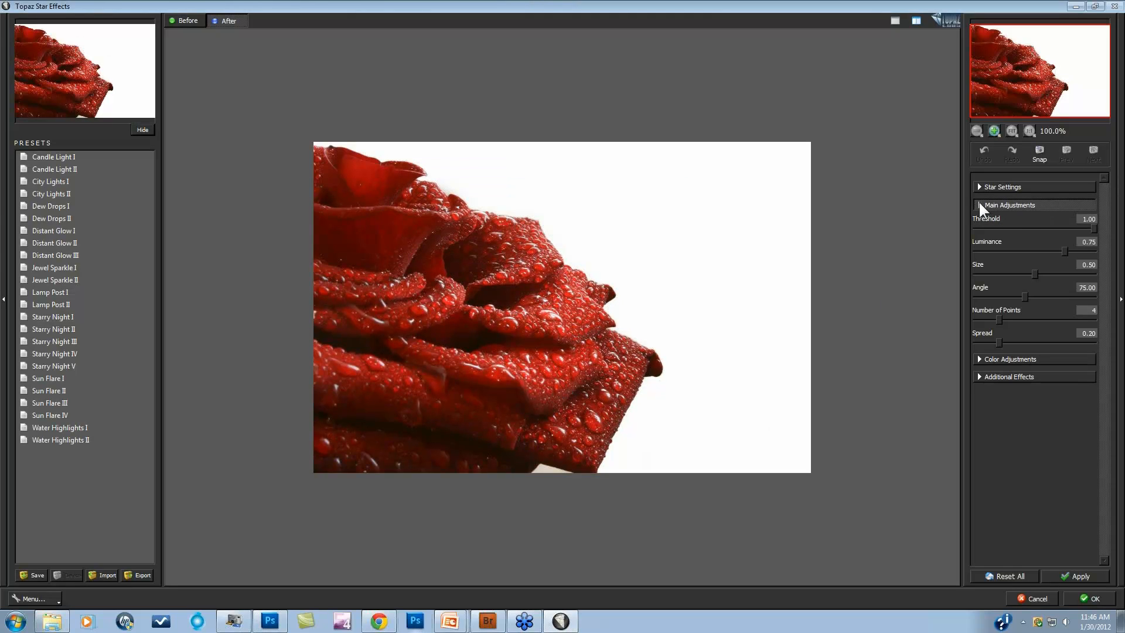
{"action": "left_click_drag", "start_coordinate": [978, 225], "coordinate": [881, 223]}
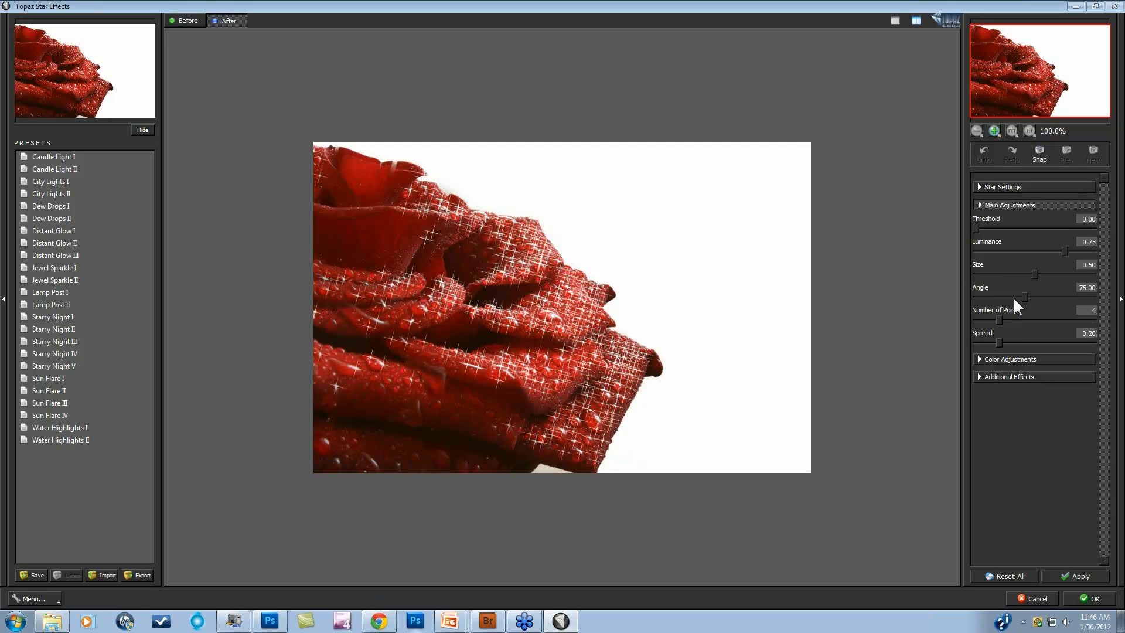
{"action": "left_click_drag", "start_coordinate": [1062, 250], "coordinate": [882, 244]}
{"action": "left_click", "coordinate": [983, 375]}
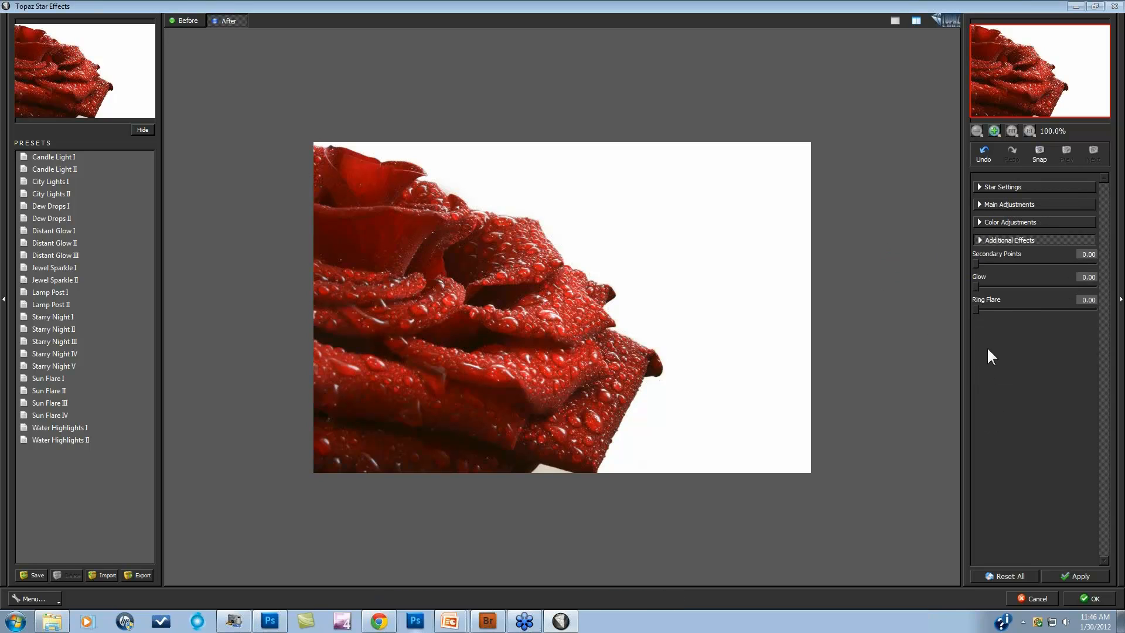
{"action": "left_click_drag", "start_coordinate": [987, 286], "coordinate": [1023, 285]}
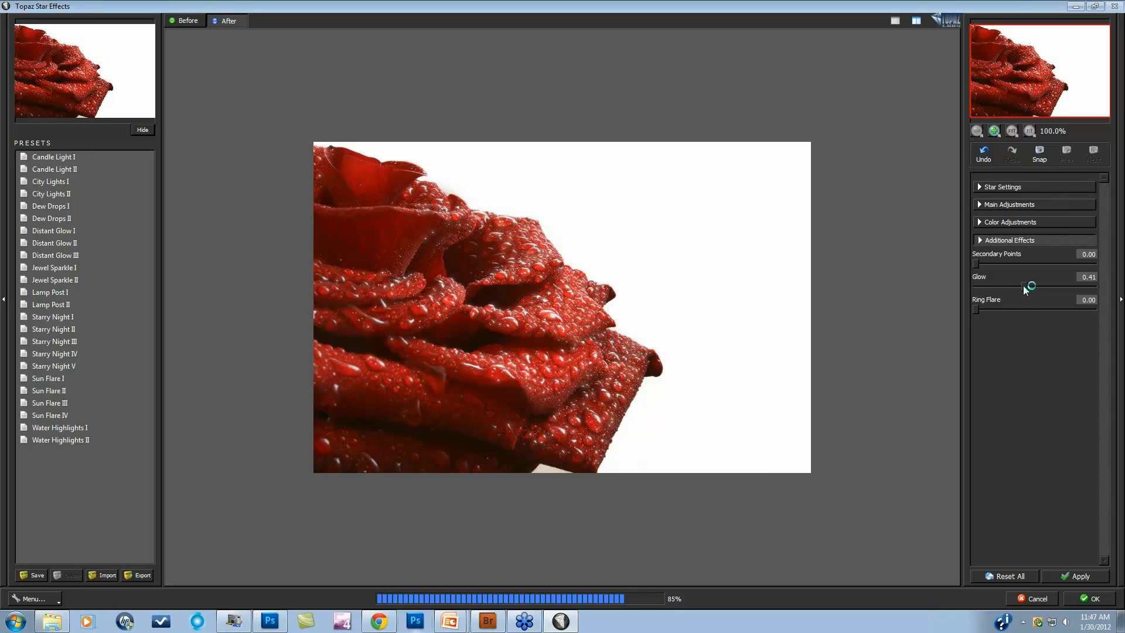
Set the rose effect's Saturation to 0.86 and raise its Temperature slightly.
{"action": "left_click", "coordinate": [978, 222]}
{"action": "left_click", "coordinate": [1076, 245]}
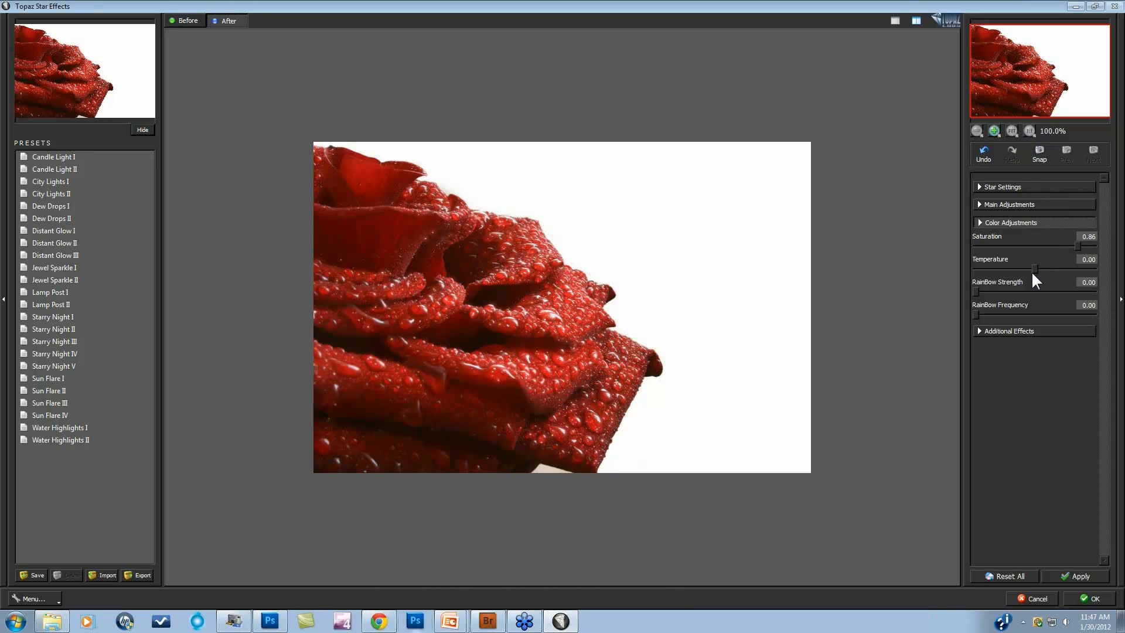
{"action": "left_click_drag", "start_coordinate": [1037, 269], "coordinate": [1047, 268]}
Reduce the Size of the rose photo's stars to about 0.2.
{"action": "left_click", "coordinate": [980, 204]}
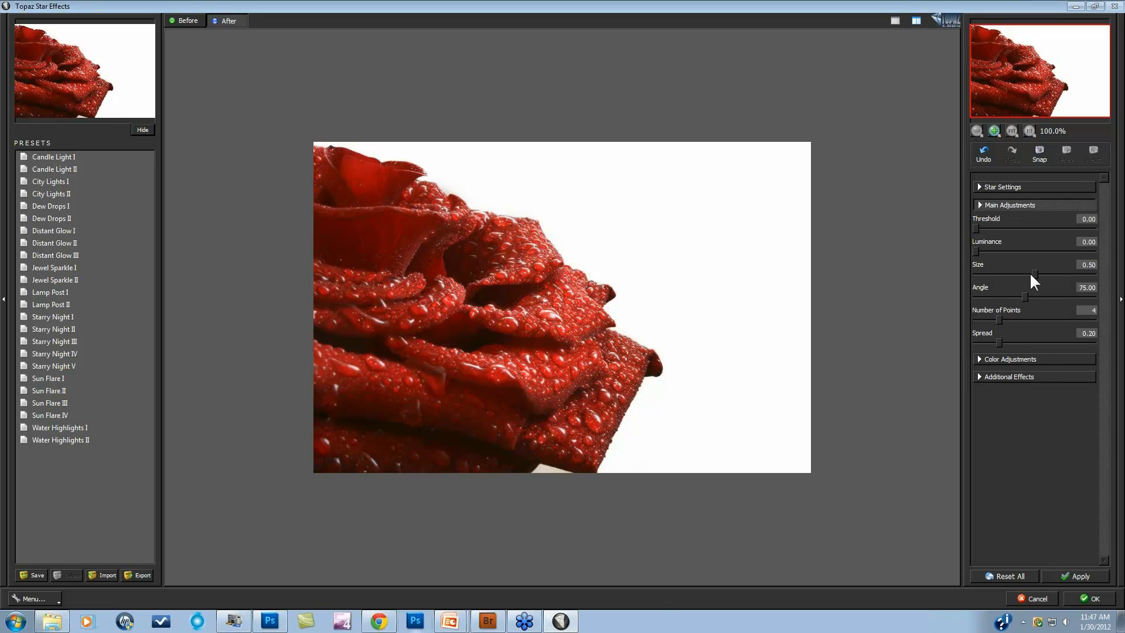
{"action": "left_click", "coordinate": [1014, 271]}
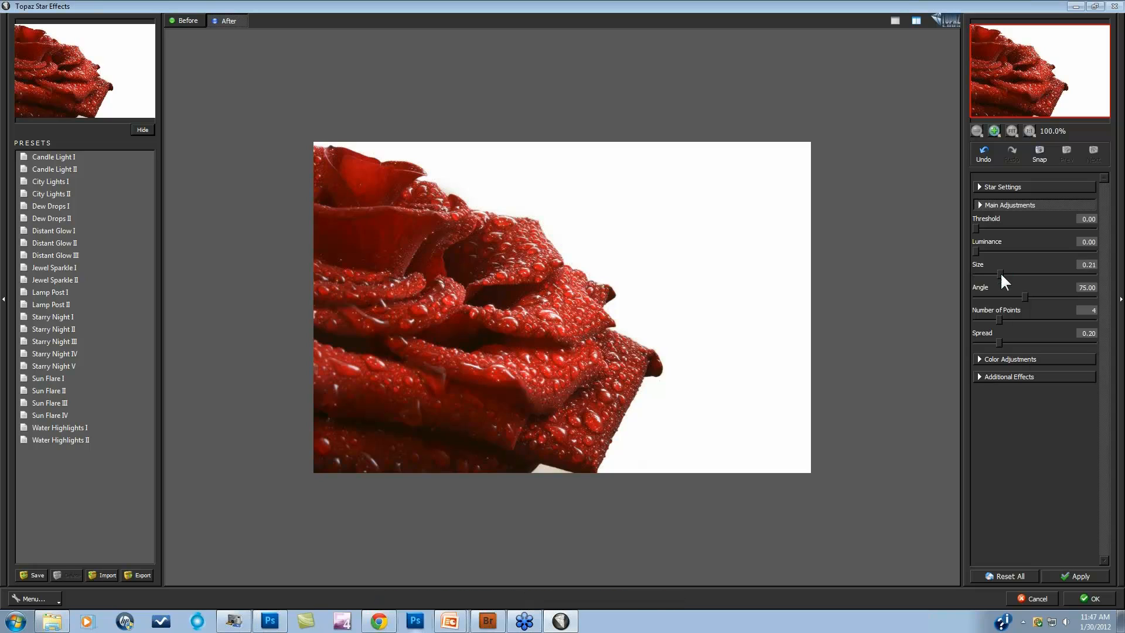
{"action": "left_click_drag", "start_coordinate": [1000, 273], "coordinate": [996, 273]}
Raise the rose effect's Glow to its maximum, and set Saturation to 0.79 and Temperature to 0.40.
{"action": "left_click", "coordinate": [983, 377]}
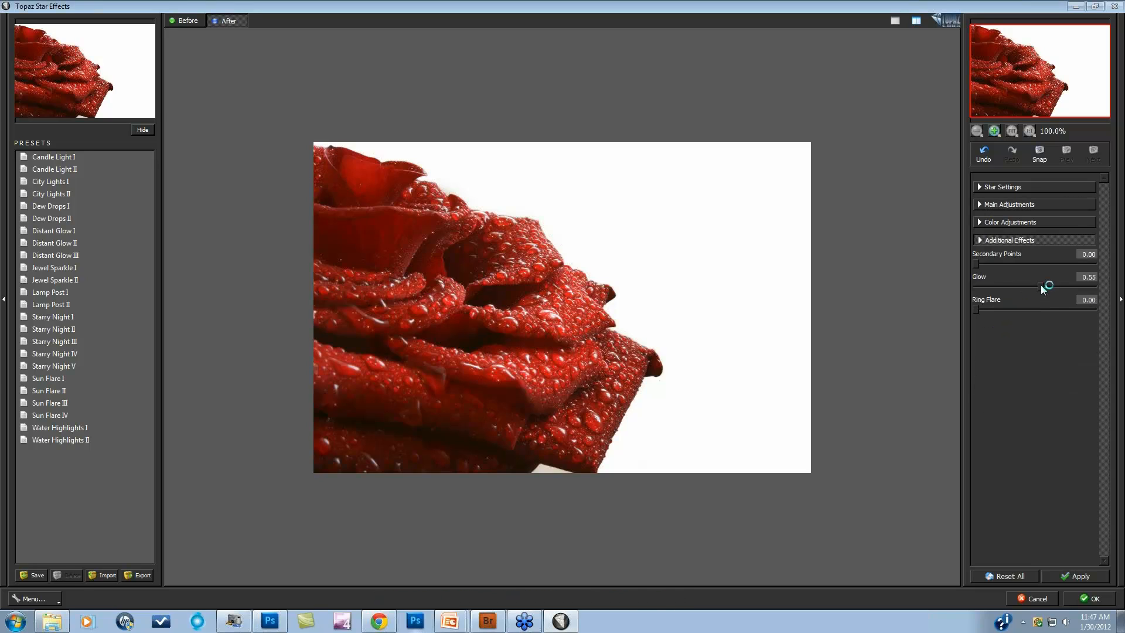
{"action": "left_click_drag", "start_coordinate": [1041, 286], "coordinate": [1095, 286]}
{"action": "left_click", "coordinate": [983, 221]}
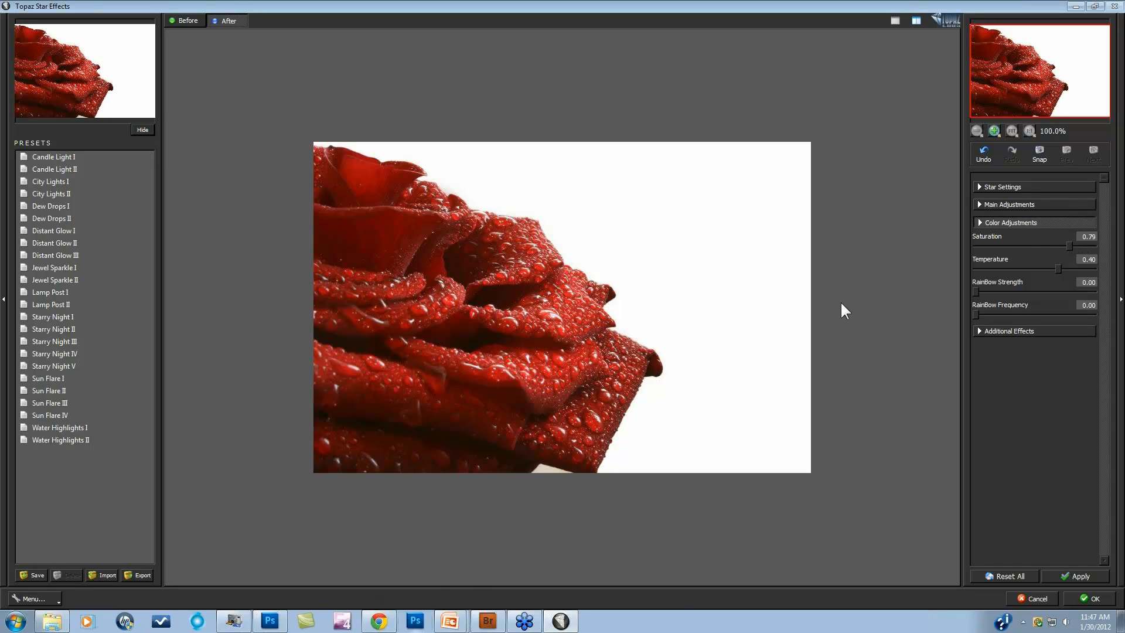
Raise the Size of the rose photo's stars to 0.31, lower the Temperature, and apply the effect to the photo.
{"action": "left_click", "coordinate": [984, 206]}
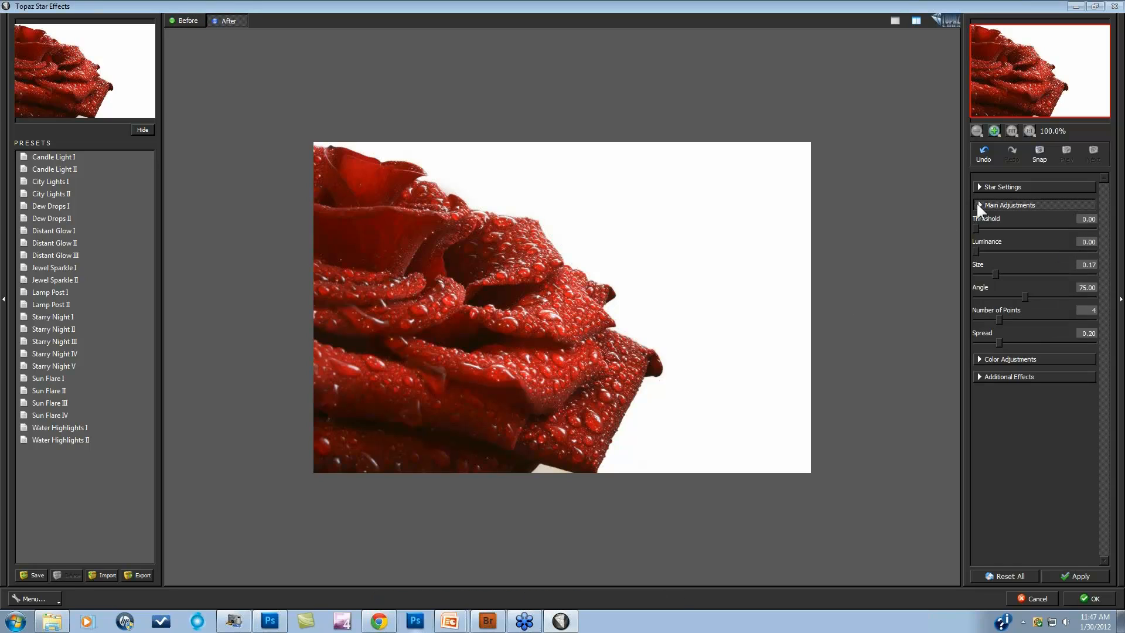
{"action": "mouse_move", "coordinate": [999, 272]}
{"action": "left_mouse_down"}
{"action": "mouse_move", "coordinate": [1024, 276]}
{"action": "mouse_move", "coordinate": [1013, 272]}
{"action": "left_mouse_up"}
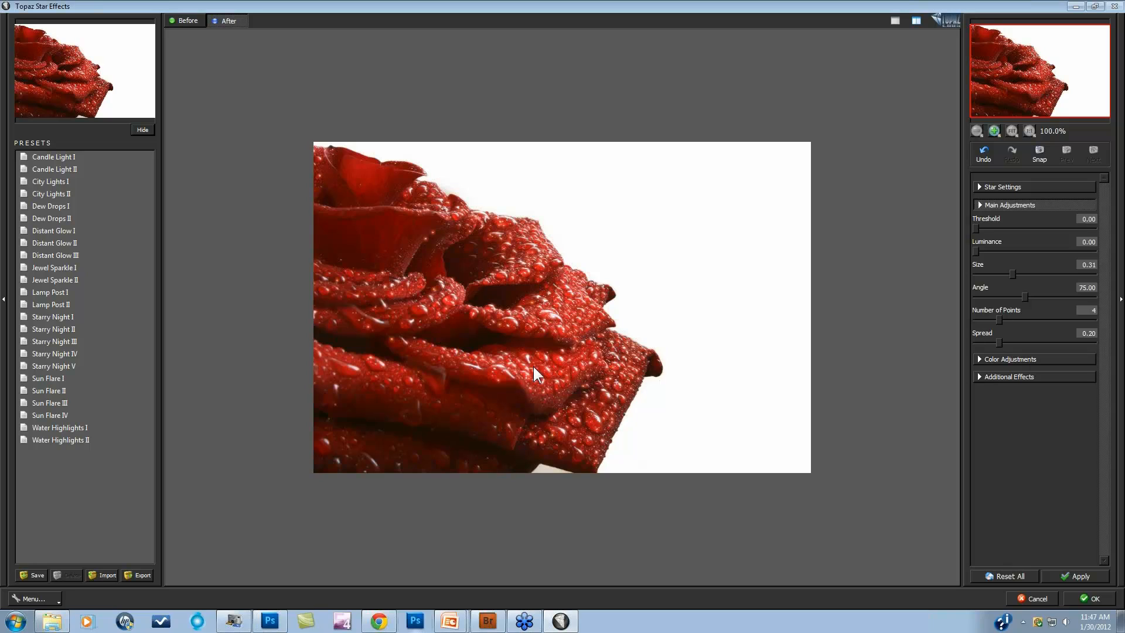
{"action": "left_click", "coordinate": [506, 322]}
{"action": "left_click", "coordinate": [979, 360]}
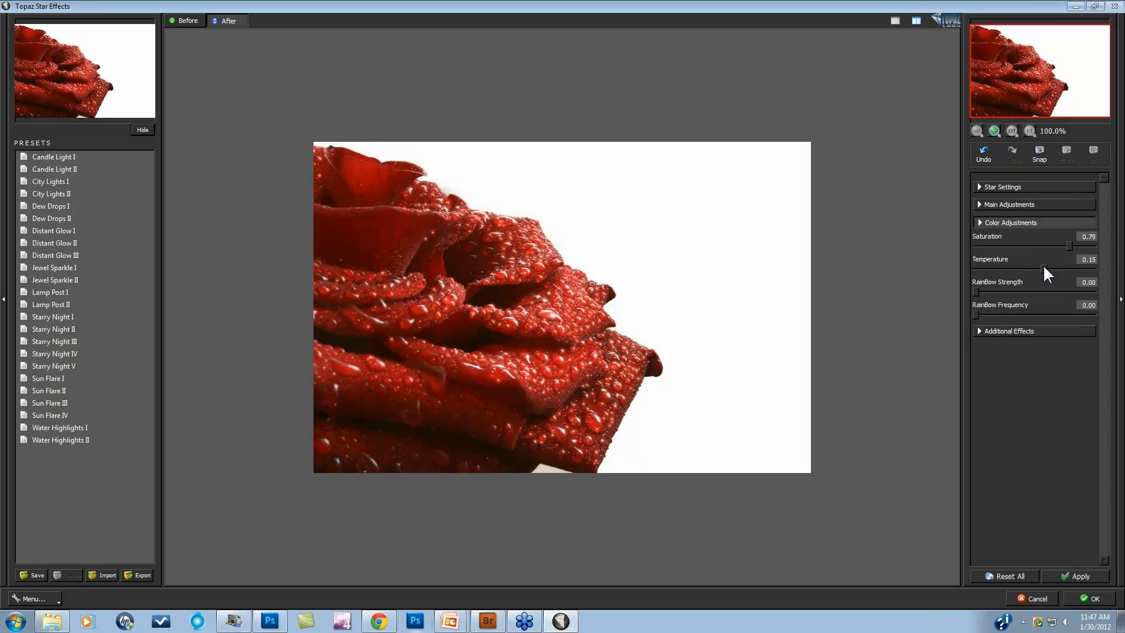
{"action": "left_click_drag", "start_coordinate": [1034, 264], "coordinate": [1033, 267]}
{"action": "left_click", "coordinate": [1091, 599]}
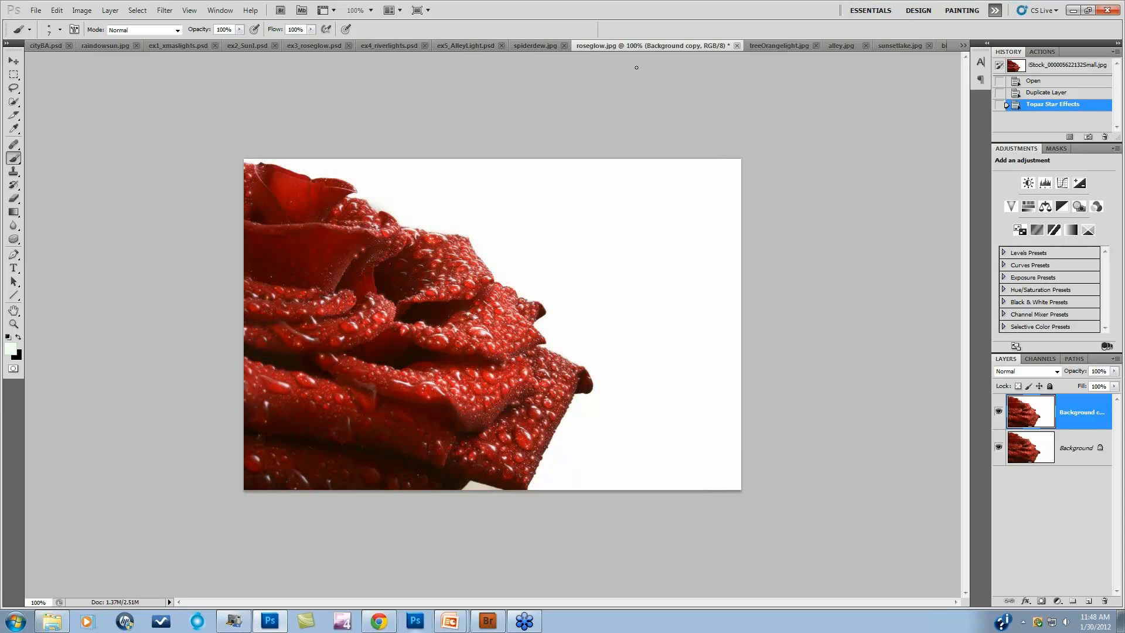
Switch to the cityBA.psd document, toggle the upper layer to compare before and after, and leave that layer hidden.
{"action": "left_click", "coordinate": [964, 46]}
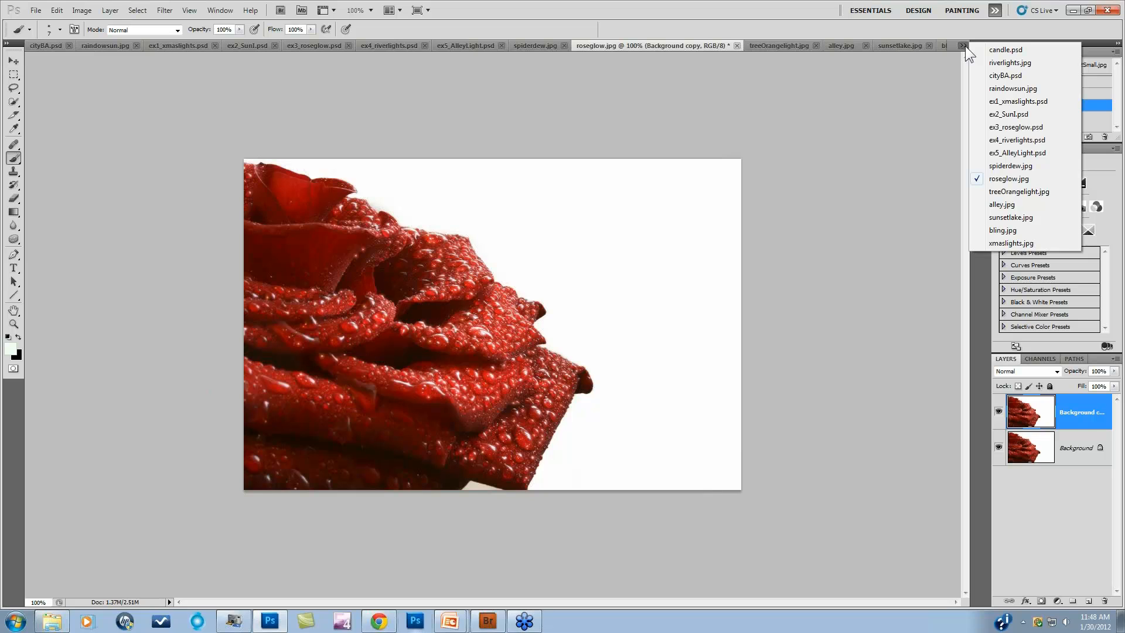
{"action": "left_click", "coordinate": [990, 76]}
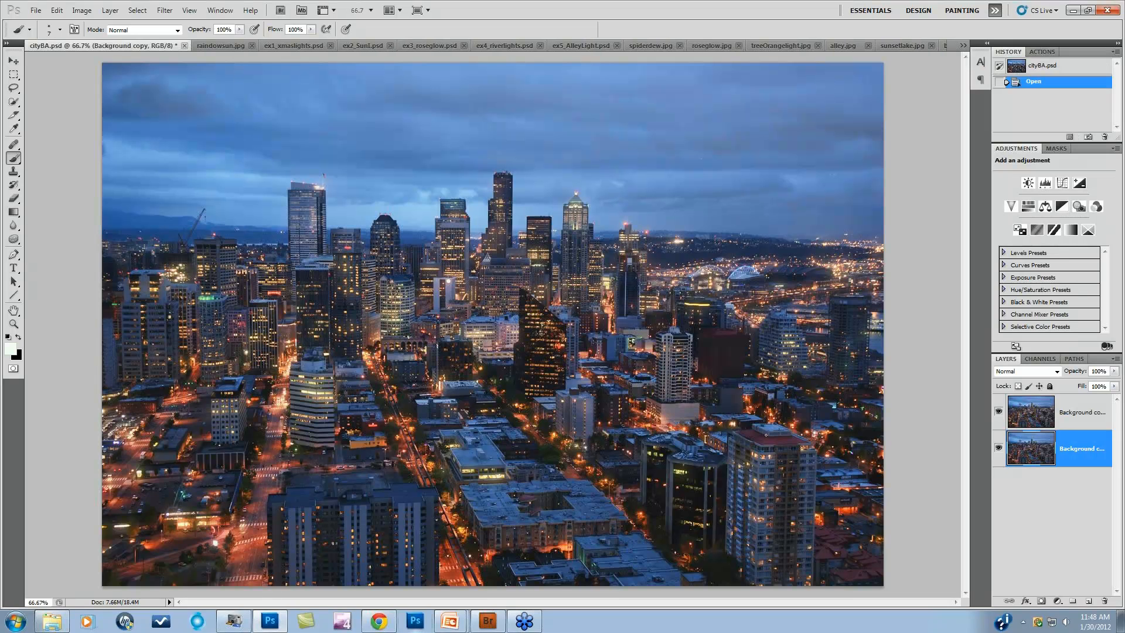
{"action": "left_click", "coordinate": [999, 414]}
{"action": "left_click", "coordinate": [1000, 415]}
{"action": "left_click", "coordinate": [999, 414]}
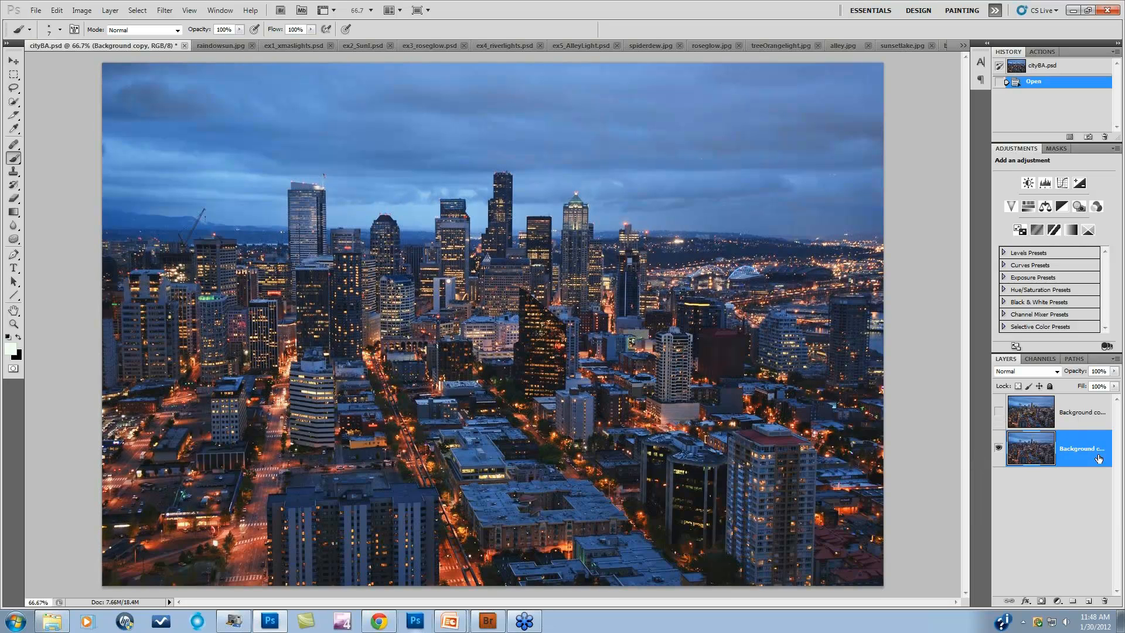
Duplicate the visible lower city layer and open the copy in Topaz Star Effects.
{"action": "left_click_drag", "start_coordinate": [1099, 458], "coordinate": [1083, 587]}
{"action": "left_click_drag", "start_coordinate": [1082, 456], "coordinate": [1088, 600]}
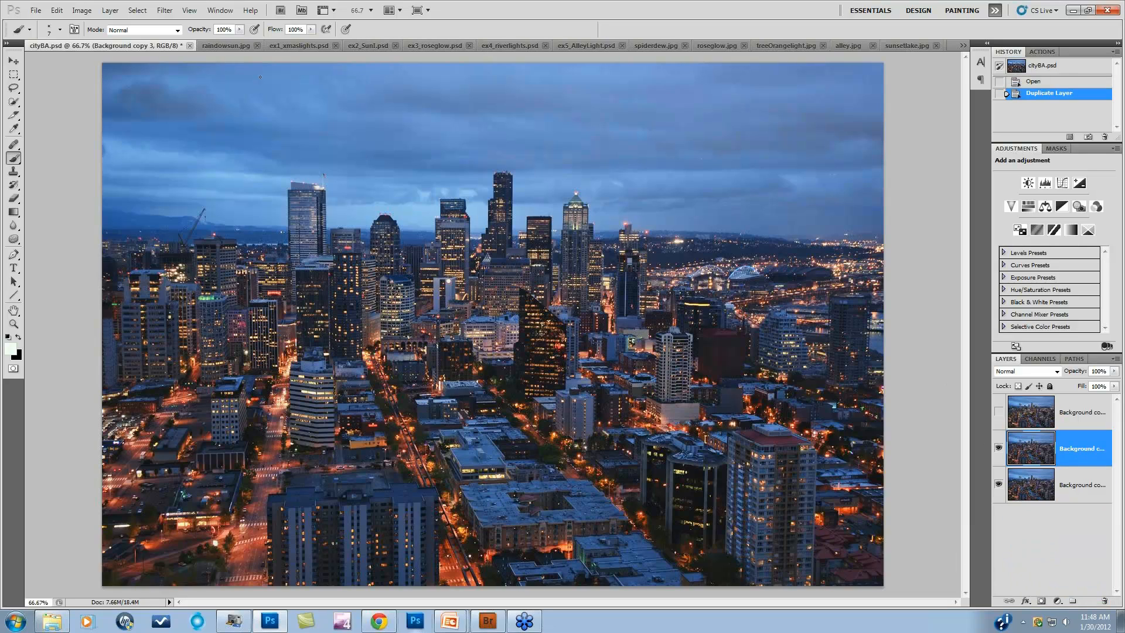
{"action": "left_click", "coordinate": [164, 10]}
{"action": "mouse_move", "coordinate": [170, 272]}
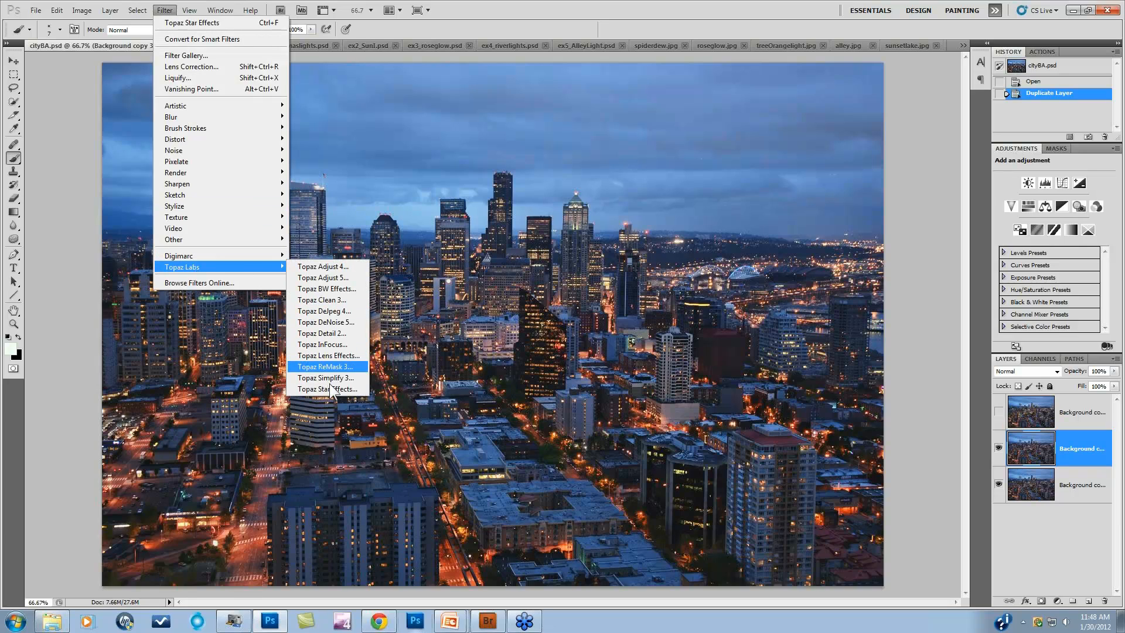
{"action": "left_click", "coordinate": [331, 390]}
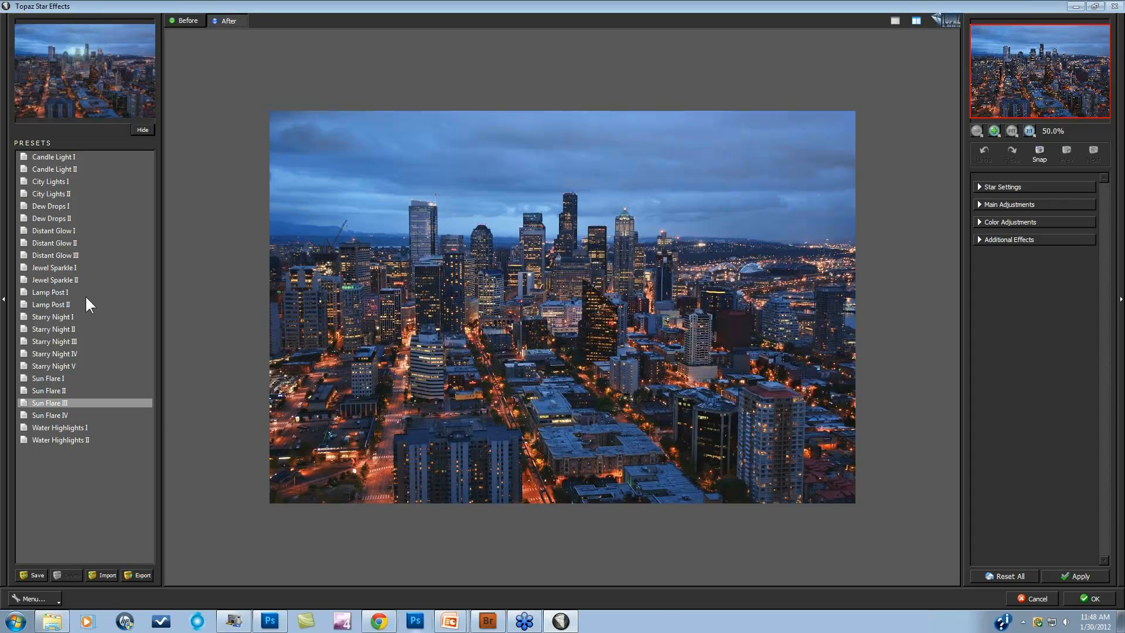
Try the City Lights I preset on the skyline, choose City Lights II instead, and compare it with the original.
{"action": "left_click", "coordinate": [47, 181]}
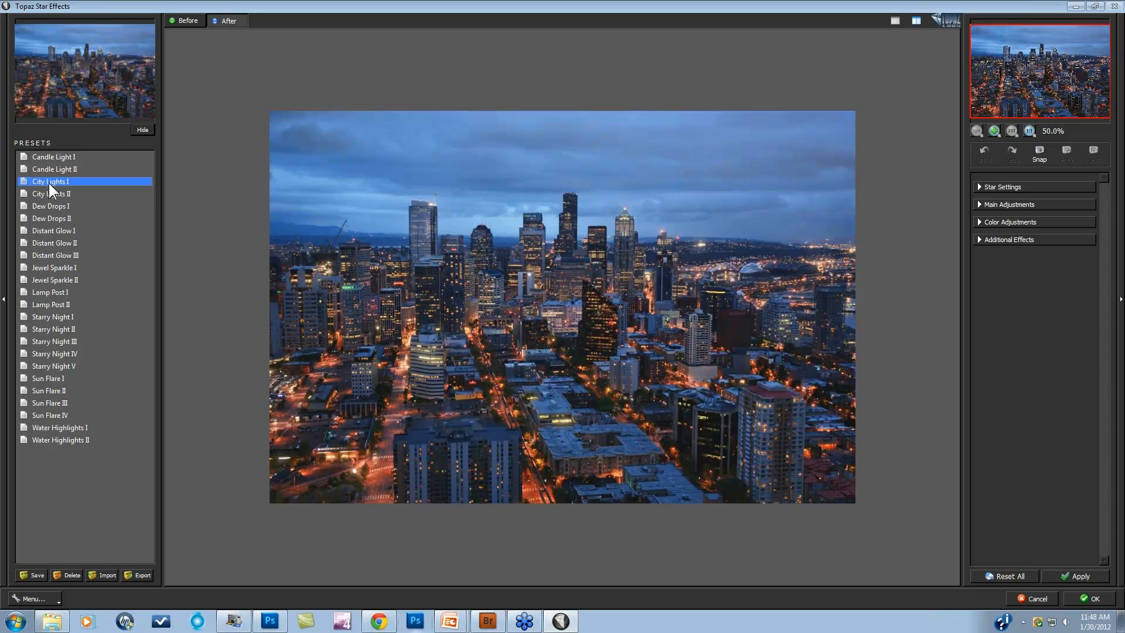
{"action": "left_click", "coordinate": [51, 192]}
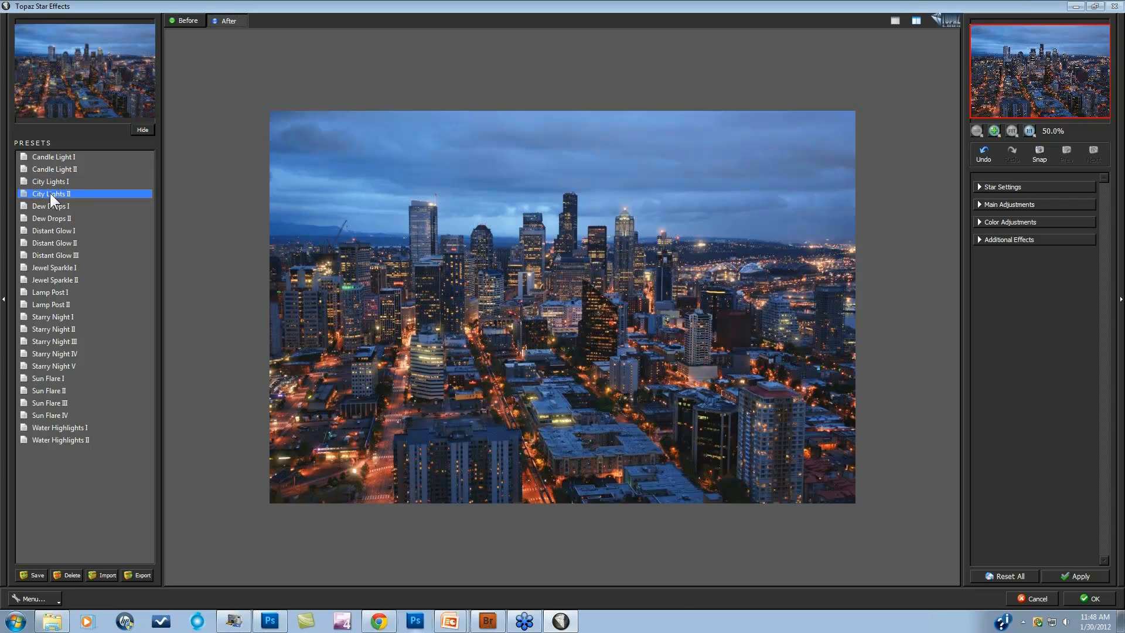
{"action": "left_click", "coordinate": [674, 353]}
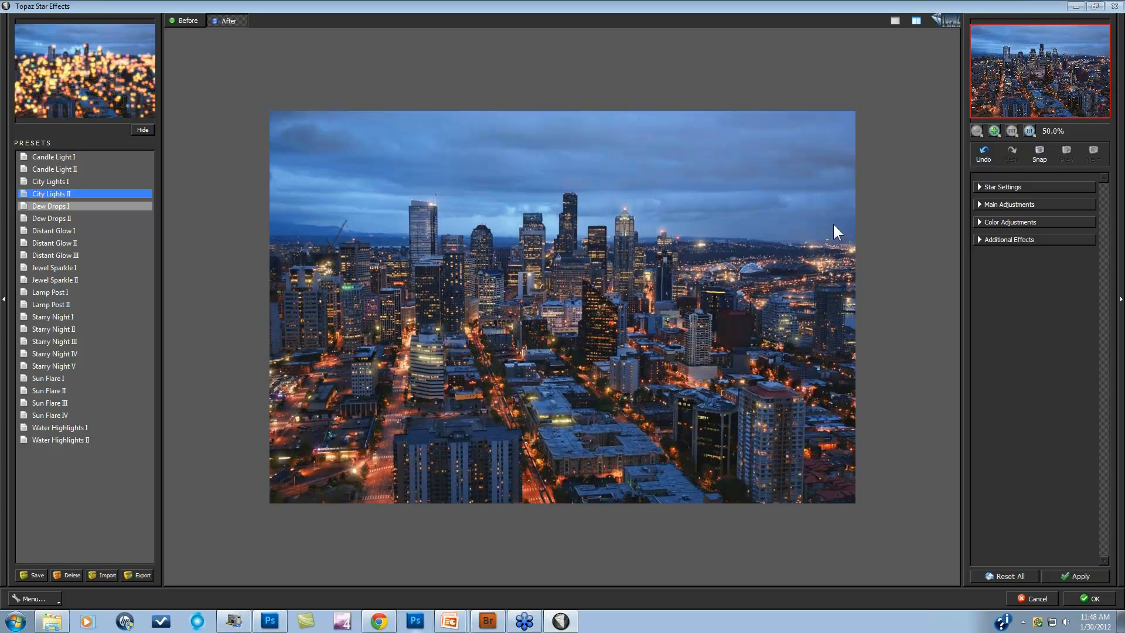
{"action": "left_click", "coordinate": [749, 256]}
{"action": "left_click", "coordinate": [749, 257]}
Set the city effect's Threshold and Luminance to 0.00 in the main adjustments.
{"action": "left_click", "coordinate": [984, 187]}
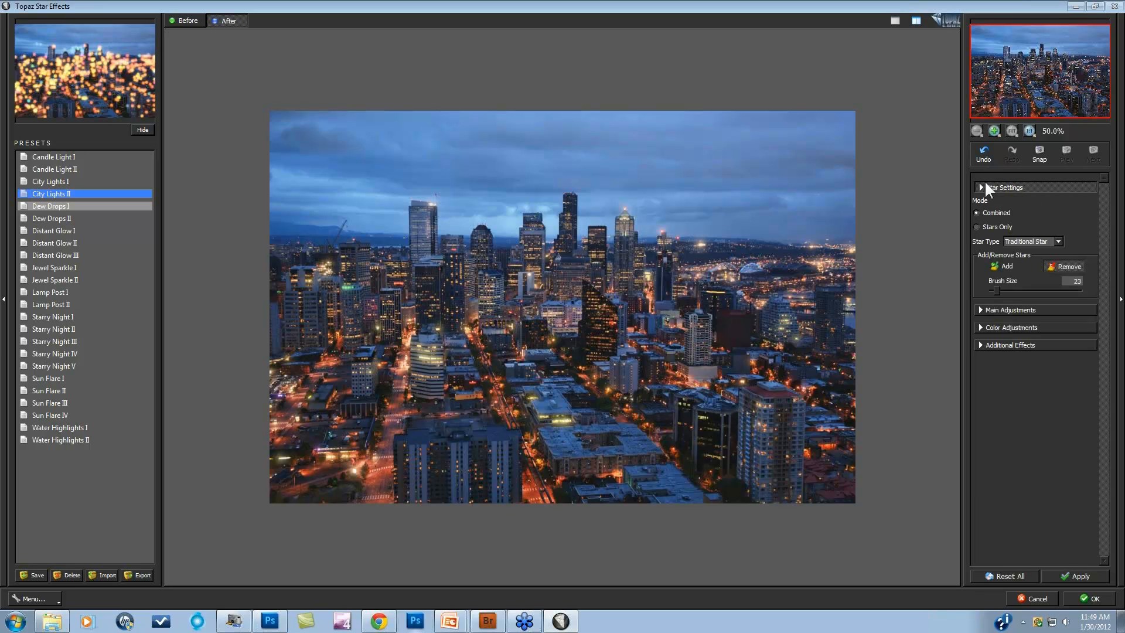
{"action": "left_click", "coordinate": [988, 310]}
{"action": "left_click_drag", "start_coordinate": [1022, 226], "coordinate": [948, 223]}
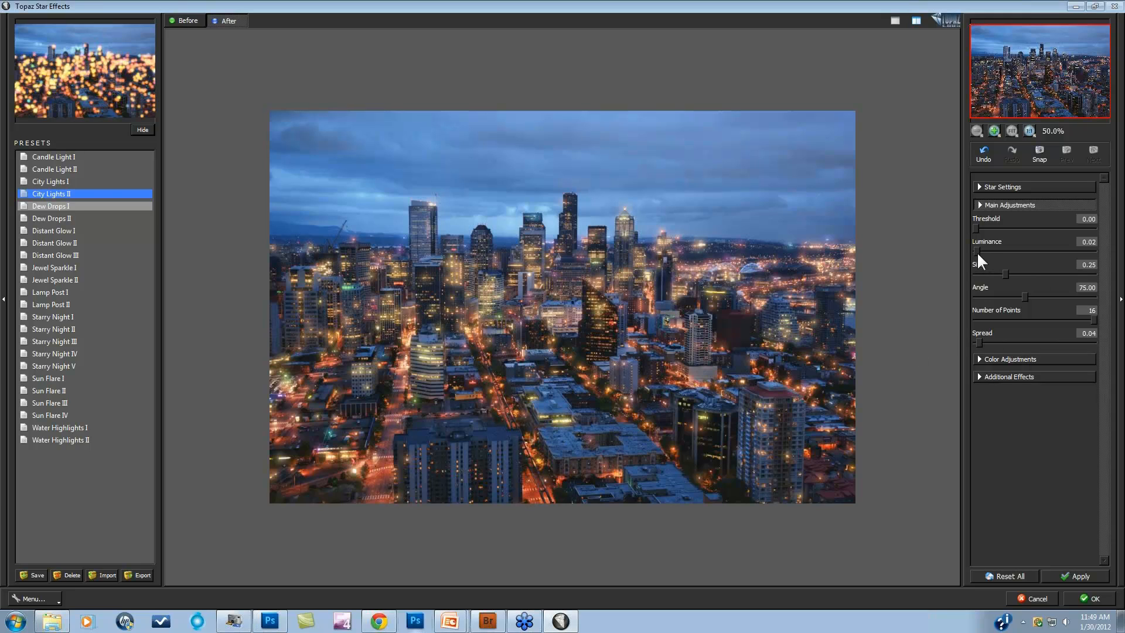
{"action": "left_click_drag", "start_coordinate": [962, 248], "coordinate": [919, 252]}
Raise the city effect's Glow to 0.72 and compare the result with the original photo.
{"action": "left_click", "coordinate": [982, 375]}
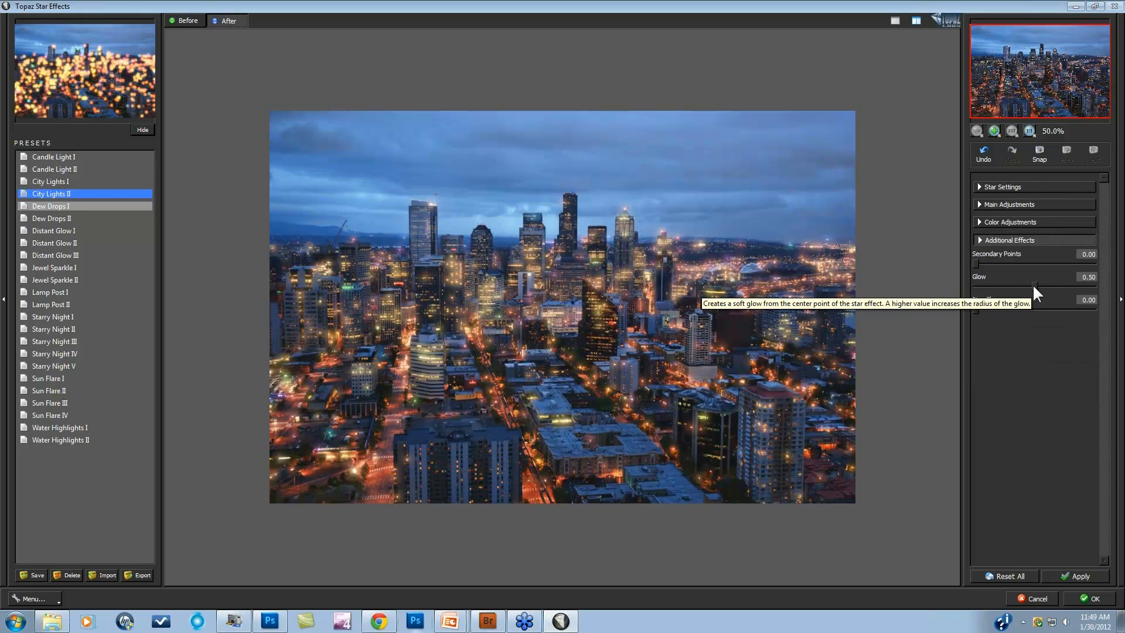
{"action": "left_click", "coordinate": [1048, 285]}
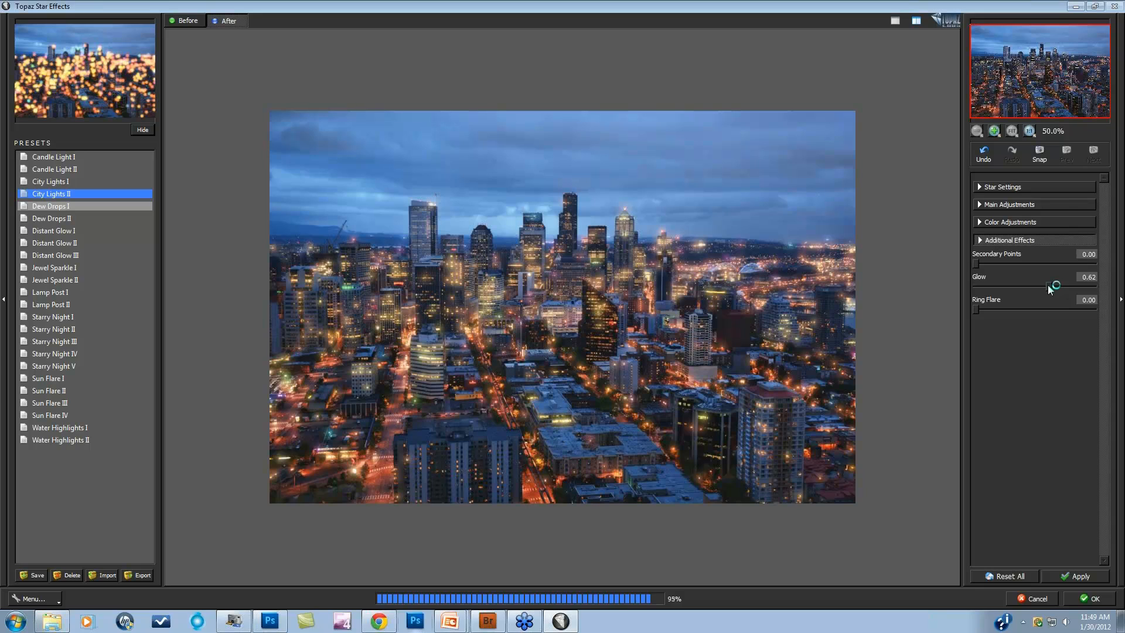
{"action": "left_click_drag", "start_coordinate": [1047, 283], "coordinate": [1062, 282]}
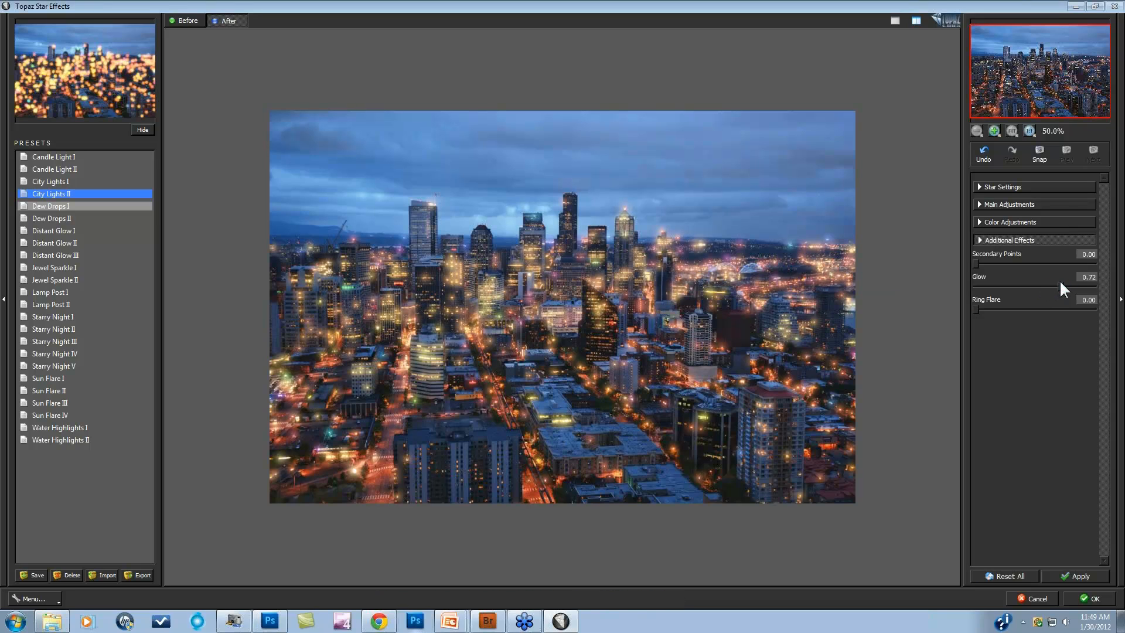
{"action": "key", "text": "b"}
{"action": "key", "text": "a"}
Raise the city effect's Saturation slightly and set the Size of its stars to 0.24.
{"action": "left_click", "coordinate": [979, 223]}
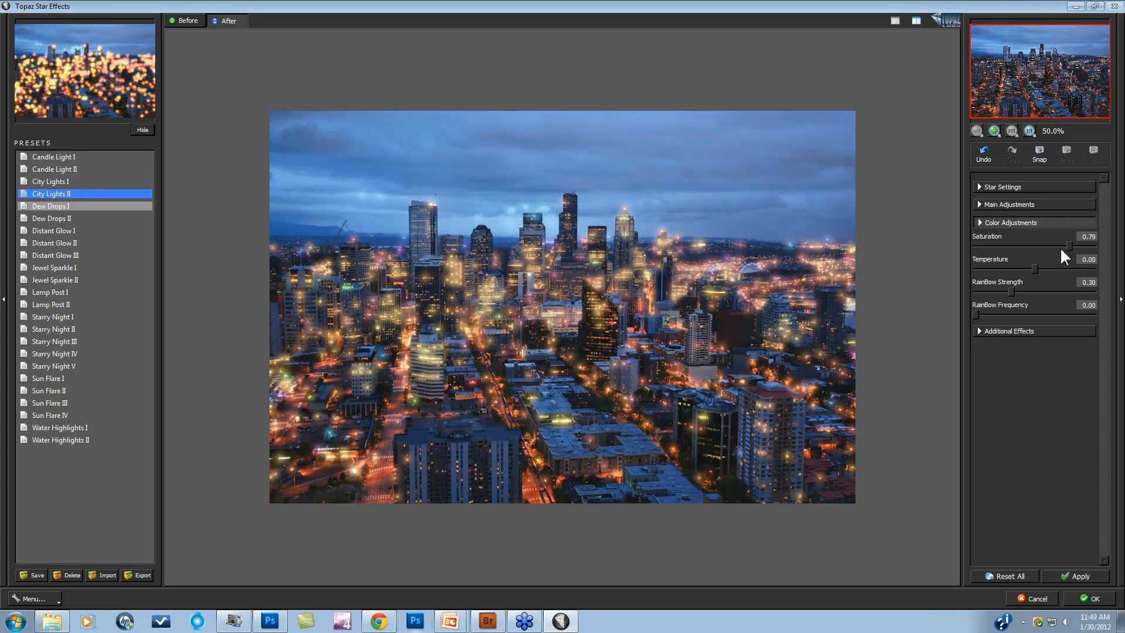
{"action": "left_click", "coordinate": [1079, 247]}
{"action": "left_click", "coordinate": [983, 205]}
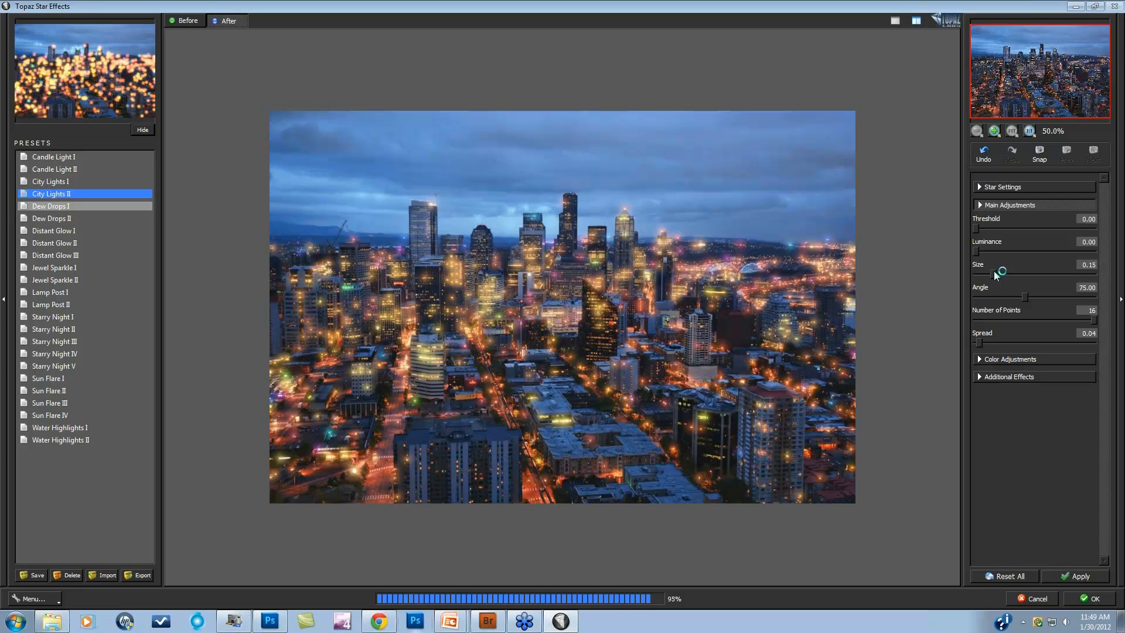
{"action": "left_click_drag", "start_coordinate": [996, 273], "coordinate": [1005, 274]}
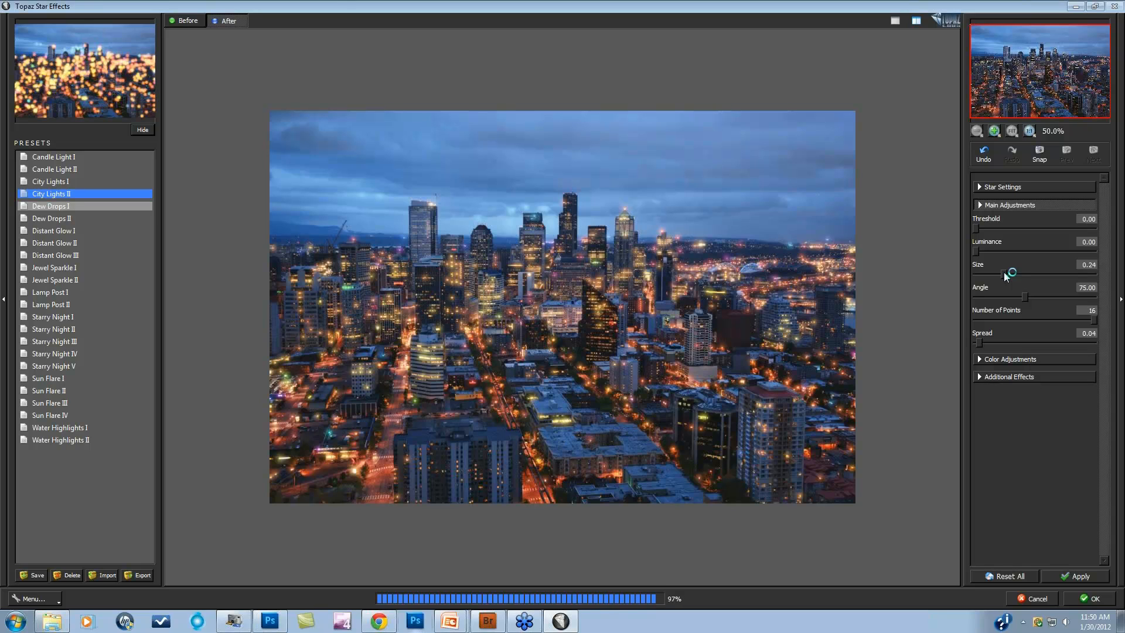
Reduce the city effect's Glow to 0.36 and check the result against the original photo.
{"action": "left_click", "coordinate": [980, 378]}
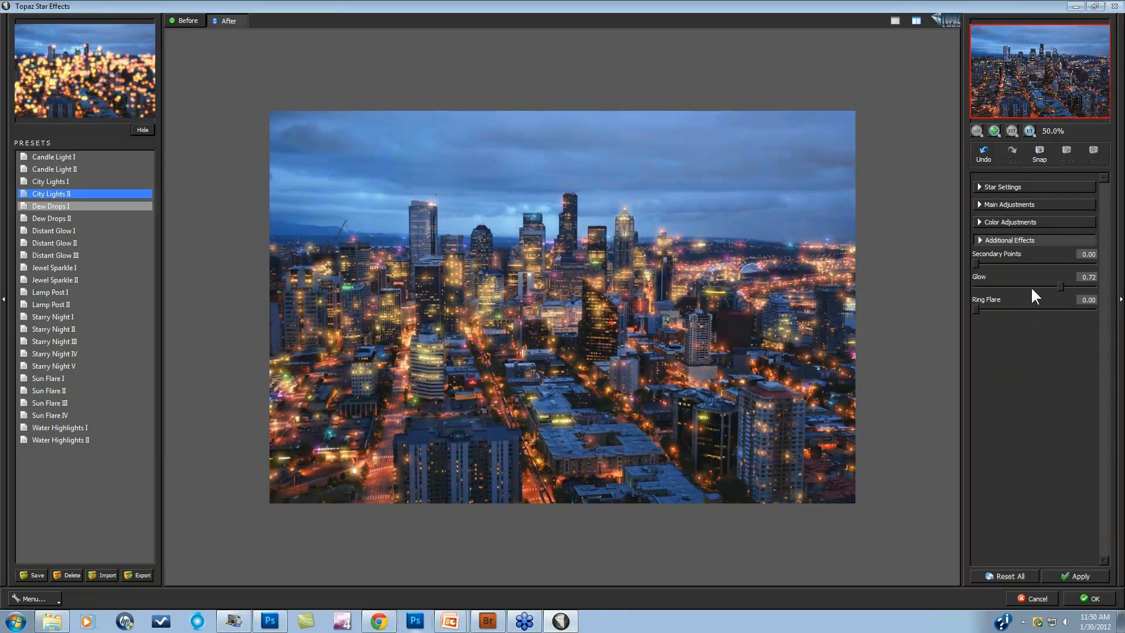
{"action": "left_click_drag", "start_coordinate": [1047, 283], "coordinate": [1029, 283]}
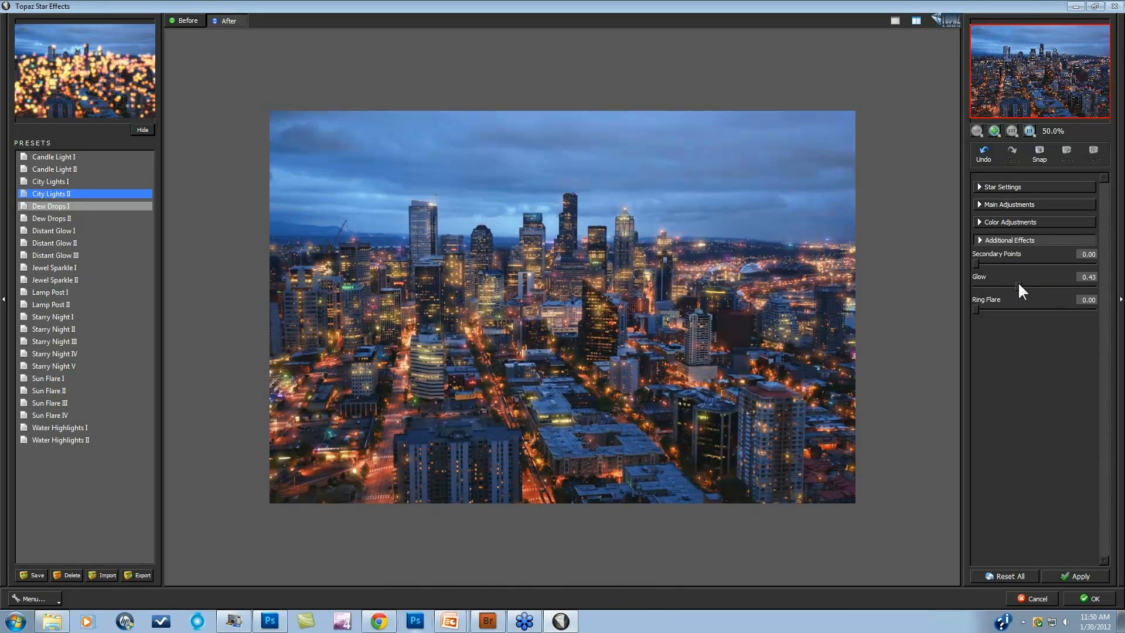
{"action": "left_click_drag", "start_coordinate": [1018, 284], "coordinate": [1019, 284]}
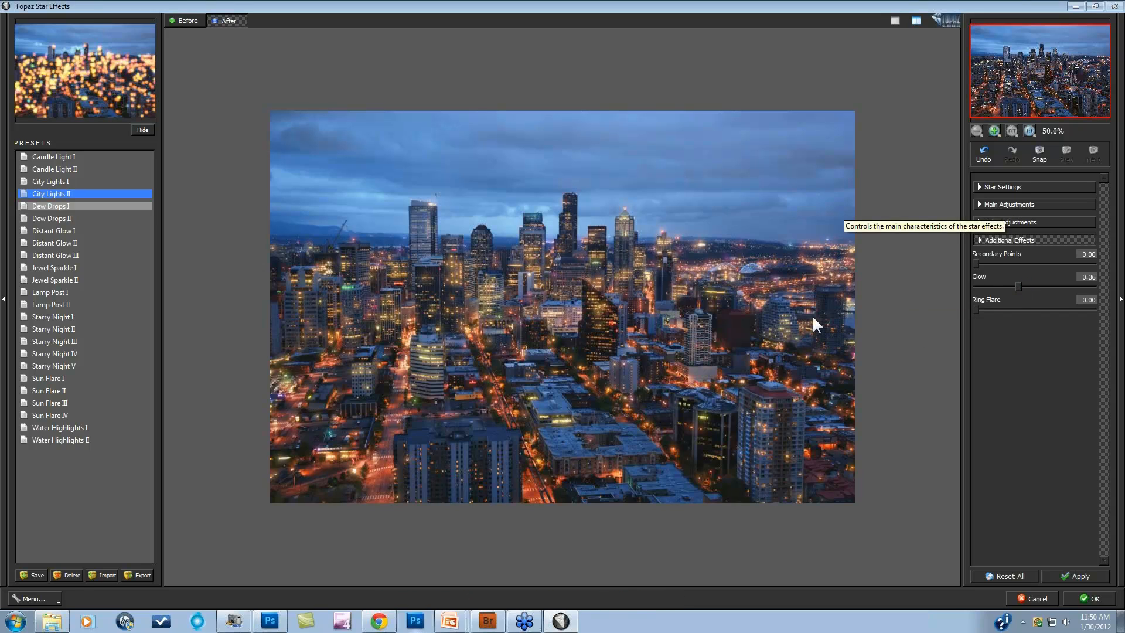
{"action": "left_click", "coordinate": [704, 304]}
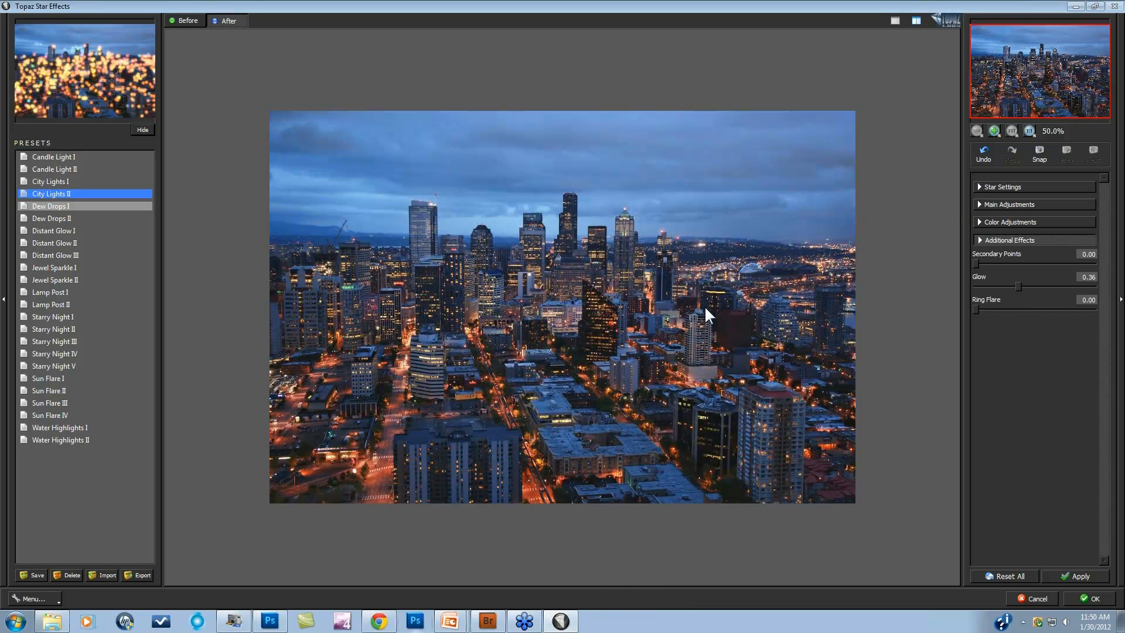
Inspect the lower-left part of the city photo at 100% against the original, and apply the star effect.
{"action": "left_click", "coordinate": [1029, 132]}
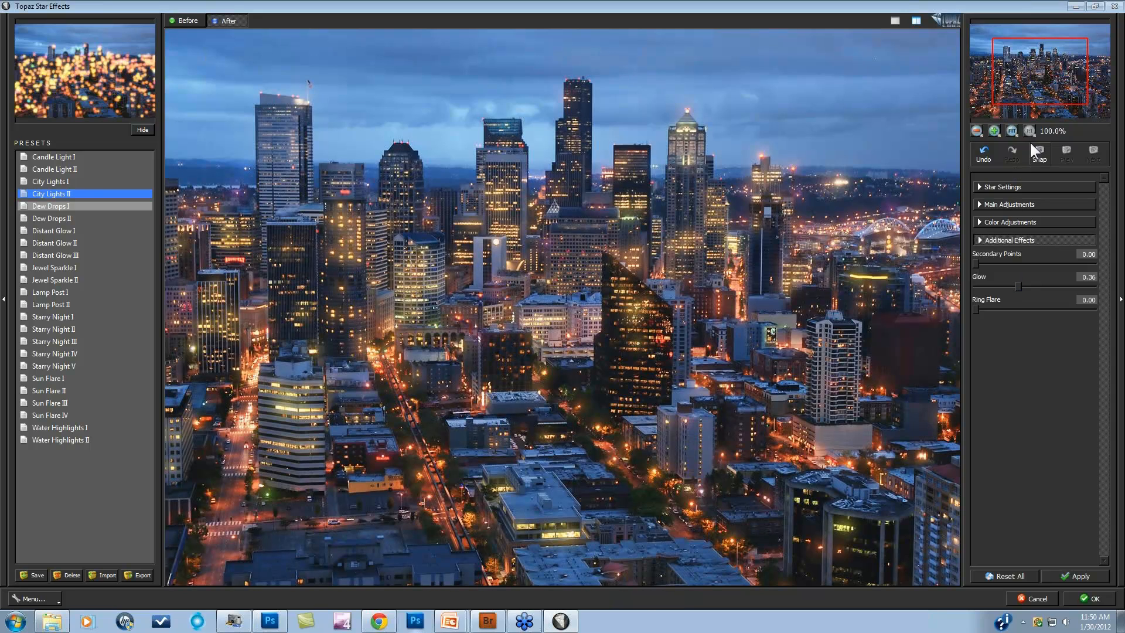
{"action": "left_click_drag", "start_coordinate": [1033, 100], "coordinate": [1009, 122]}
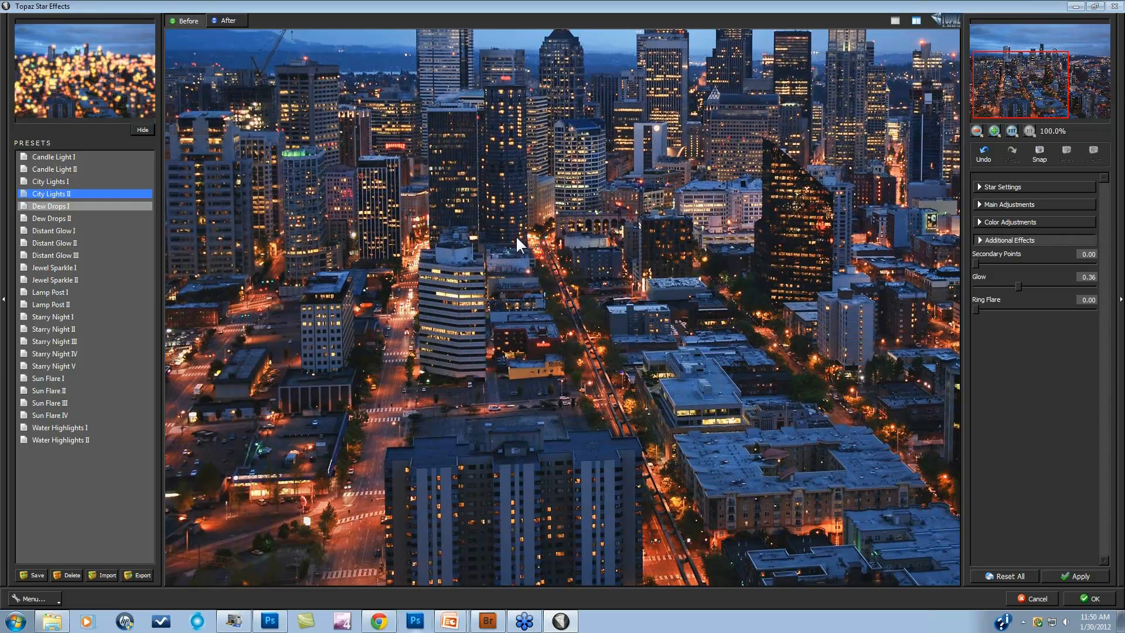
{"action": "left_click", "coordinate": [516, 234]}
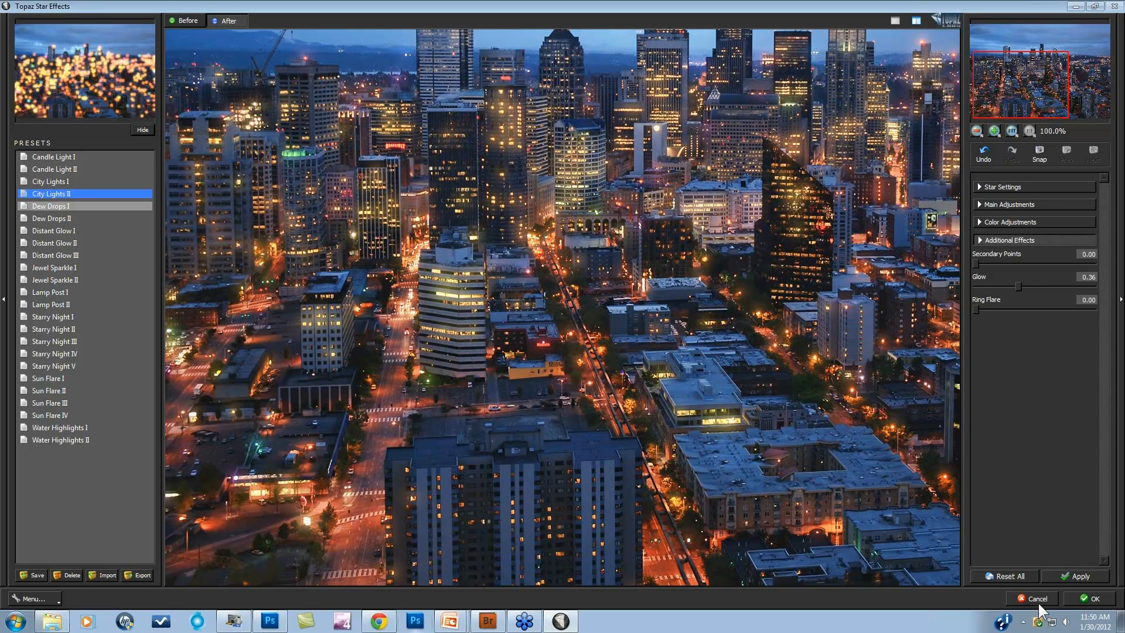
{"action": "left_click", "coordinate": [1071, 596]}
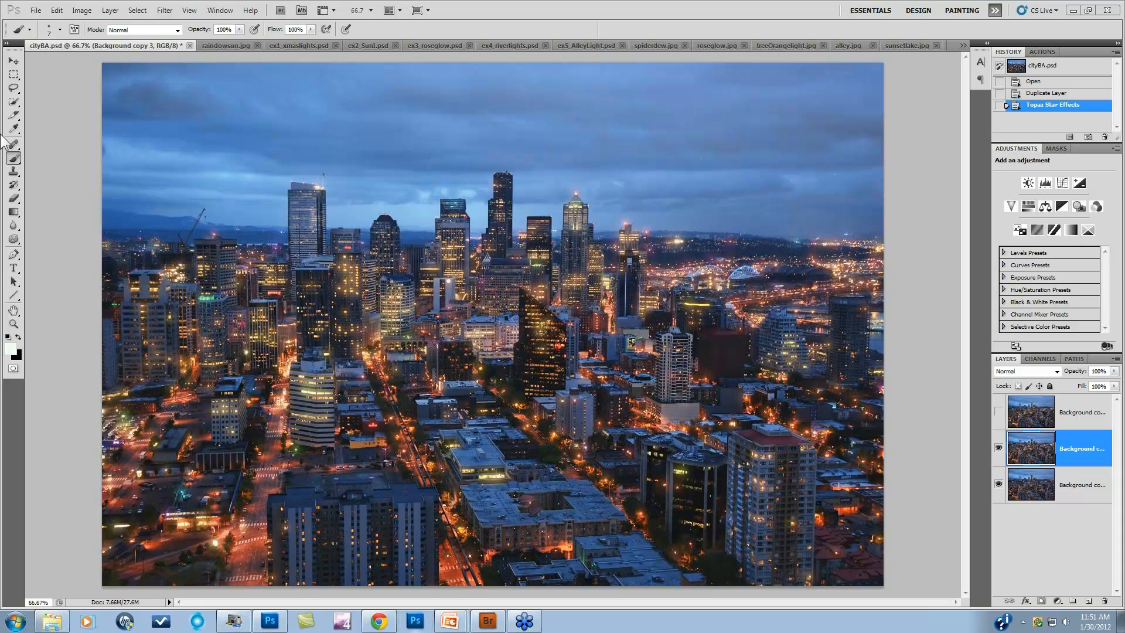
Start opening another image file and browse to the Pictures library.
{"action": "left_click", "coordinate": [34, 10]}
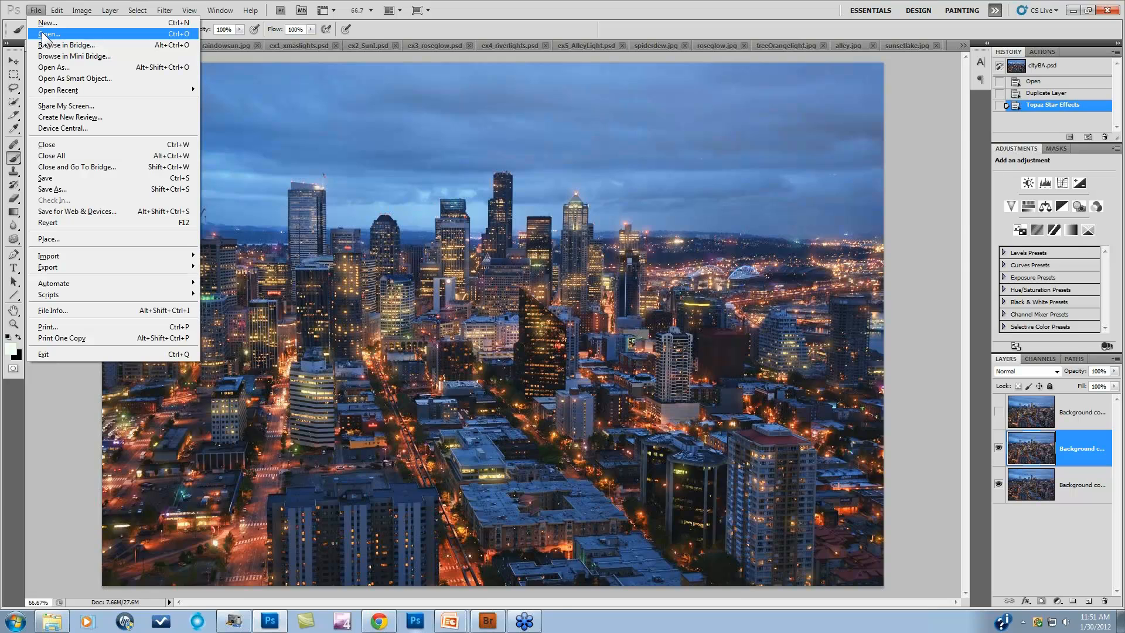
{"action": "left_click", "coordinate": [43, 34]}
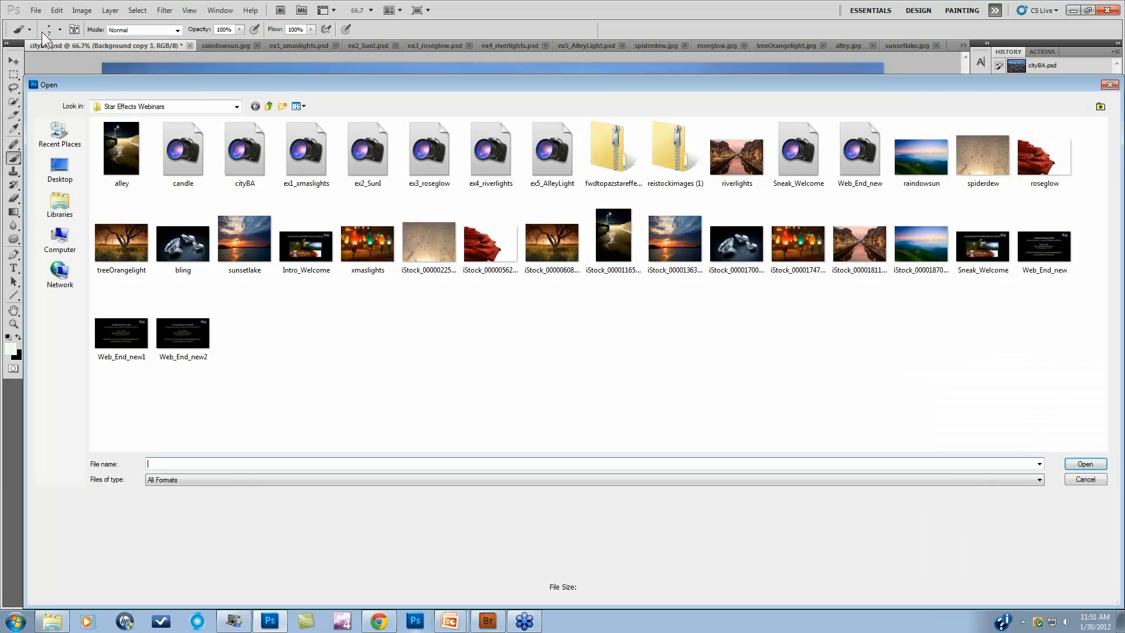
{"action": "left_click", "coordinate": [271, 106]}
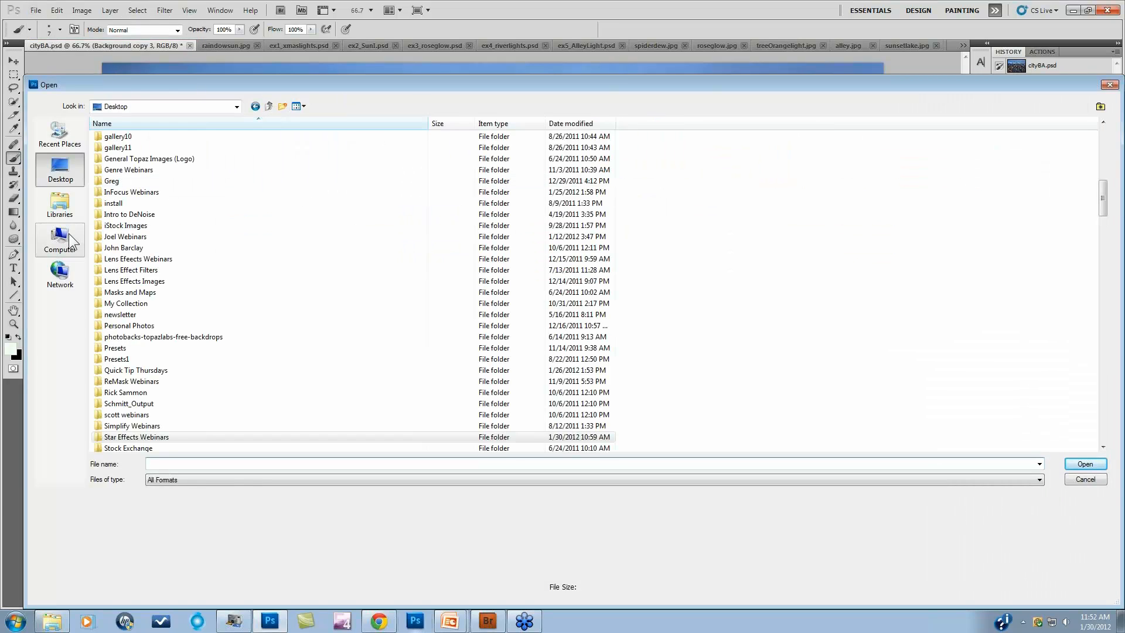
{"action": "left_click", "coordinate": [61, 208]}
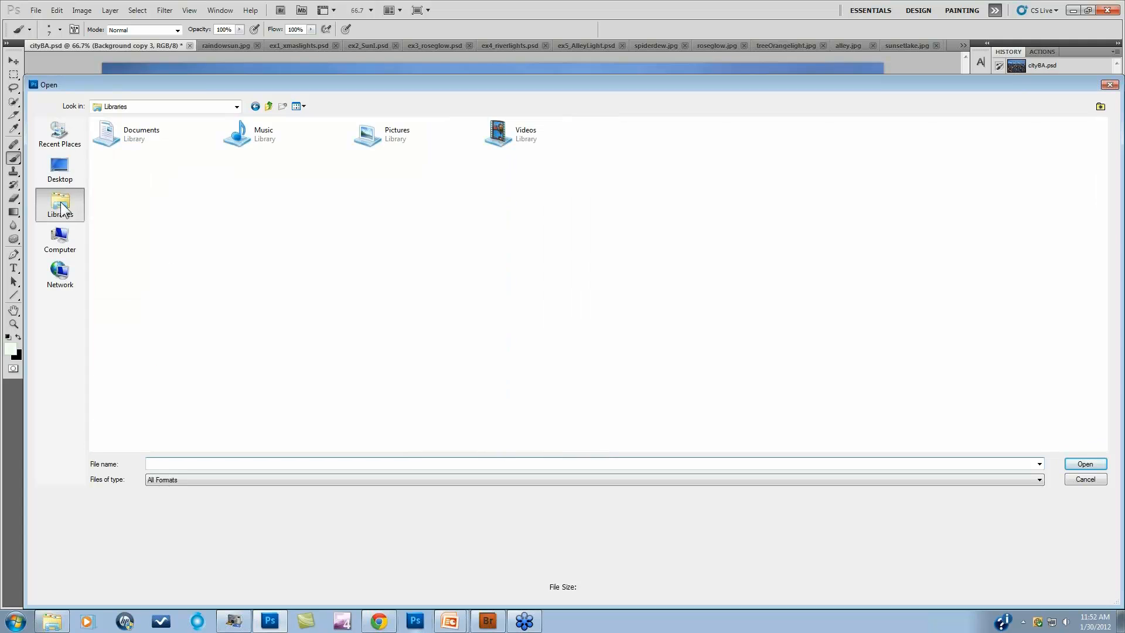
{"action": "double_click", "coordinate": [378, 129]}
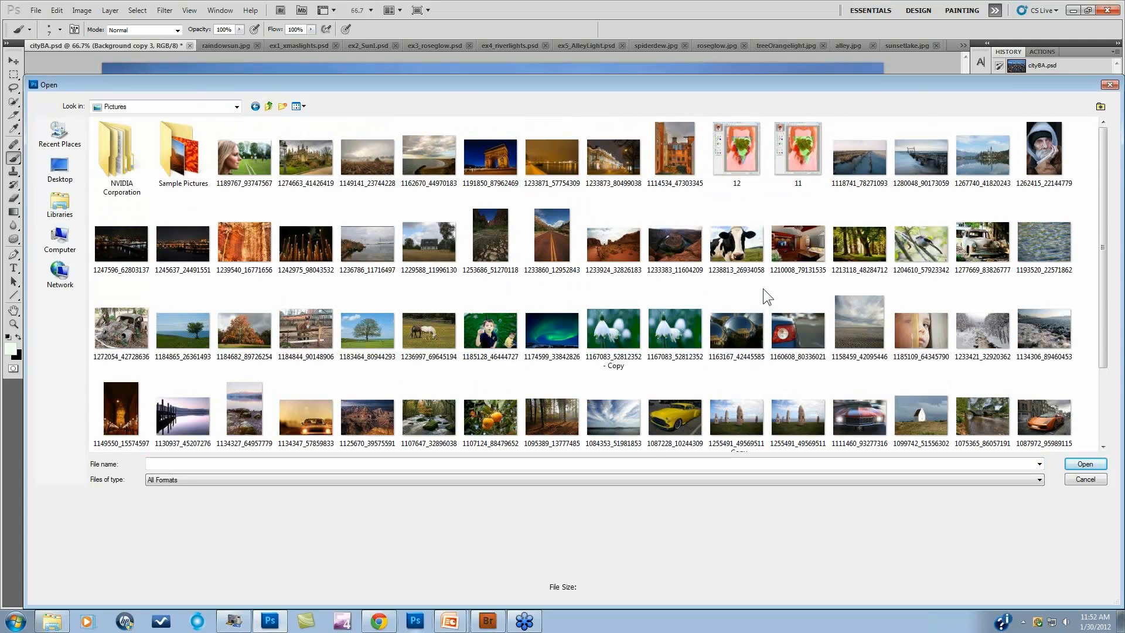
Look through the Pictures library for a suitable close-up and open the black-and-white portrait 384629_9809.
{"action": "scroll", "coordinate": [798, 292], "scroll_direction": "down", "scroll_amount": 1}
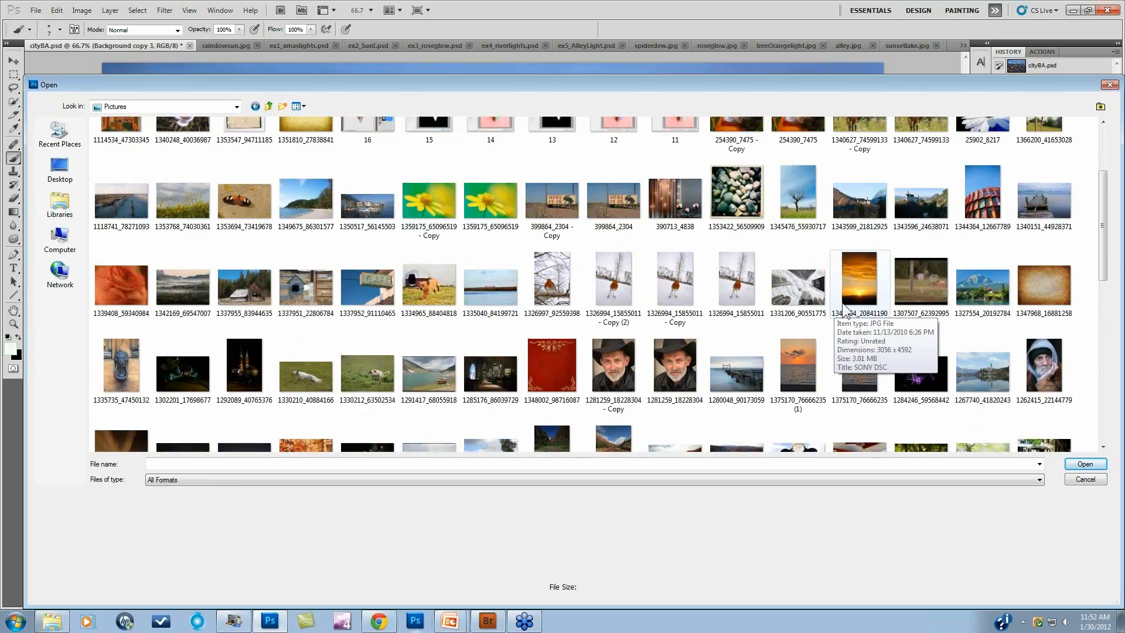
{"action": "scroll", "coordinate": [870, 317], "scroll_direction": "up", "scroll_amount": 2}
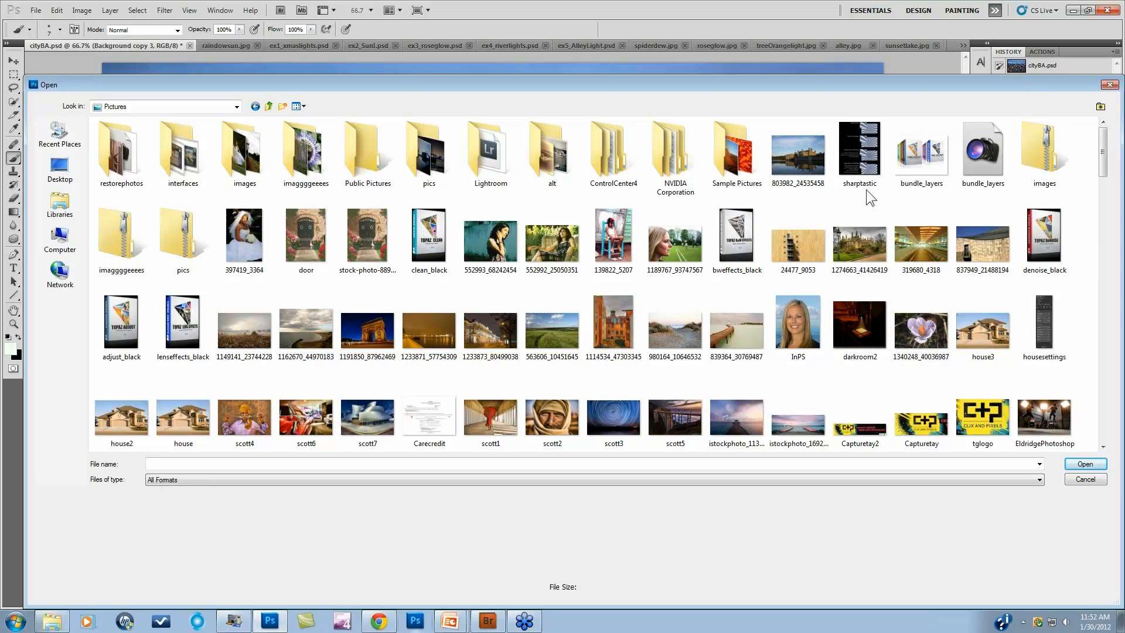
{"action": "scroll", "coordinate": [837, 296], "scroll_direction": "down", "scroll_amount": 3}
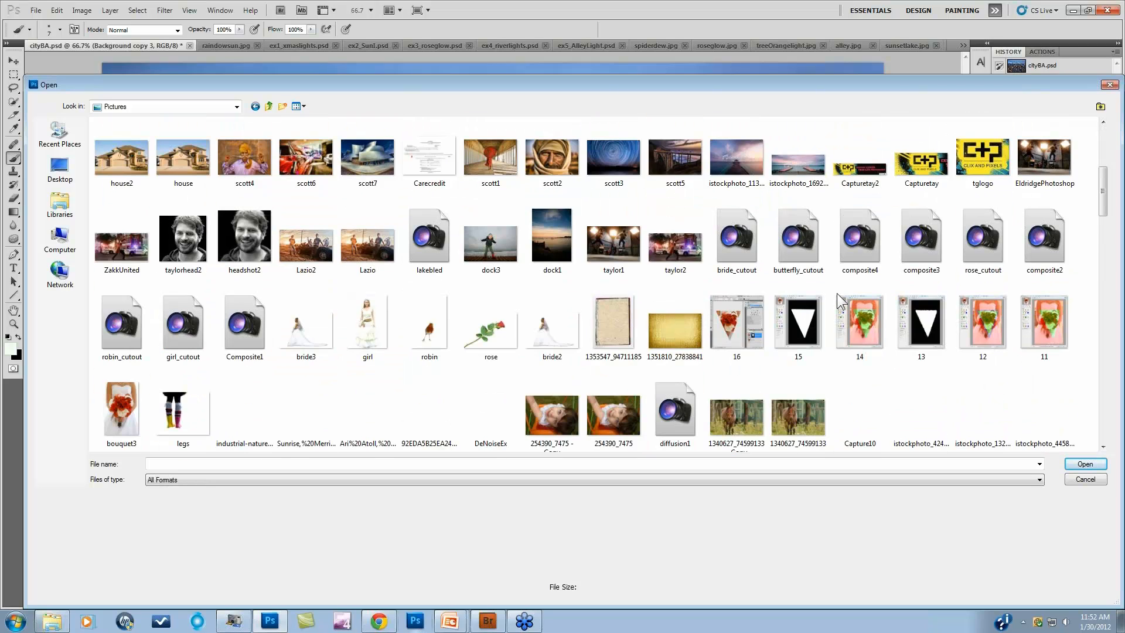
{"action": "scroll", "coordinate": [837, 293], "scroll_direction": "down", "scroll_amount": 2}
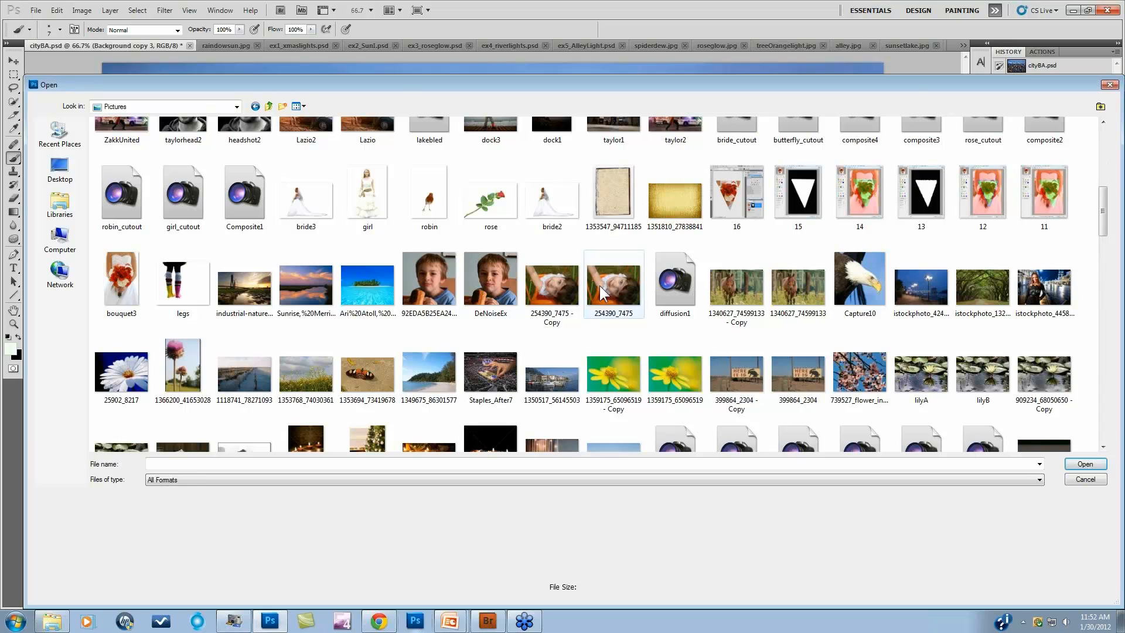
{"action": "left_click", "coordinate": [603, 287]}
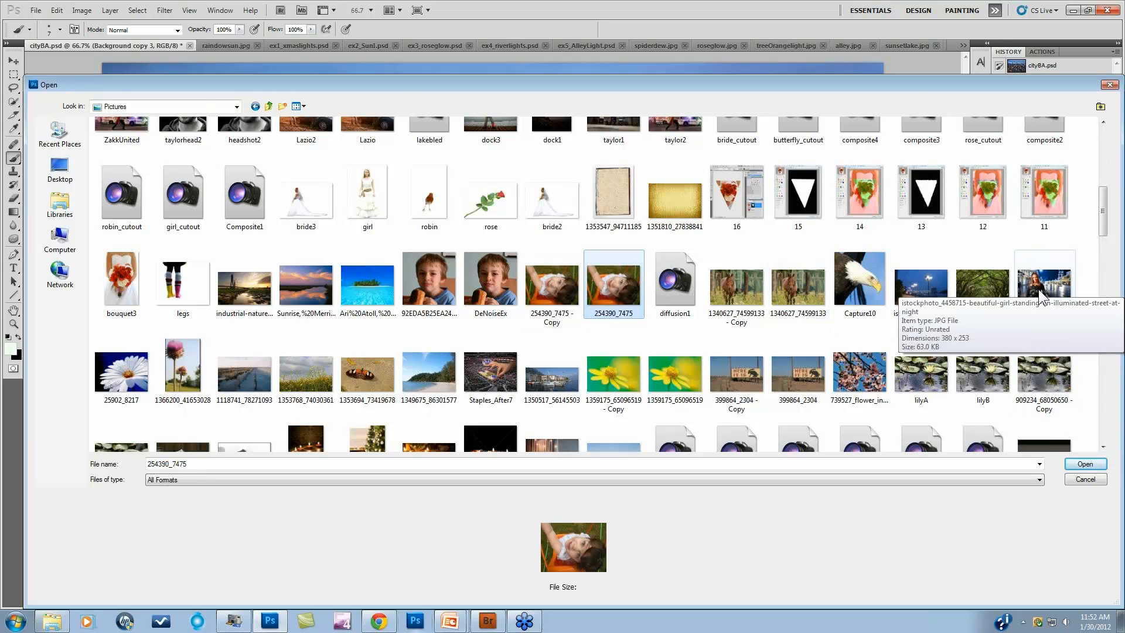
{"action": "scroll", "coordinate": [1028, 325], "scroll_direction": "down", "scroll_amount": 2}
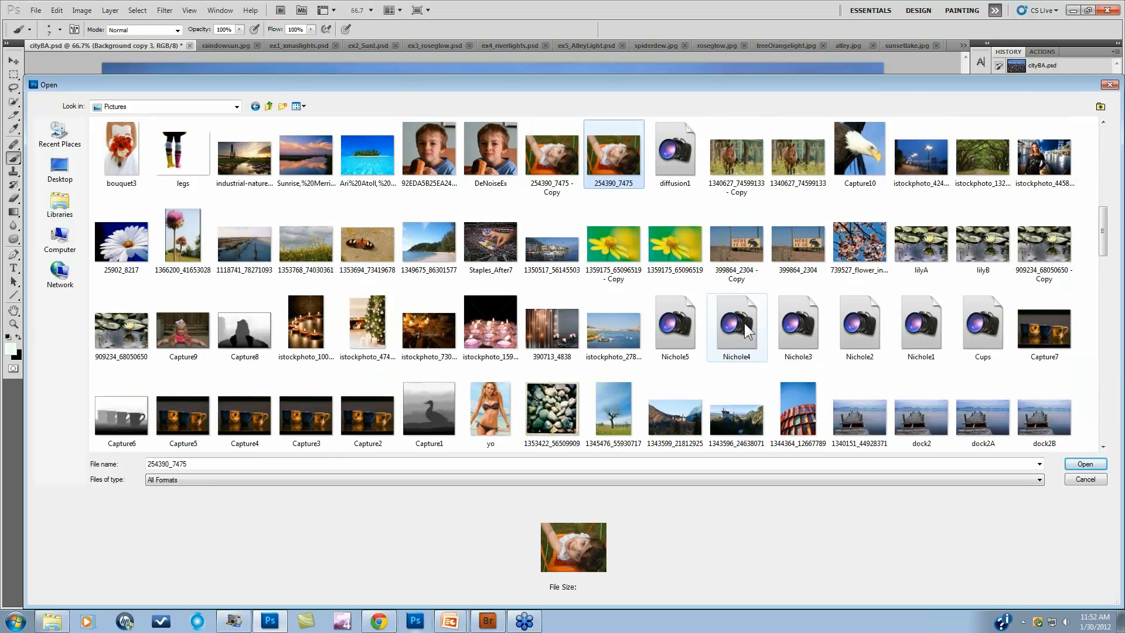
{"action": "scroll", "coordinate": [768, 319], "scroll_direction": "down", "scroll_amount": 4}
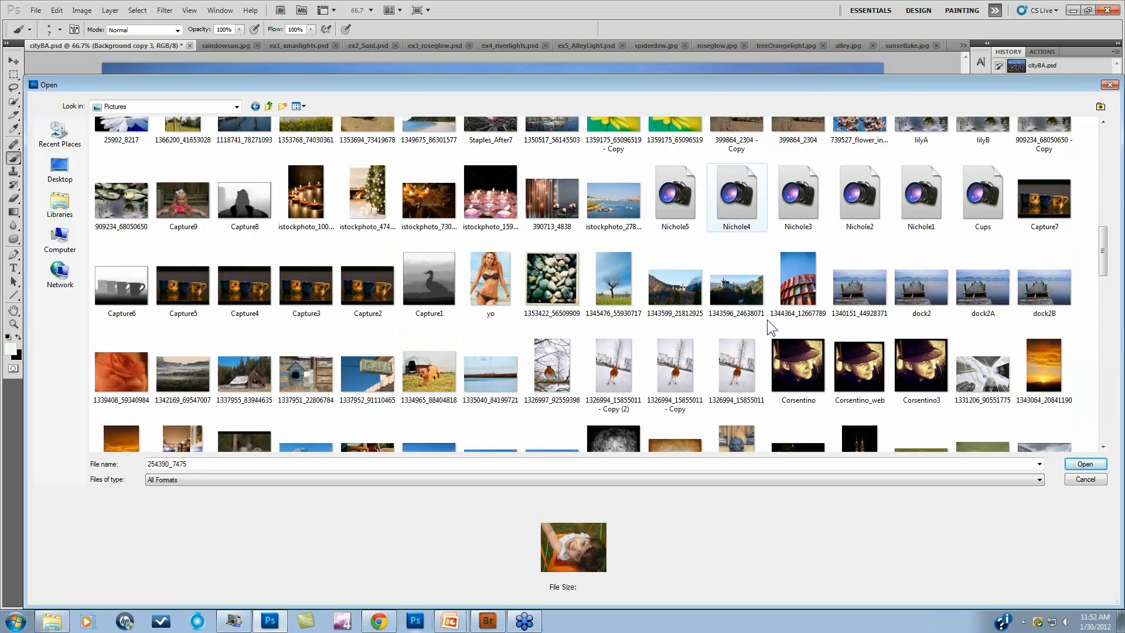
{"action": "scroll", "coordinate": [769, 326], "scroll_direction": "down", "scroll_amount": 5}
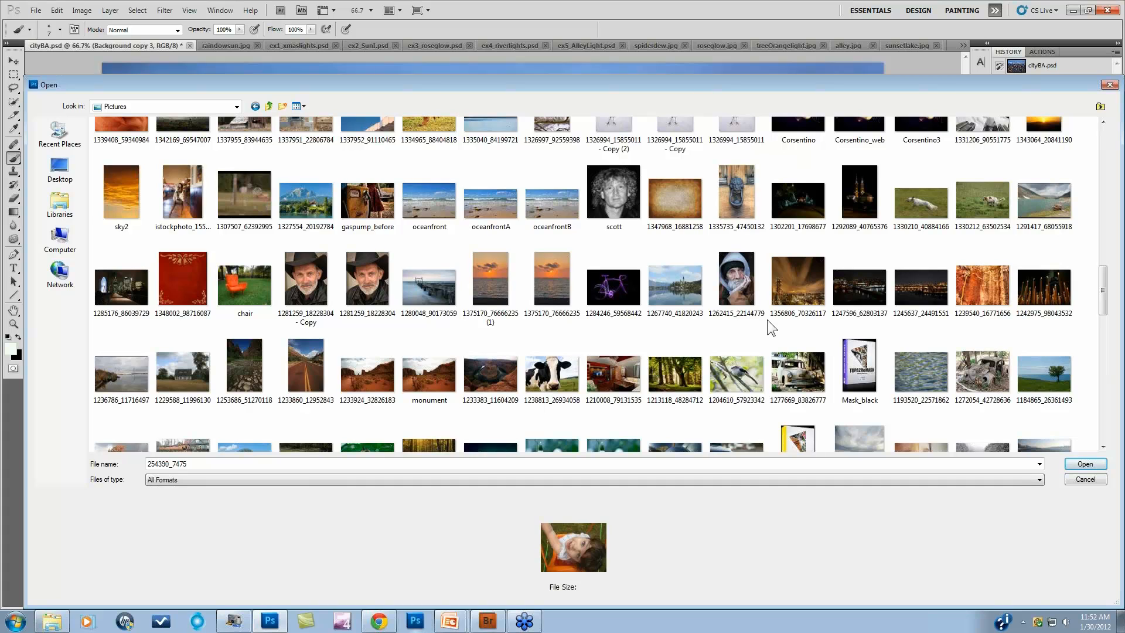
{"action": "scroll", "coordinate": [768, 319], "scroll_direction": "down", "scroll_amount": 5}
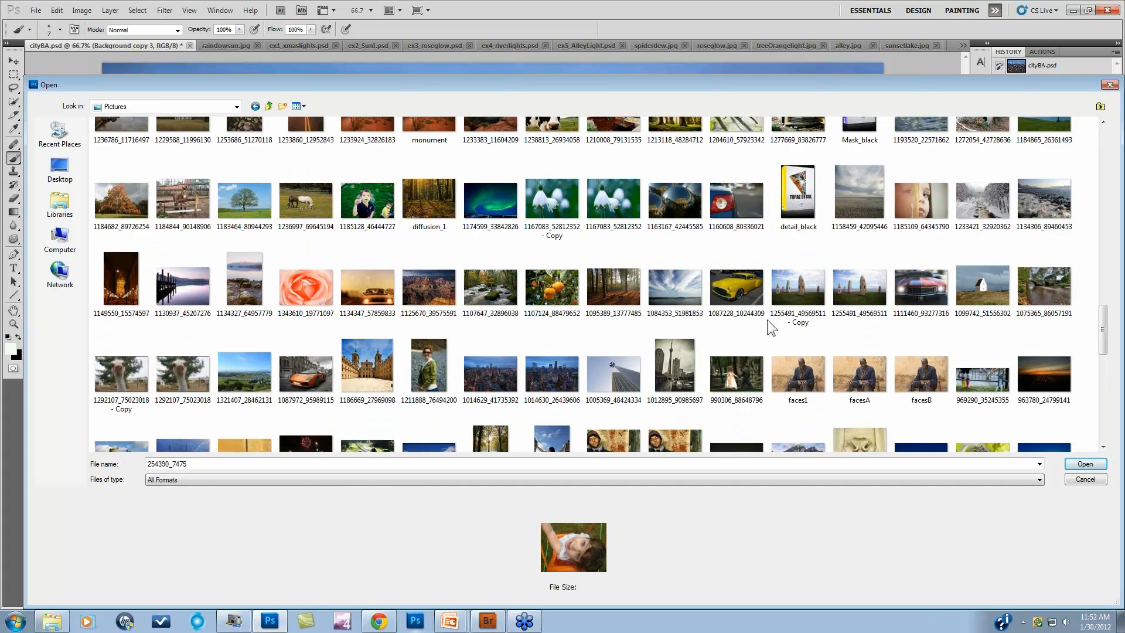
{"action": "scroll", "coordinate": [768, 319], "scroll_direction": "down", "scroll_amount": 5}
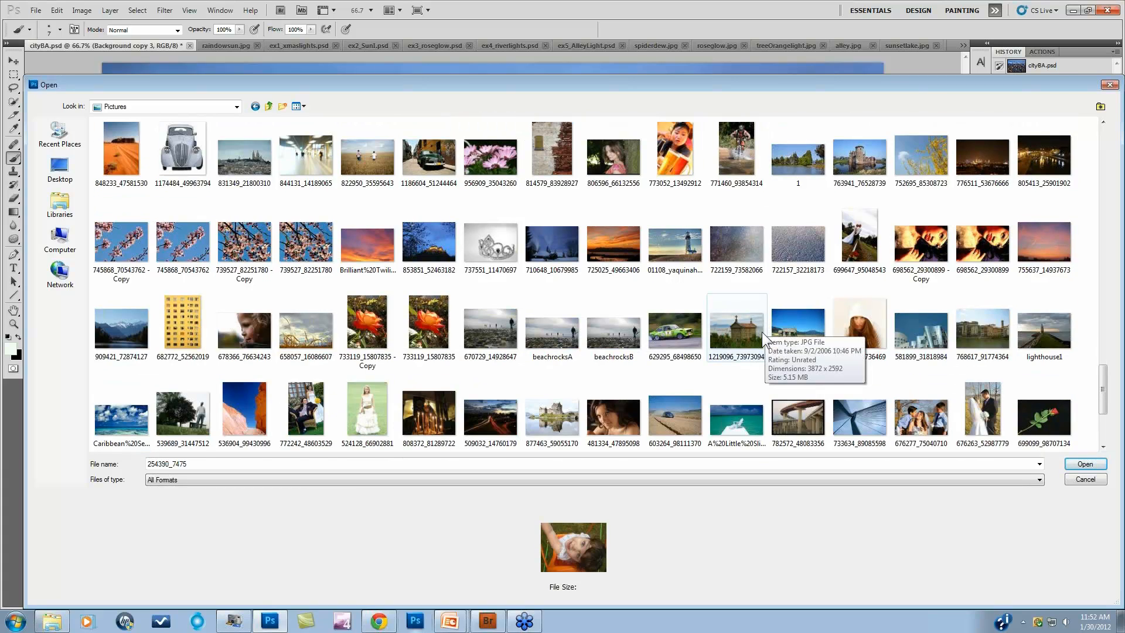
{"action": "scroll", "coordinate": [762, 332], "scroll_direction": "down", "scroll_amount": 3}
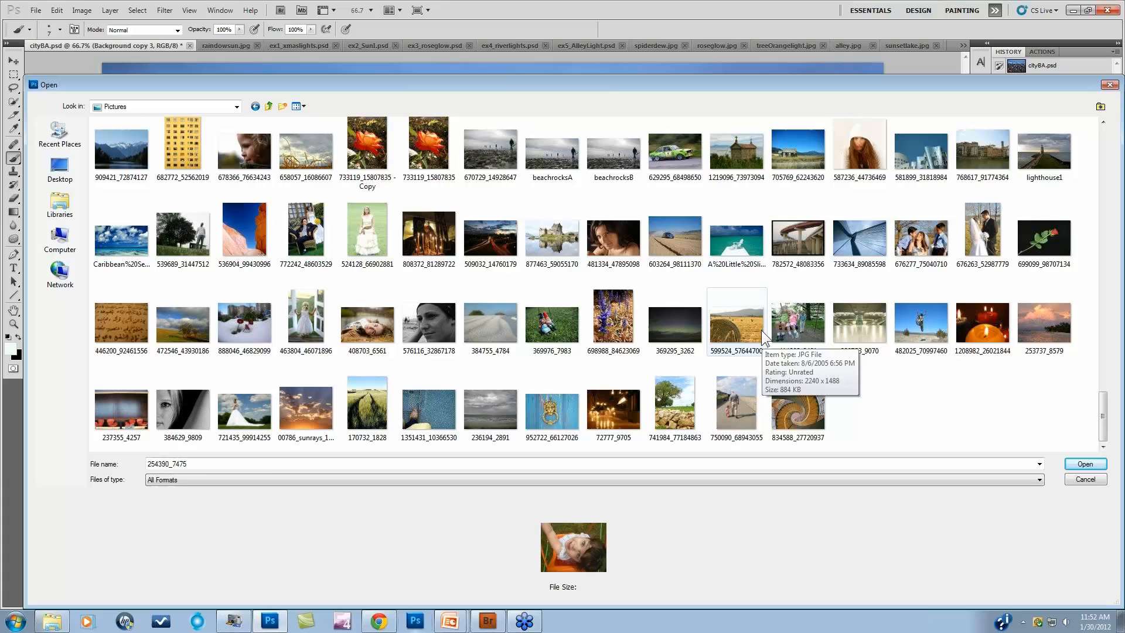
{"action": "left_click", "coordinate": [168, 411]}
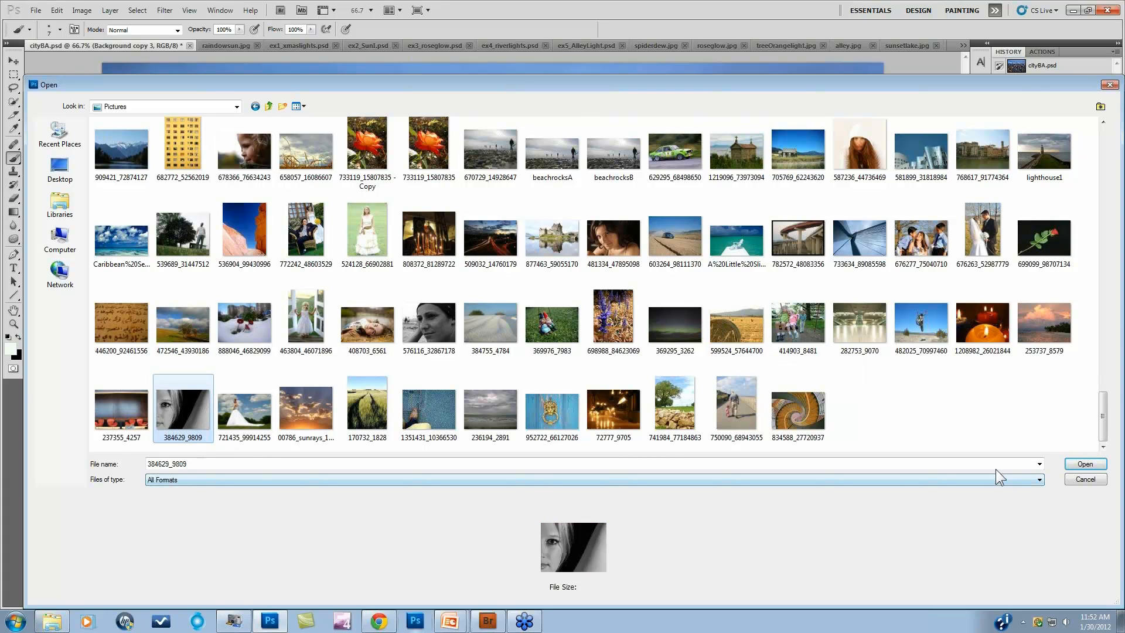
{"action": "left_click", "coordinate": [1083, 464]}
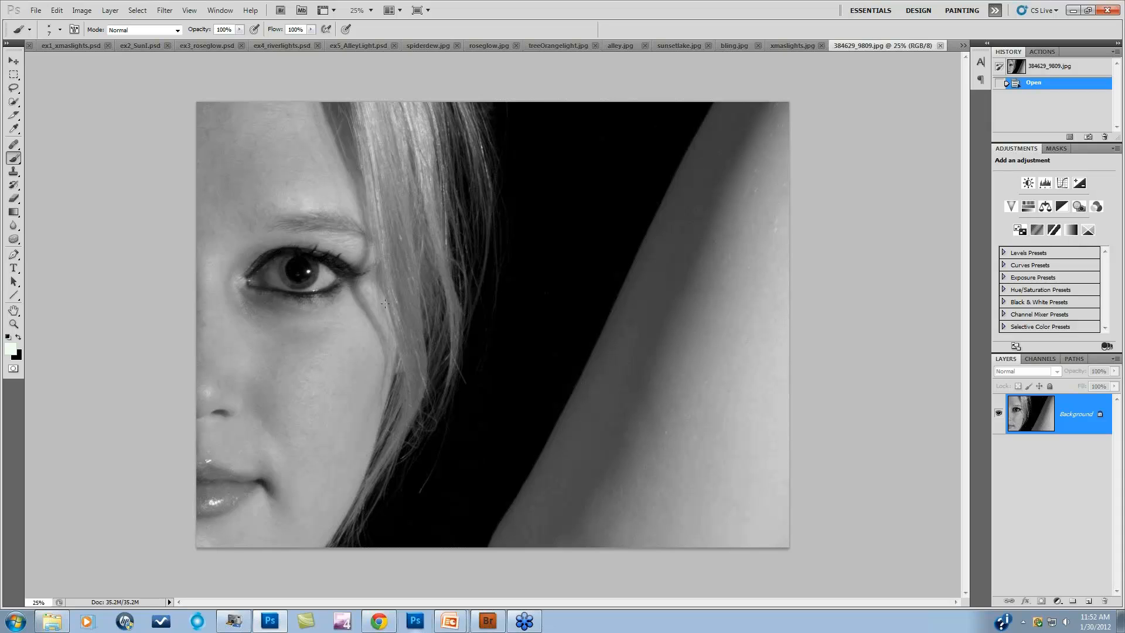
Launch Topaz Star Effects on the portrait and add a star on the eye's catchlight with a brush size of 10.
{"action": "left_click", "coordinate": [165, 10]}
{"action": "mouse_move", "coordinate": [194, 265]}
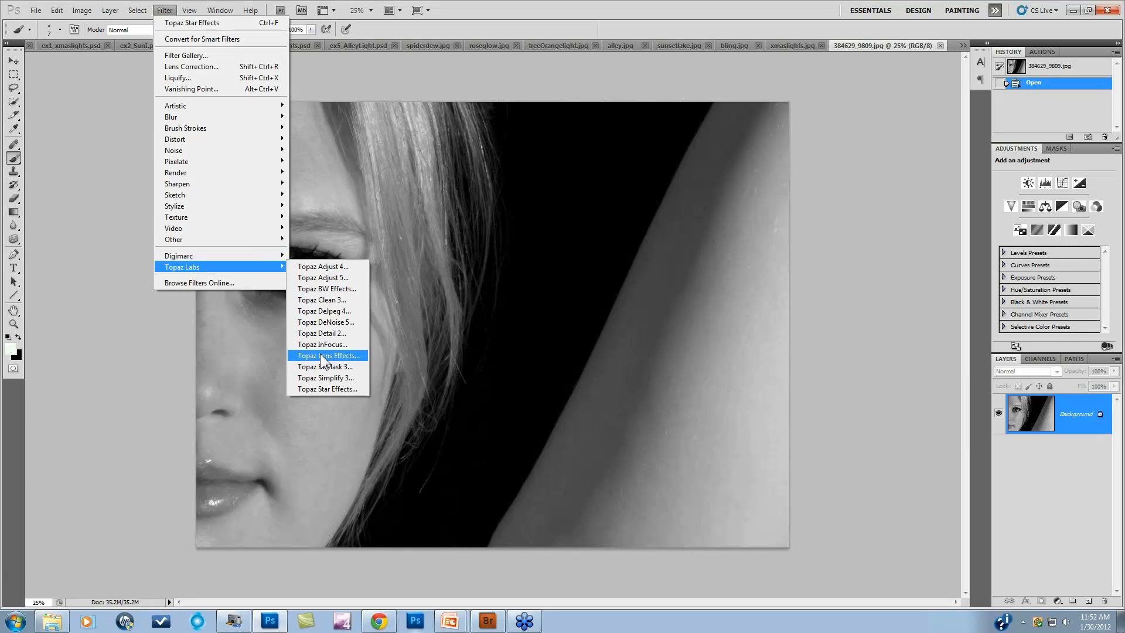
{"action": "left_click", "coordinate": [327, 388]}
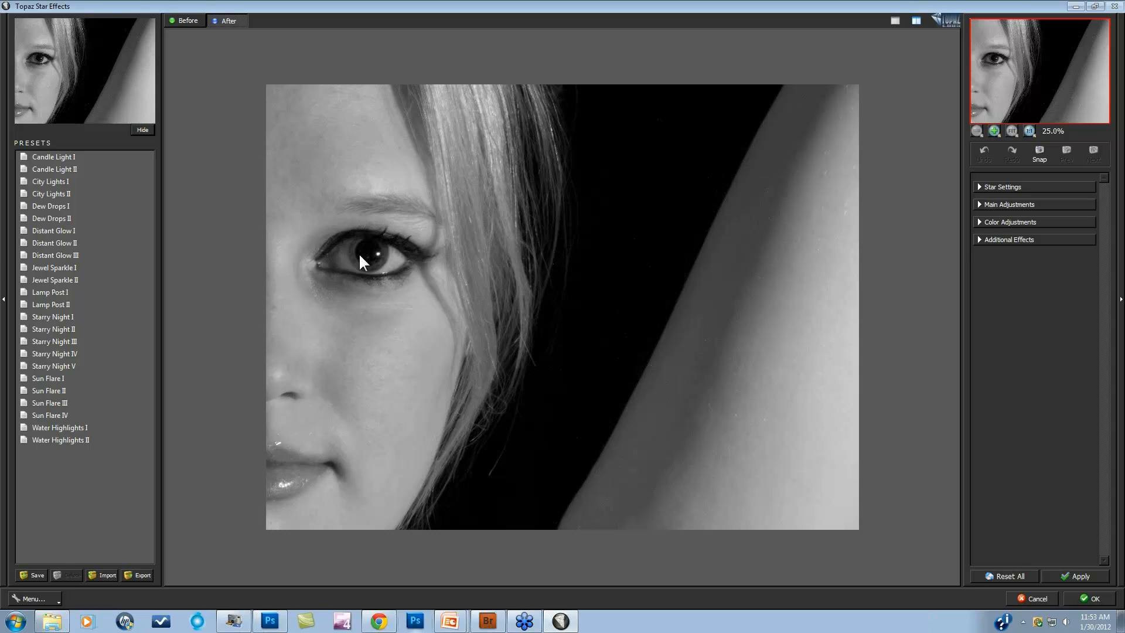
{"action": "left_click", "coordinate": [985, 189]}
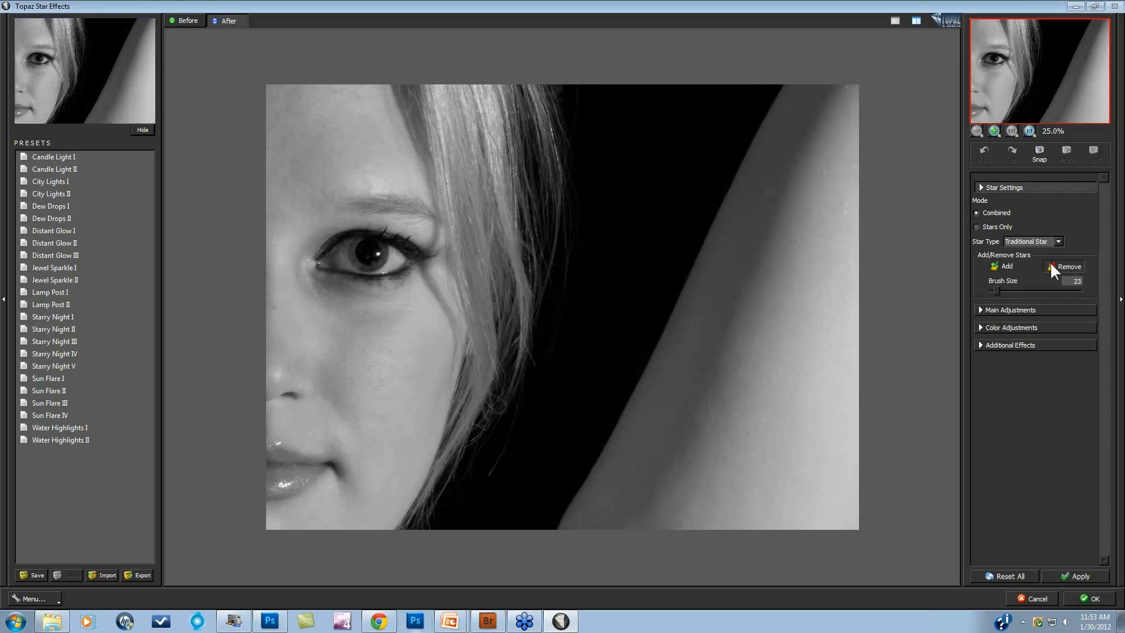
{"action": "left_click", "coordinate": [1006, 265]}
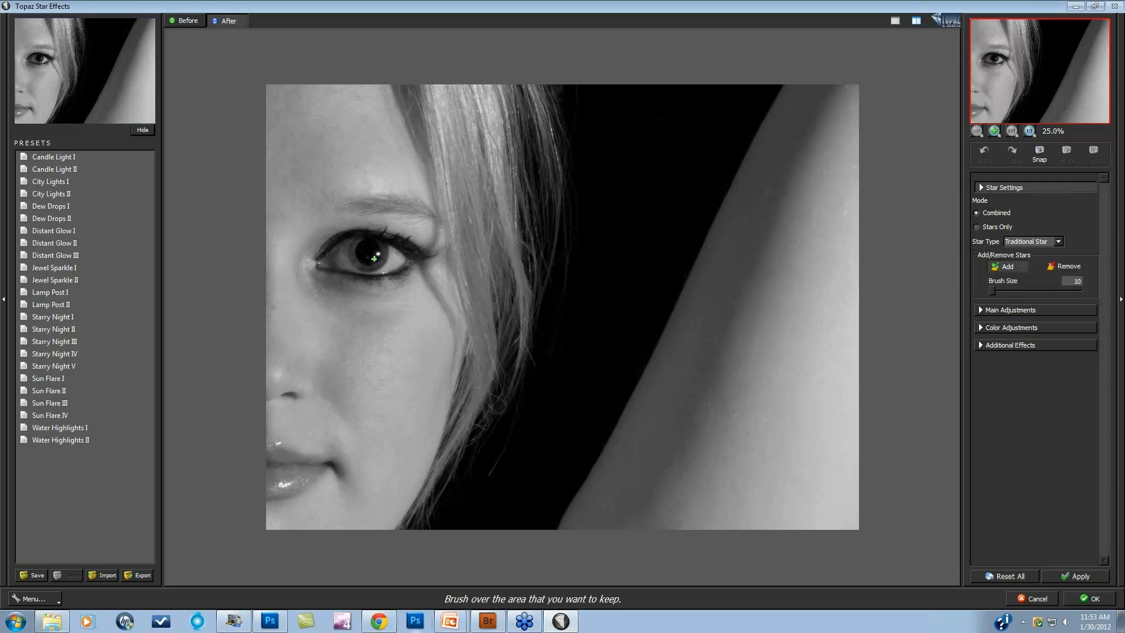
{"action": "left_click", "coordinate": [375, 257]}
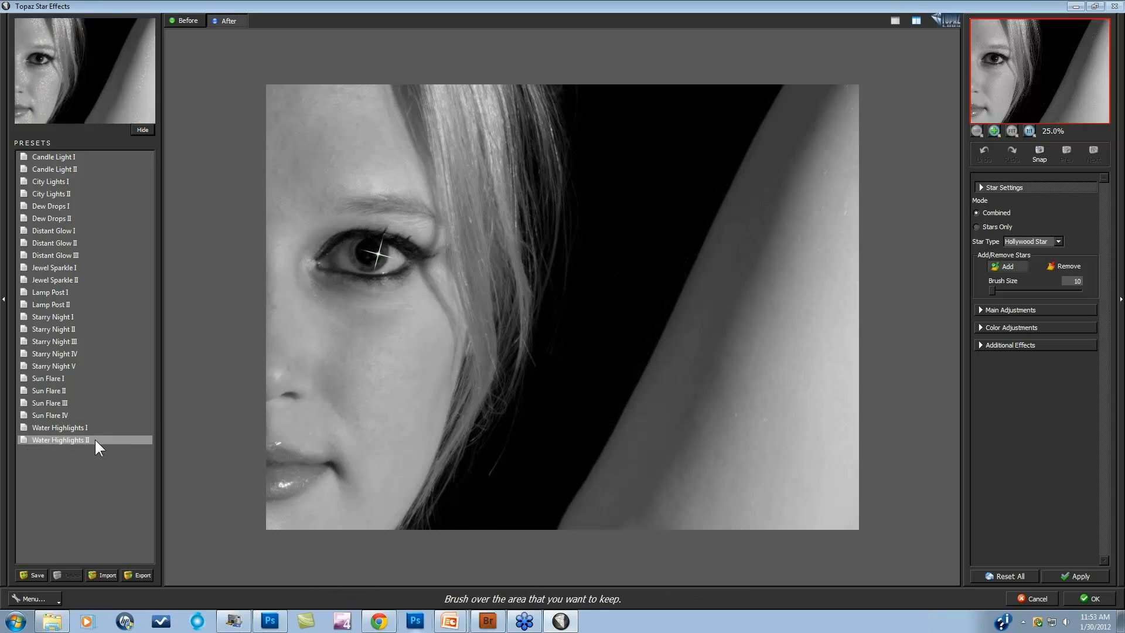
Try star presets on the eye, settle on Distant Glow II, and set its Luminance to 0.25.
{"action": "left_click", "coordinate": [52, 341]}
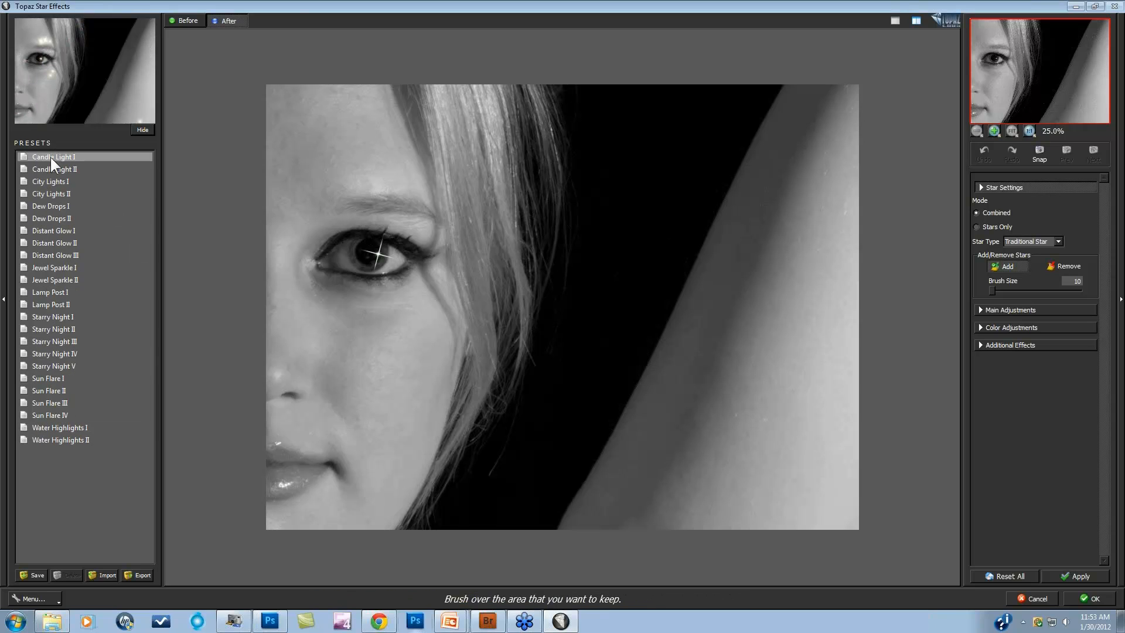
{"action": "left_click", "coordinate": [51, 242]}
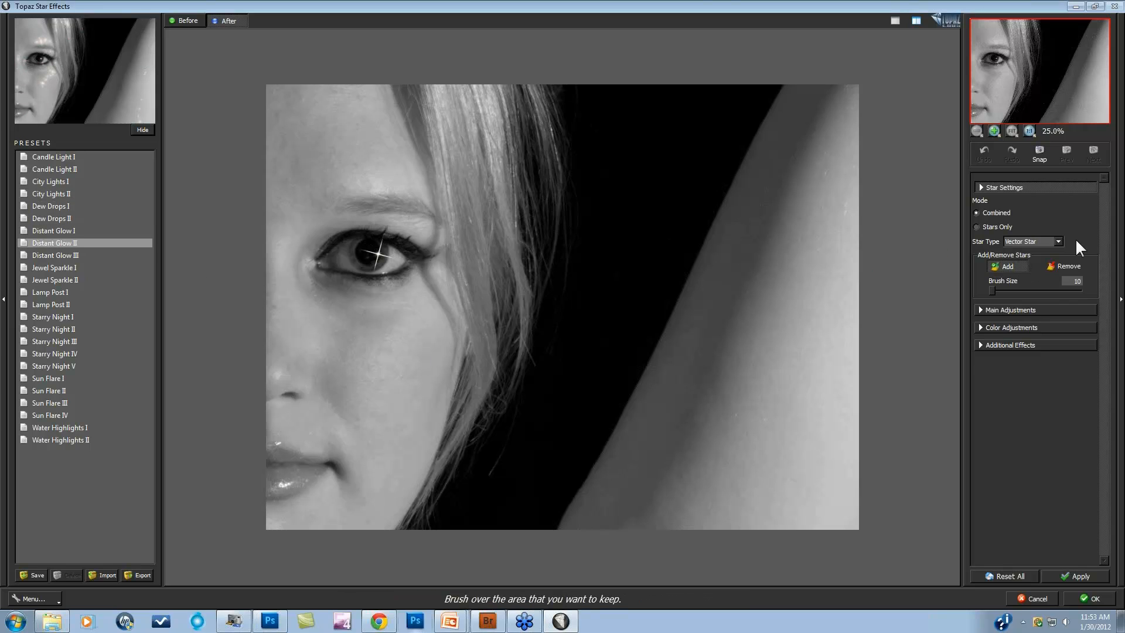
{"action": "left_click_drag", "start_coordinate": [1042, 247], "coordinate": [1007, 248]}
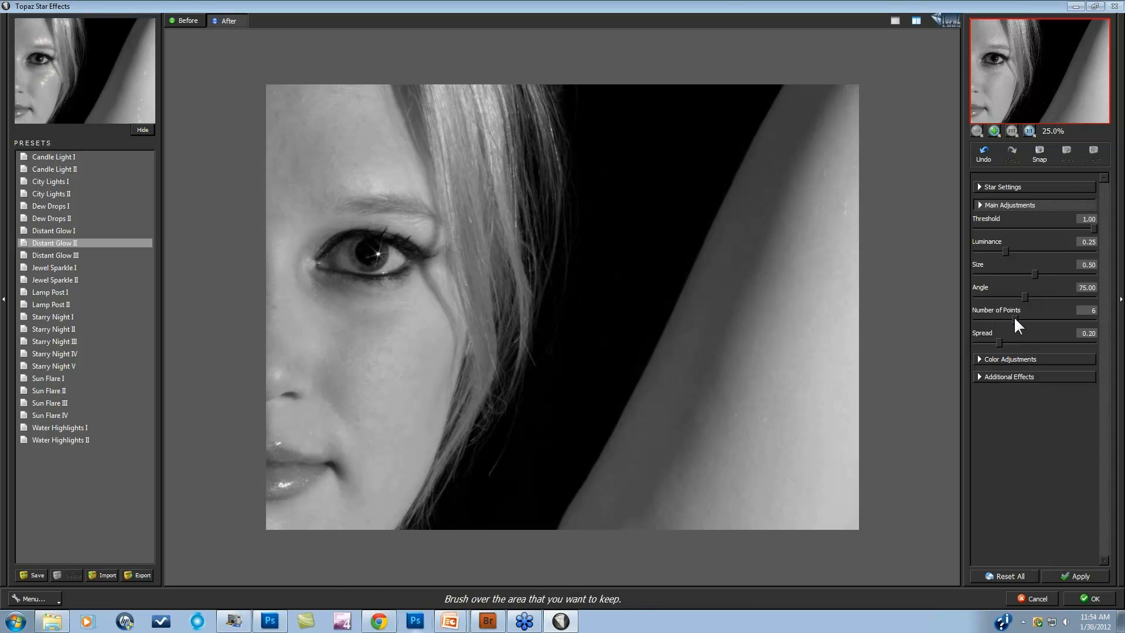
Refine the eye star's shape with 11 points, a Spread of 0.24 and a Size of 0.27.
{"action": "left_click_drag", "start_coordinate": [1016, 317], "coordinate": [1050, 323]}
{"action": "left_click_drag", "start_coordinate": [999, 342], "coordinate": [1006, 341]}
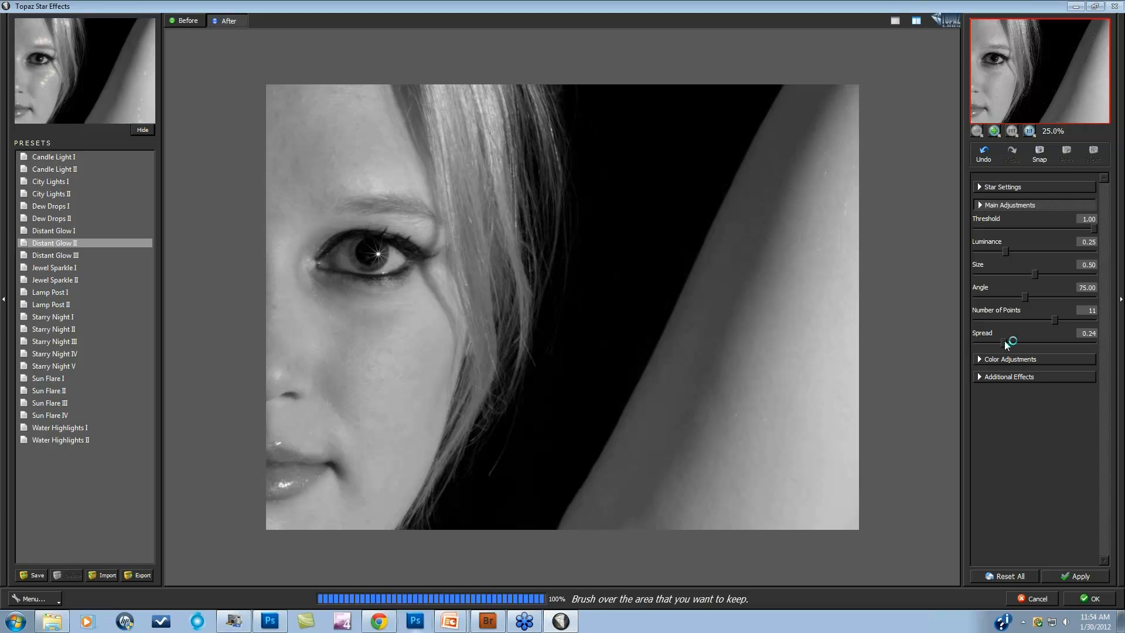
{"action": "left_click", "coordinate": [1007, 272]}
{"action": "left_click_drag", "start_coordinate": [1018, 275], "coordinate": [1011, 275]}
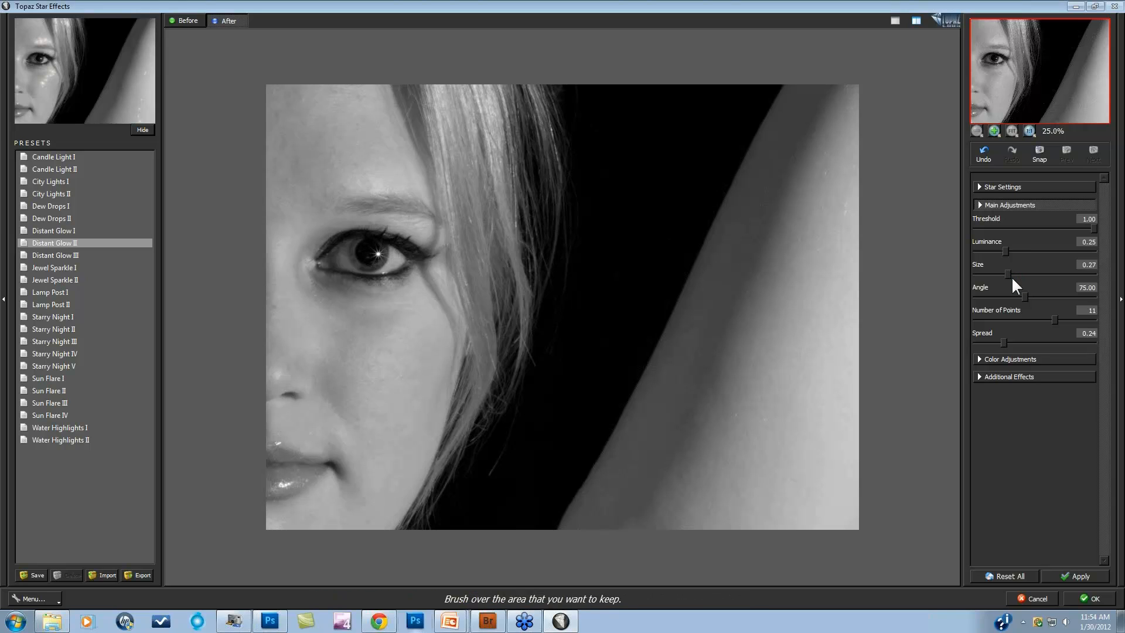
{"action": "left_click", "coordinate": [1008, 272]}
Raise the eye star's Glow to 0.37 and set its colour Temperature to 0.01.
{"action": "left_click", "coordinate": [979, 376]}
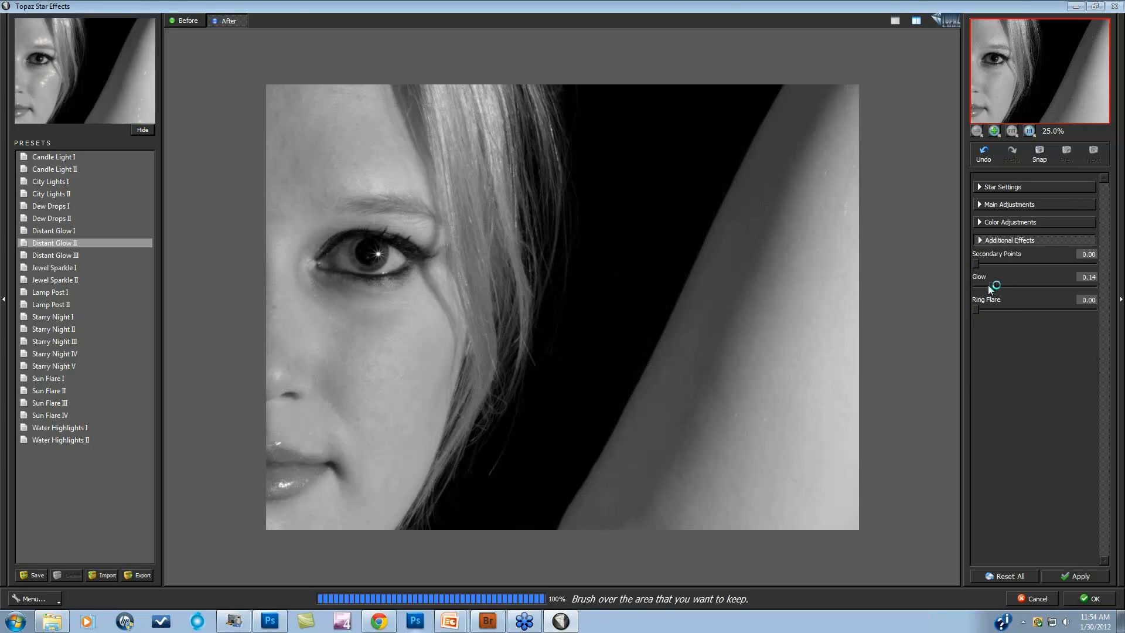
{"action": "left_click_drag", "start_coordinate": [989, 285], "coordinate": [1019, 286]}
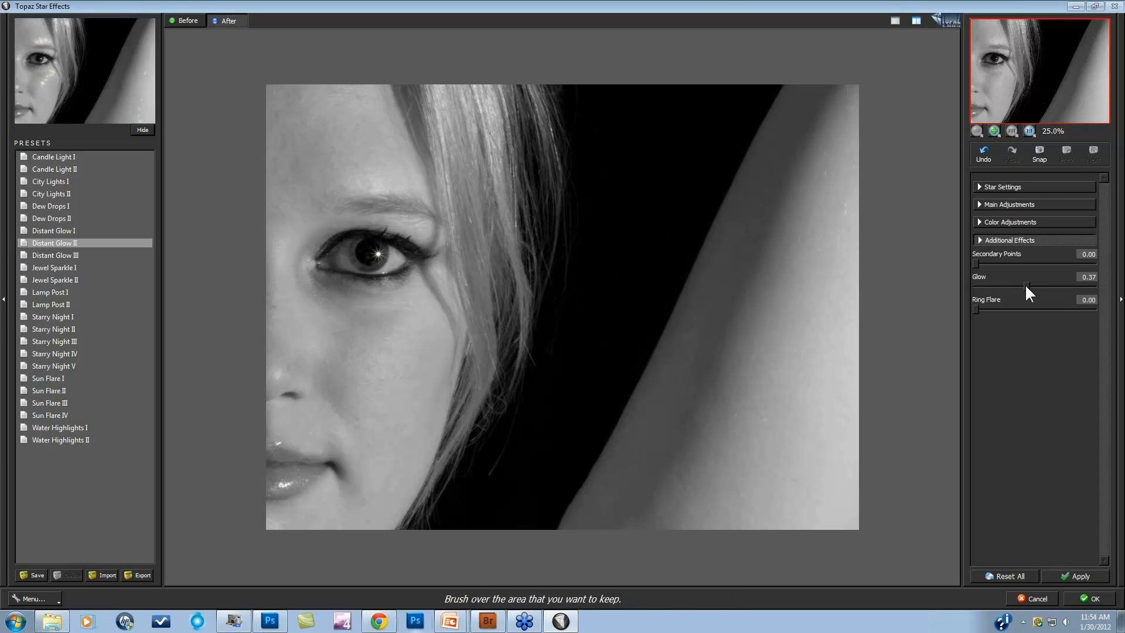
{"action": "left_click", "coordinate": [980, 222]}
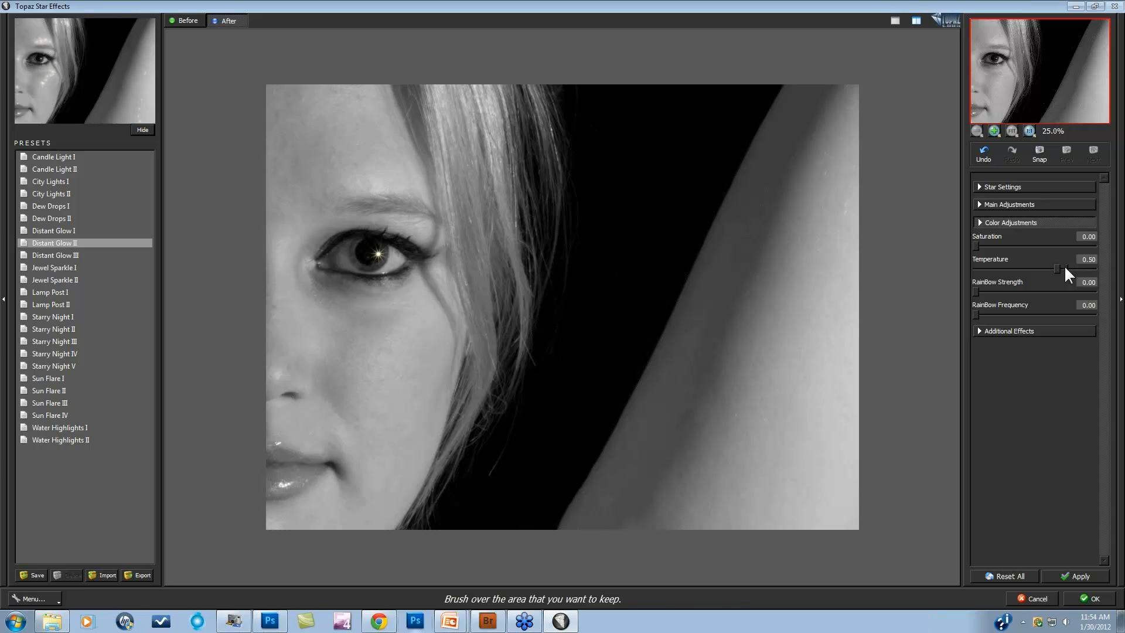
{"action": "left_click_drag", "start_coordinate": [1065, 266], "coordinate": [1069, 265]}
Compare the portrait with the original, inspect the eye's star at 100%, and apply the effect.
{"action": "left_click", "coordinate": [557, 399]}
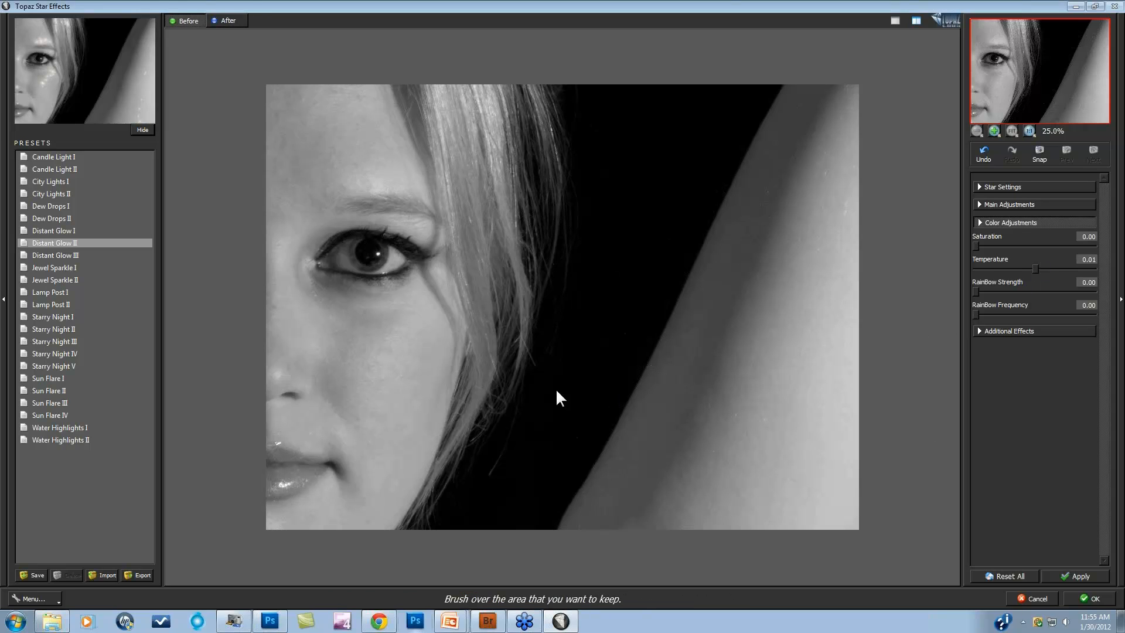
{"action": "left_click", "coordinate": [994, 130]}
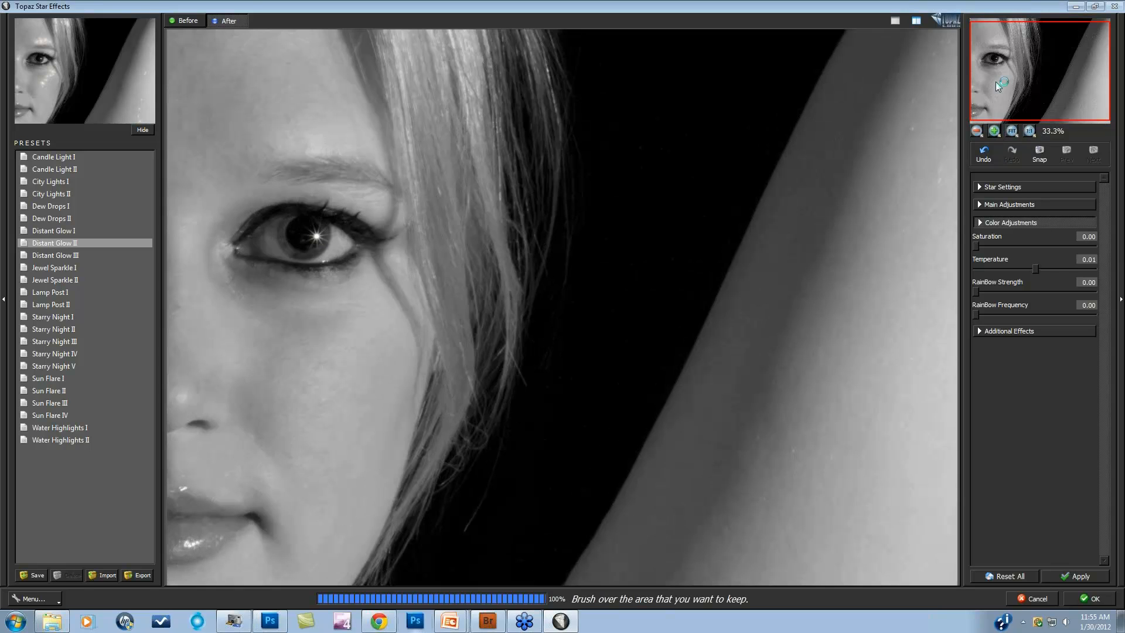
{"action": "left_click", "coordinate": [1029, 130]}
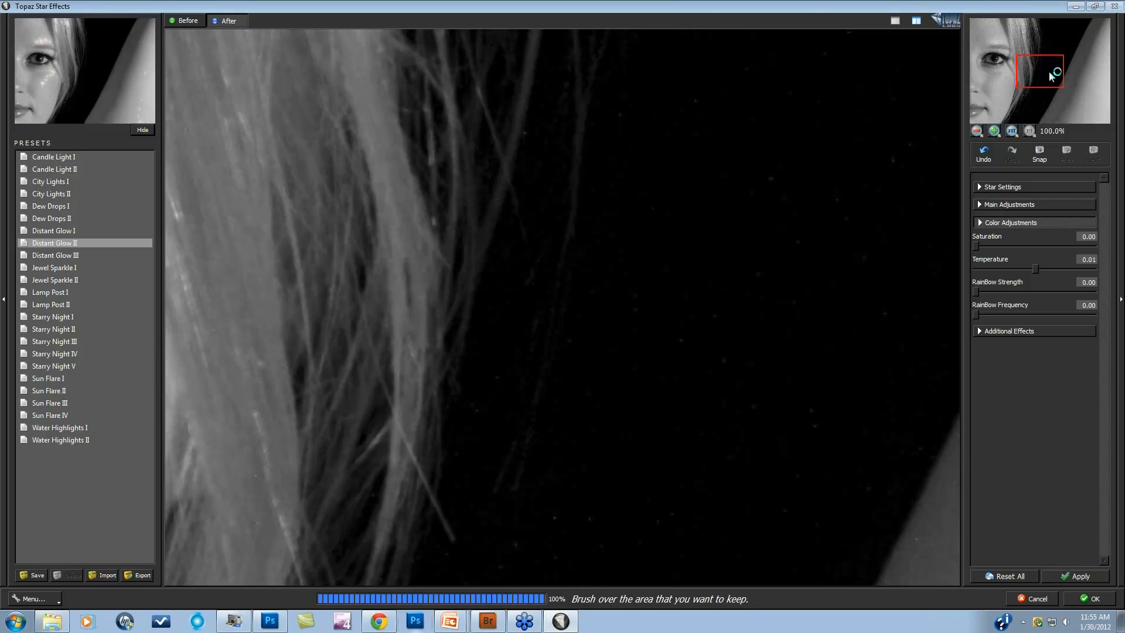
{"action": "left_click_drag", "start_coordinate": [1049, 69], "coordinate": [1009, 66]}
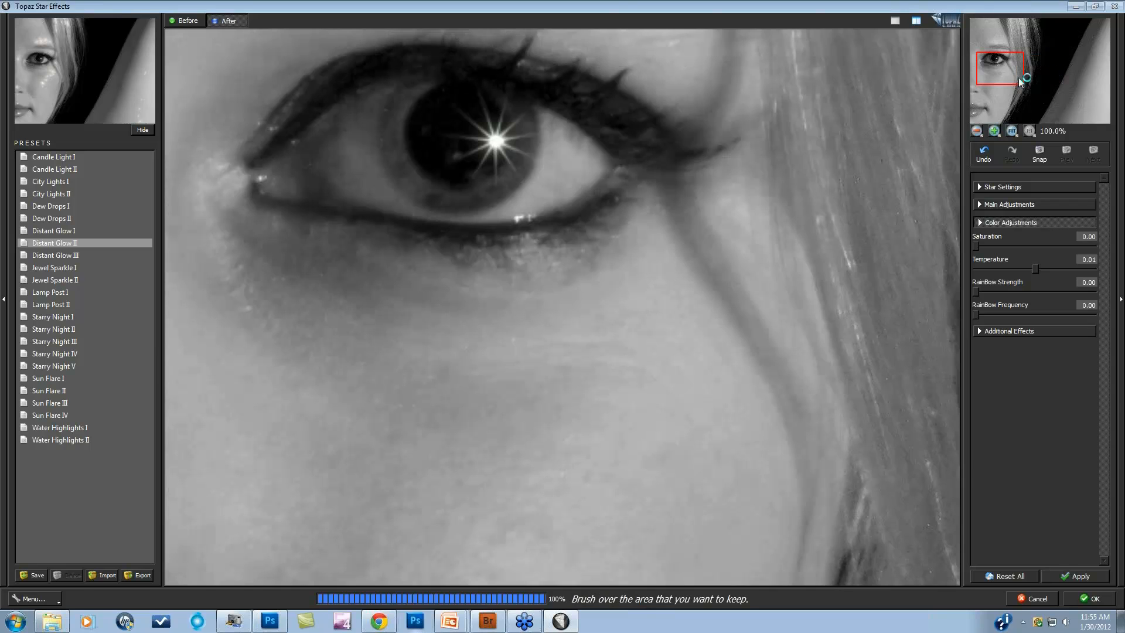
{"action": "left_click", "coordinate": [535, 157]}
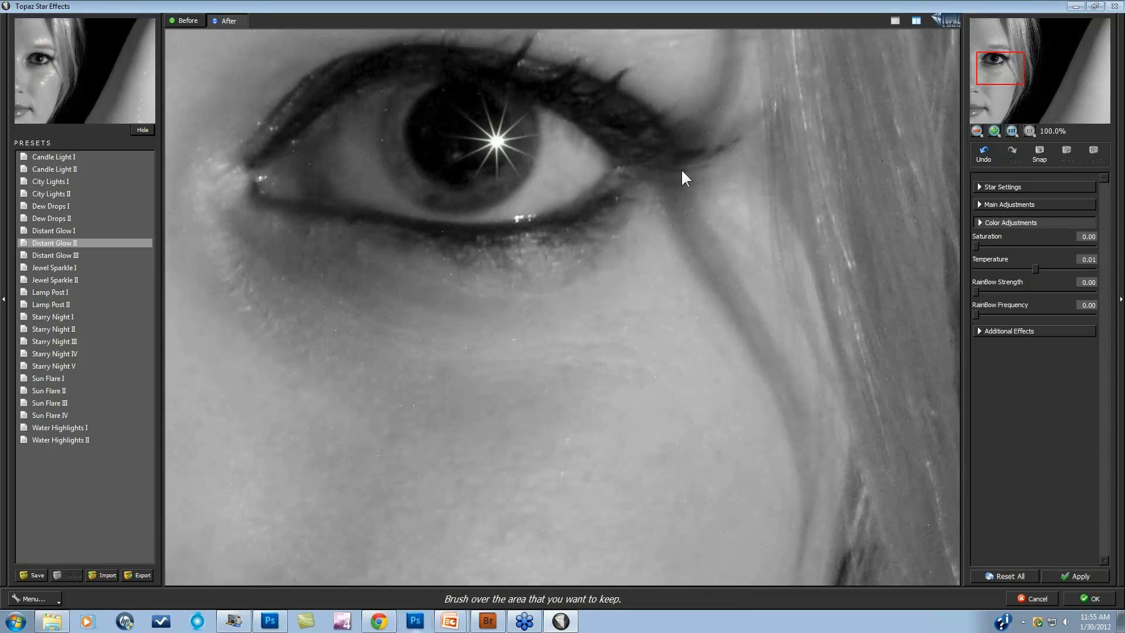
{"action": "key", "text": "ctrl+minus"}
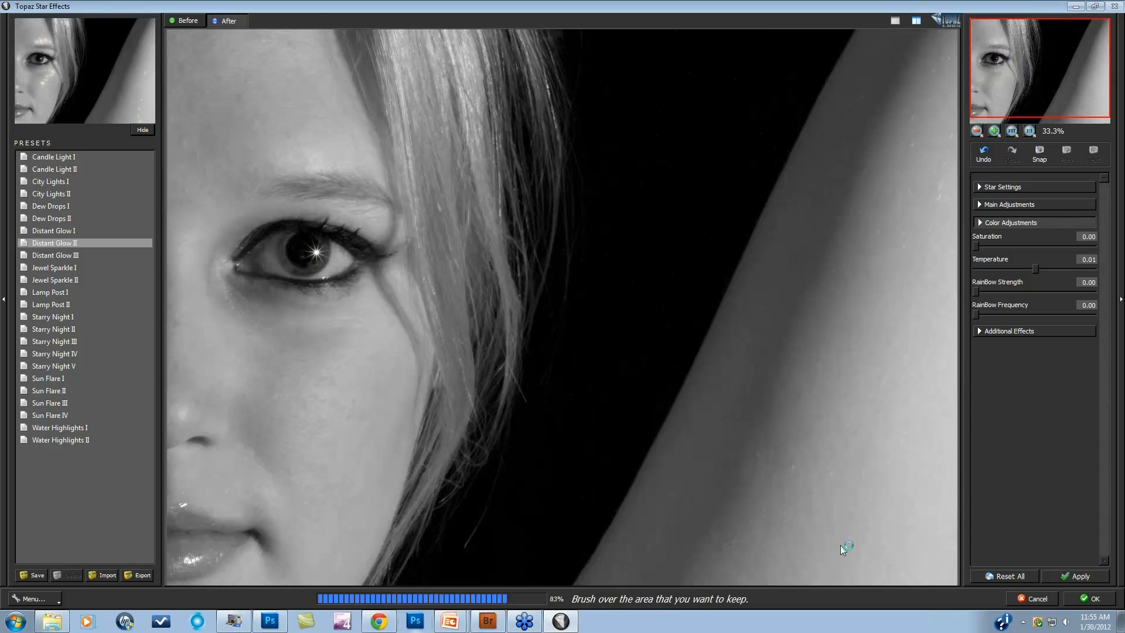
{"action": "left_click", "coordinate": [1091, 598]}
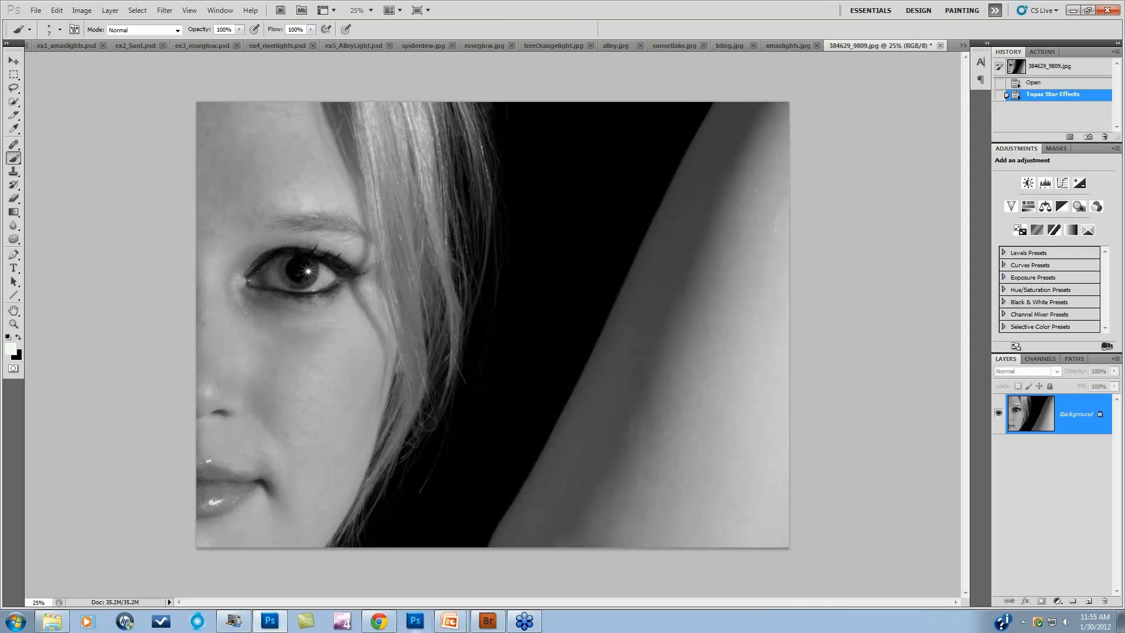